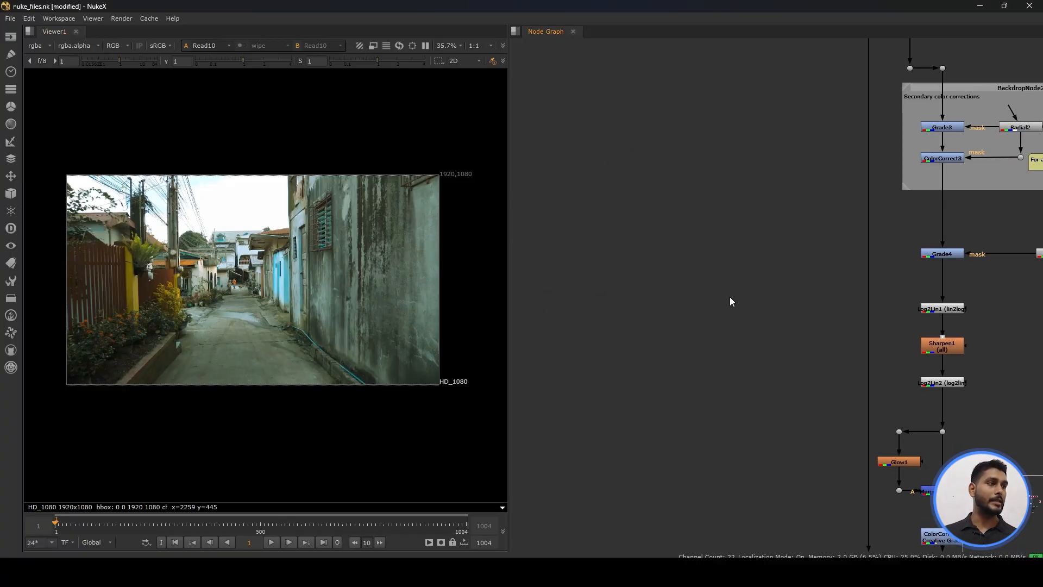
Display the output of the Reformat2 node at the end of the color grading tree in the viewer
middle_drag(933, 445, 697, 324)
middle_drag(711, 521, 682, 269)
click(667, 297)
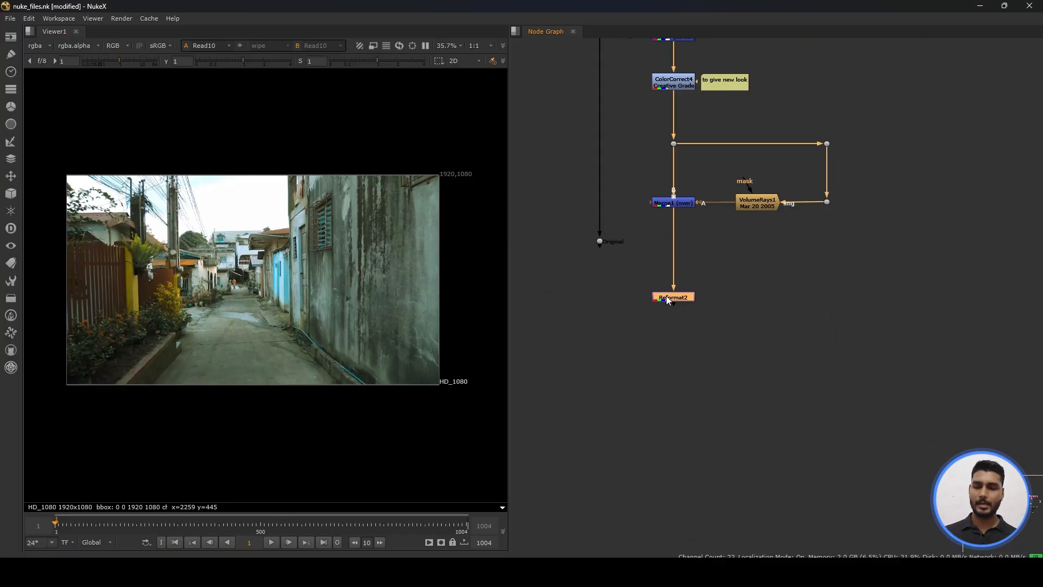
key(1)
key(f)
Examine the color grading node tree from the source image through the primary and secondary corrections down to Reformat2
middle_drag(701, 179, 751, 523)
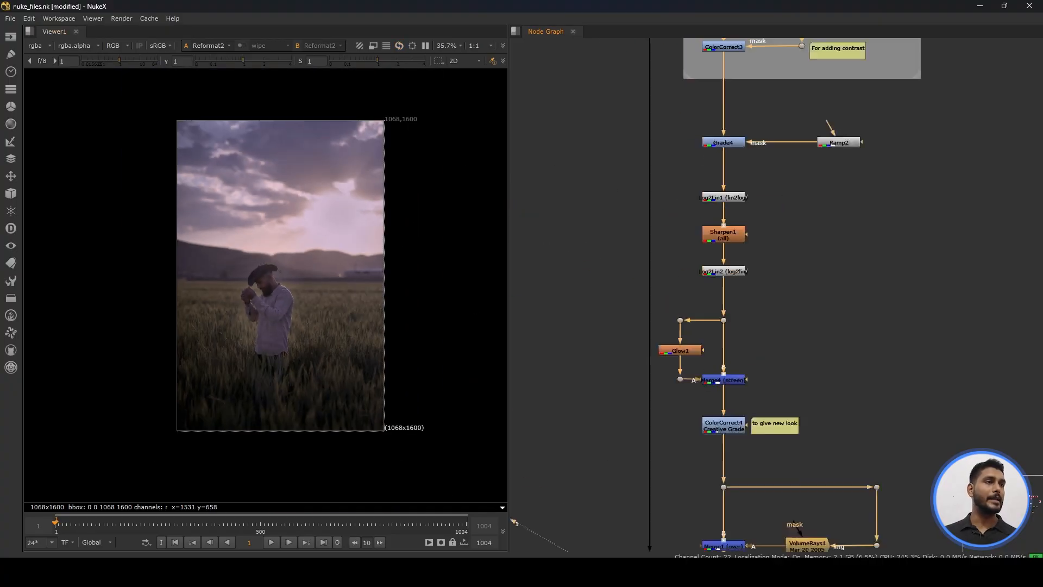
middle_drag(778, 108, 705, 419)
middle_drag(750, 377, 764, 498)
middle_drag(733, 407, 739, 402)
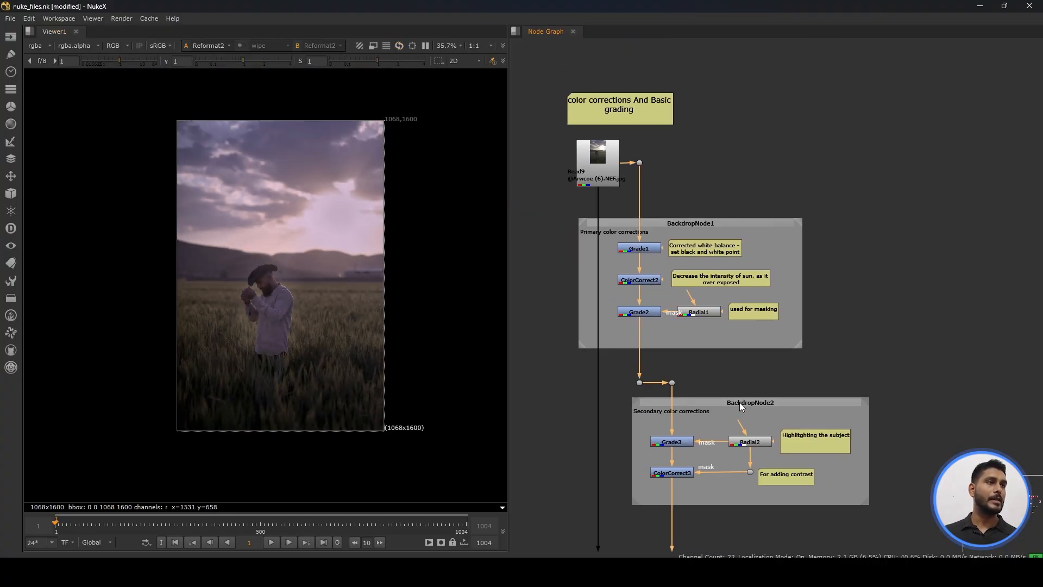
middle_drag(728, 367, 737, 169)
middle_drag(735, 546, 724, 293)
middle_drag(728, 496, 727, 316)
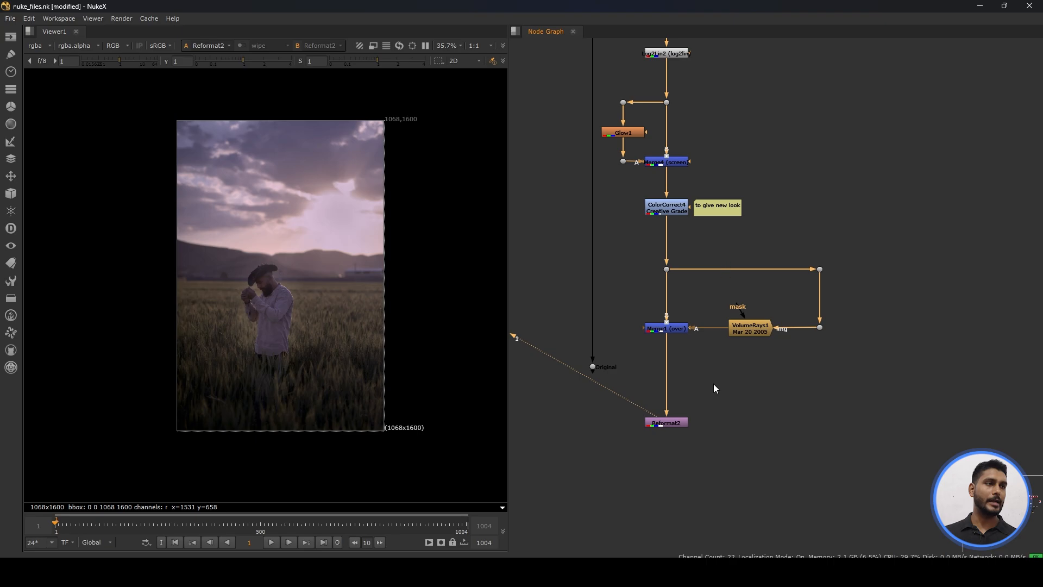
scroll(694, 312, down, 3)
middle_drag(757, 95, 739, 317)
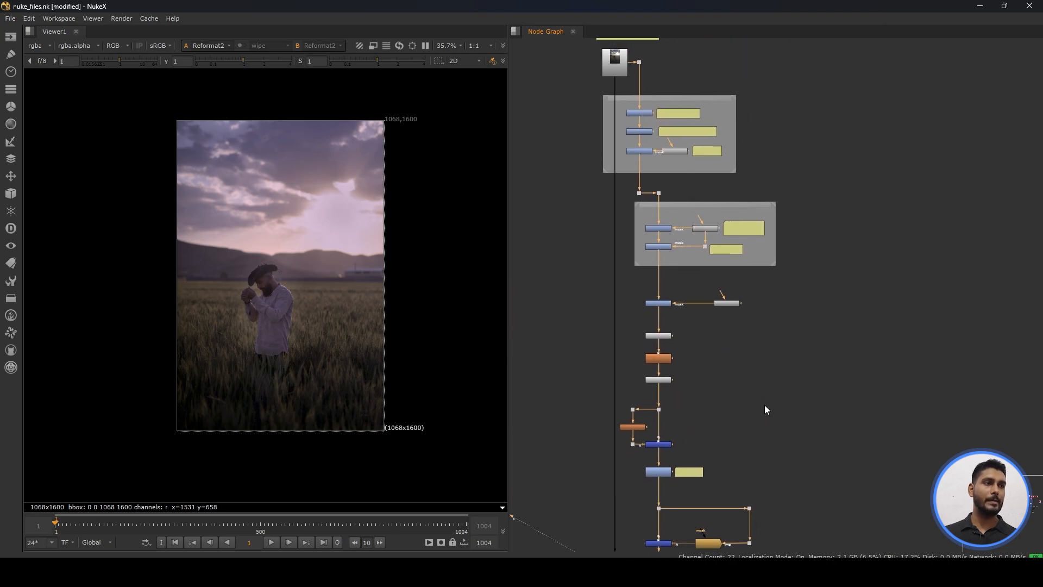
middle_drag(766, 405, 761, 249)
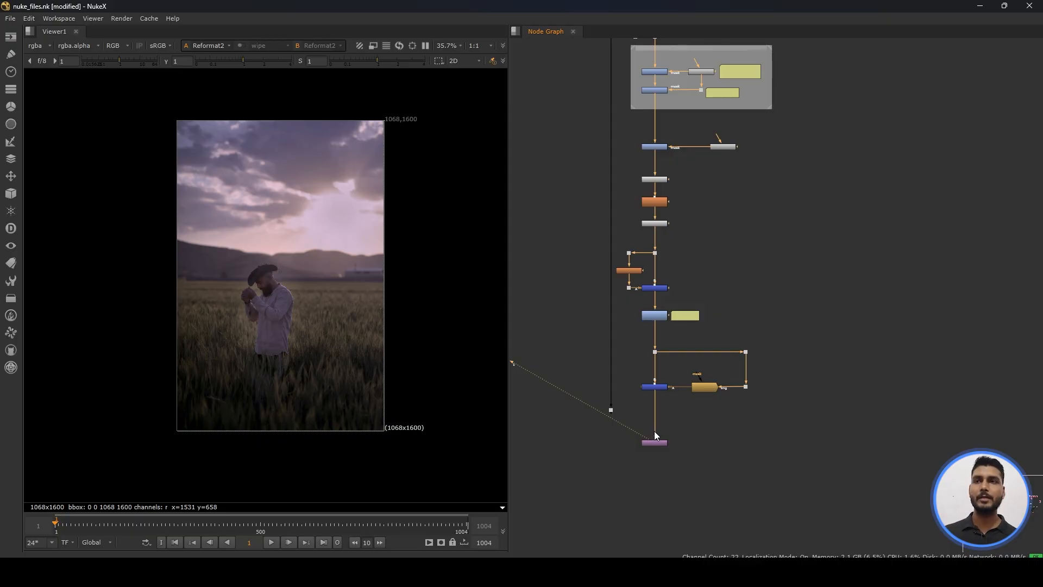
drag(715, 420, 602, 464)
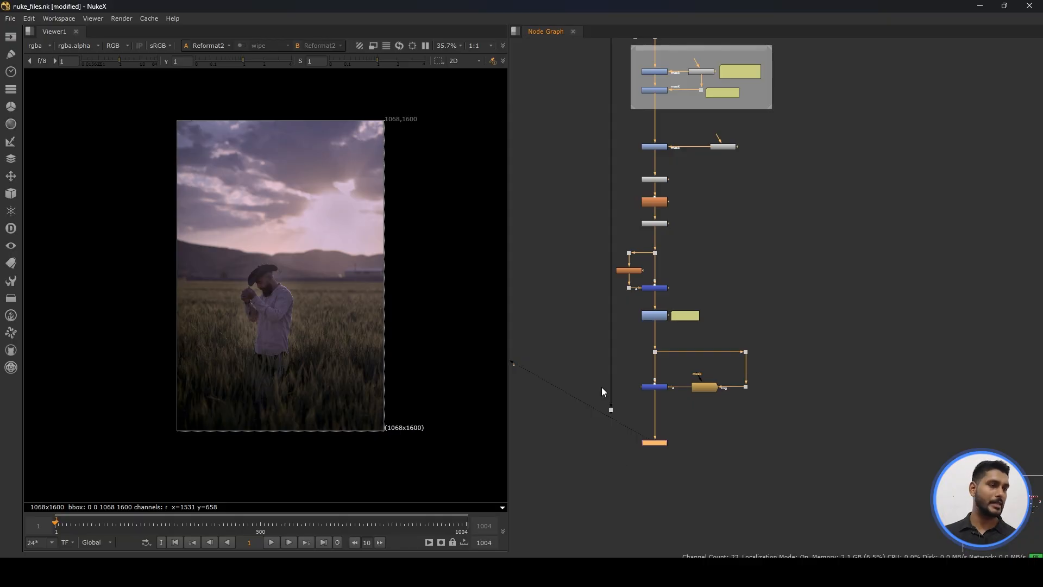
Display the Read10 street clip beneath the "Export in Nuke -" note in the viewer and select its node
scroll(602, 387, down, 1)
middle_drag(585, 366, 743, 323)
click(580, 344)
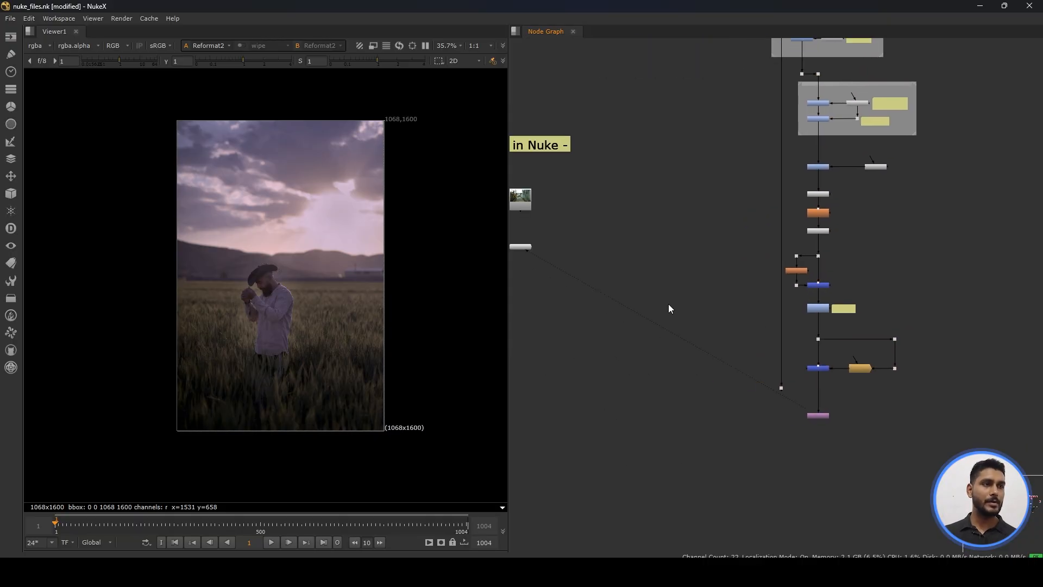
middle_drag(668, 304, 792, 347)
click(652, 238)
key(1)
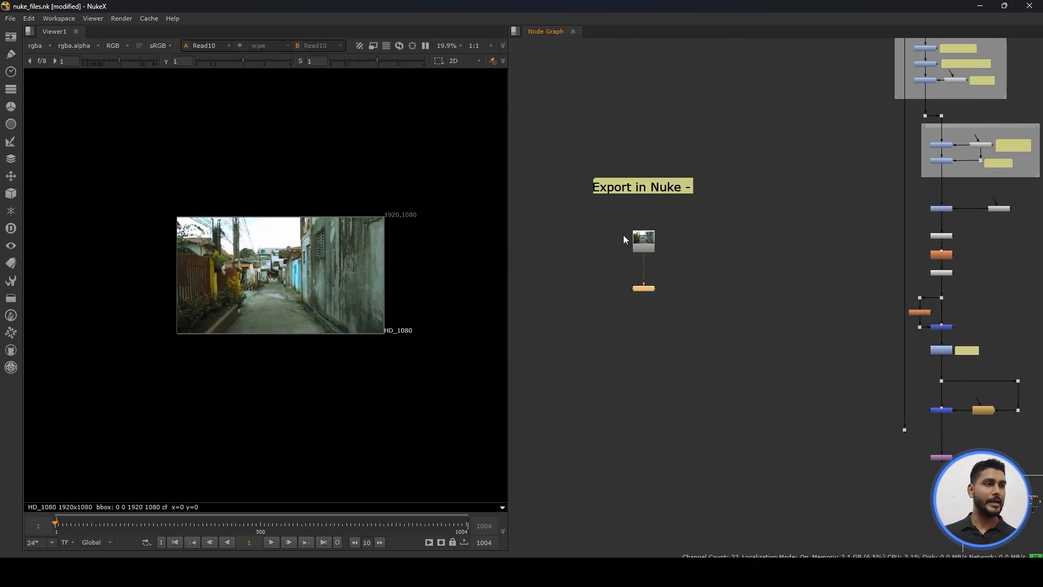
scroll(637, 259, up, 4)
middle_drag(668, 263, 759, 357)
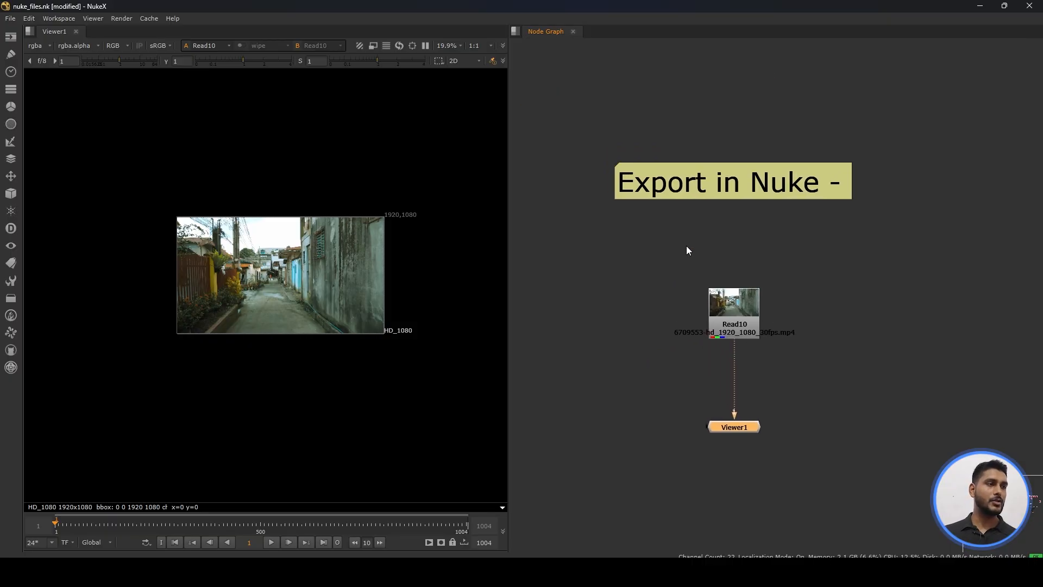
drag(686, 247, 822, 375)
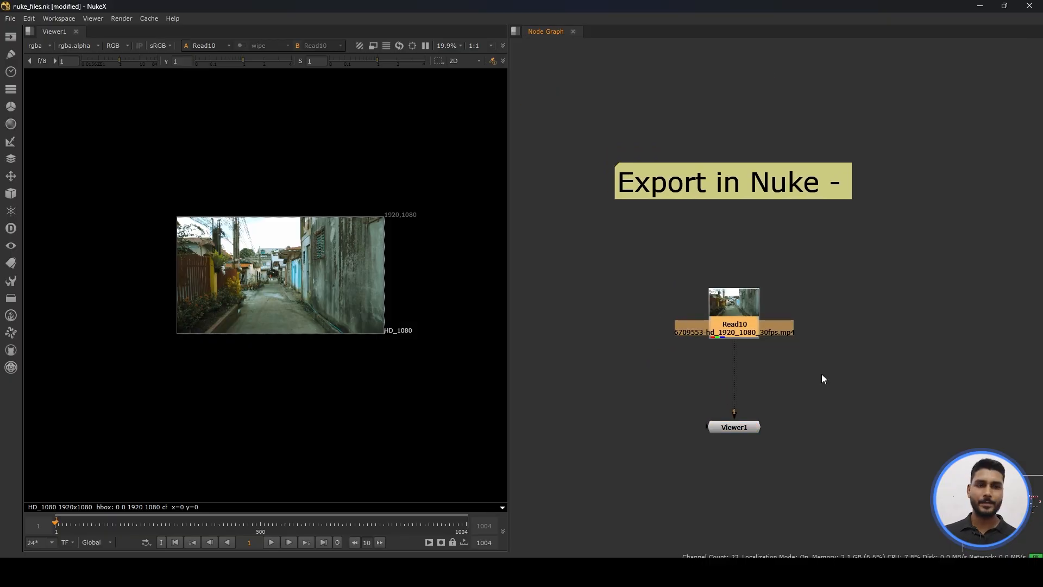
Check the frame range in the Read10 node's properties
double_click(746, 311)
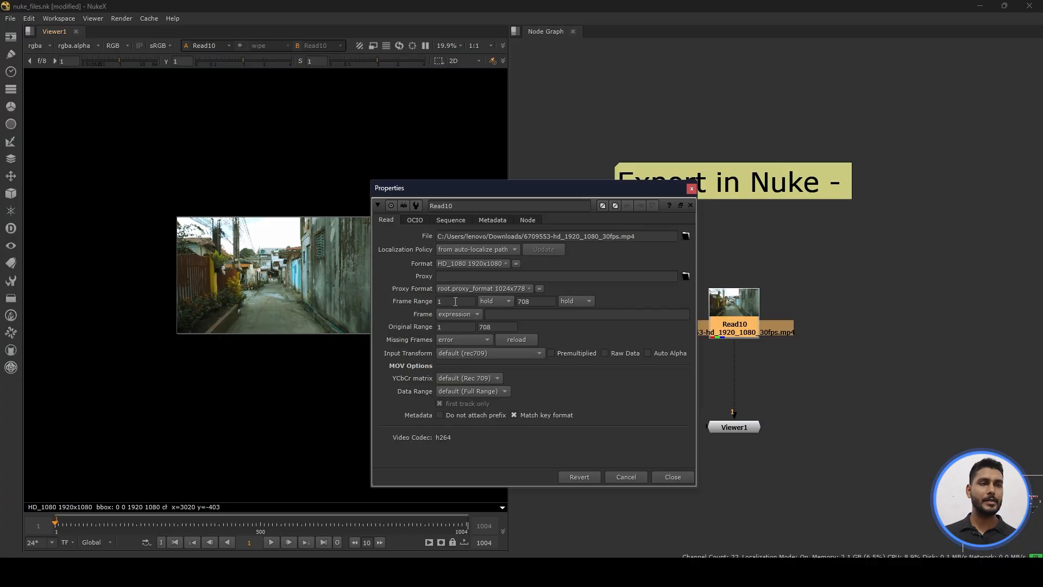
click(535, 301)
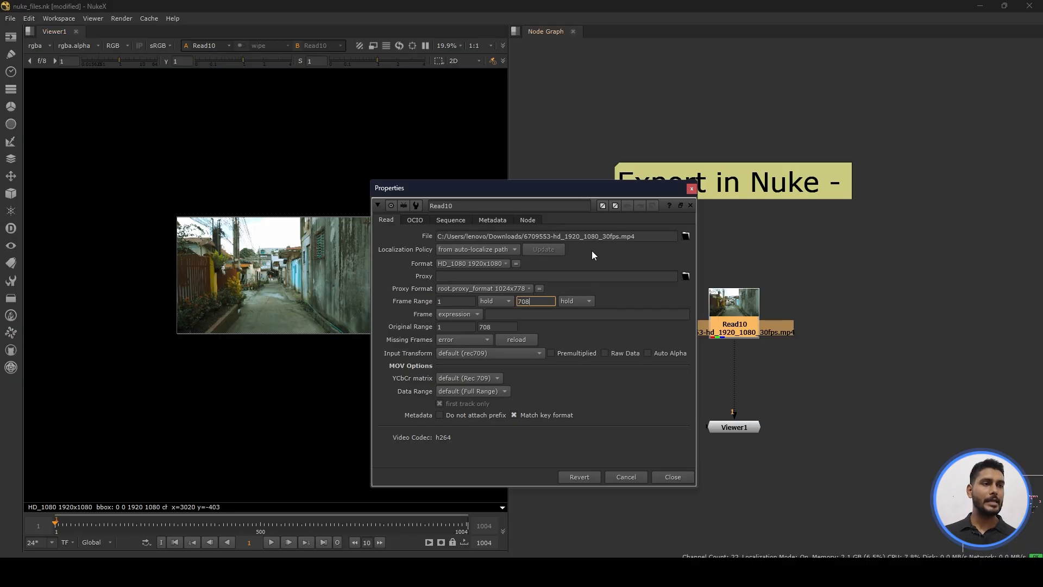
click(690, 190)
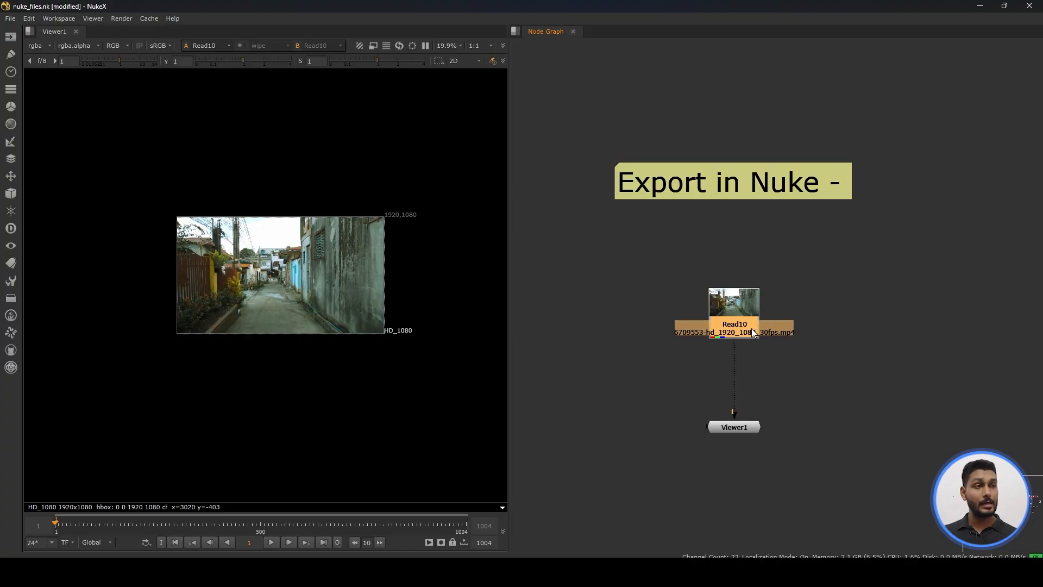
Set the project's full size format to HD_1080 1920x1080 and check the project frame range
key(s)
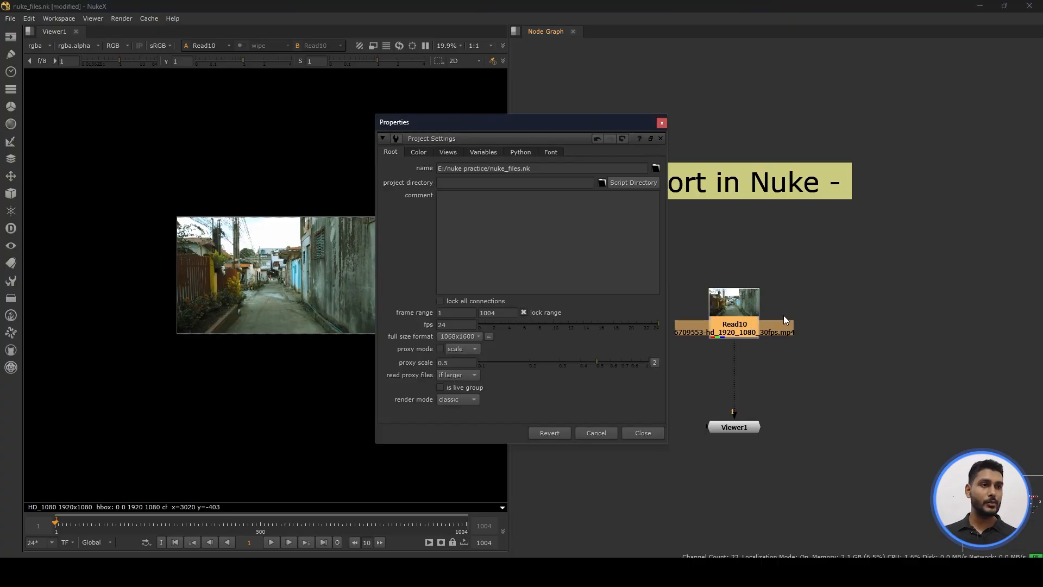
click(452, 336)
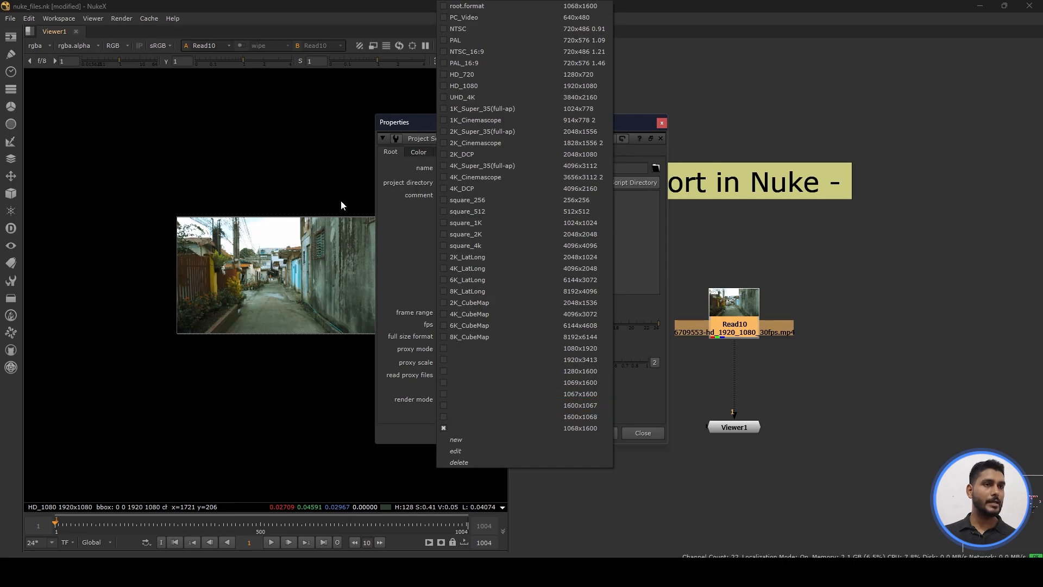
middle_drag(330, 225, 227, 215)
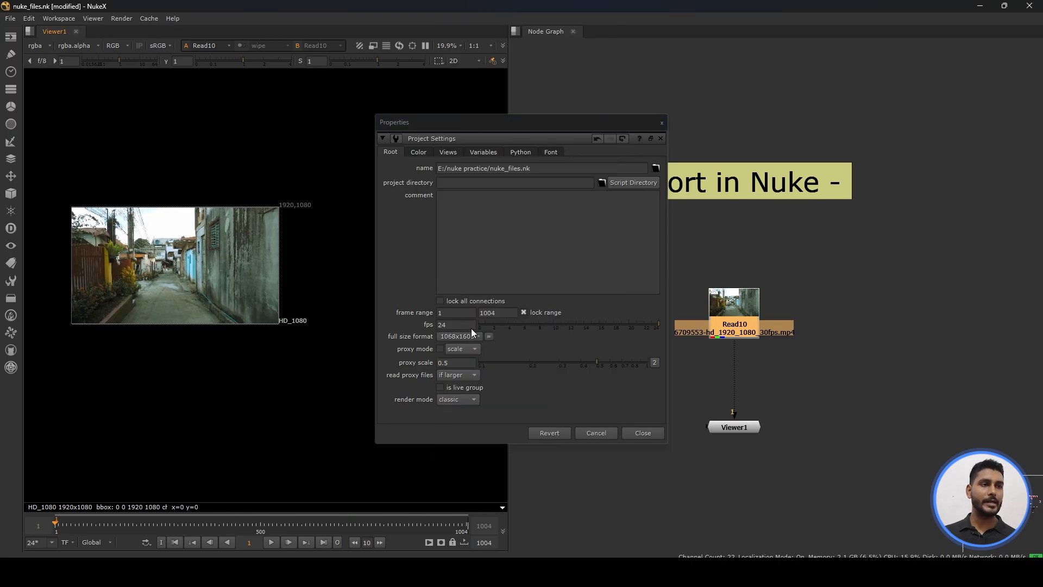
click(460, 340)
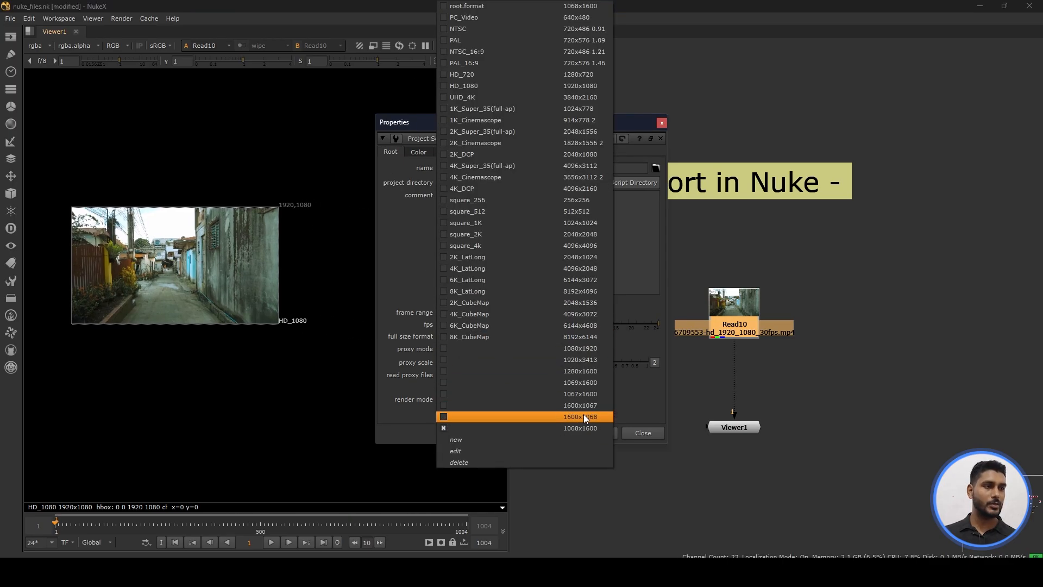
click(586, 86)
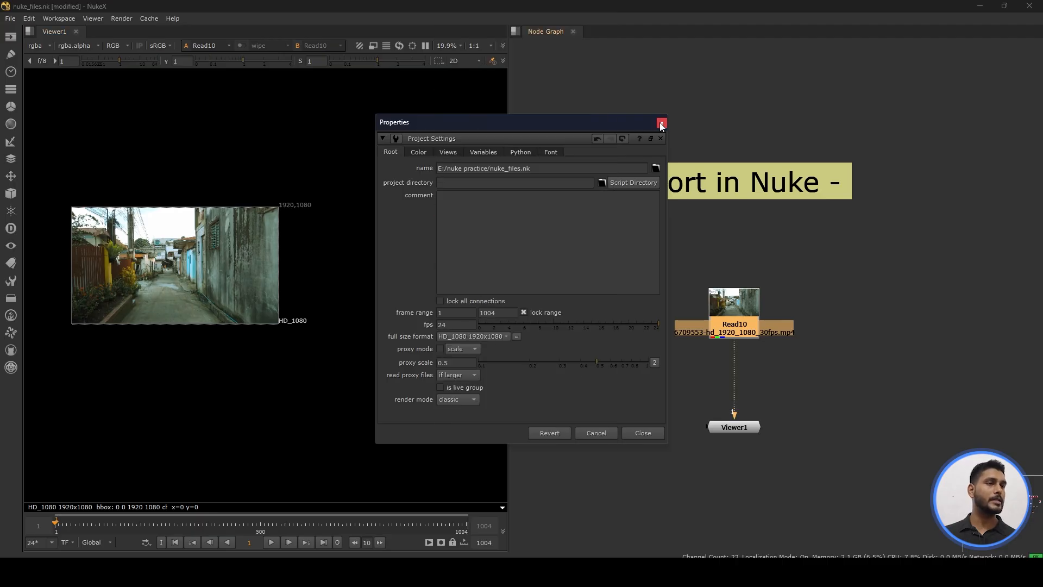
click(508, 313)
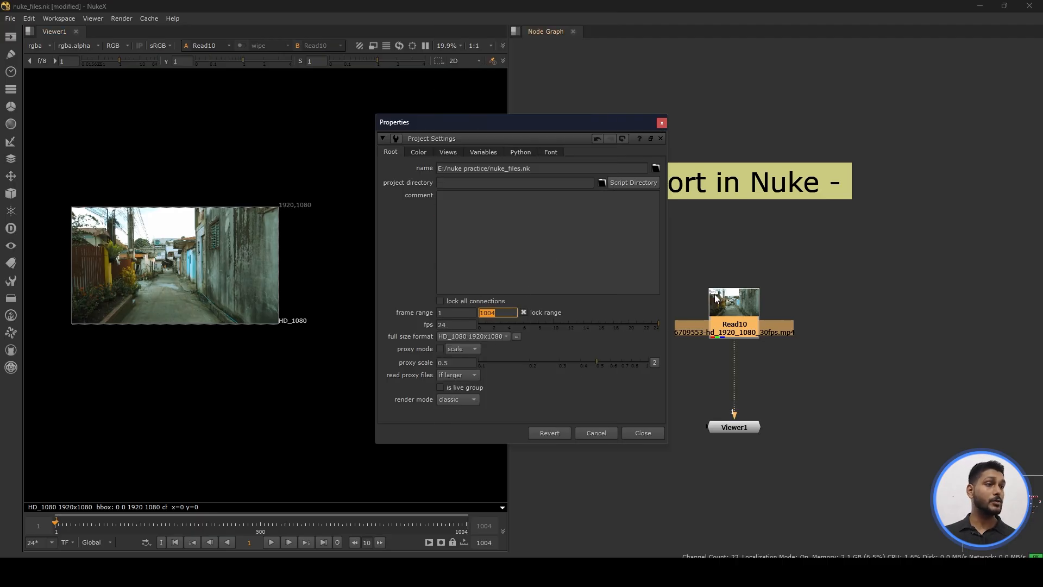
click(663, 125)
click(623, 378)
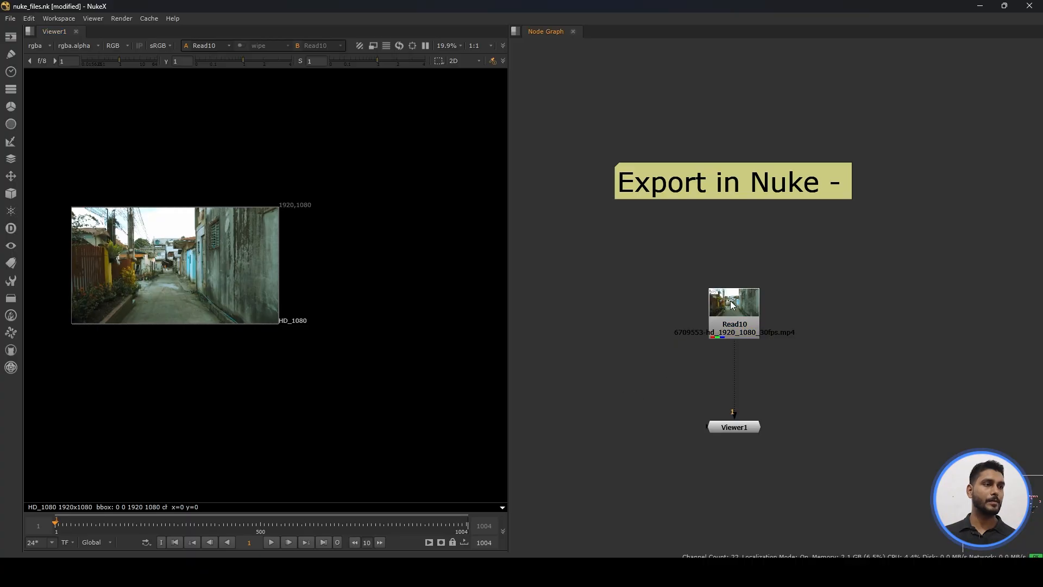
Add a FrameRange node between Read10 and the viewer, check its range, and move Read10 slightly up
click(733, 304)
key(Tab)
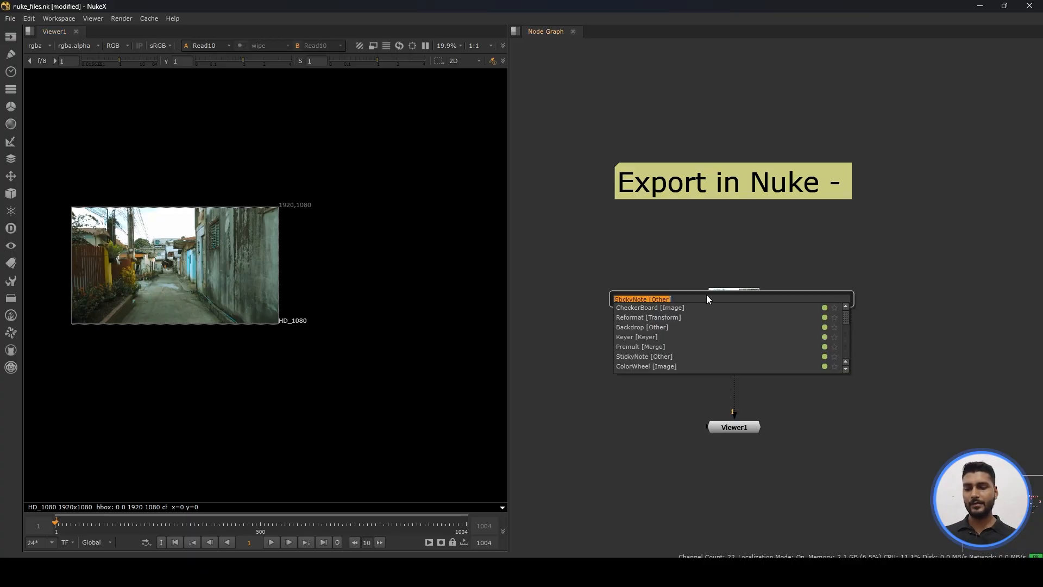
text(frame)
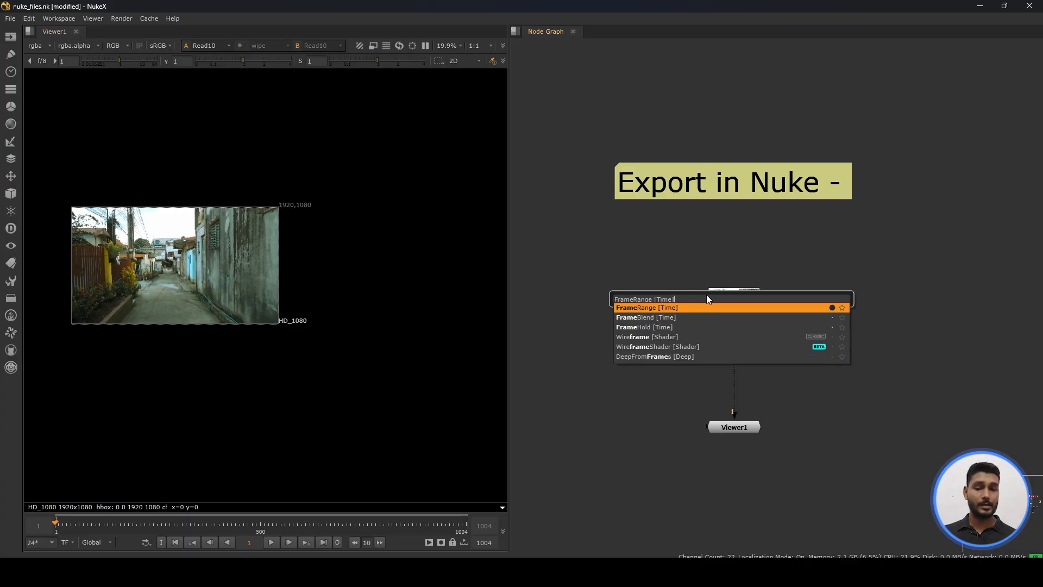
key(Return)
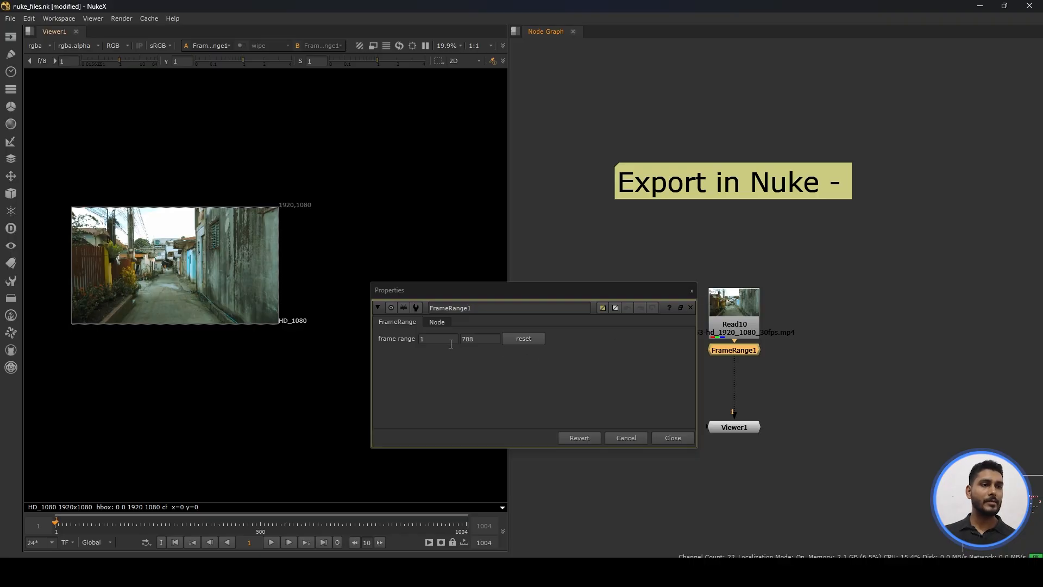
double_click(451, 344)
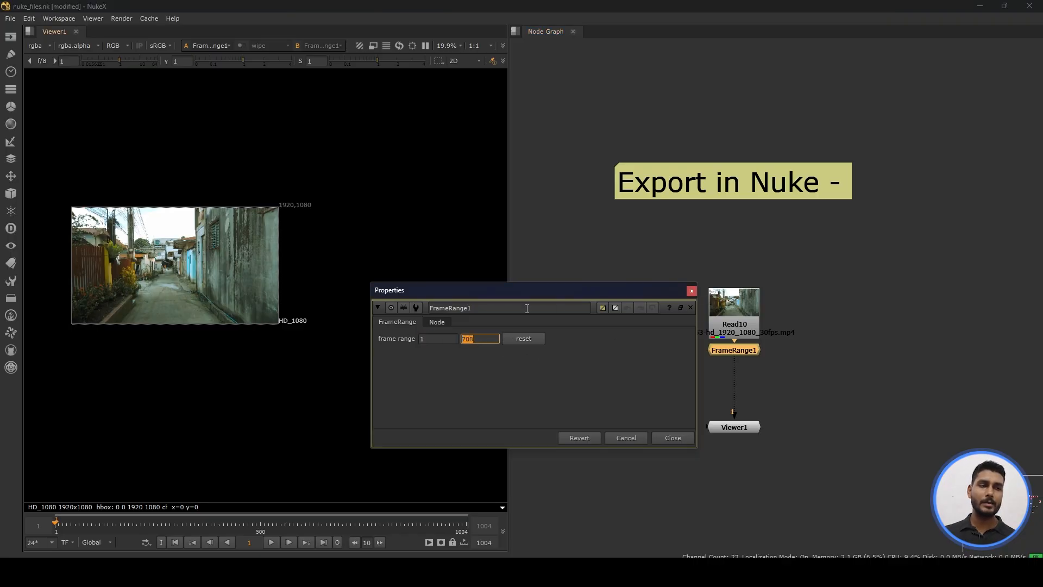
click(692, 290)
drag(750, 323, 751, 307)
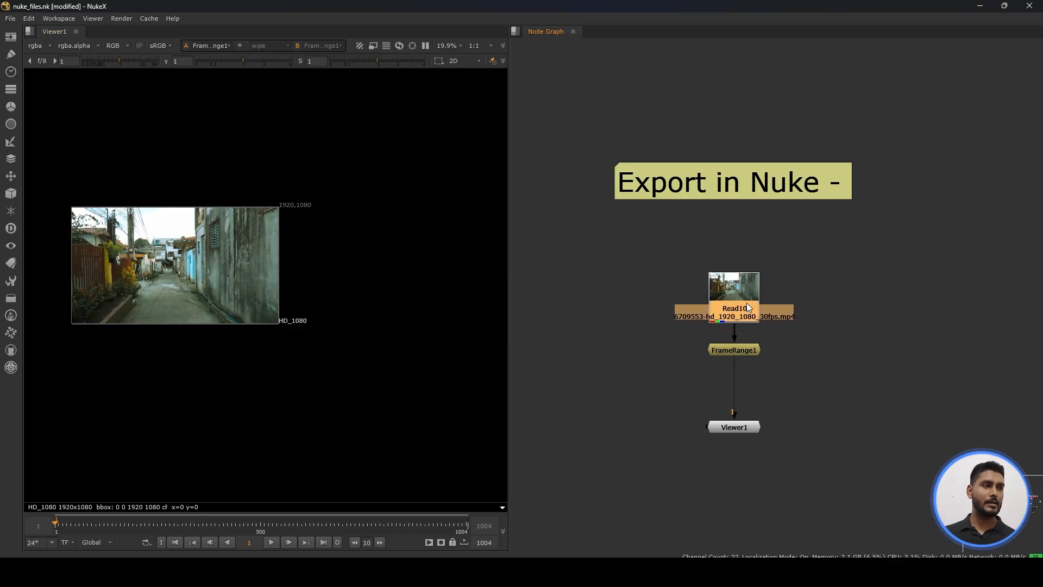
click(701, 333)
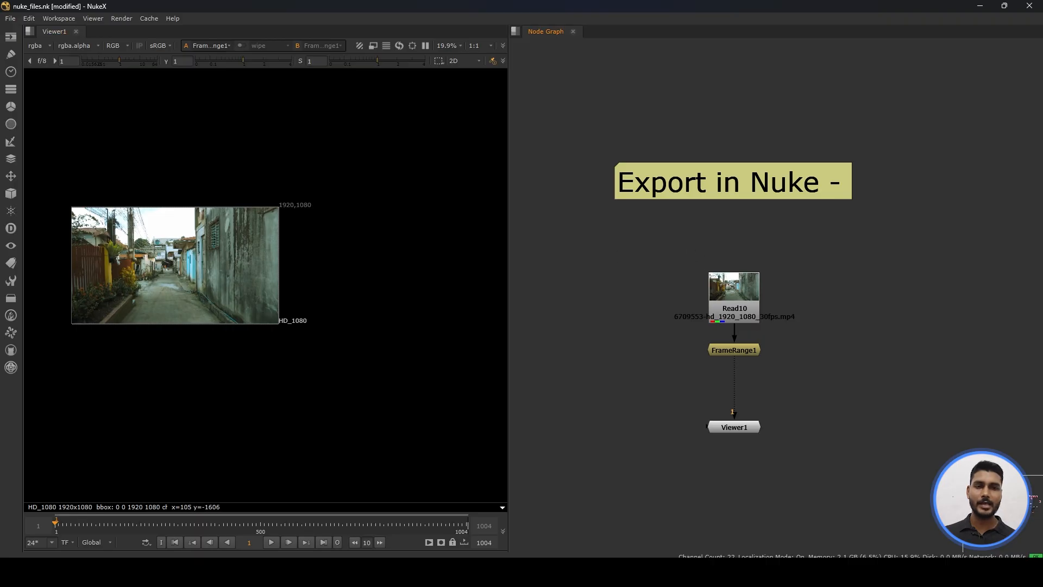
Set the viewer's timeline range to Input and preview the clip by playing and scrubbing it, returning to the first frame
click(97, 543)
click(108, 509)
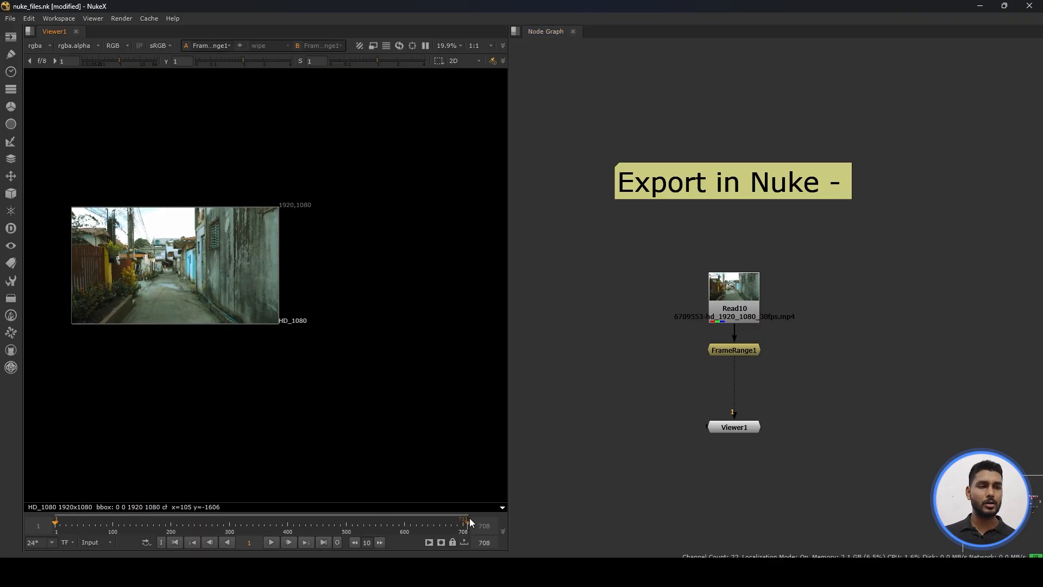
click(273, 542)
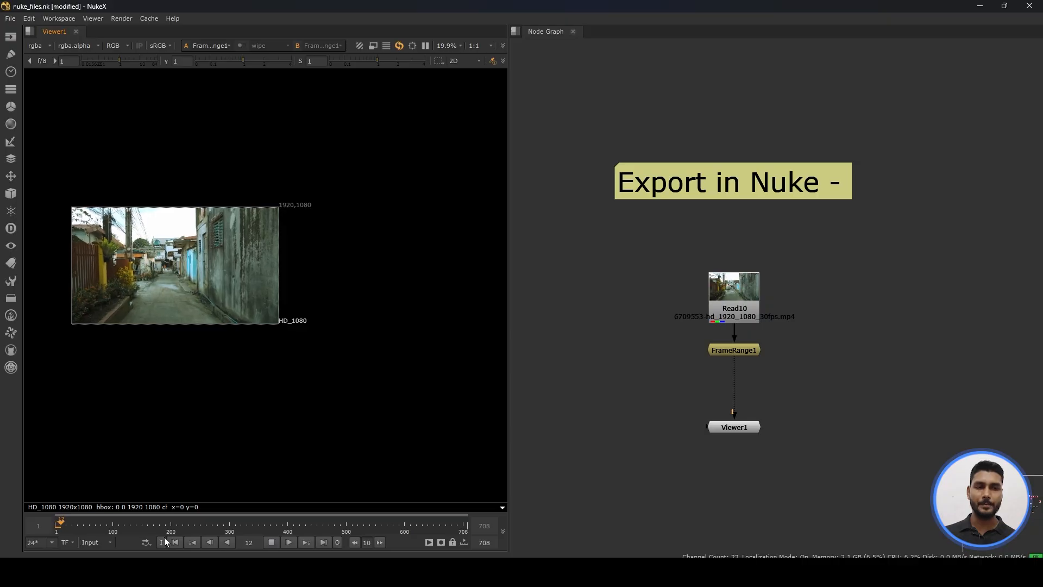
drag(163, 527, 269, 527)
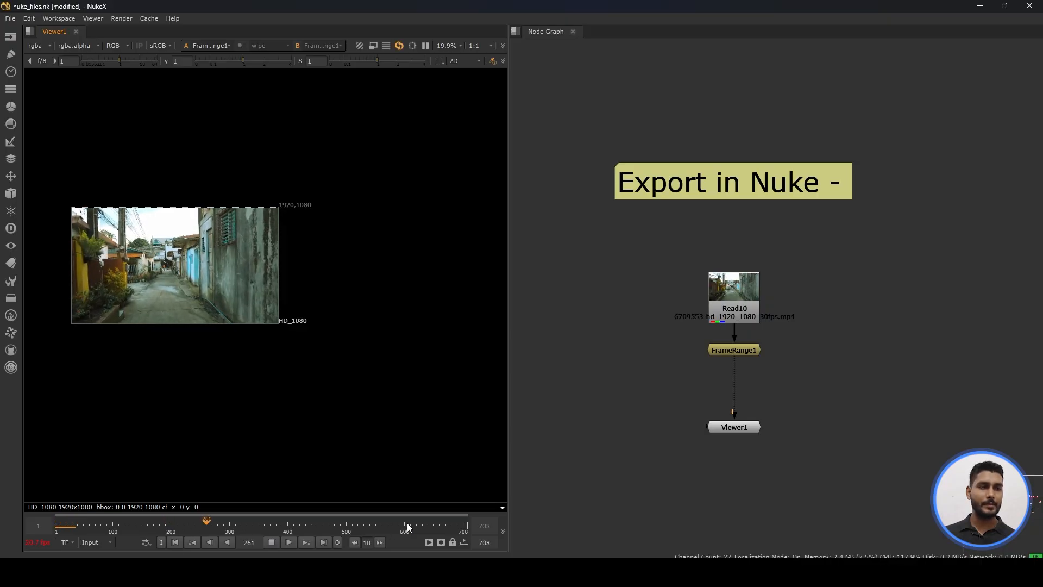
drag(407, 524, 449, 524)
click(178, 543)
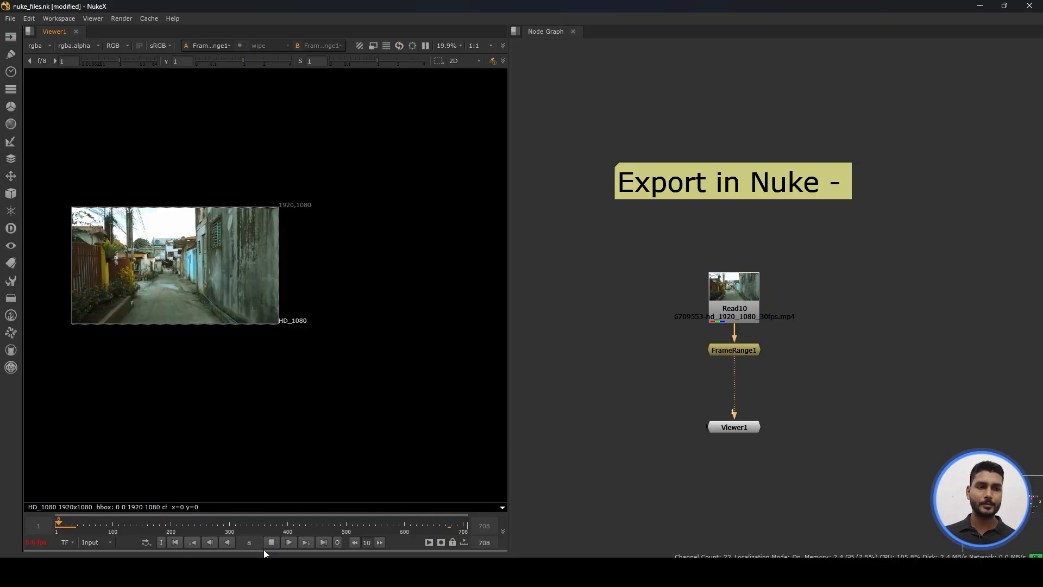
click(273, 542)
click(175, 542)
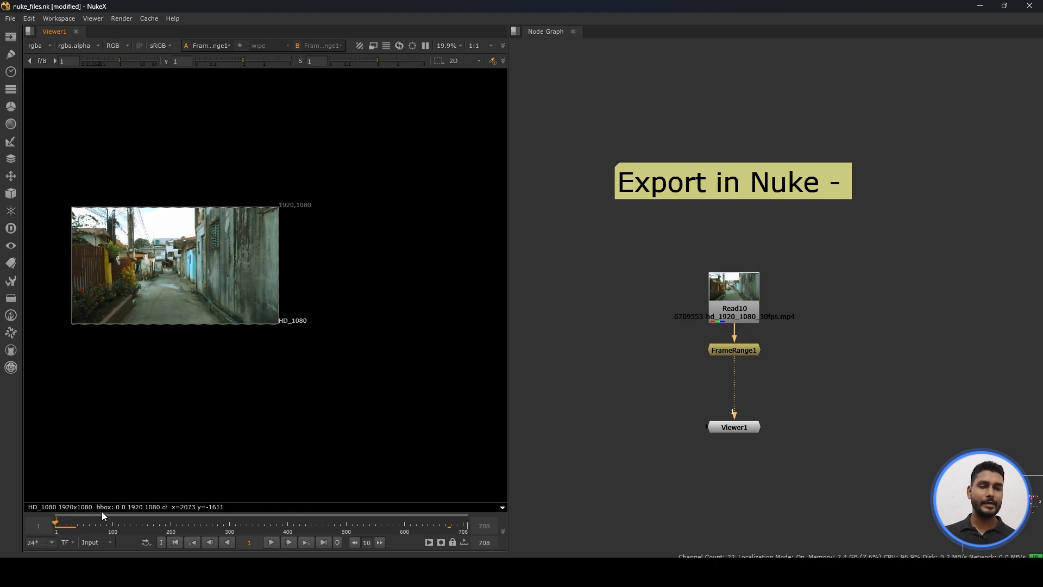
Play the street clip from frame 1 at a larger display size in the viewer
middle_drag(207, 298, 307, 352)
scroll(307, 352, up, 1)
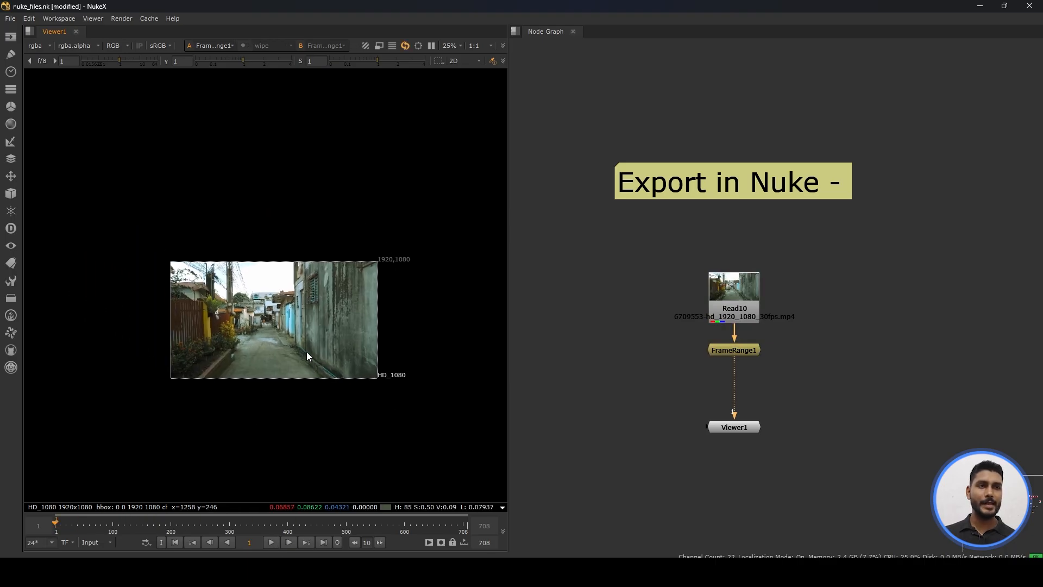
scroll(307, 351, up, 2)
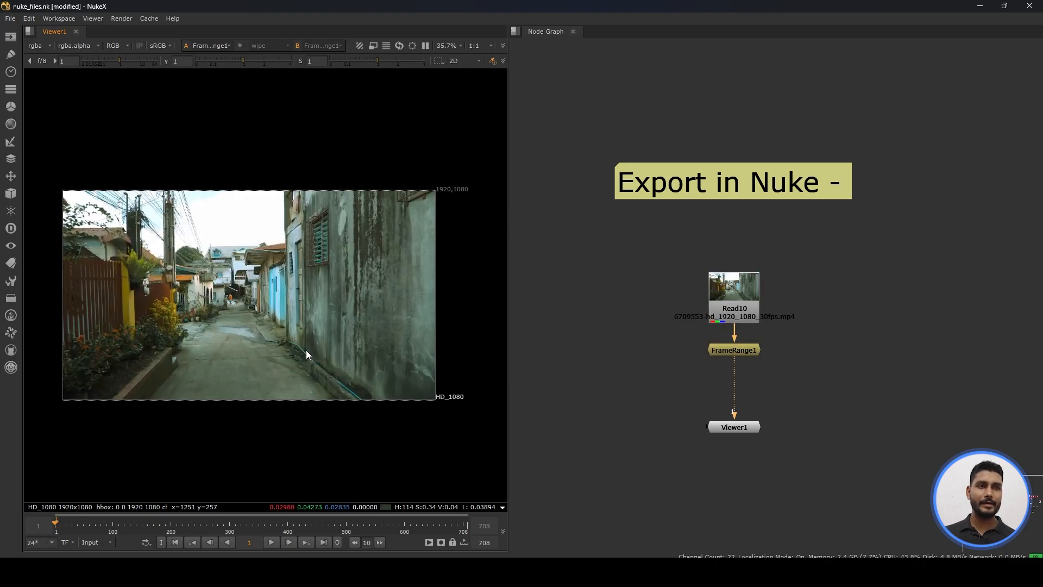
click(270, 542)
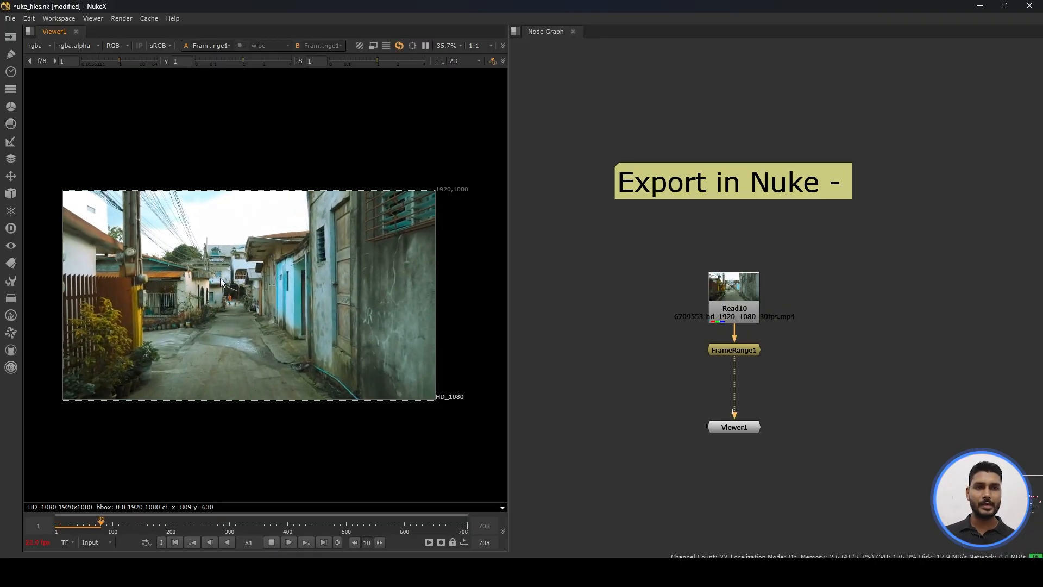
Examine the playing street clip closer up, stop the playback and return to the first frame
scroll(233, 285, up, 2)
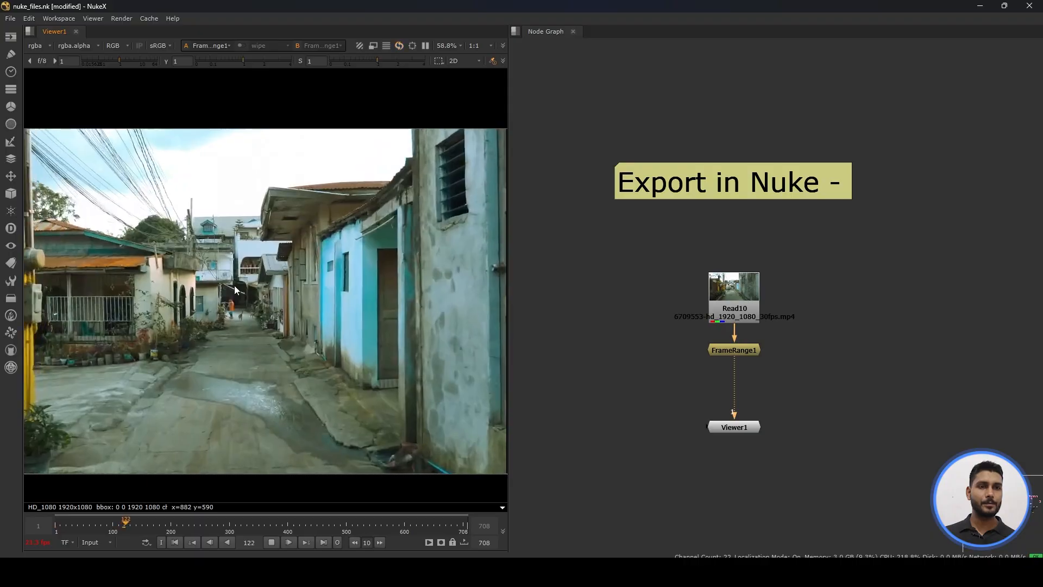
scroll(235, 289, down, 2)
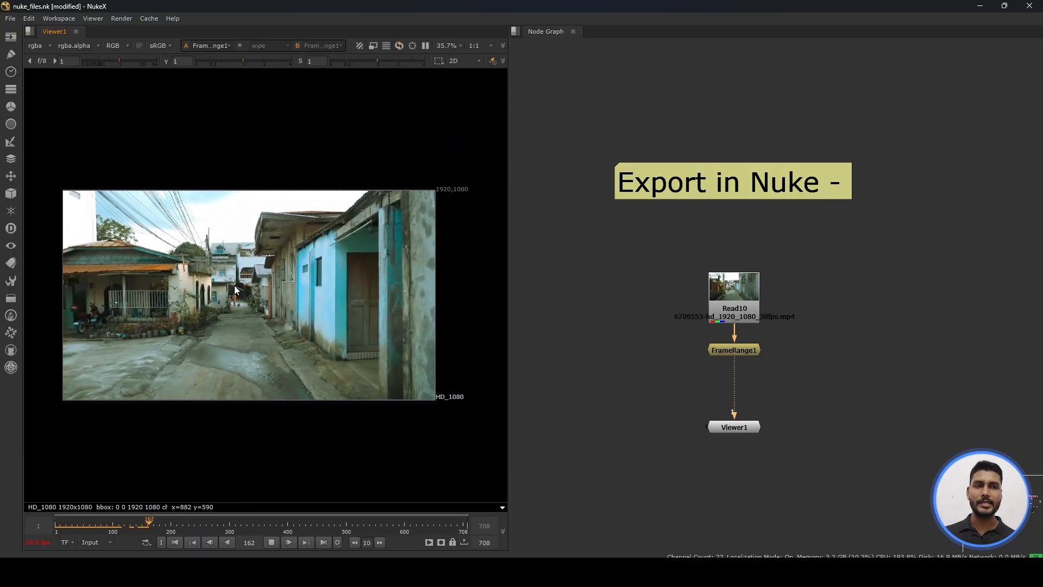
click(272, 543)
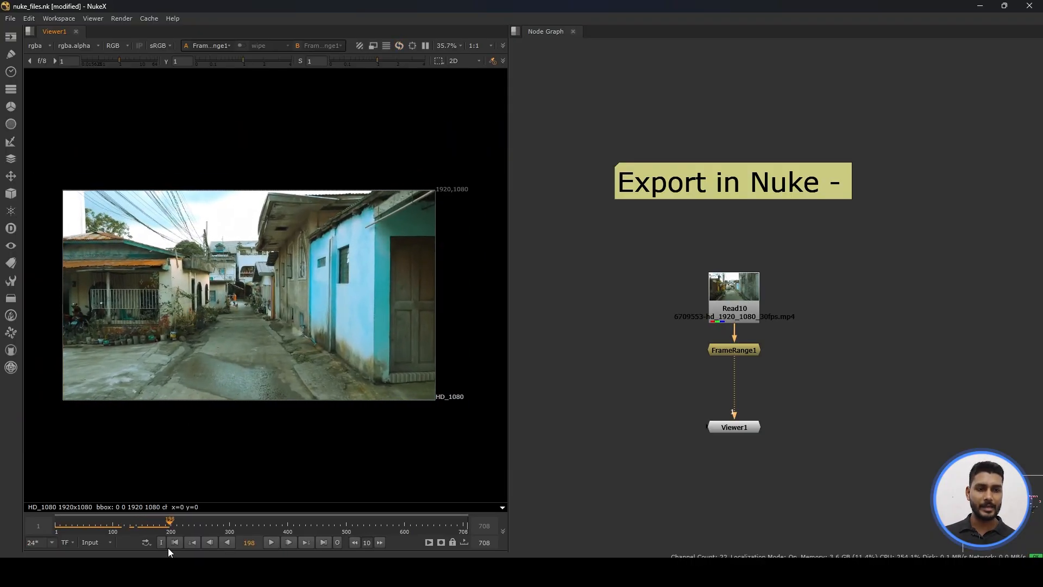
click(176, 543)
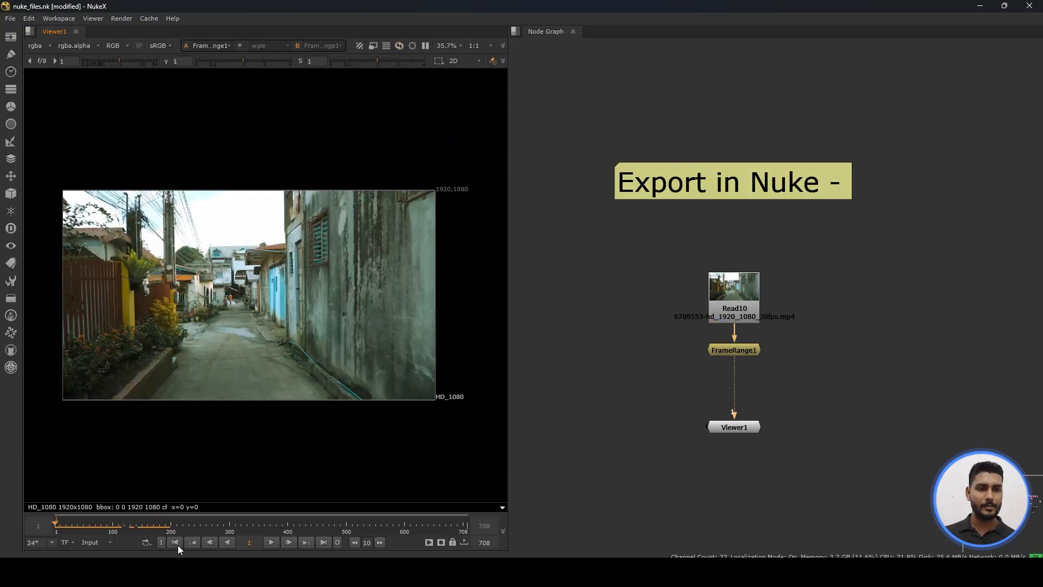
Turn on full-frame processing in the viewer and play the street clip from frame 1, checking the playback at different magnifications
click(386, 46)
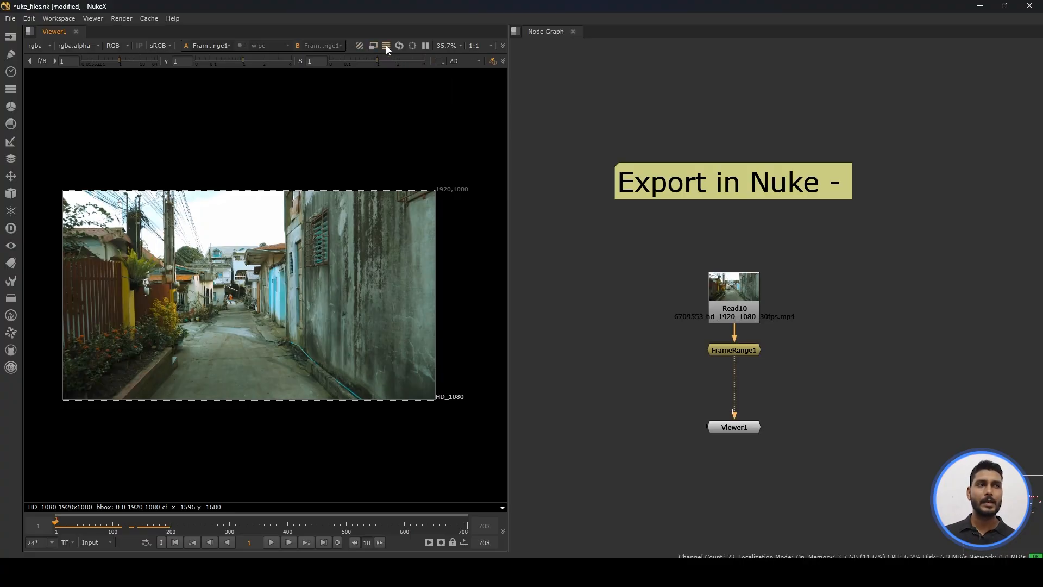
click(270, 541)
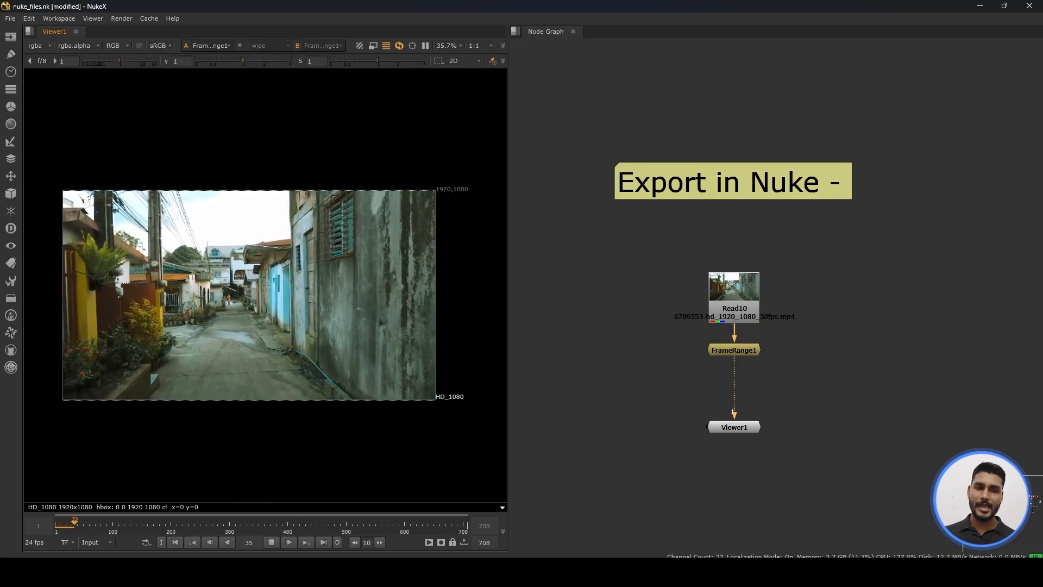
scroll(200, 307, down, 3)
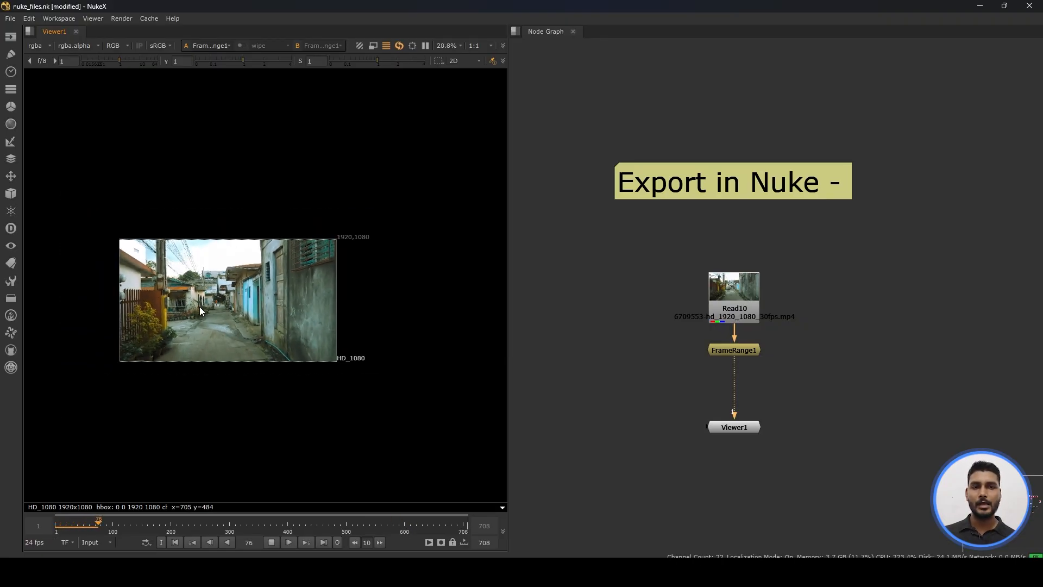
scroll(200, 306, up, 3)
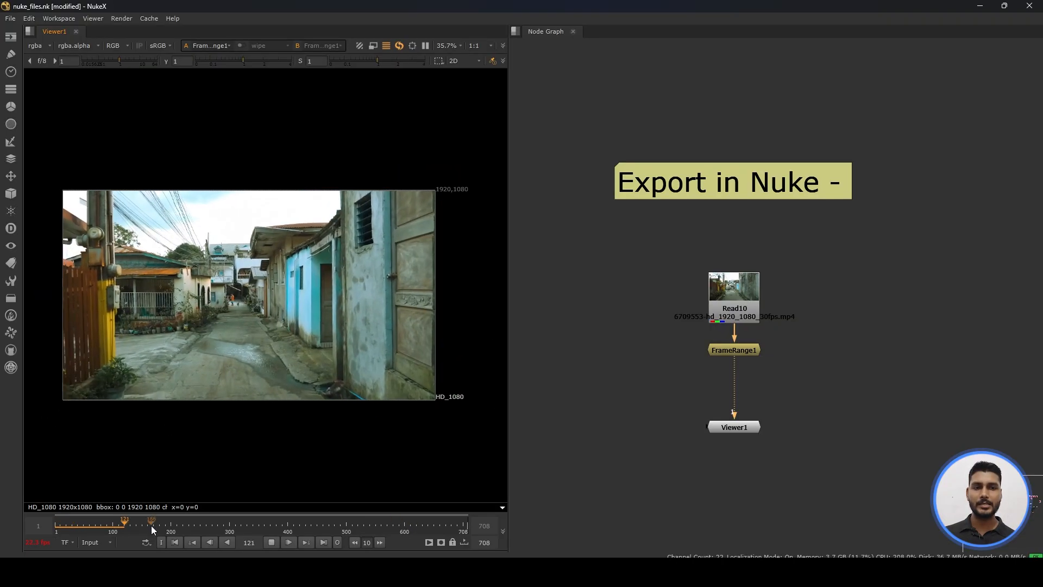
scroll(233, 357, down, 4)
scroll(234, 321, up, 7)
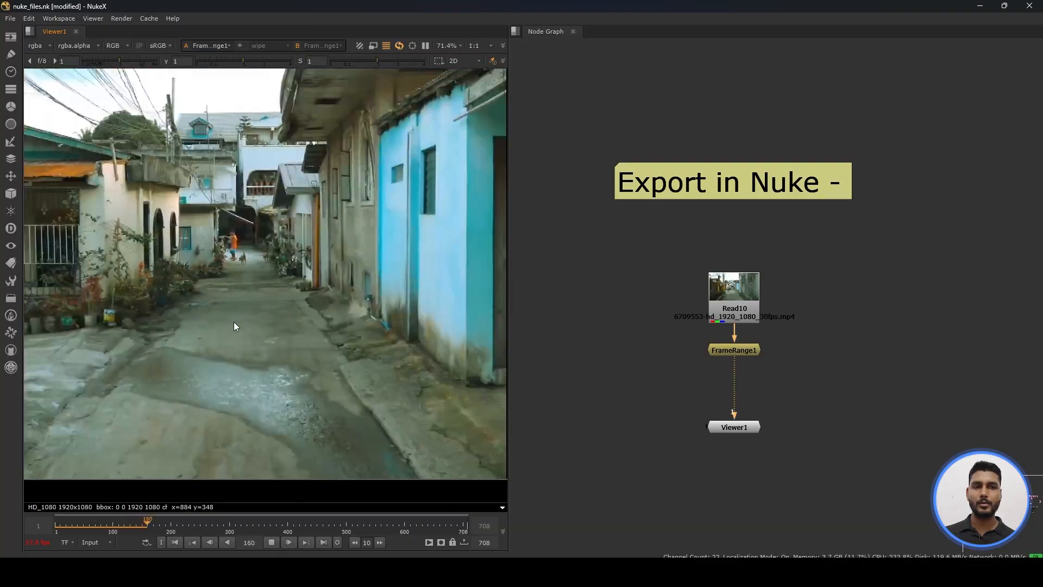
scroll(234, 322, down, 3)
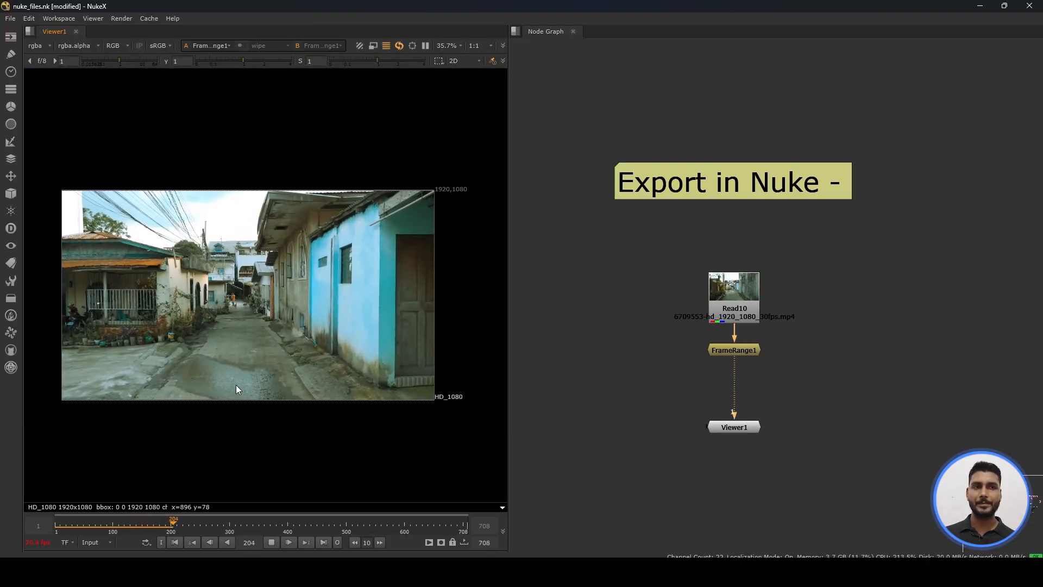
scroll(236, 384, up, 1)
scroll(226, 399, down, 1)
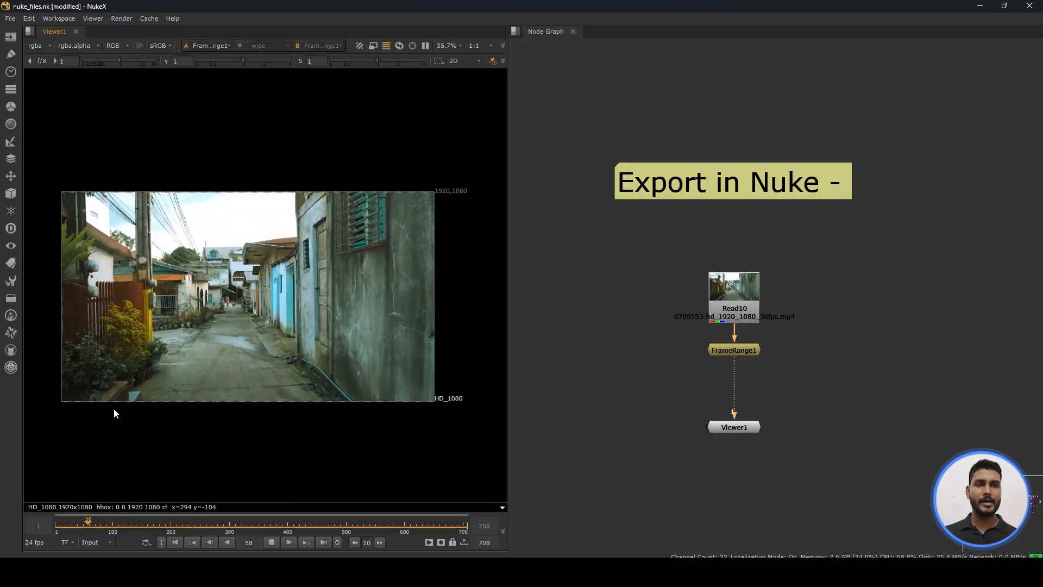
Examine the looping street clip close up and in full, stop the playback and go back to frame 1
scroll(224, 318, up, 3)
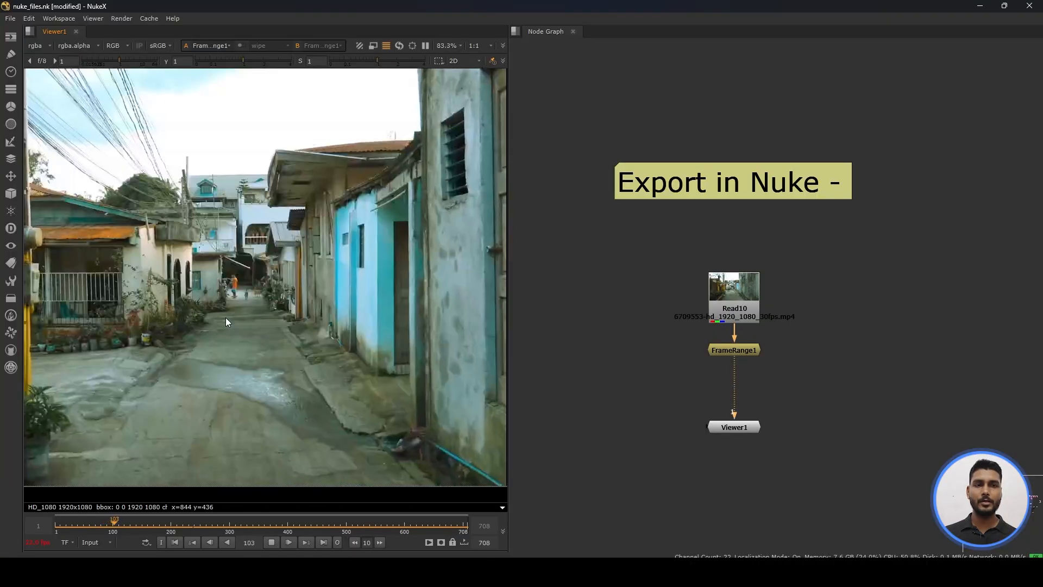
scroll(227, 317, down, 3)
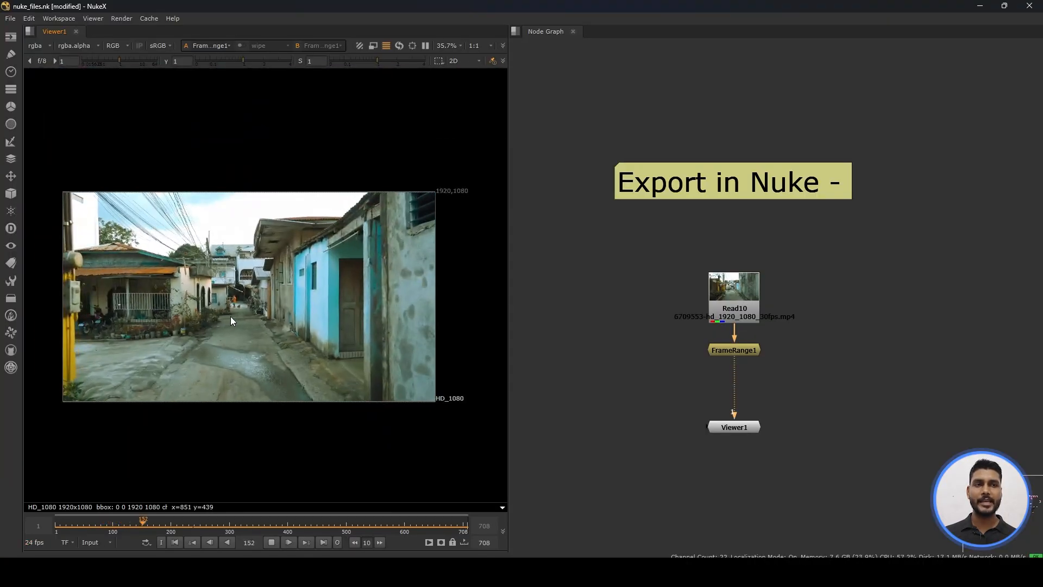
scroll(231, 321, up, 1)
scroll(230, 320, down, 1)
scroll(217, 331, up, 1)
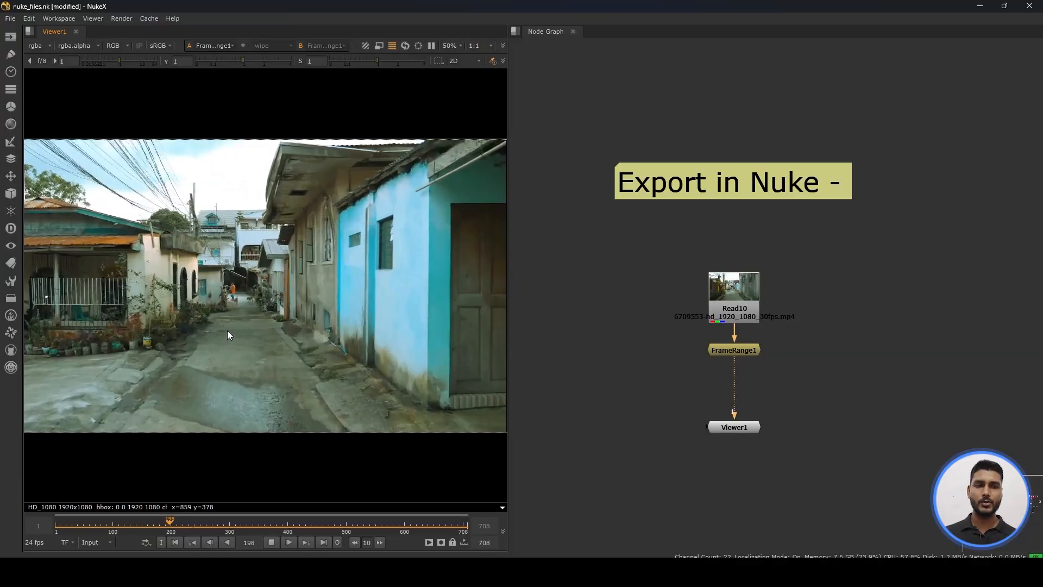
scroll(244, 353, down, 1)
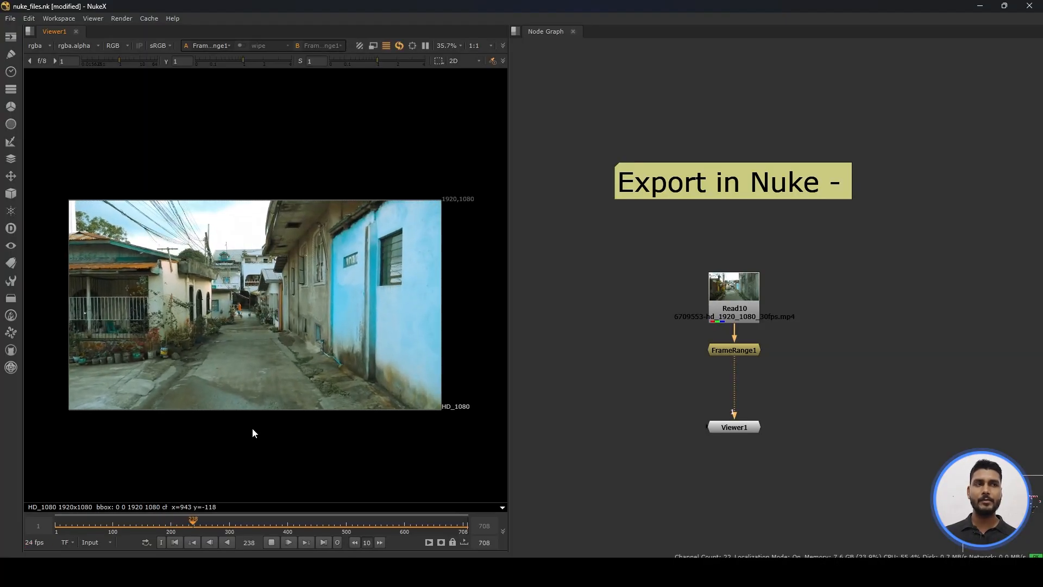
scroll(252, 433, up, 1)
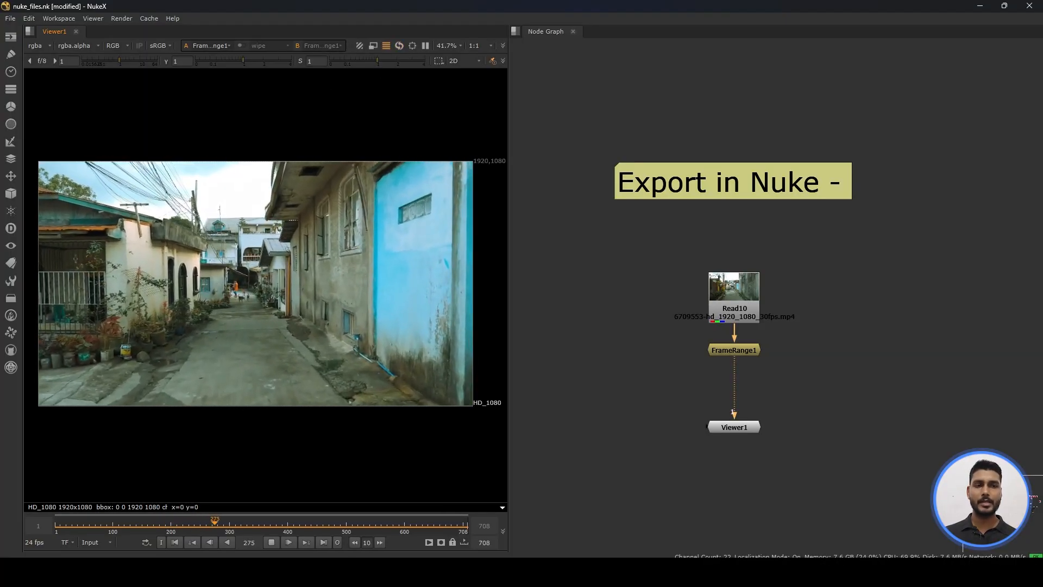
click(271, 542)
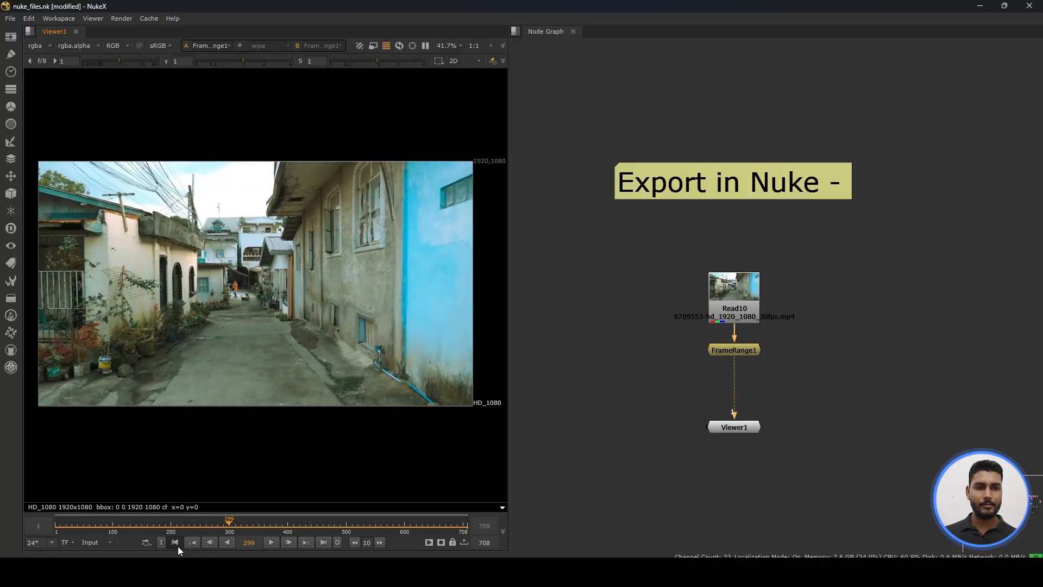
click(174, 542)
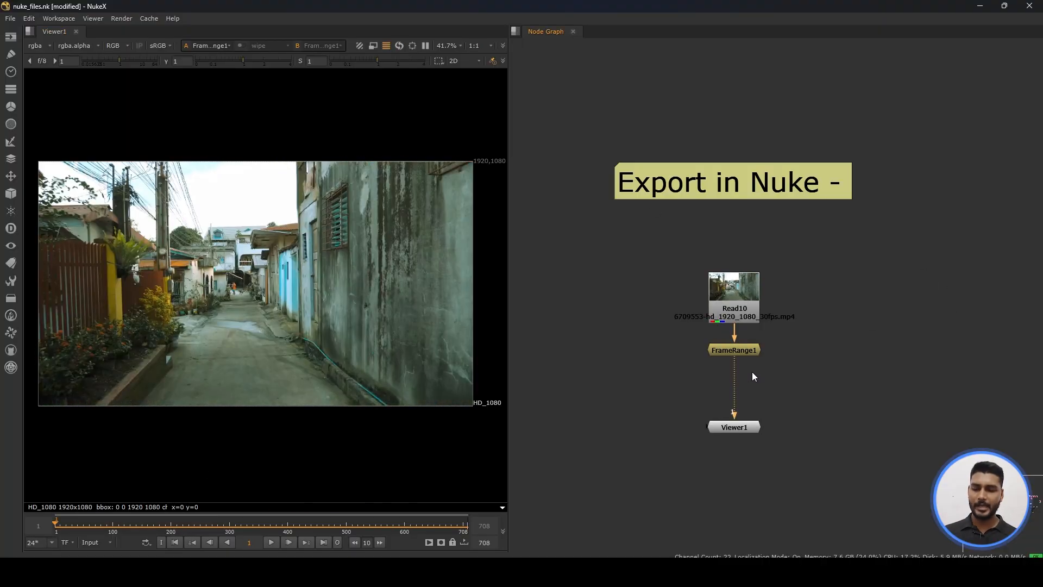
Add an unconnected Text node in the empty area of the node graph beside the Read10 branch
drag(782, 329, 685, 369)
middle_drag(774, 384, 769, 330)
click(770, 332)
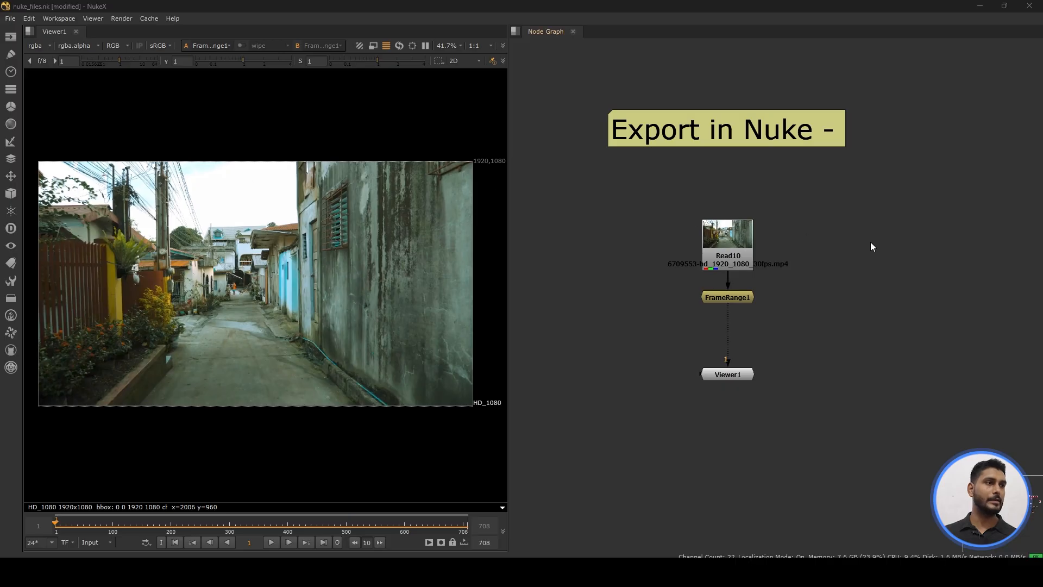
scroll(732, 244, down, 1)
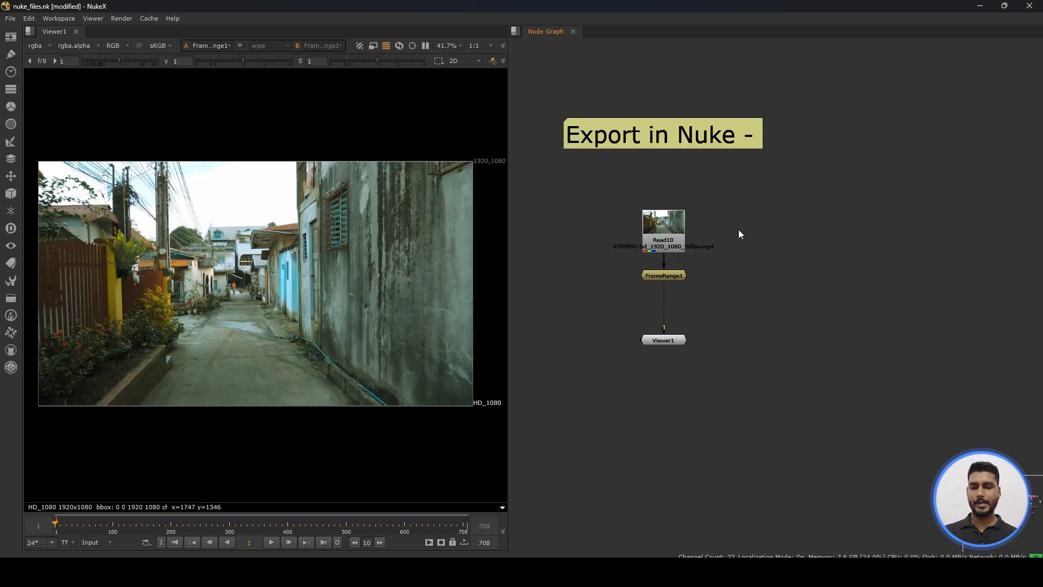
key(Tab)
text(text)
key(Return)
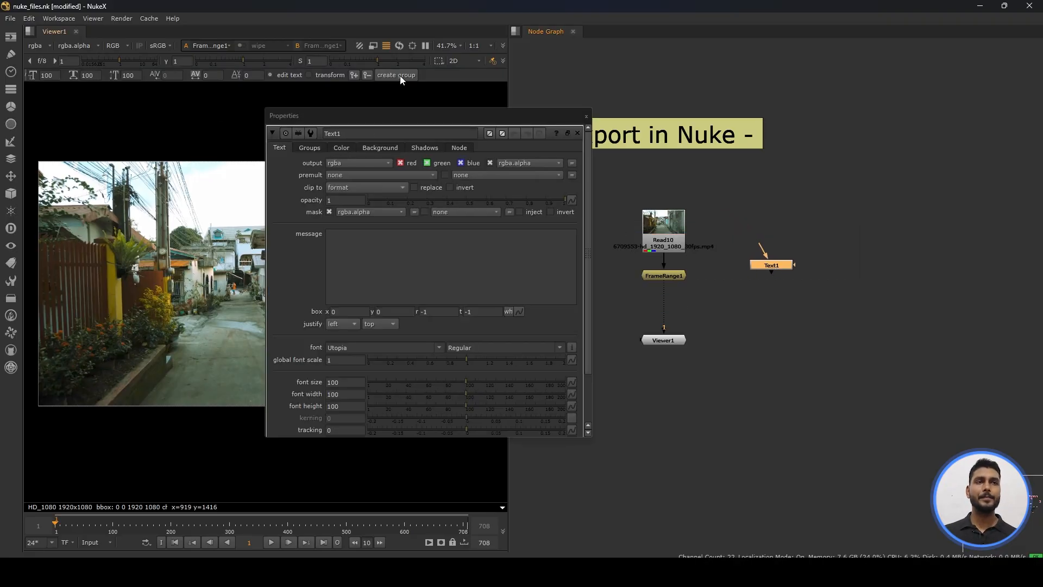
Move the Text1 properties window to uncover the node and set its message to "Shot 01"
drag(401, 115, 687, 103)
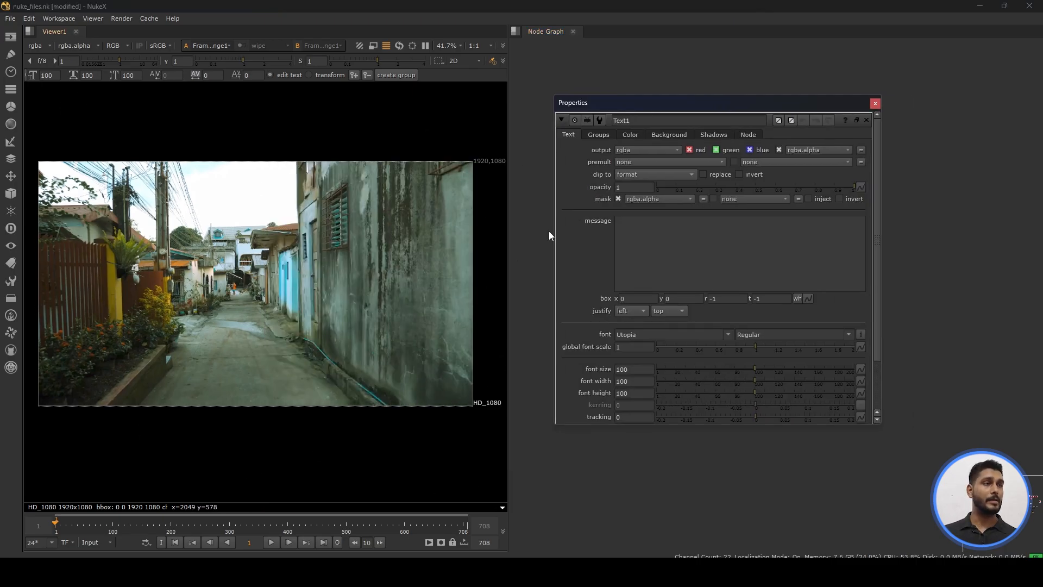
drag(659, 103, 448, 101)
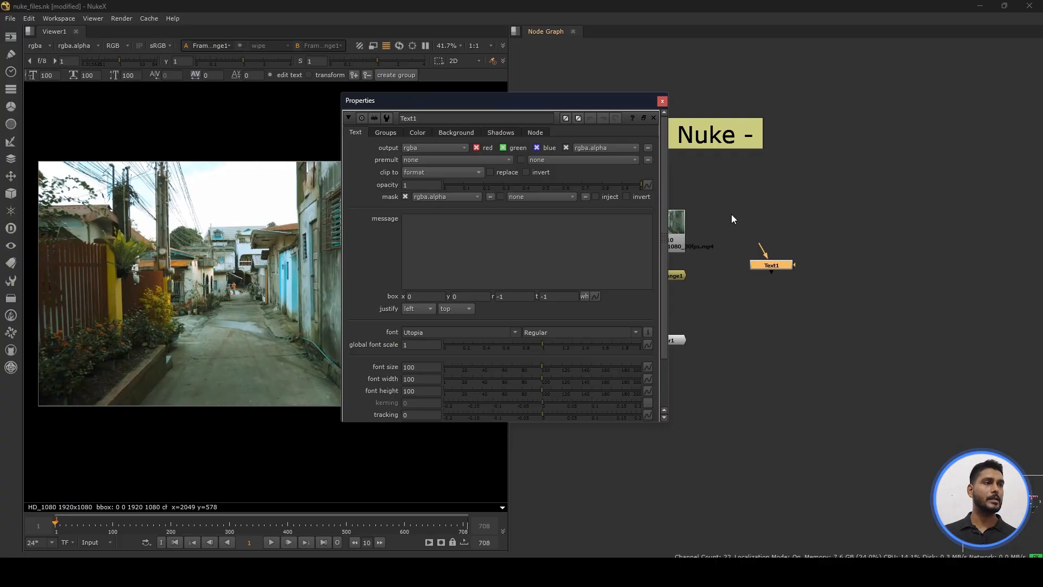
drag(610, 101, 492, 103)
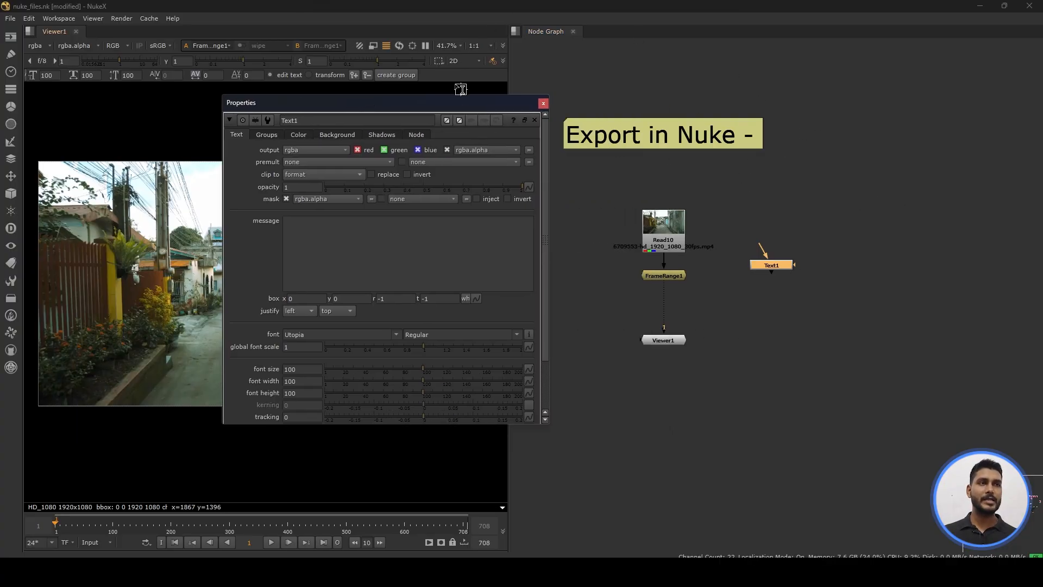
drag(470, 103, 849, 136)
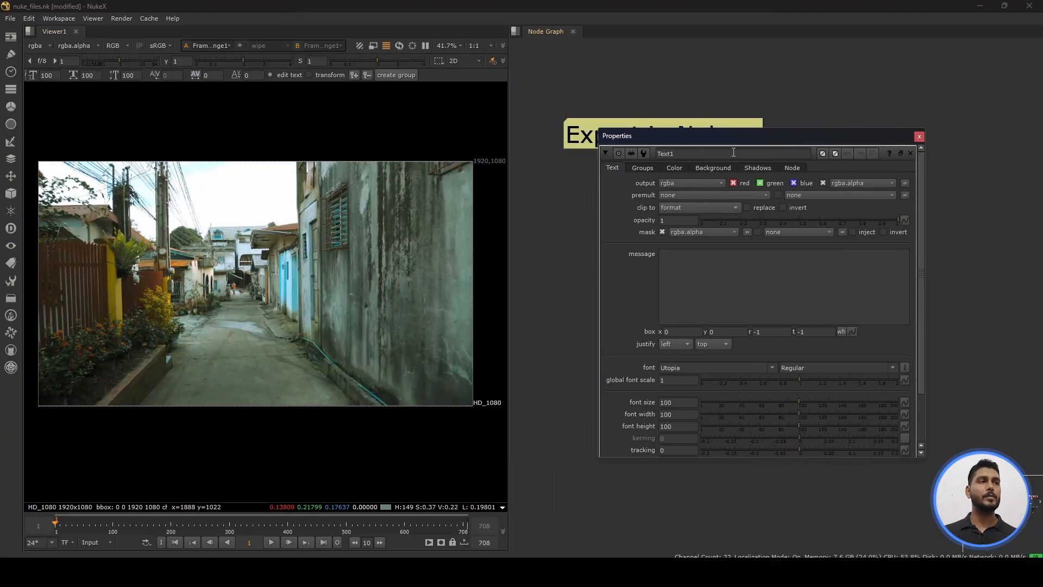
drag(735, 136, 530, 135)
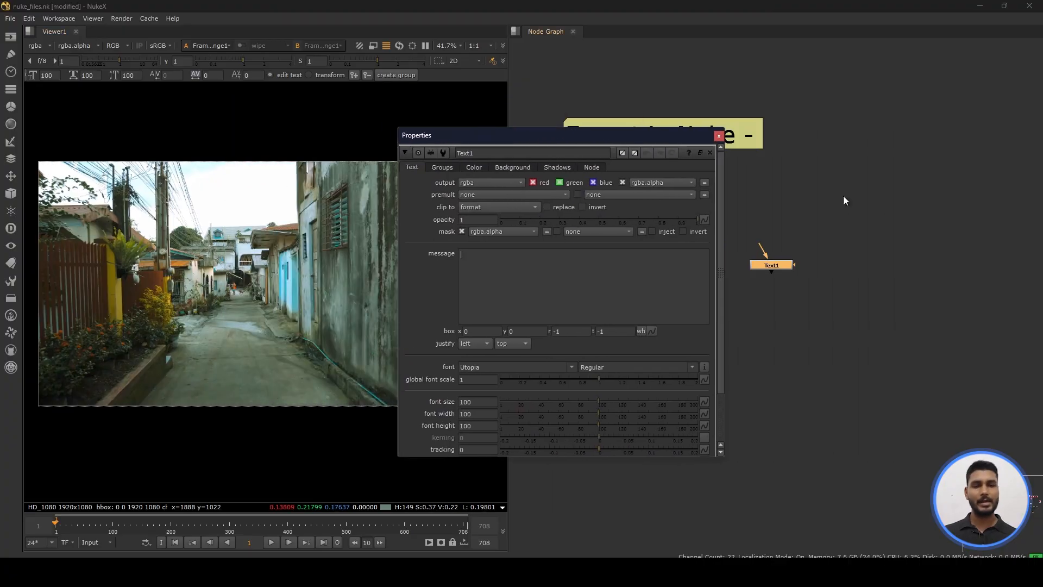
click(39, 162)
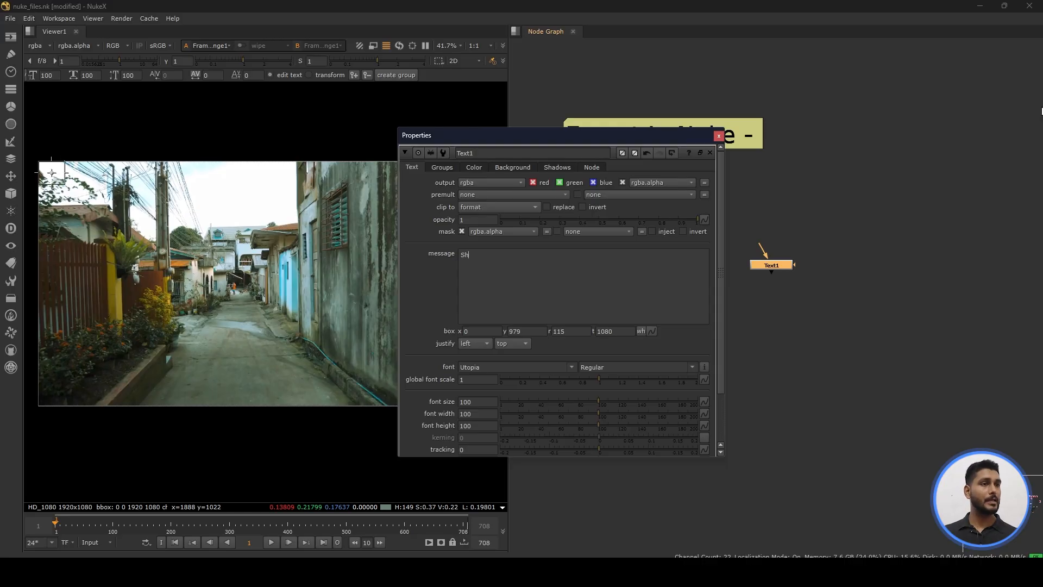
text(Shot 01)
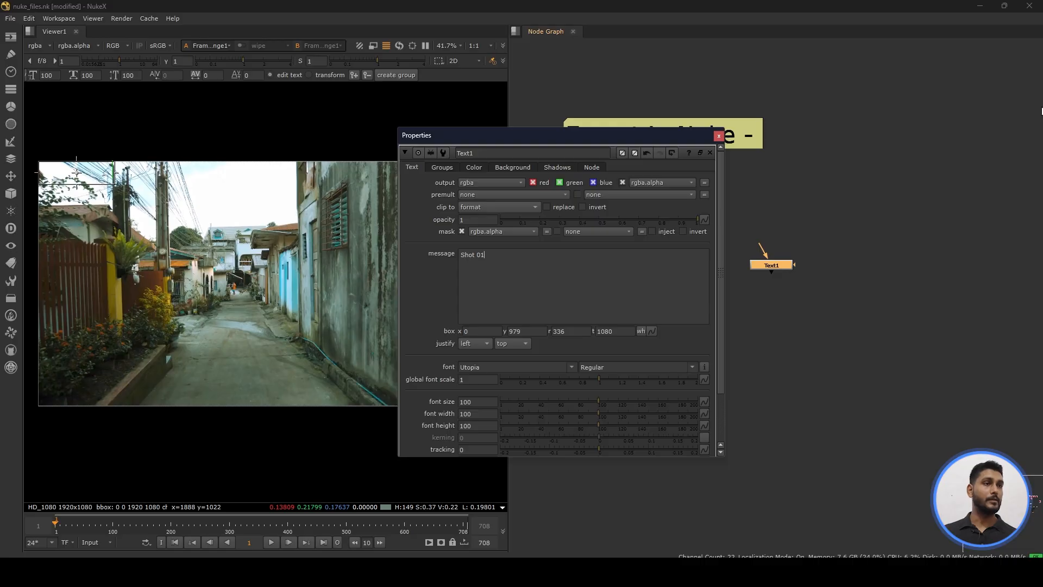
Set Text1's color to cyan with red 0, green 0.966702 and blue 1 using the color wheel
click(557, 167)
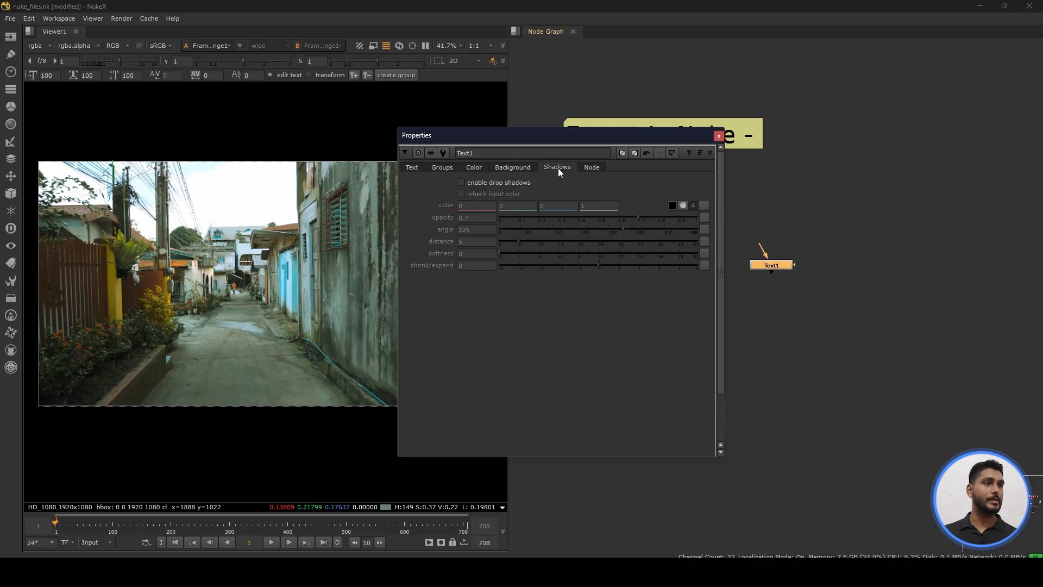
click(479, 168)
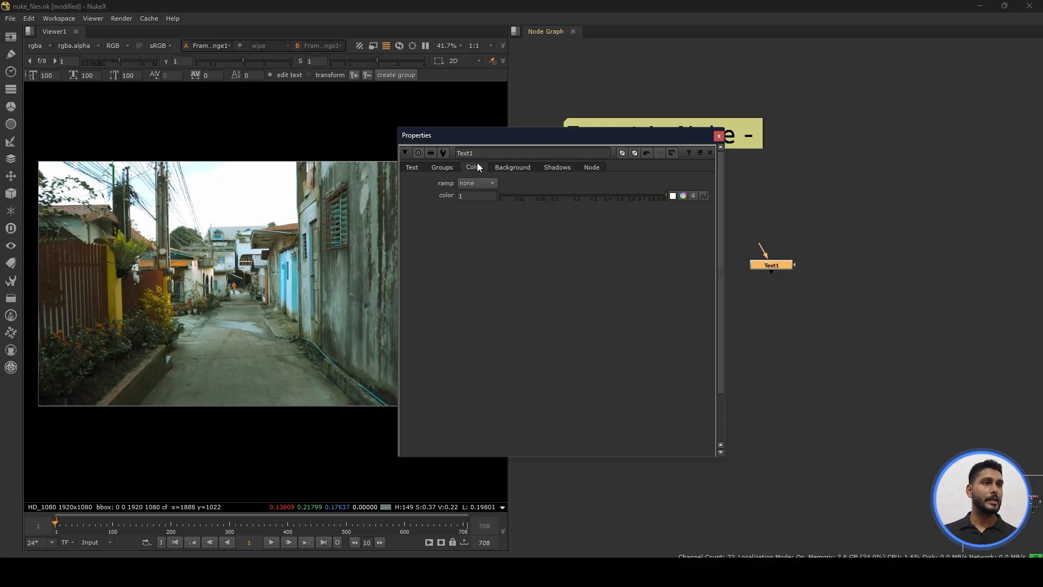
click(683, 196)
drag(611, 354, 563, 353)
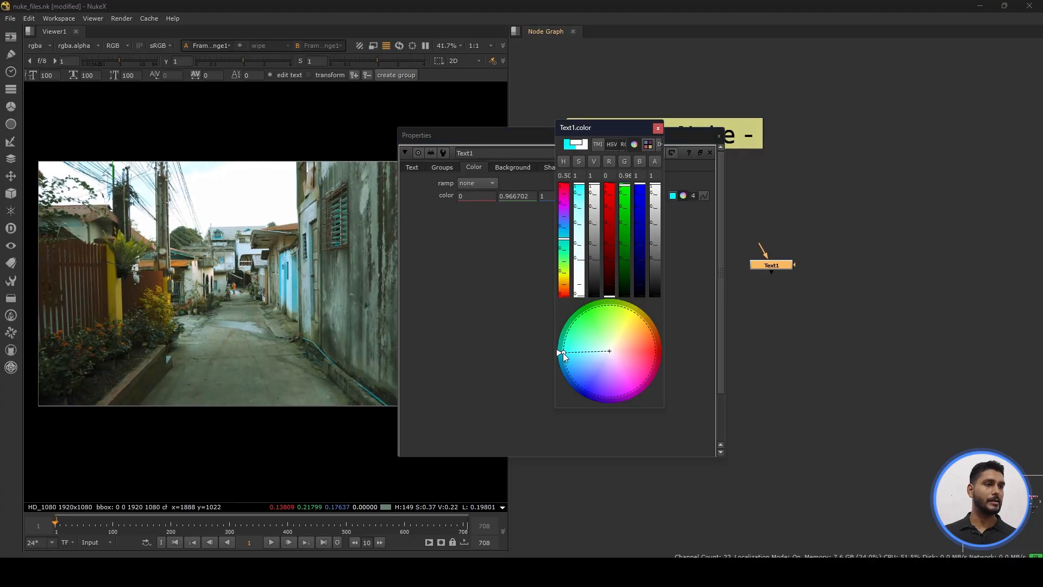
click(658, 128)
click(412, 167)
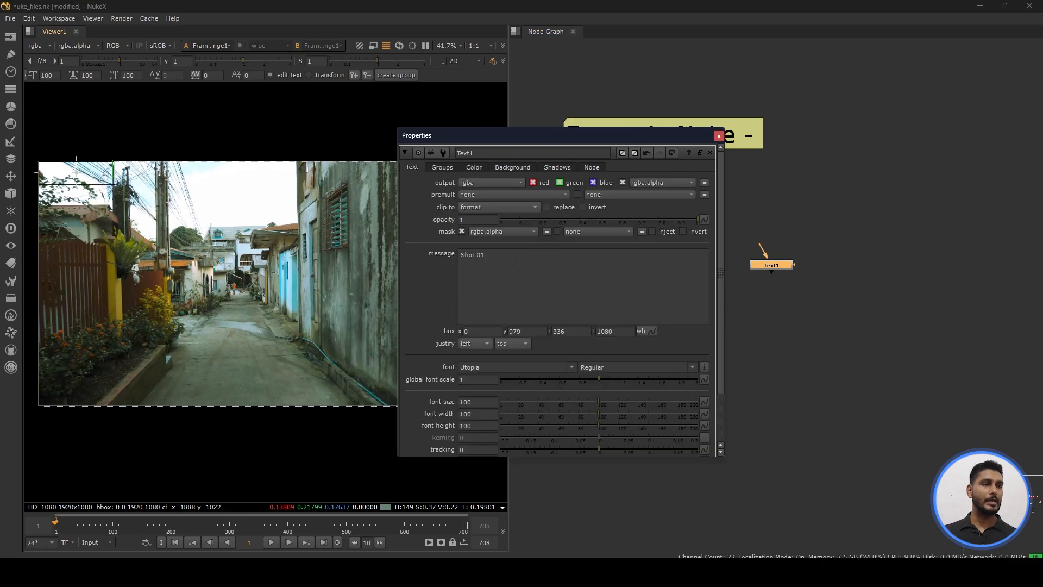
Close Text1's properties after reviewing its font settings and move the node slightly down beside FrameRange1
scroll(436, 329, down, 3)
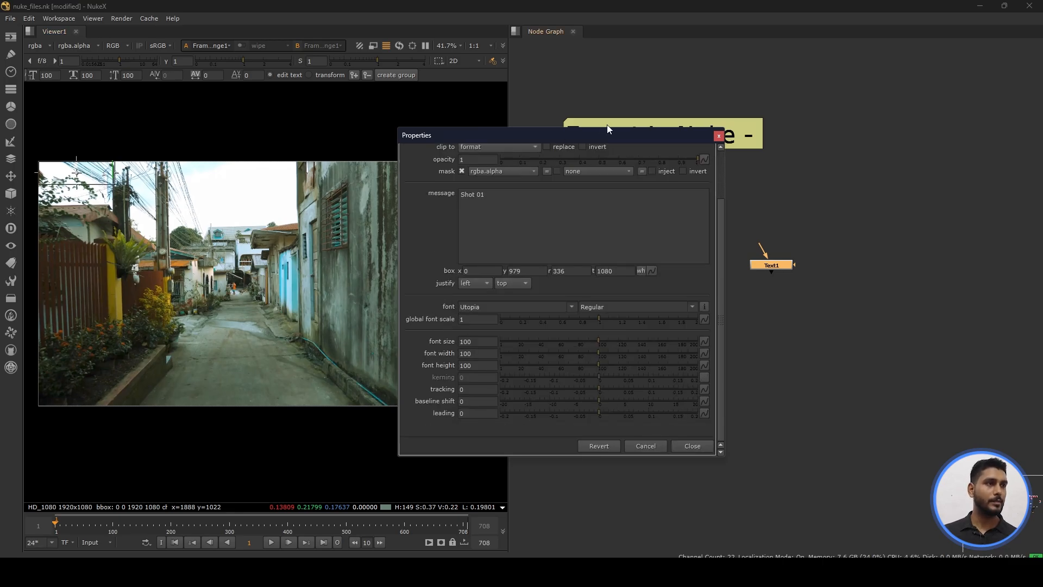
scroll(671, 197, up, 3)
click(719, 136)
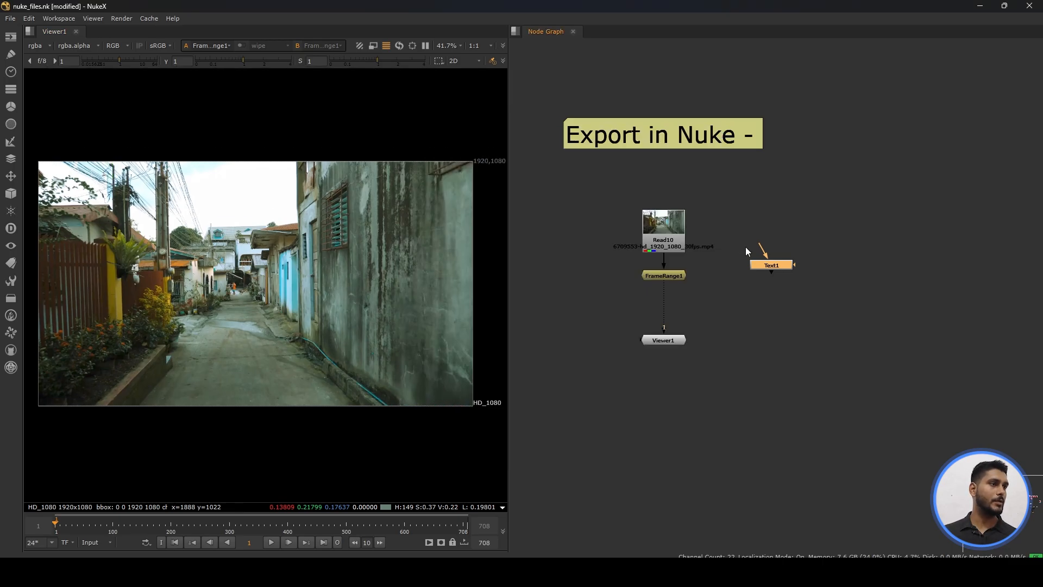
drag(751, 267, 756, 281)
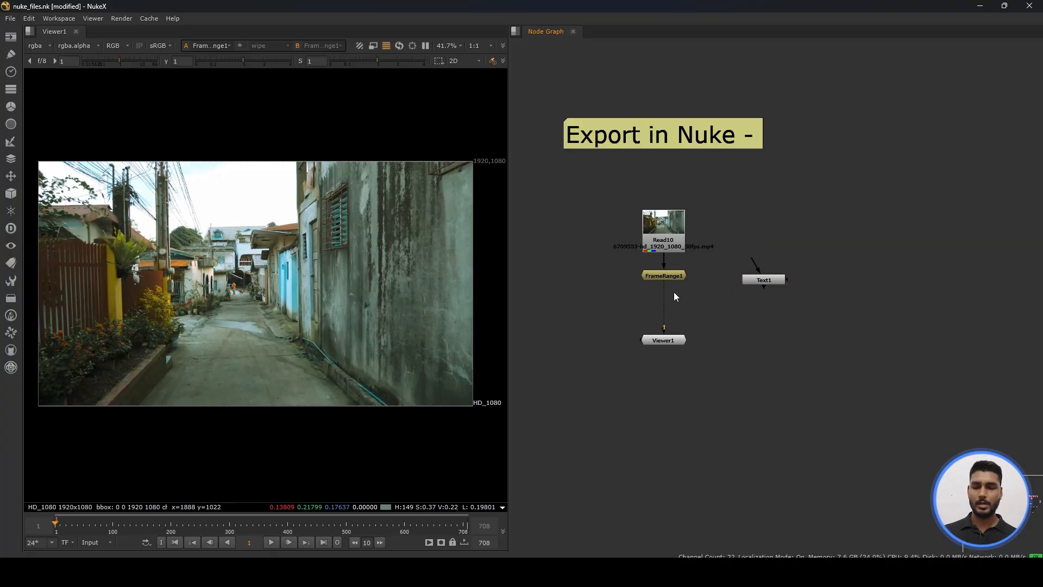
Add a Merge node between FrameRange1 and Viewer1, moving Viewer1 down to make room
key(m)
click(692, 235)
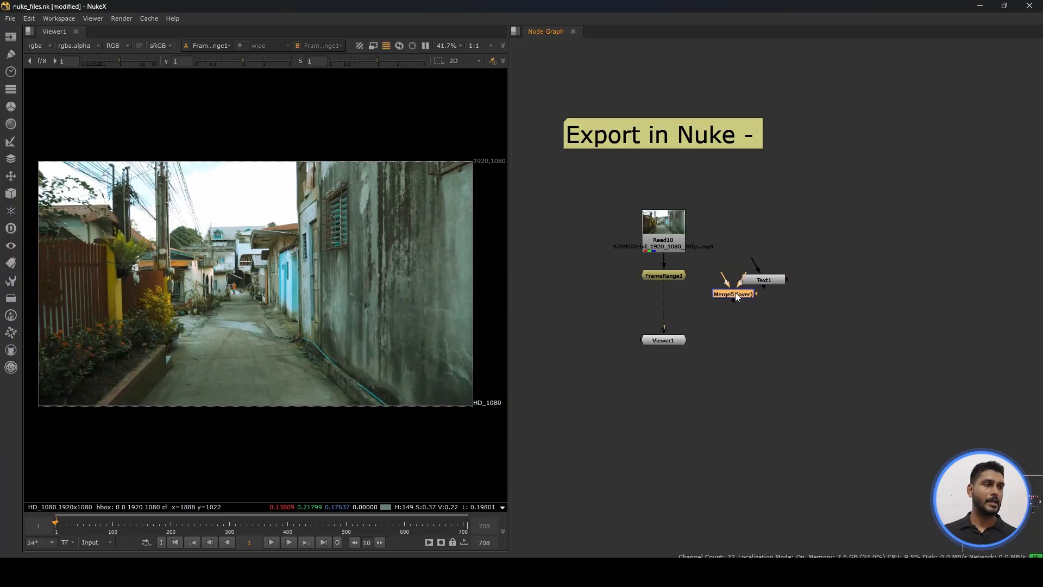
drag(735, 294, 665, 304)
drag(668, 342, 674, 378)
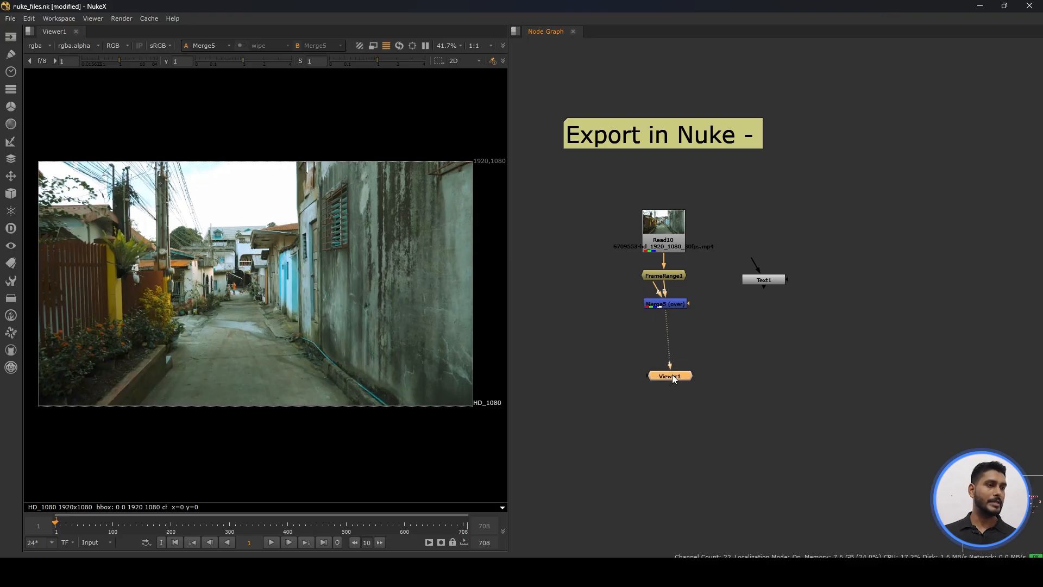
Connect the Merge node's A input to Text1 and line the two nodes up side by side below FrameRange1
click(670, 305)
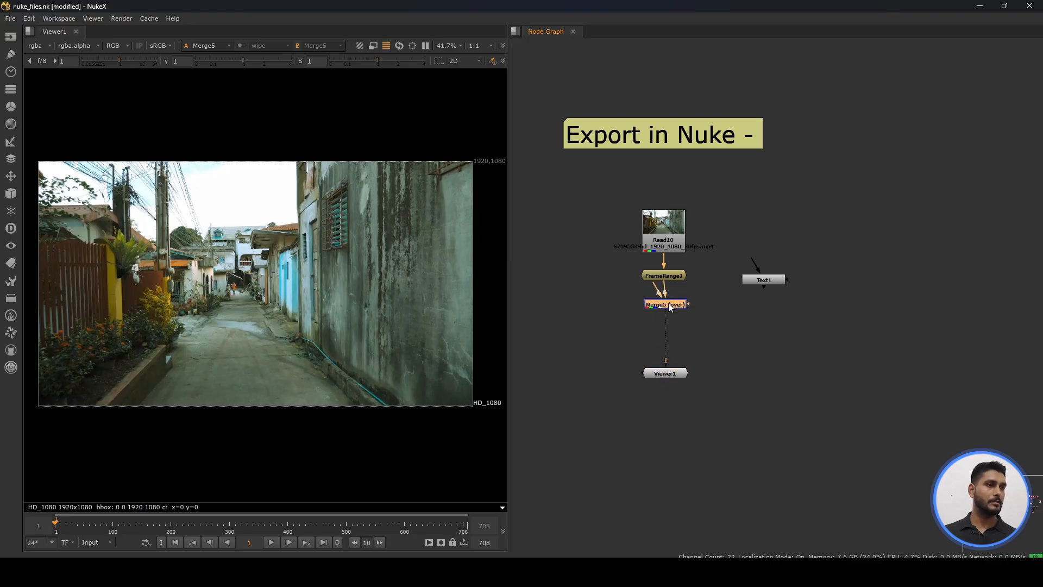
click(680, 347)
drag(652, 298, 796, 341)
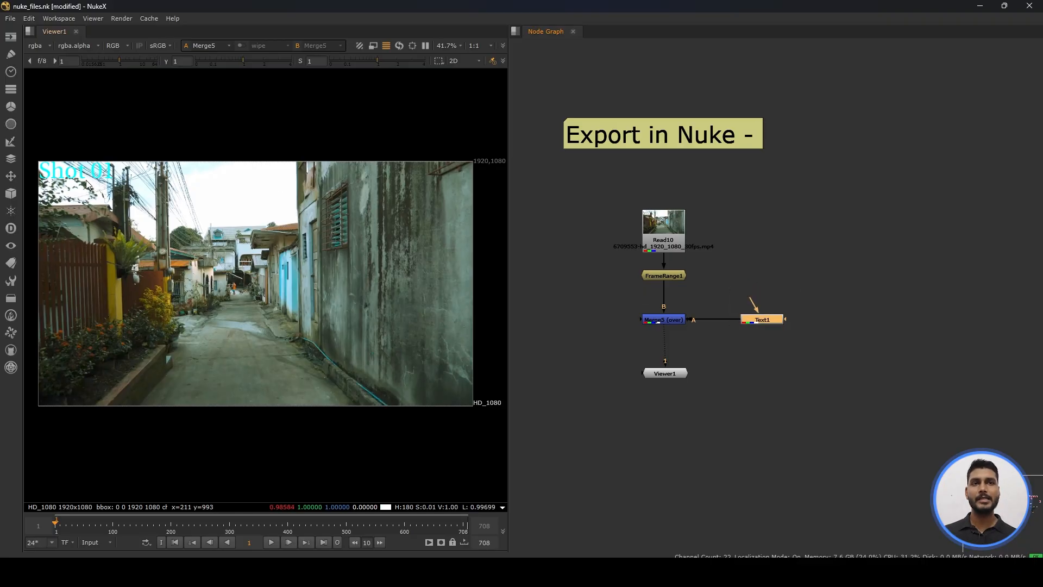
Open Text1's properties and move the "Shot 01" text to the bottom centre of the frame
double_click(766, 320)
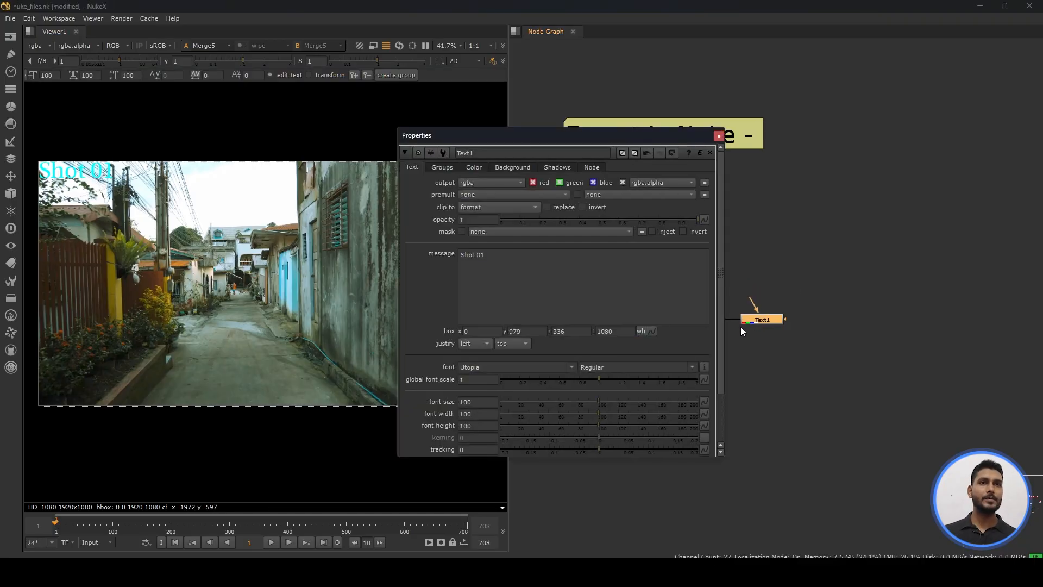
drag(91, 178, 248, 394)
click(288, 363)
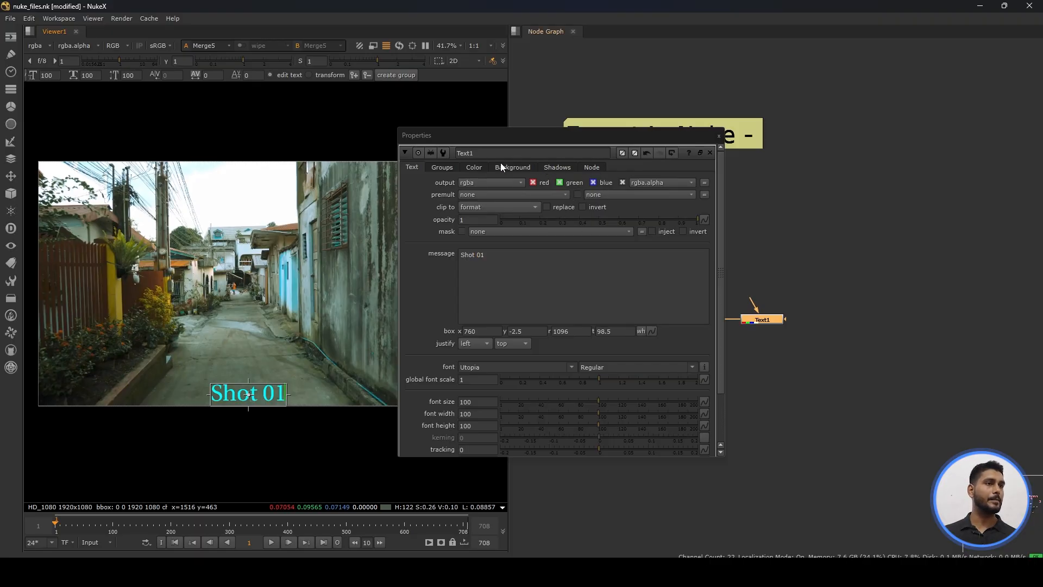
Change Text1's color to green with red 0, green 1 and blue about 0.14 using the color wheel
click(475, 167)
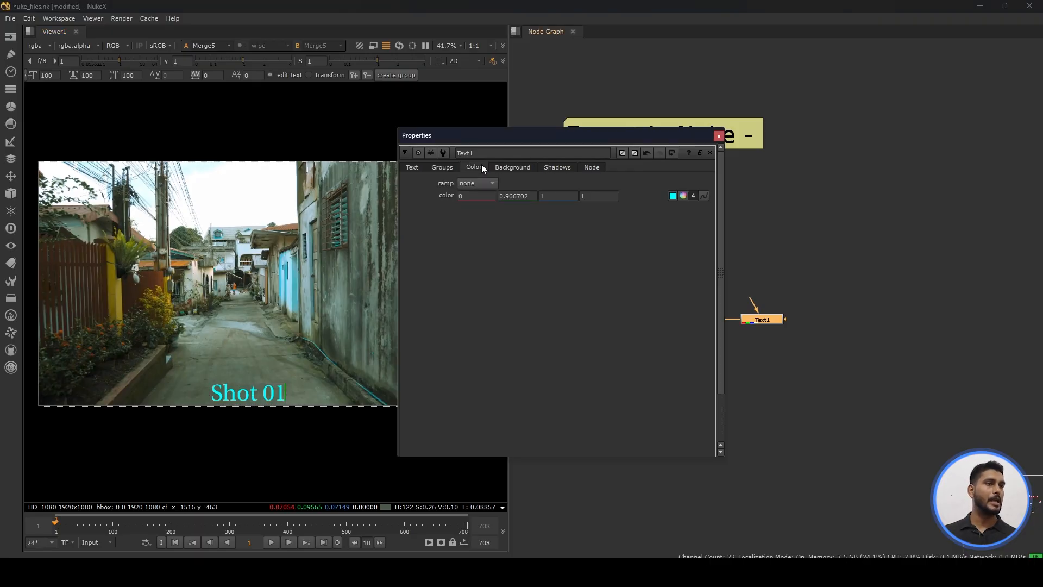
click(684, 196)
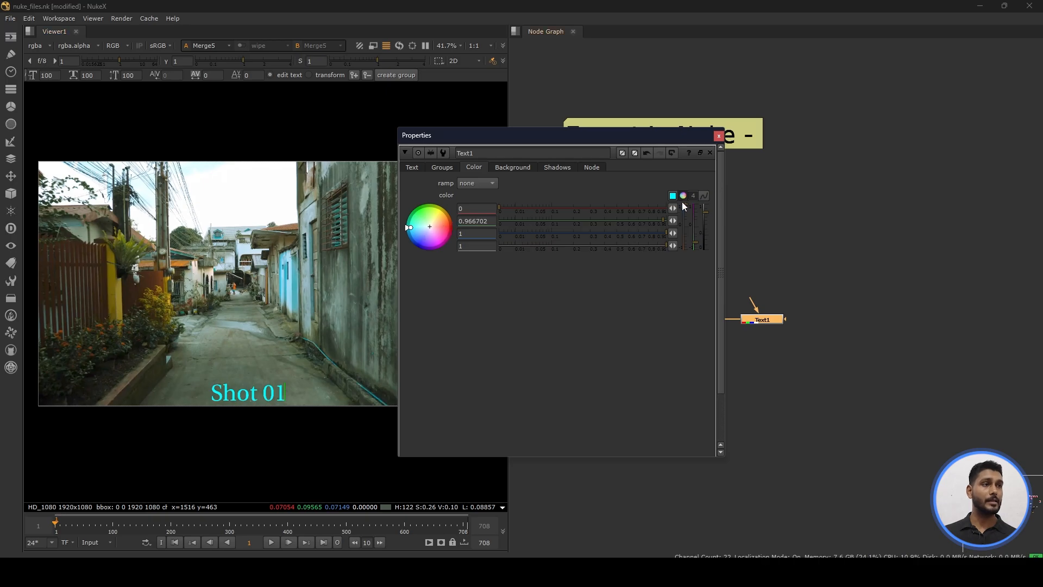
click(683, 196)
ctrl+click(683, 196)
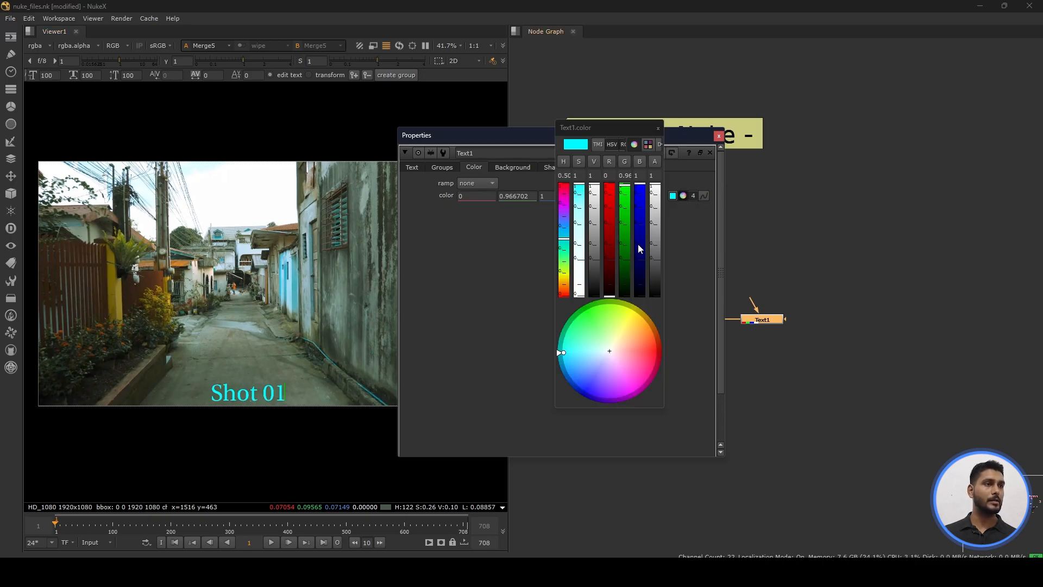
drag(611, 351, 580, 313)
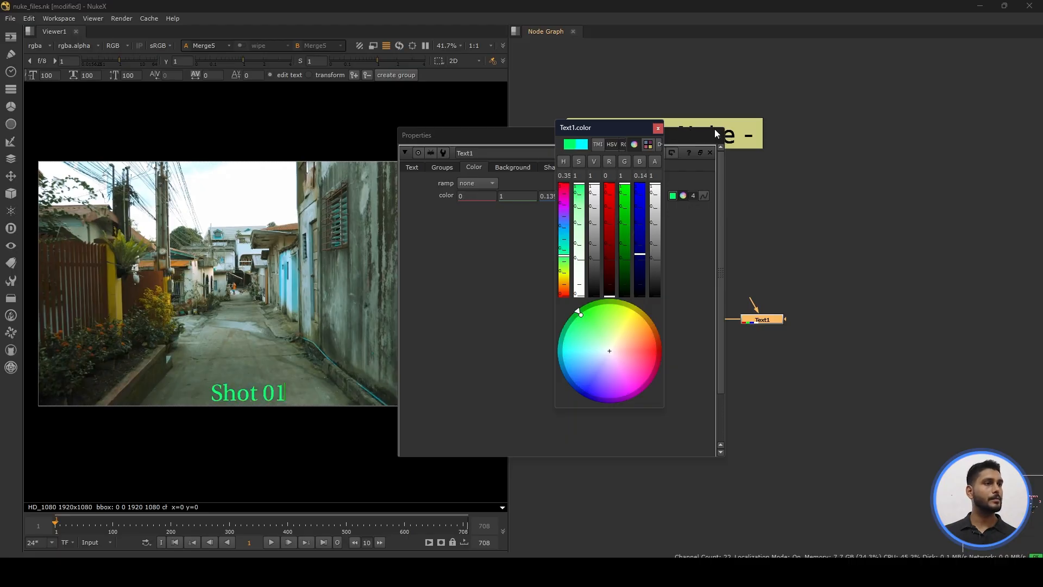
click(658, 129)
Enable drop shadows on Text1 with distance 5.8 and opacity 0.955, and close its properties
click(556, 167)
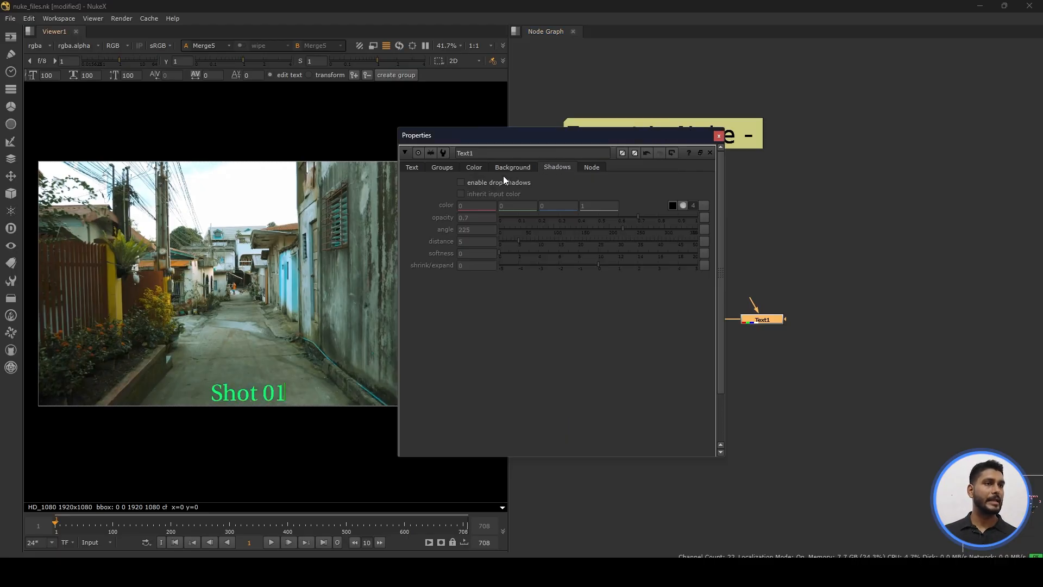
click(461, 183)
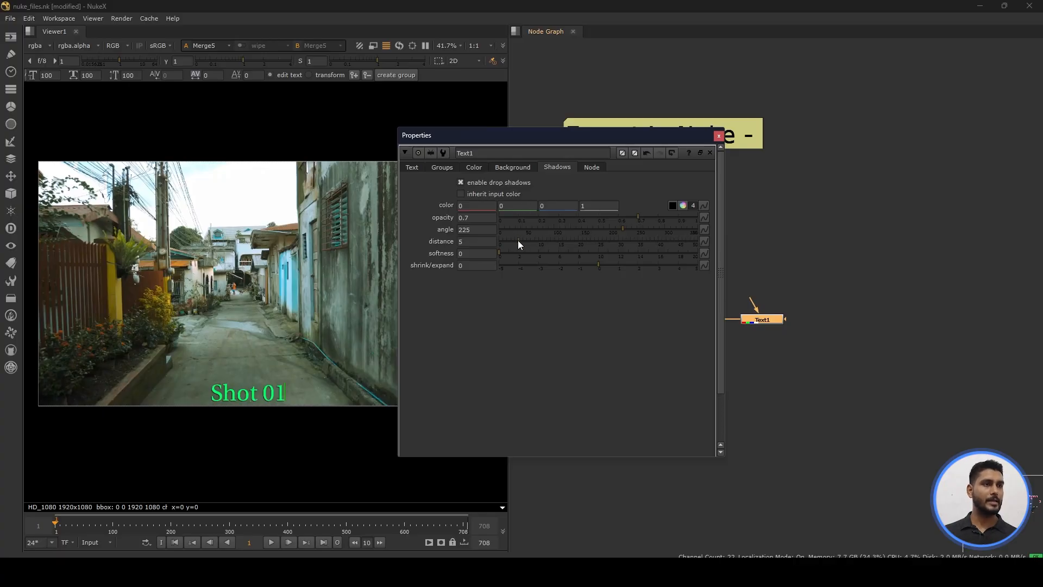
drag(519, 241, 530, 240)
drag(647, 219, 688, 221)
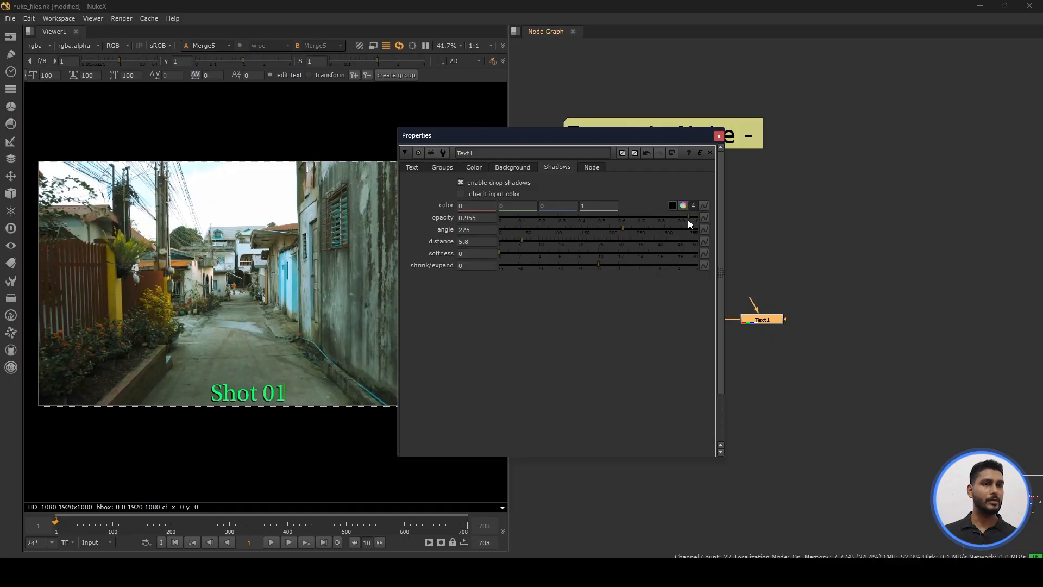
click(415, 168)
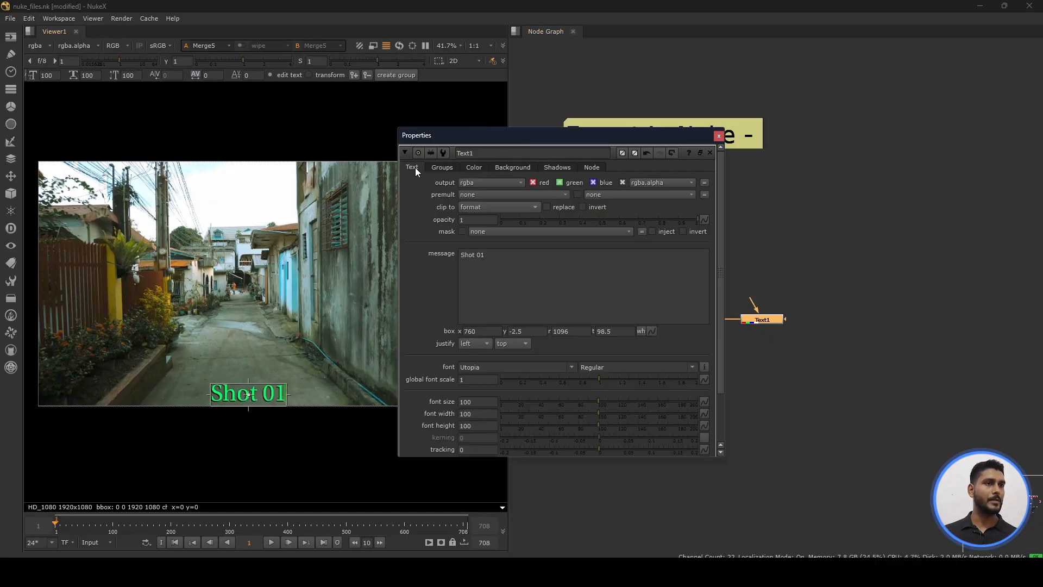
click(719, 135)
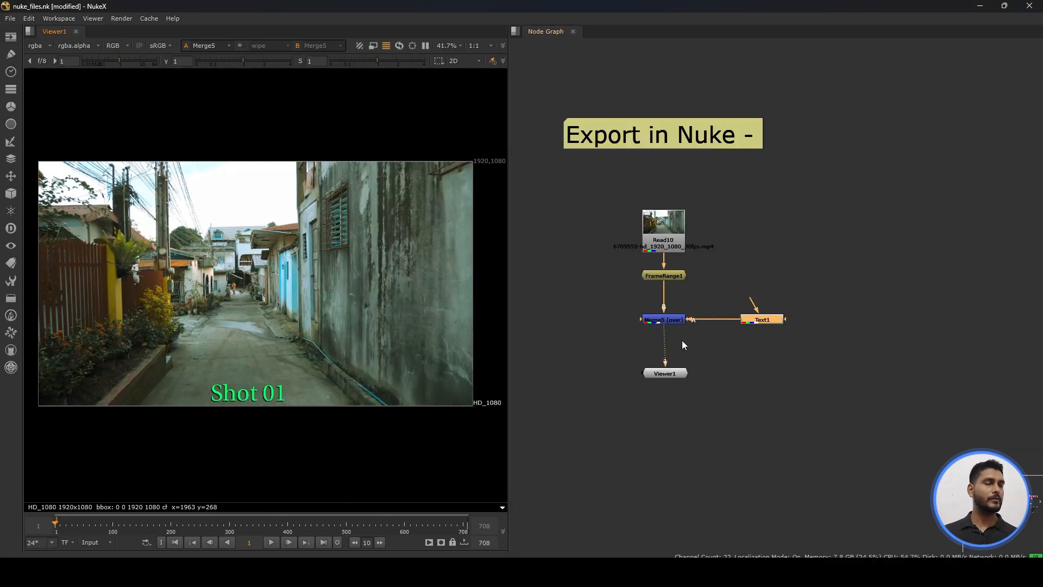
Move FrameRange1 slightly closer to the Merge node, and briefly play the composite before returning to frame 1
click(713, 336)
drag(667, 276, 667, 286)
click(272, 541)
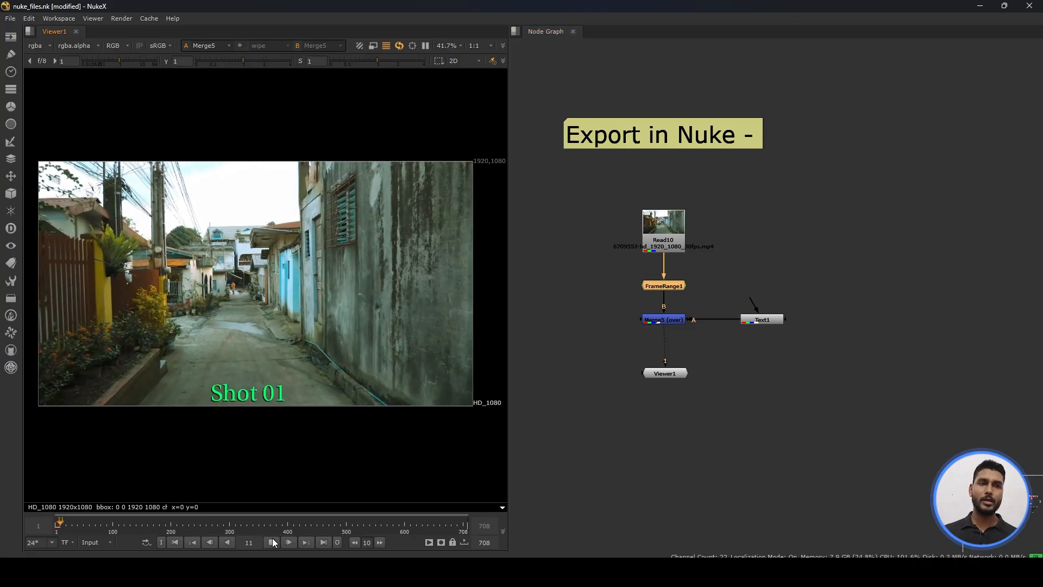
click(272, 541)
click(174, 542)
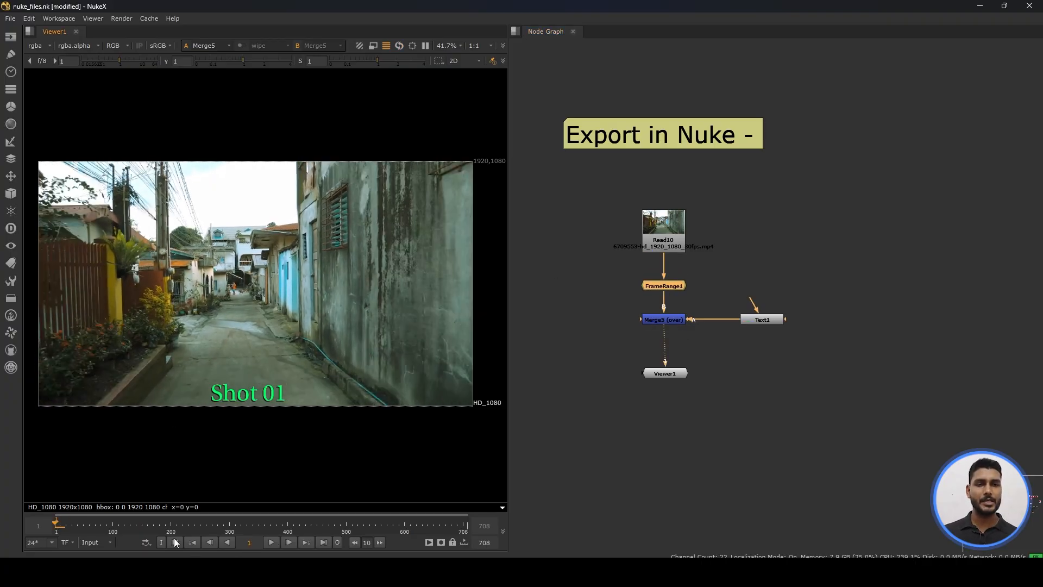
Align Viewer1 directly beneath the Merge node and nudge FrameRange1 slightly up toward Read10
click(667, 372)
click(708, 367)
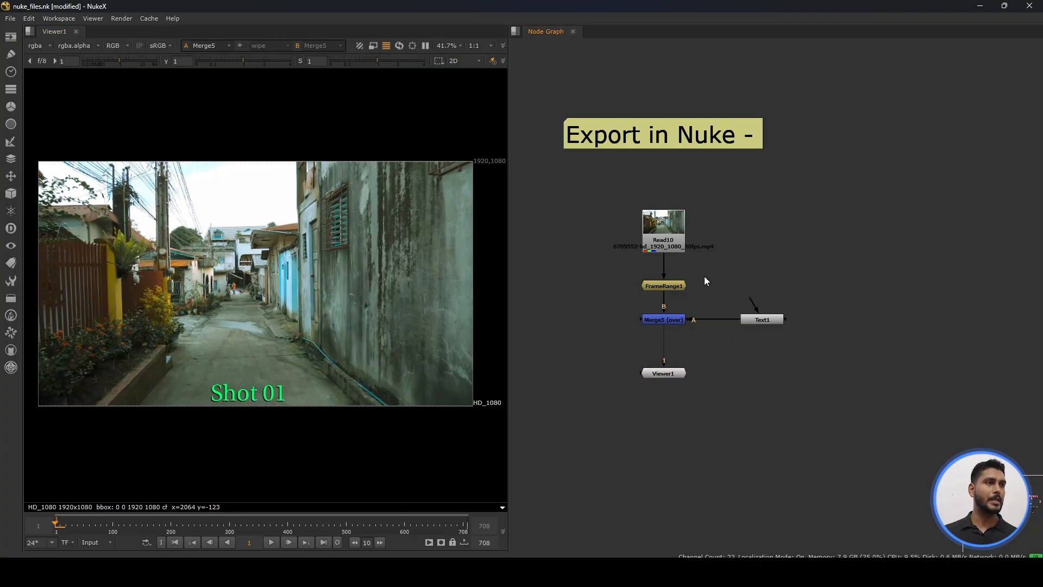
drag(670, 283, 670, 279)
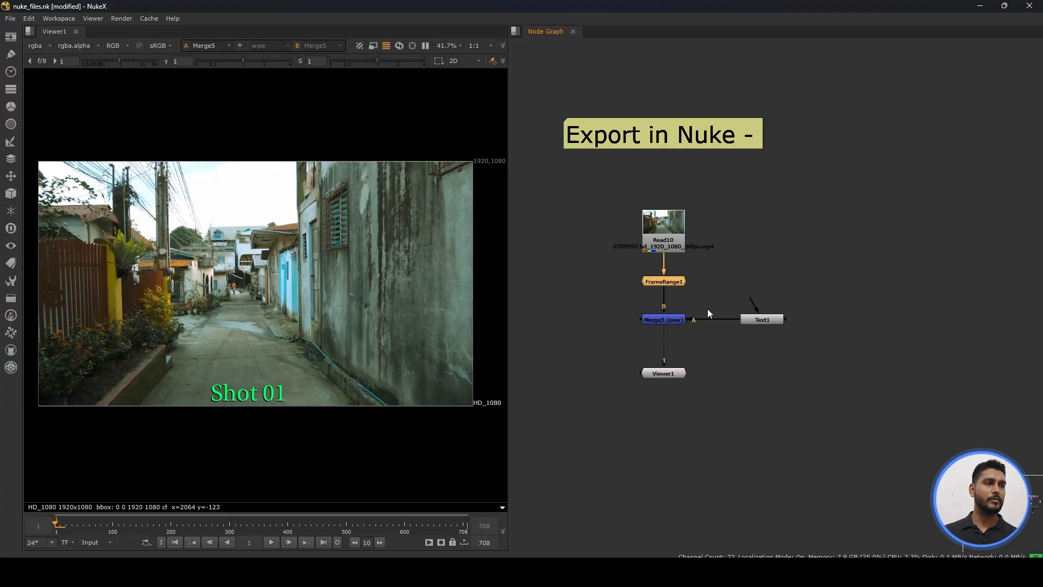
click(708, 309)
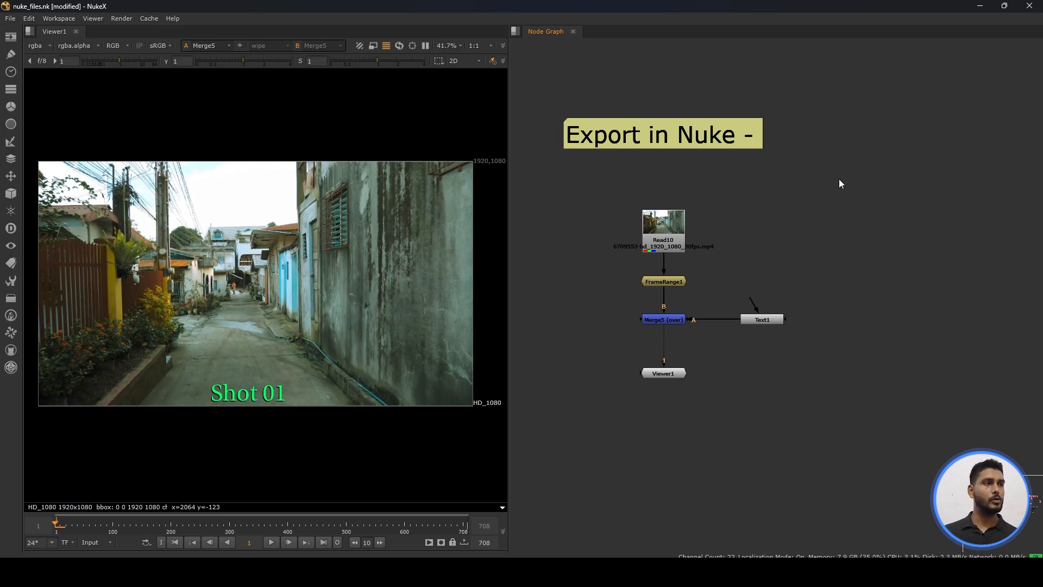
Add a StickyNote node in the empty area of the node graph beside the Read10 branch
key(Tab)
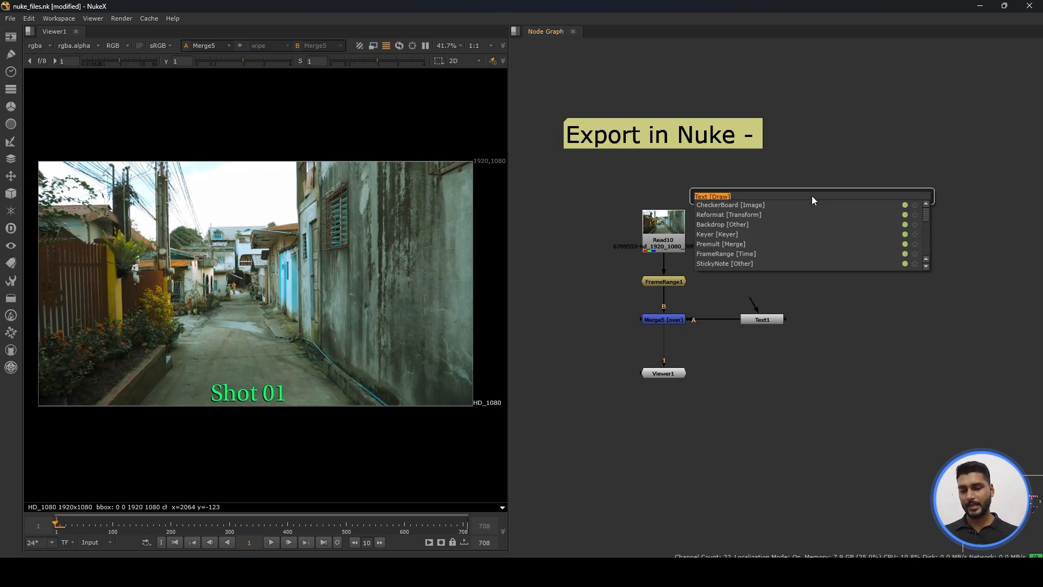
text(stikcy)
key(BackSpace)
key(BackSpace)
key(BackSpace)
key(BackSpace)
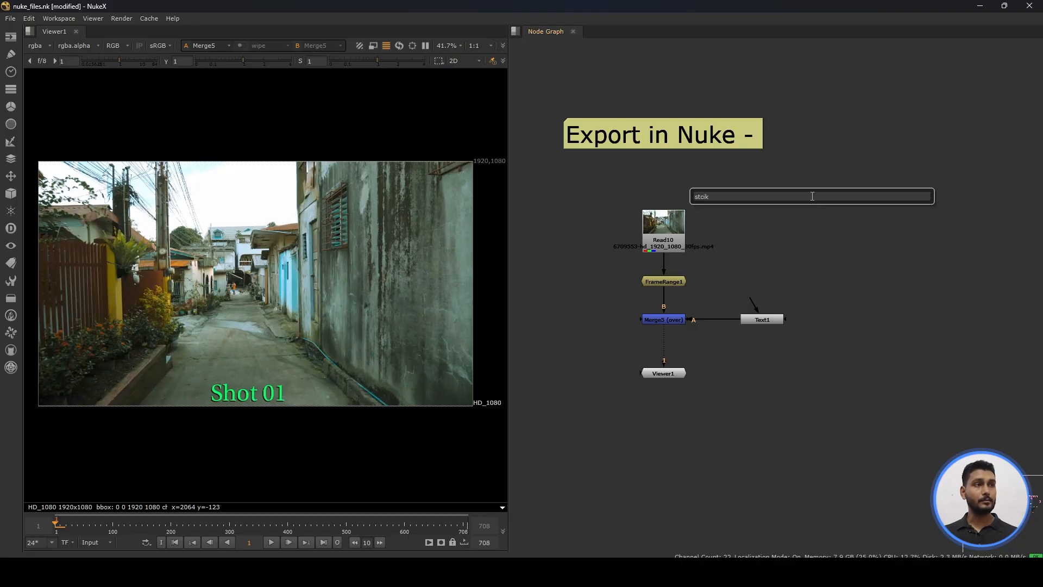
text(ickyNote [Other)
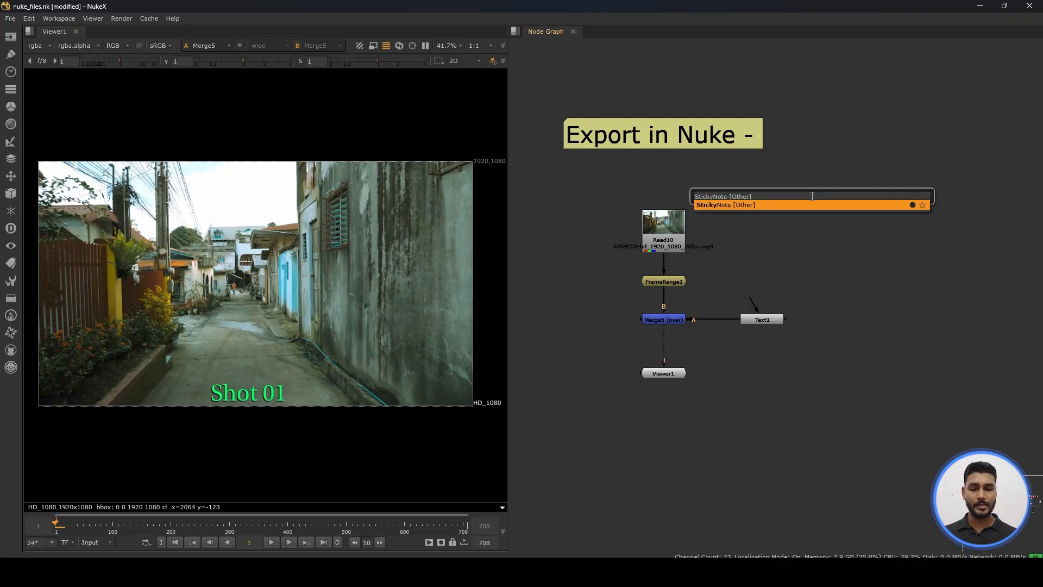
key(Return)
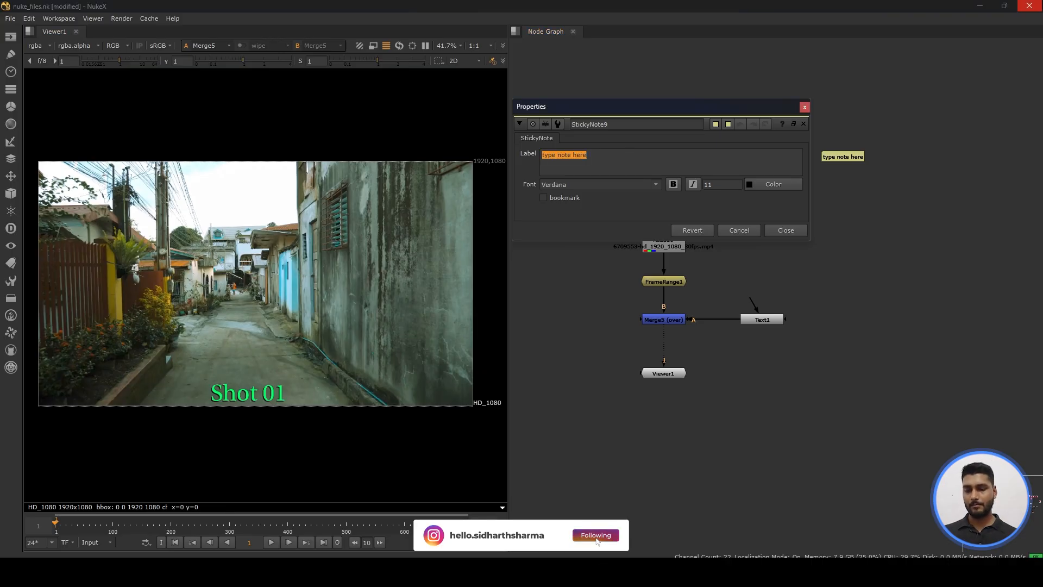
Label the new sticky note "Renders -" with "1. local render" as its first list item
text(reder)
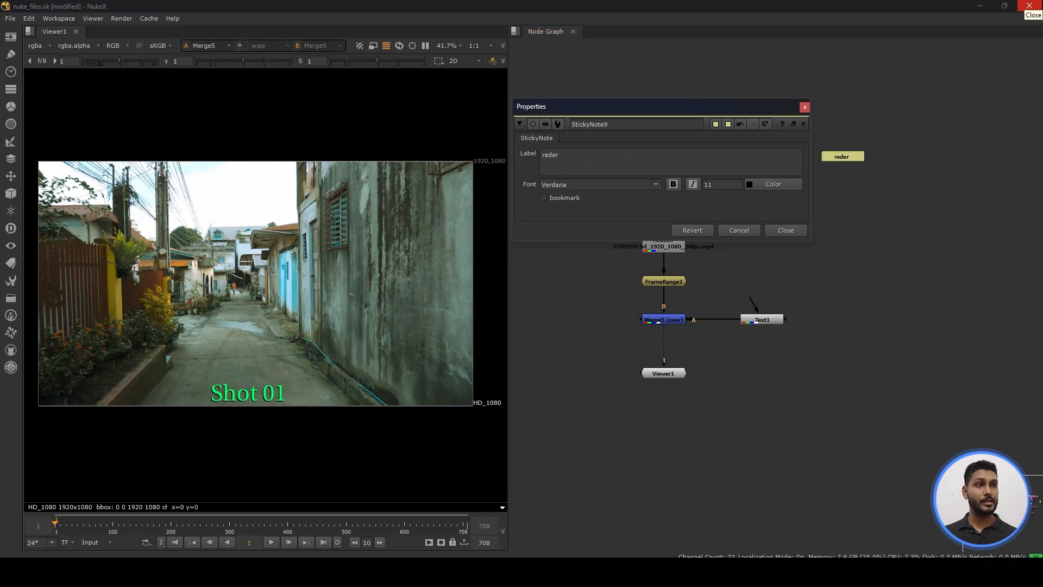
key(BackSpace)
key(BackSpace)
key(BackSpace)
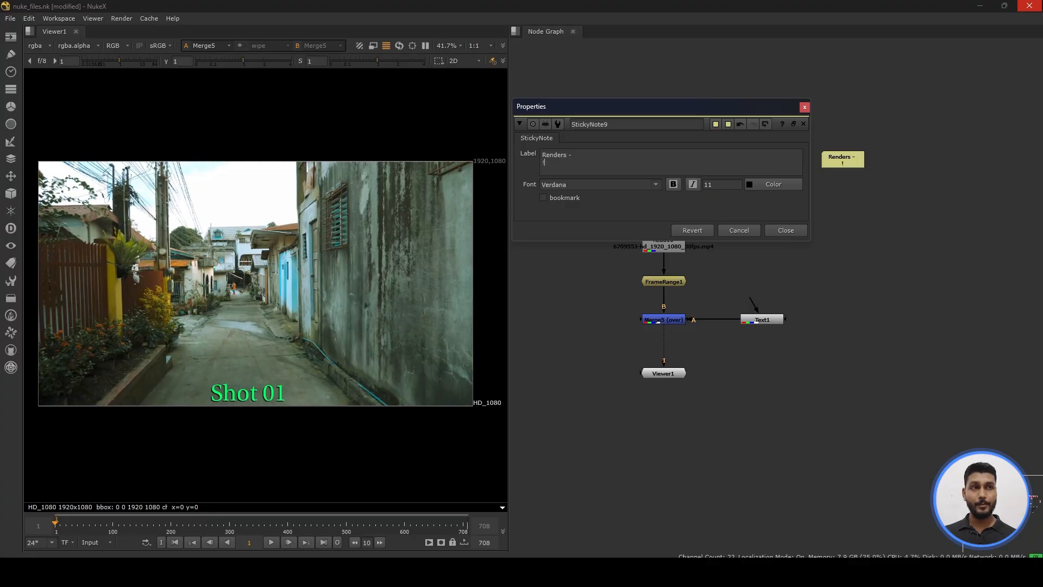
key(BackSpace)
key(BackSpace)
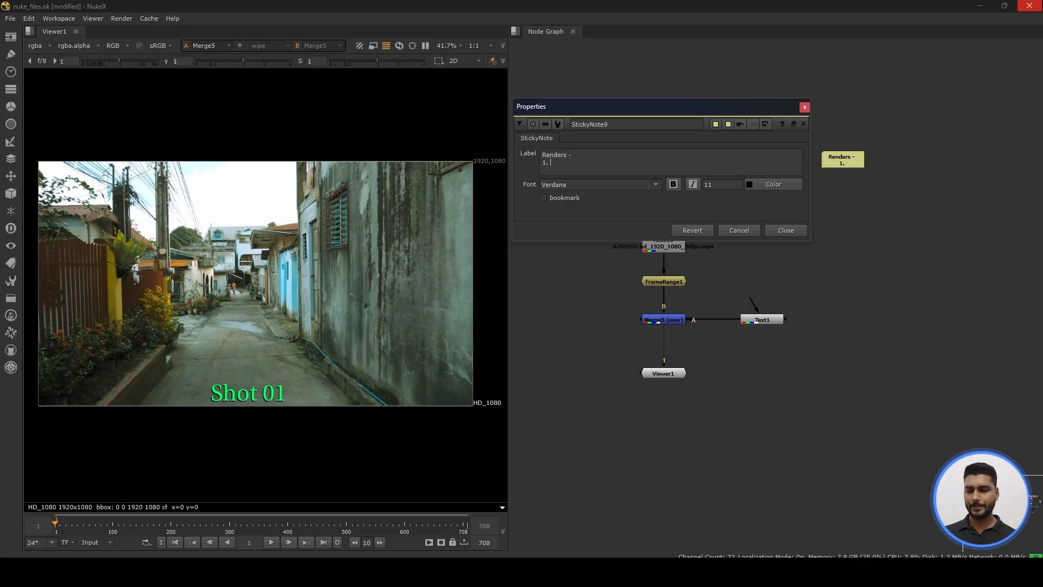
text(local)
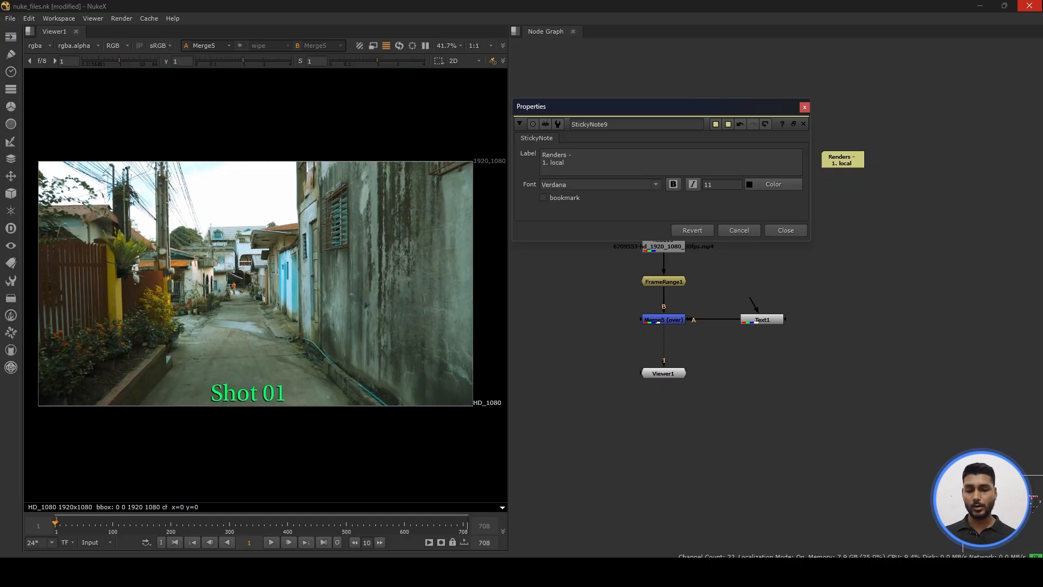
text(render)
key(Return)
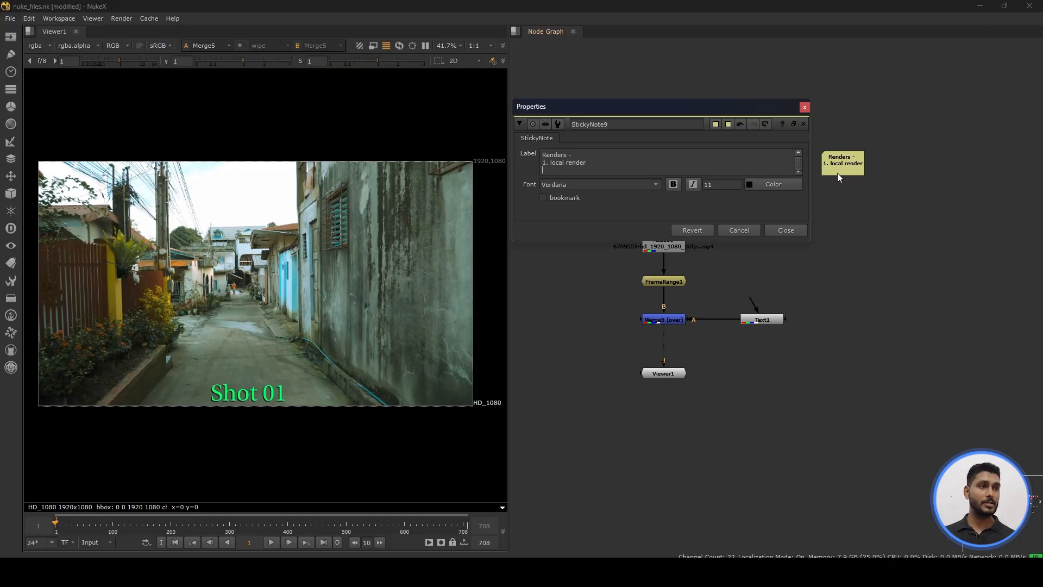
Enlarge the sticky note's properties window, start list item "2." and change the first item to "local rendering"
drag(609, 241, 604, 288)
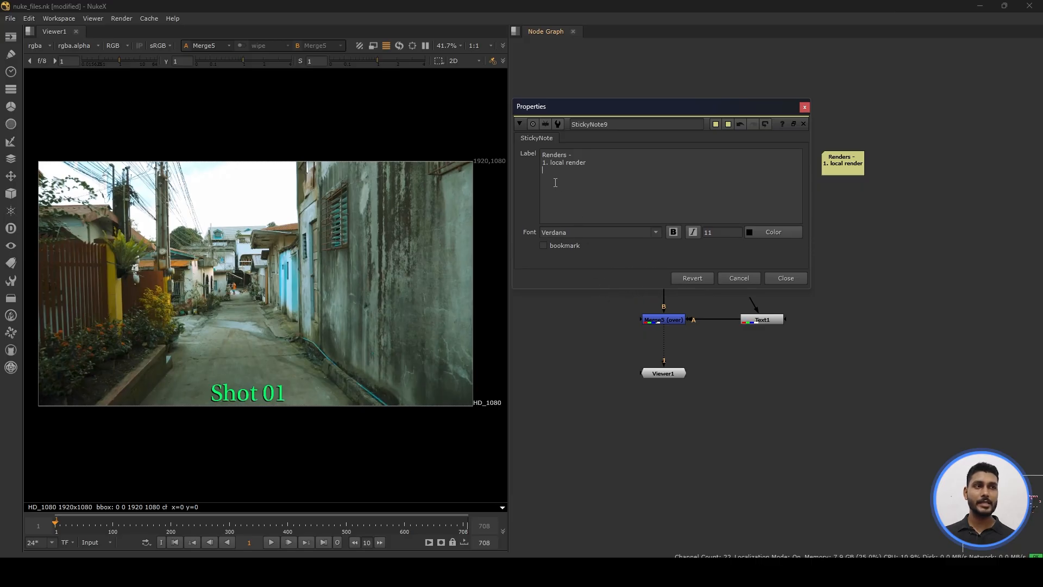
text(2.)
click(594, 160)
text(ing)
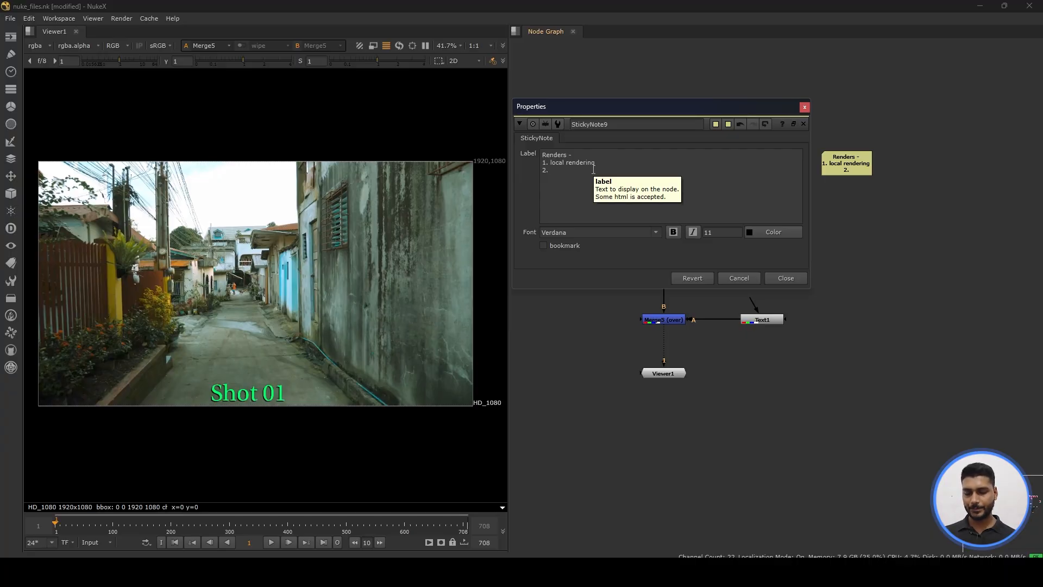
Complete the sticky note's second list item as "Flipbook render" and add "3. background render" as the third item
text(Flip)
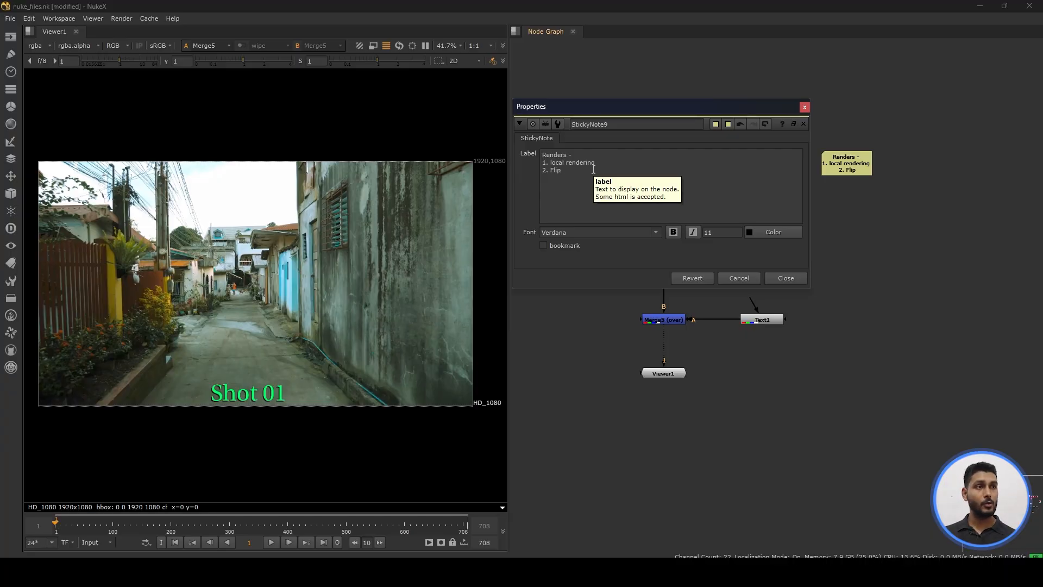
text(book r)
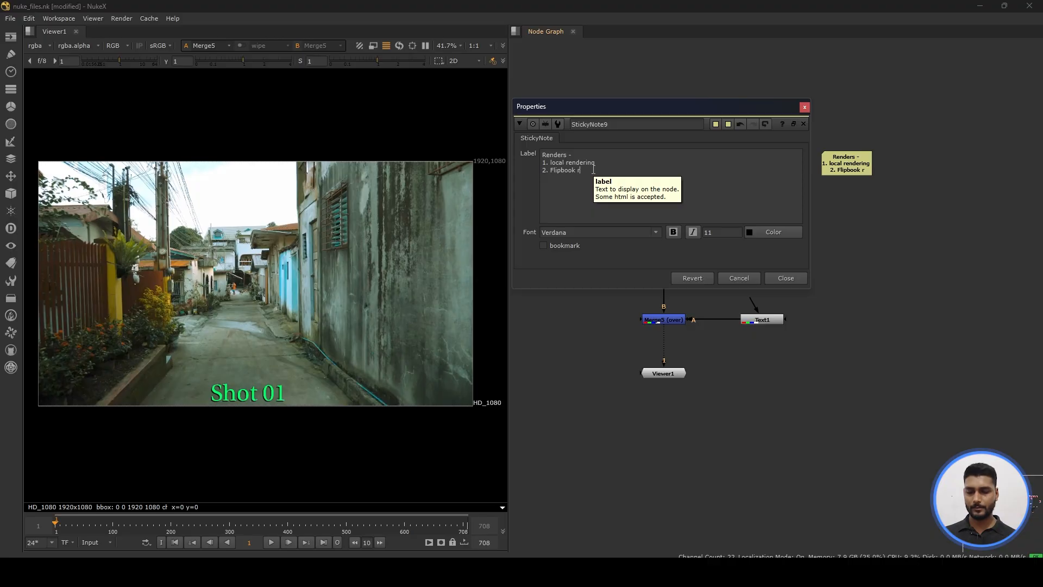
text(ender )
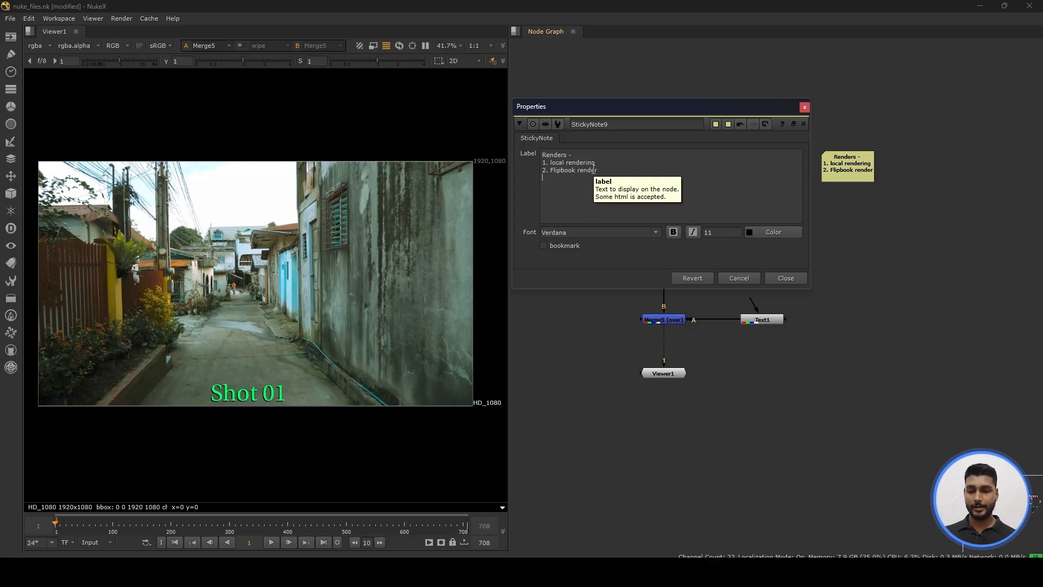
text(3)
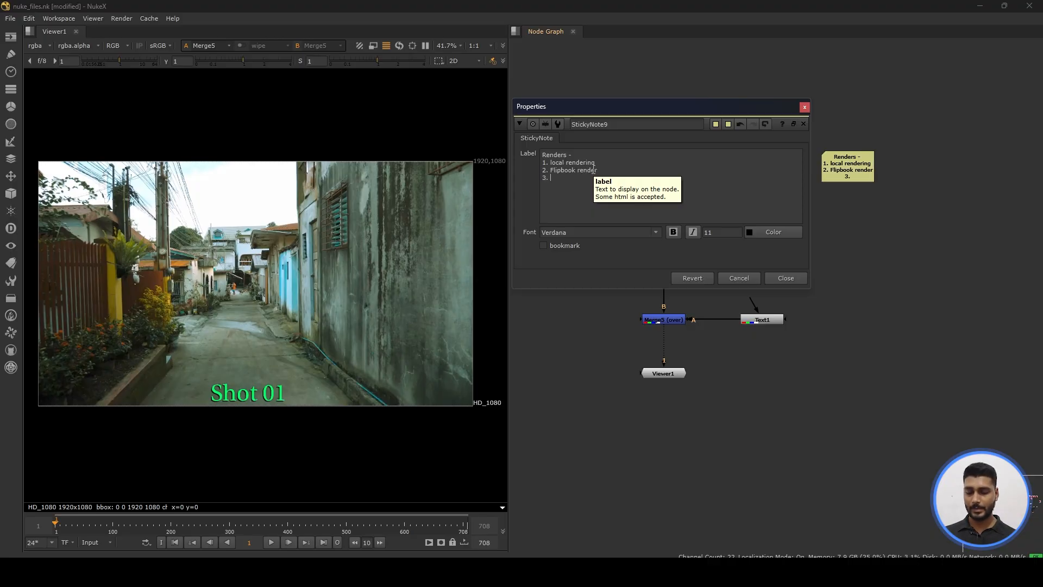
text(. backd)
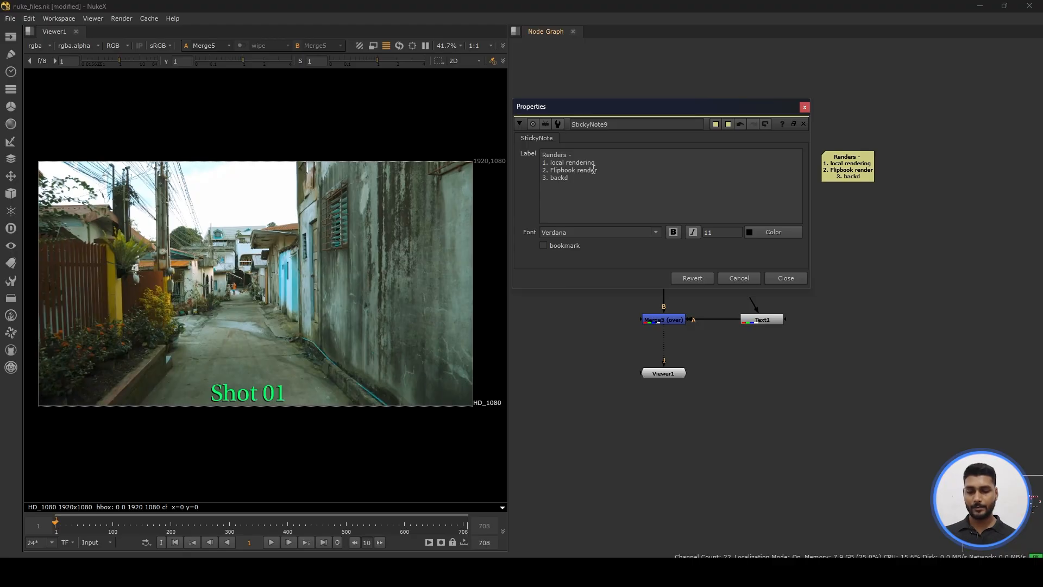
key(BackSpace)
text(groud)
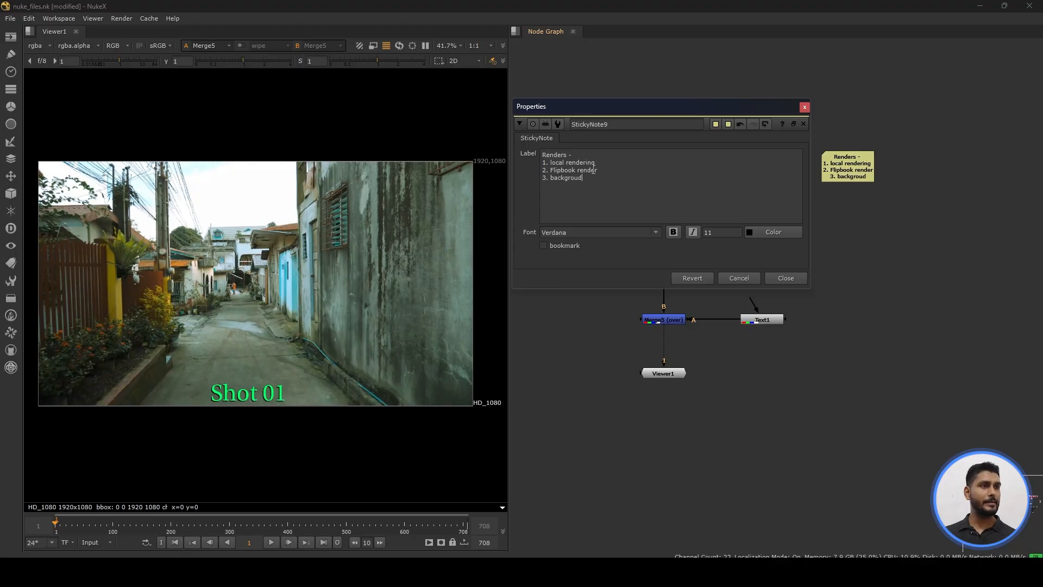
key(Left)
text(nd)
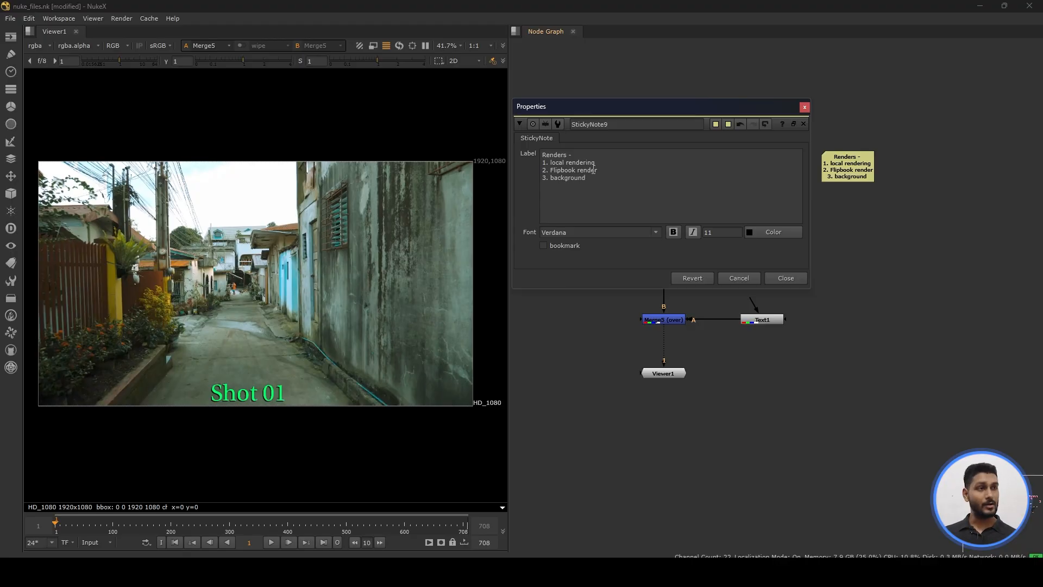
text( render)
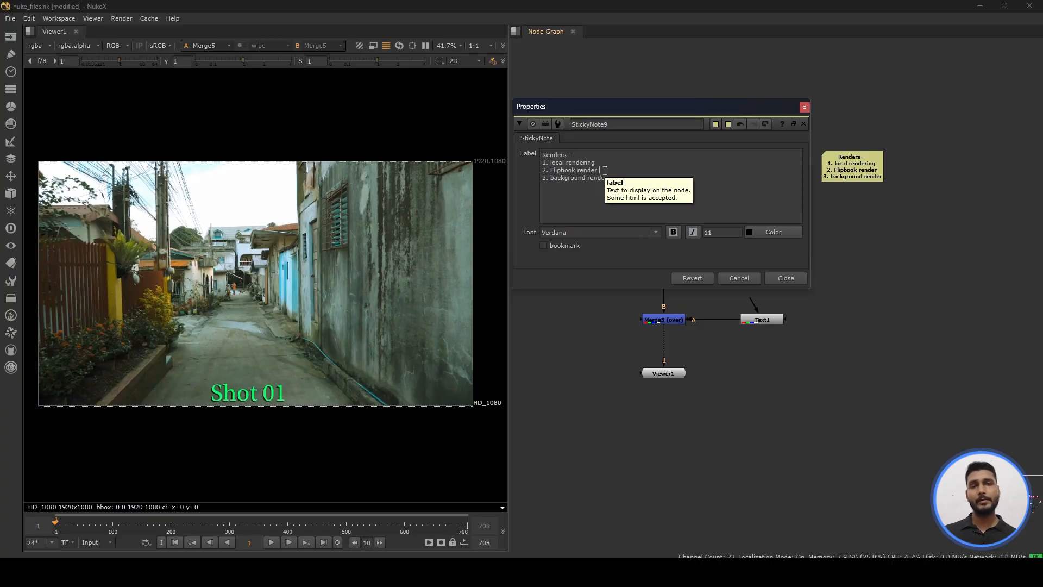
Append "- before final render" to the Flipbook render item in the sticky note's label
text(- befor)
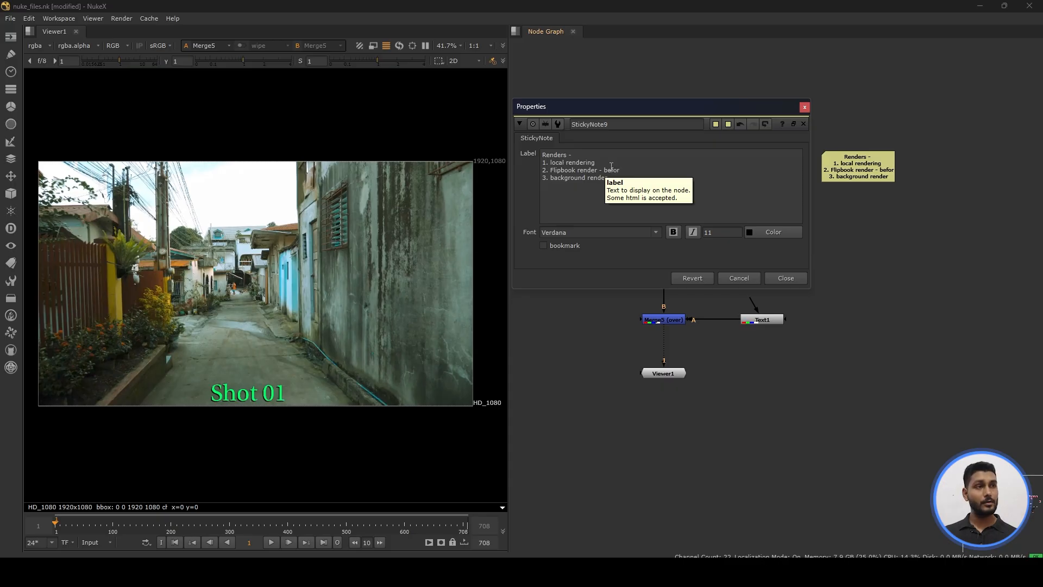
text(e final re)
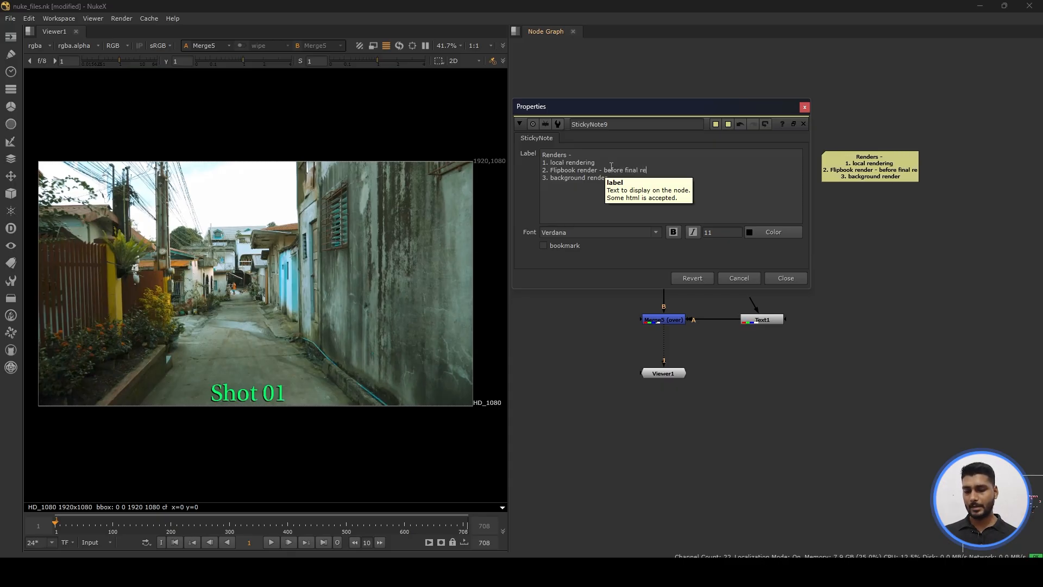
text(nder)
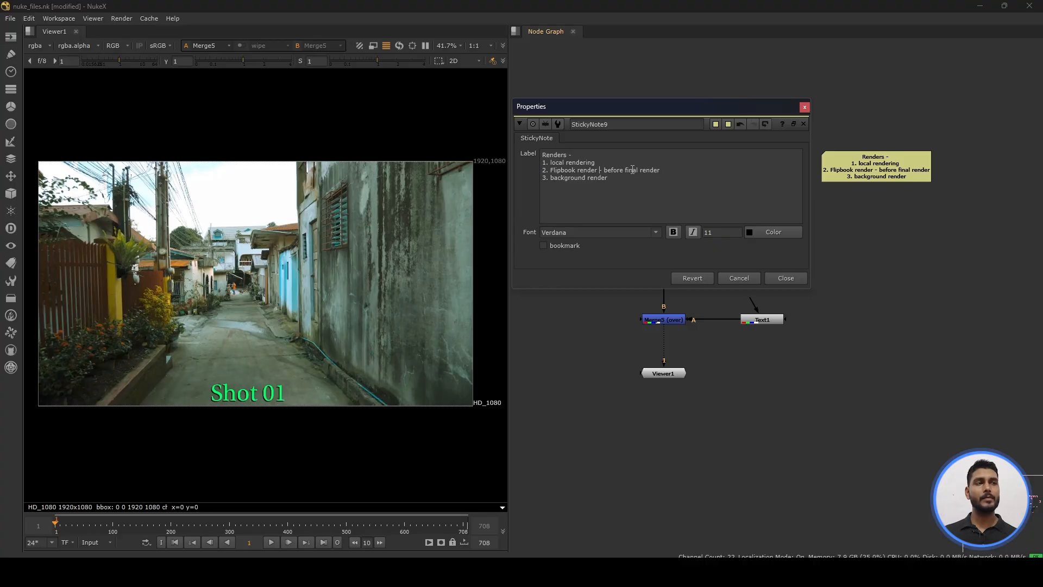
drag(661, 171, 606, 177)
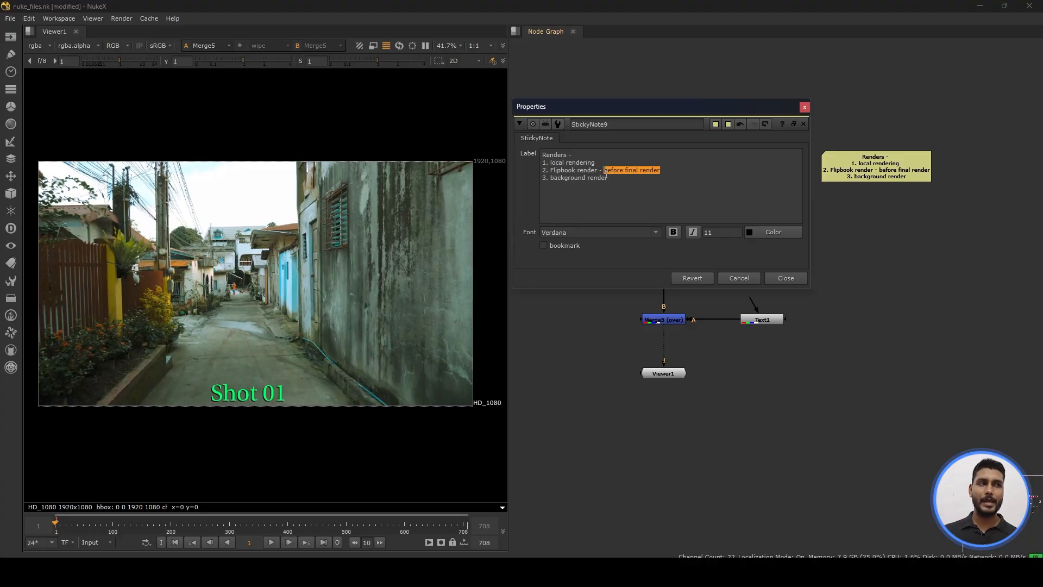
click(610, 177)
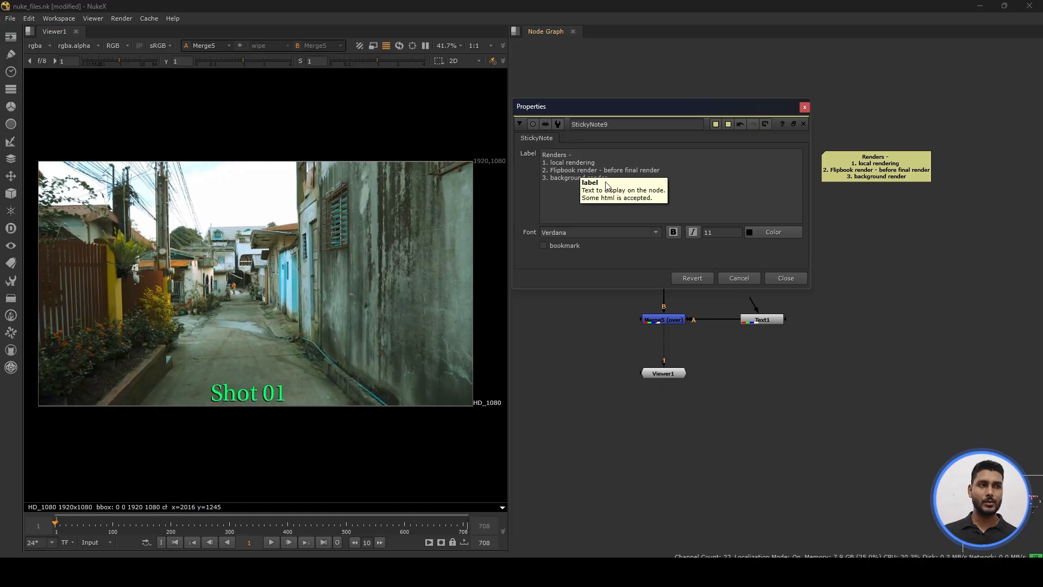
Append "- long shots" to the background render item in the sticky note's label
drag(609, 178, 551, 179)
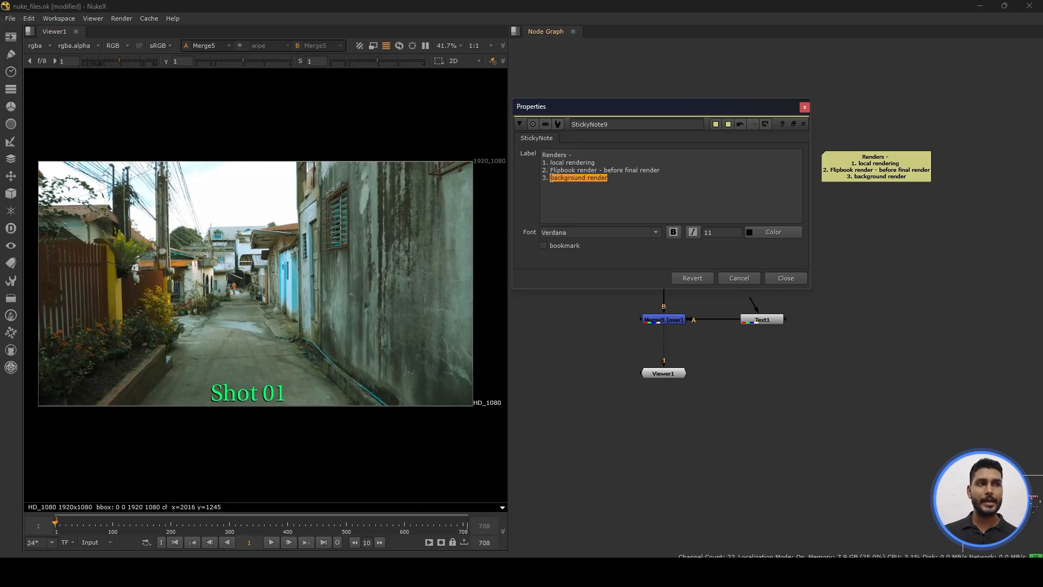
click(617, 180)
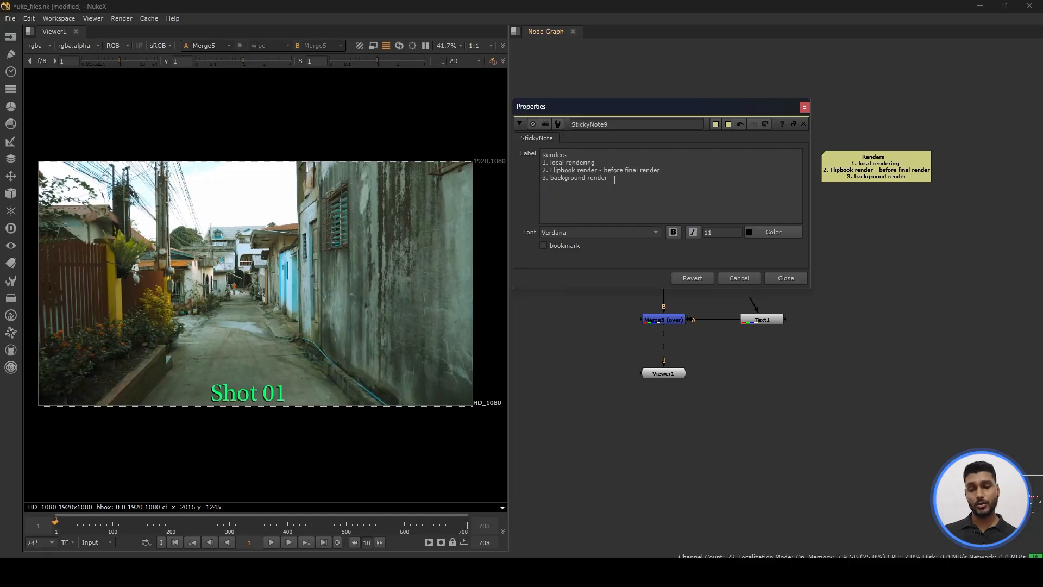
text(- long )
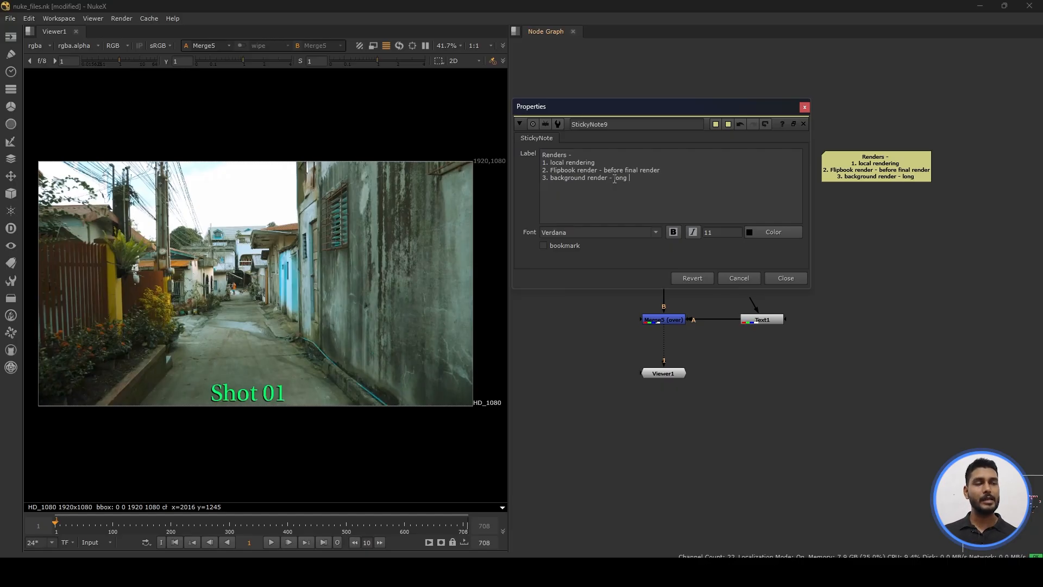
text(s)
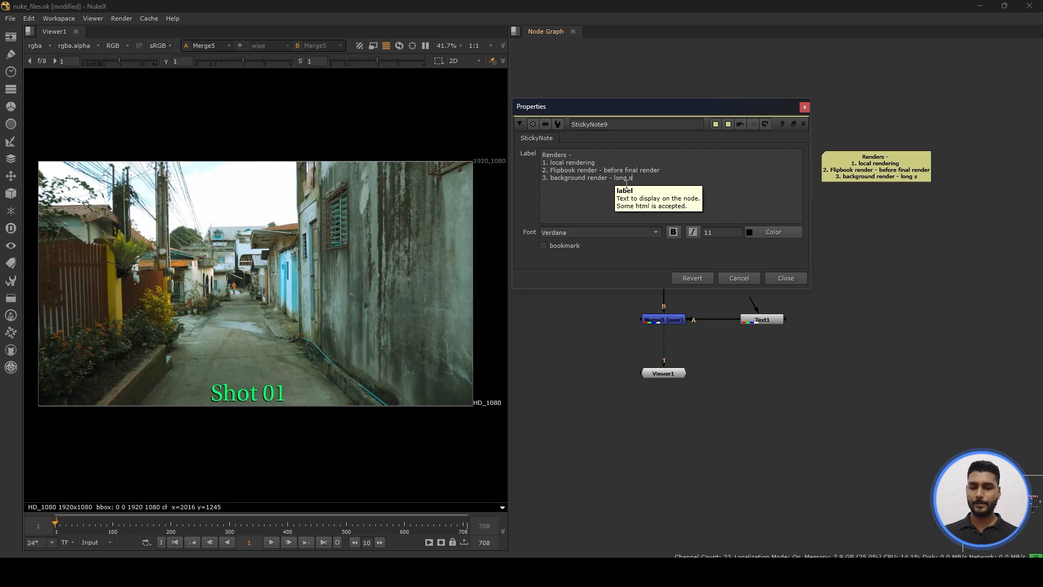
text(hots)
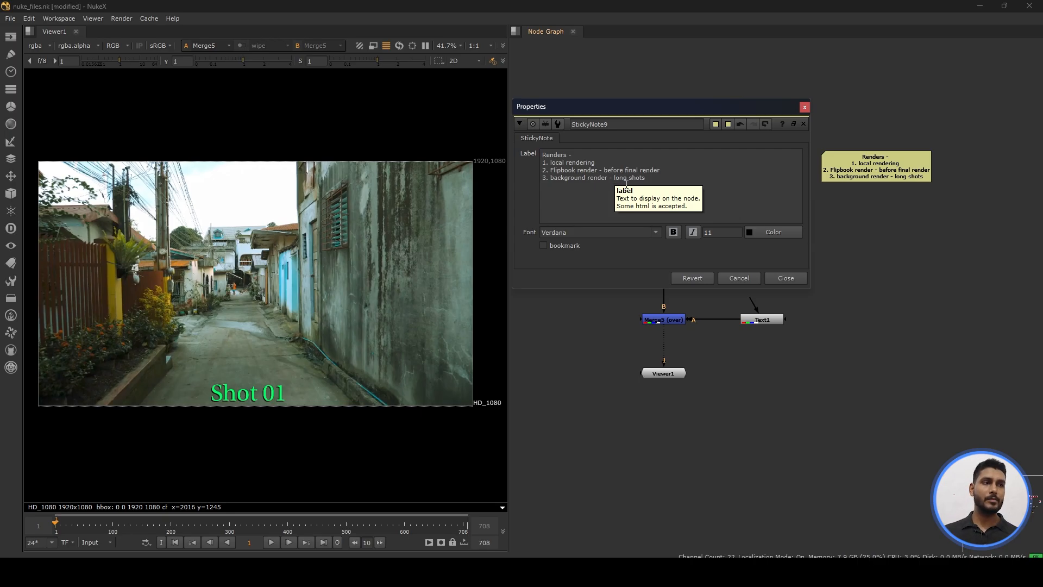
Increase the sticky note's font size so the list reads large in the node graph, and close its properties
click(709, 235)
scroll(709, 235, up, 3)
scroll(709, 235, down, 1)
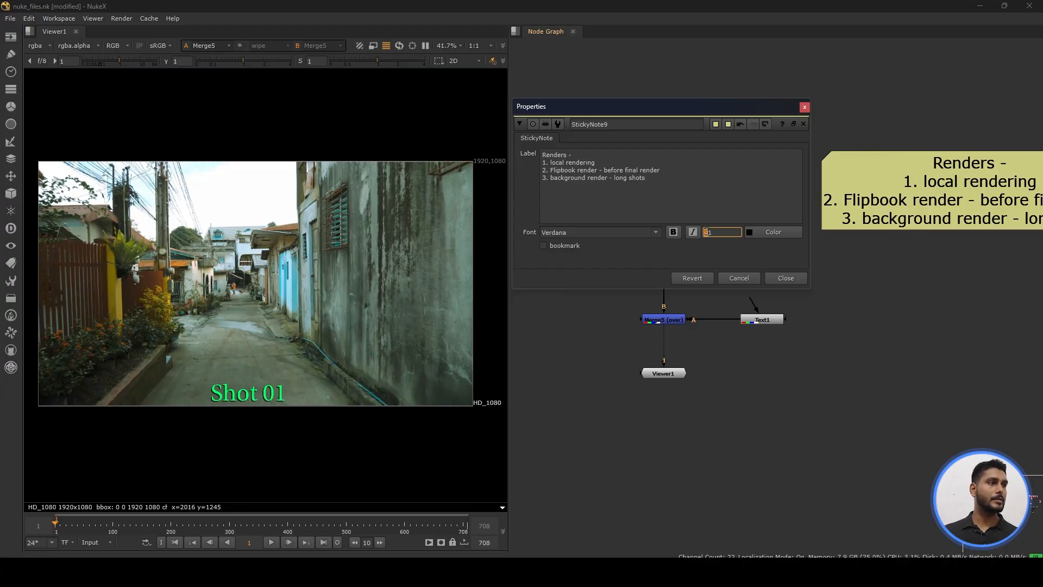
click(805, 105)
Move the Renders sticky note directly above the "Export in Nuke -" note, roughly centred over the Read10 branch
drag(966, 185, 909, 54)
scroll(906, 143, down, 2)
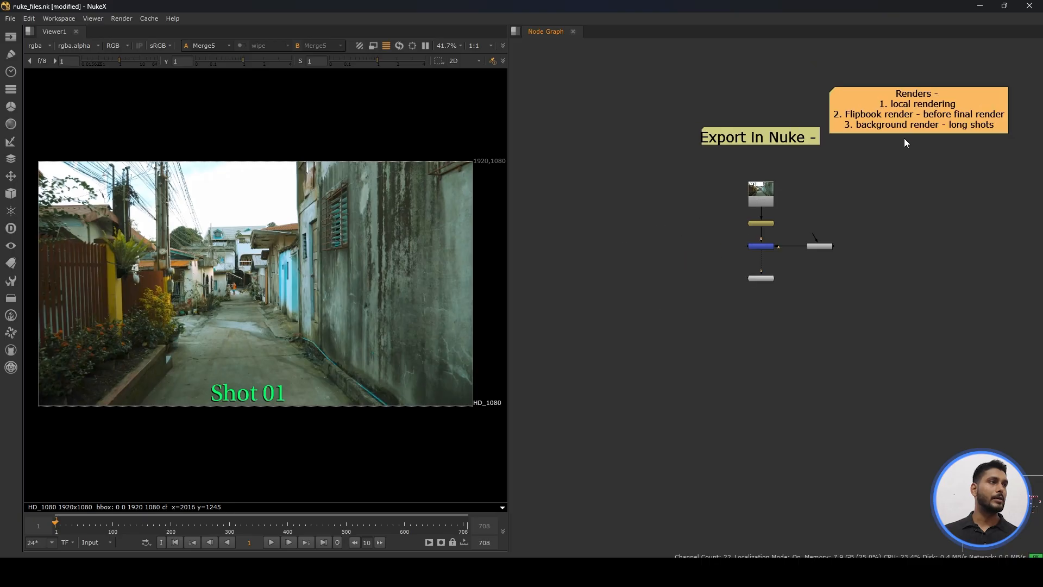
middle_drag(904, 142, 838, 190)
drag(839, 139, 661, 119)
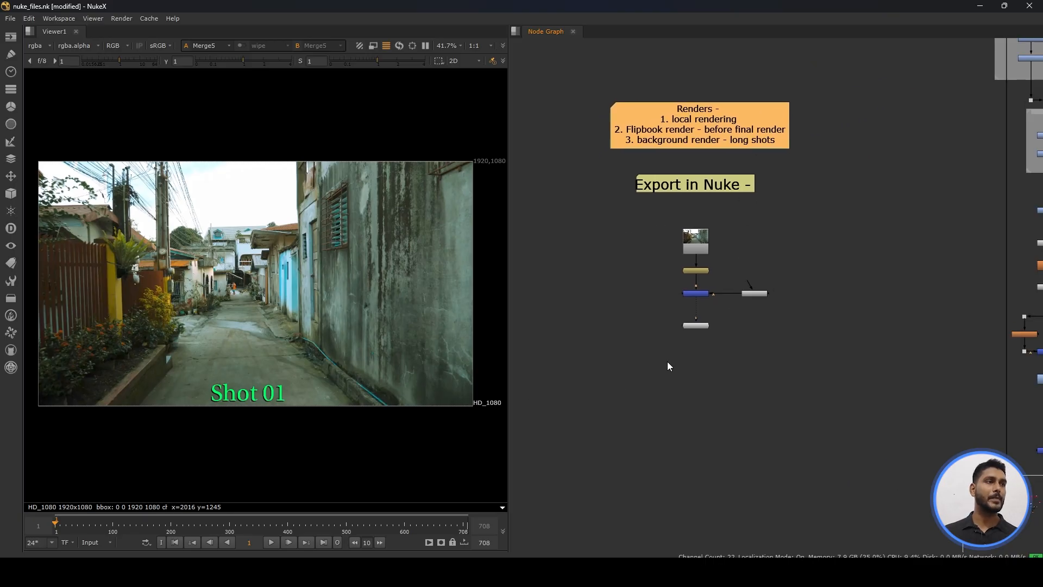
scroll(669, 365, up, 3)
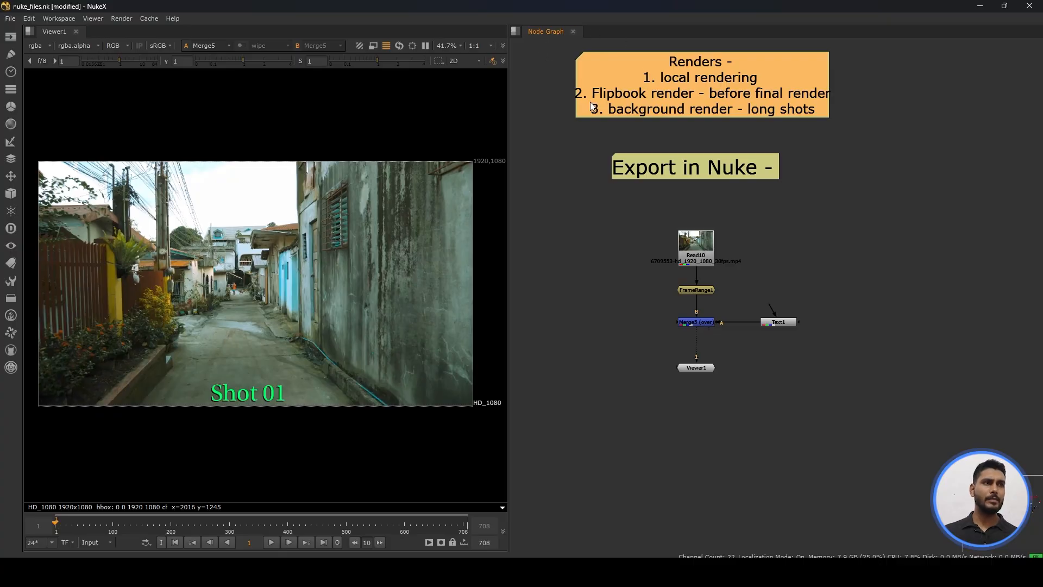
mouse_move(828, 113)
mouse_down()
mouse_move(844, 127)
mouse_move(835, 122)
mouse_up()
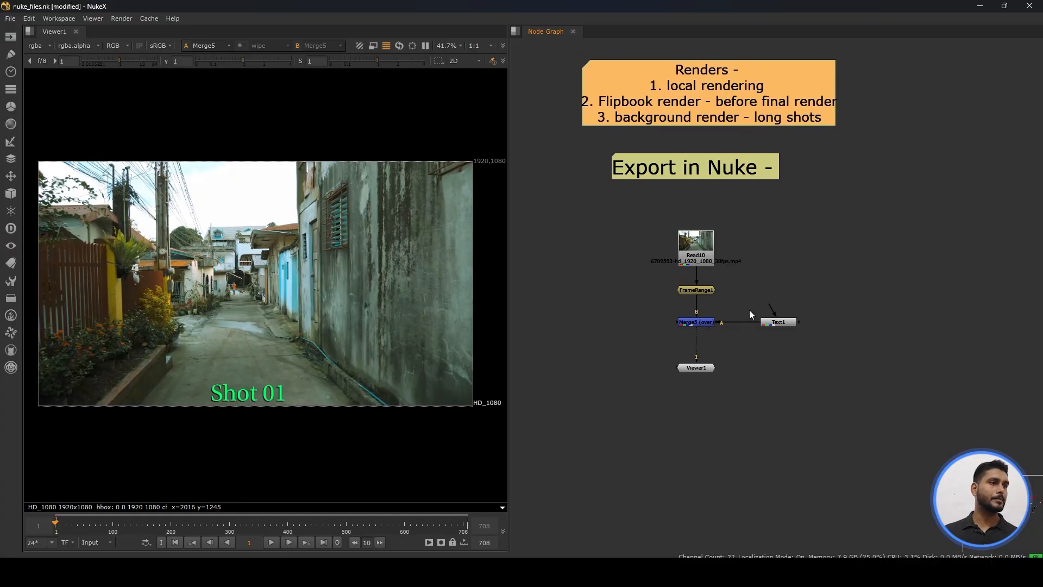
middle_drag(753, 311, 770, 266)
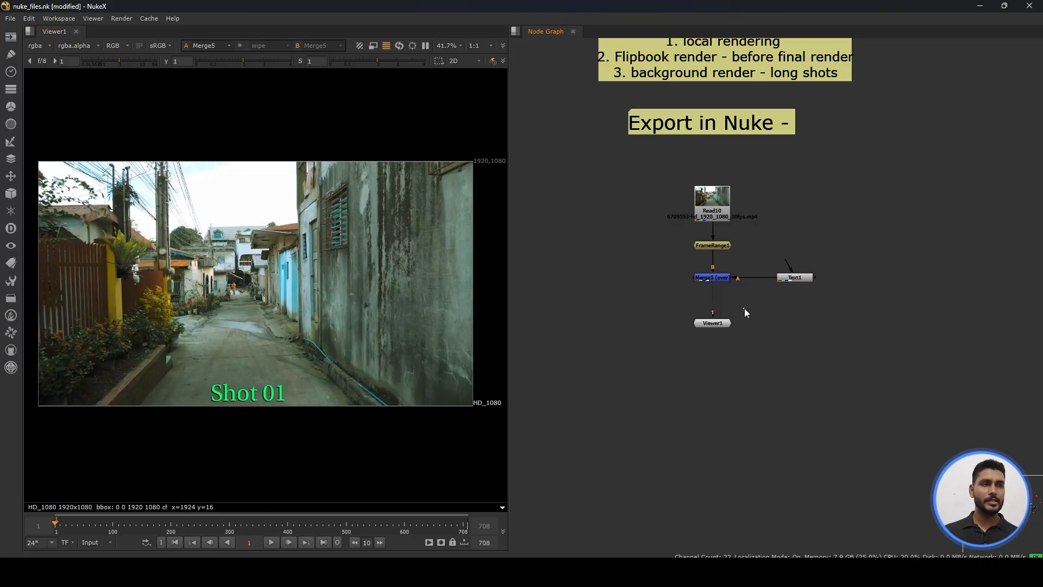
key(s)
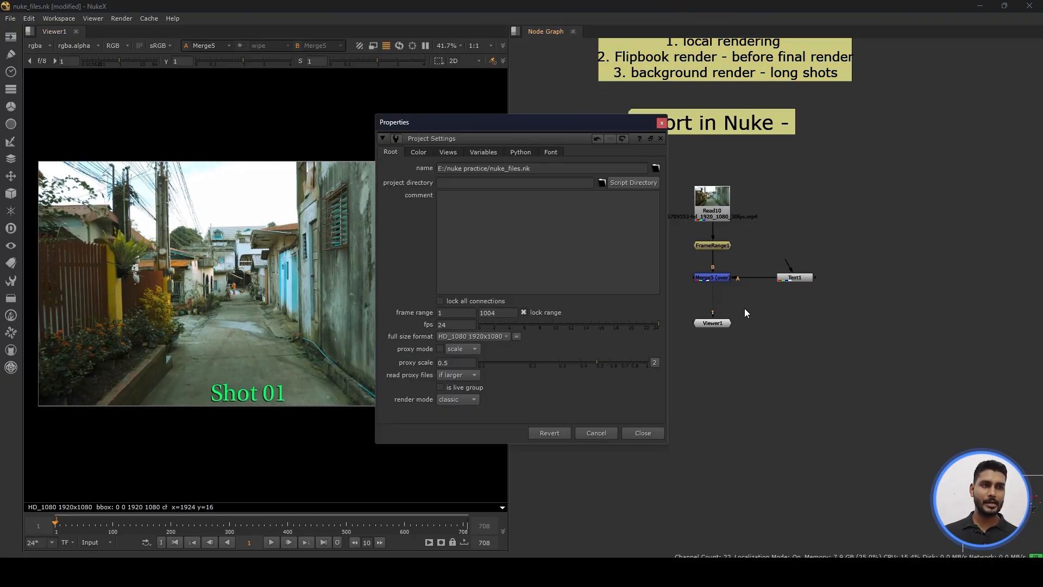
click(662, 123)
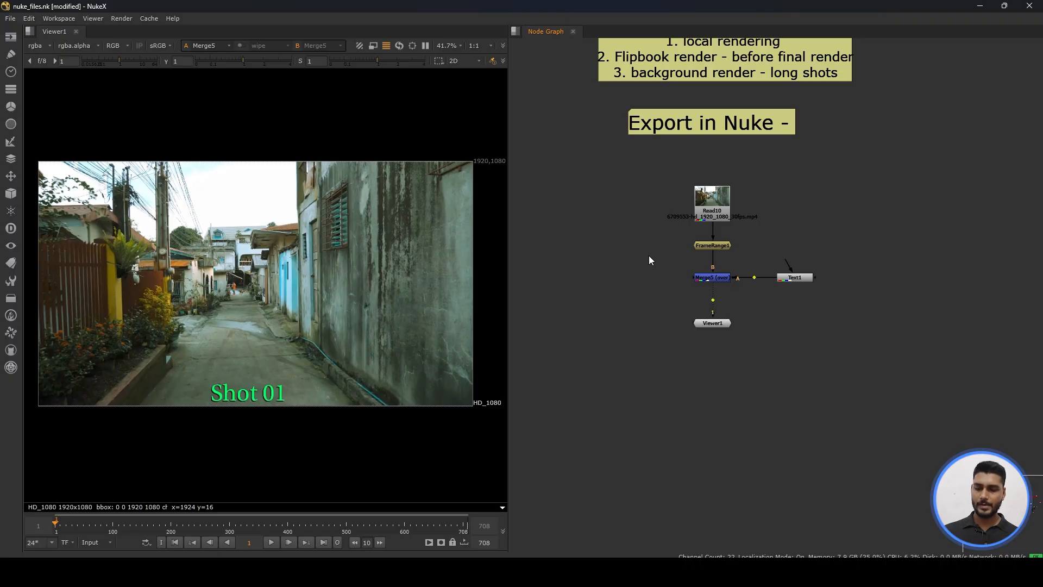
Save the script as "local render" in a new folder named "Video 10" inside E:/Nuke batch Basics/
key(ctrl+shift+s)
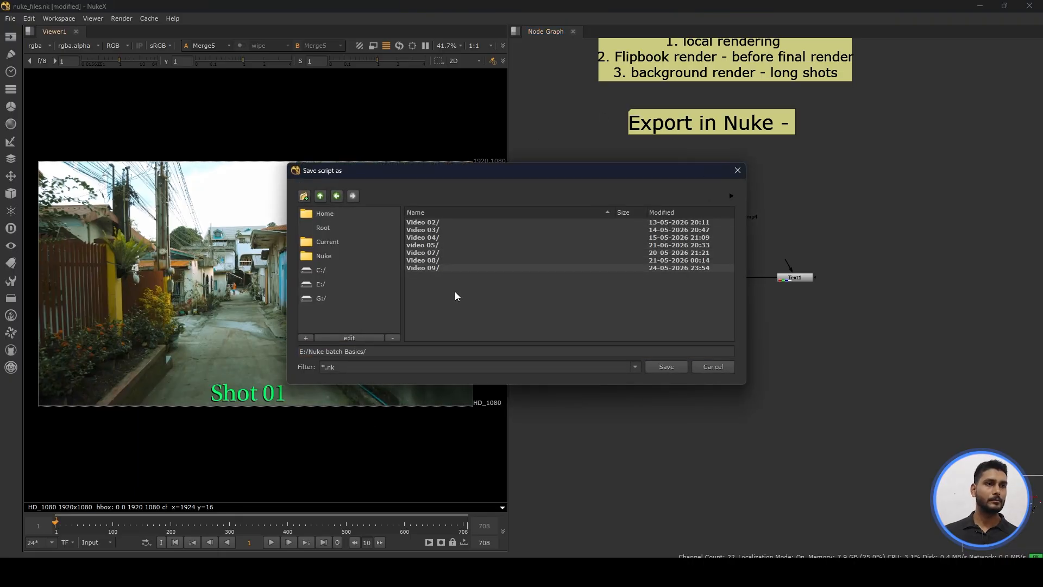
drag(668, 172, 601, 167)
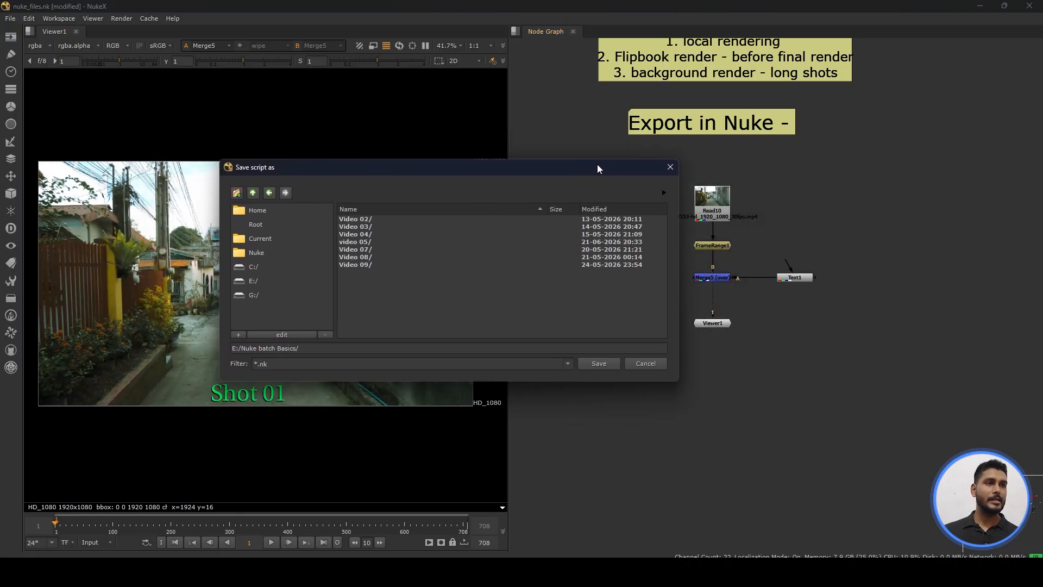
click(238, 192)
text(Video 10)
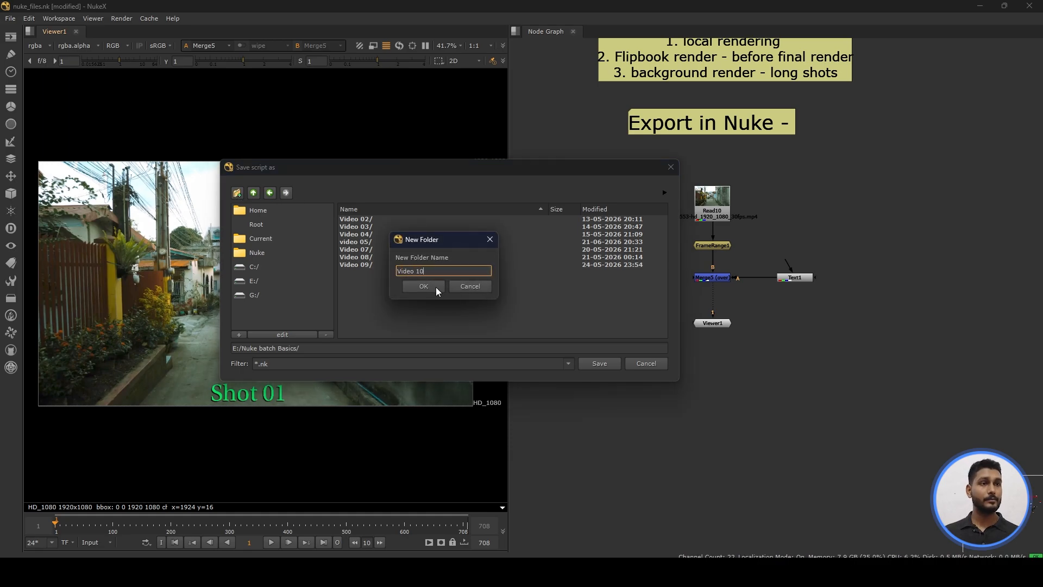
click(436, 287)
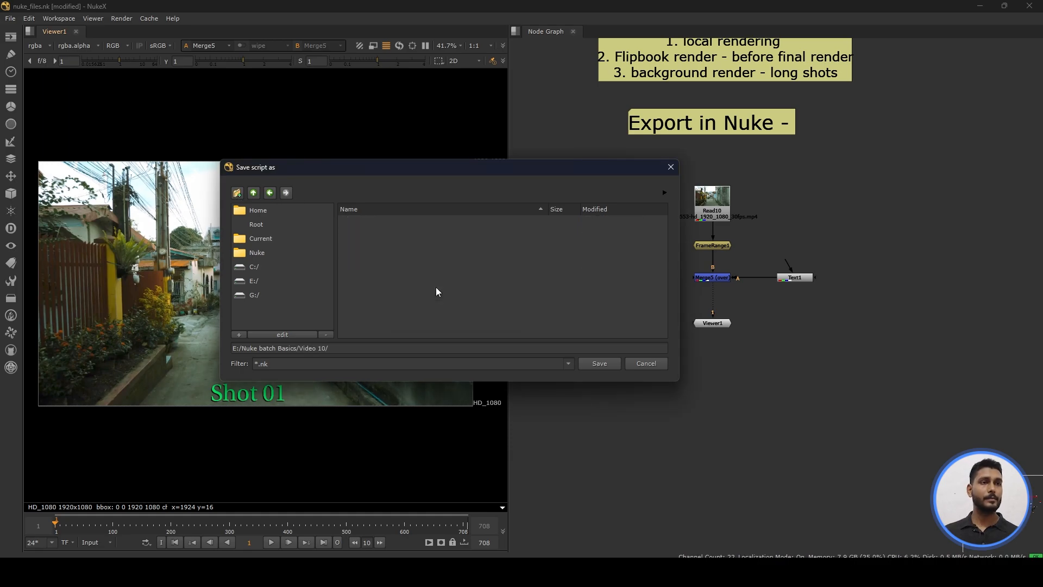
click(380, 347)
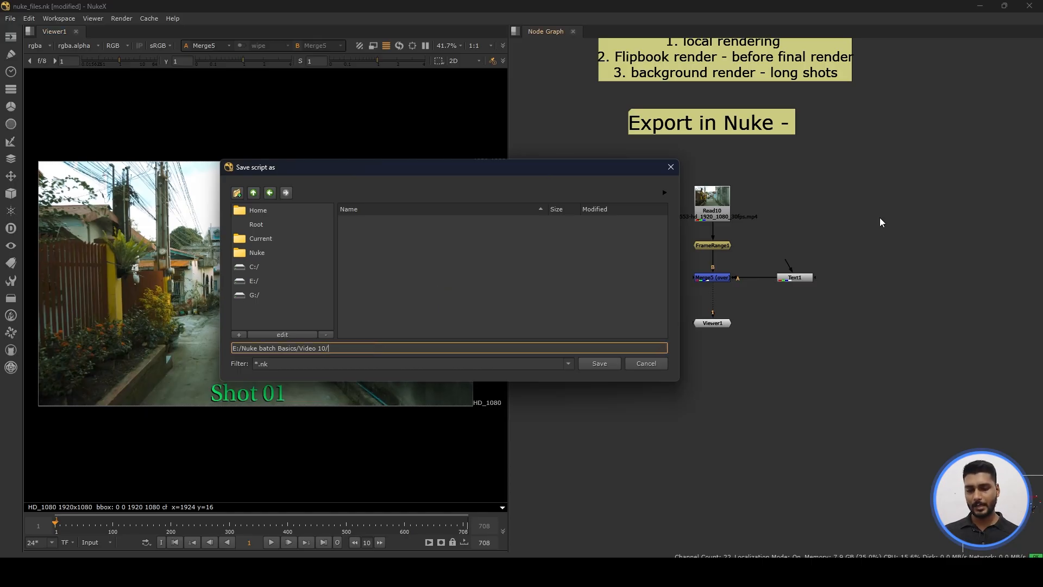
text(local render)
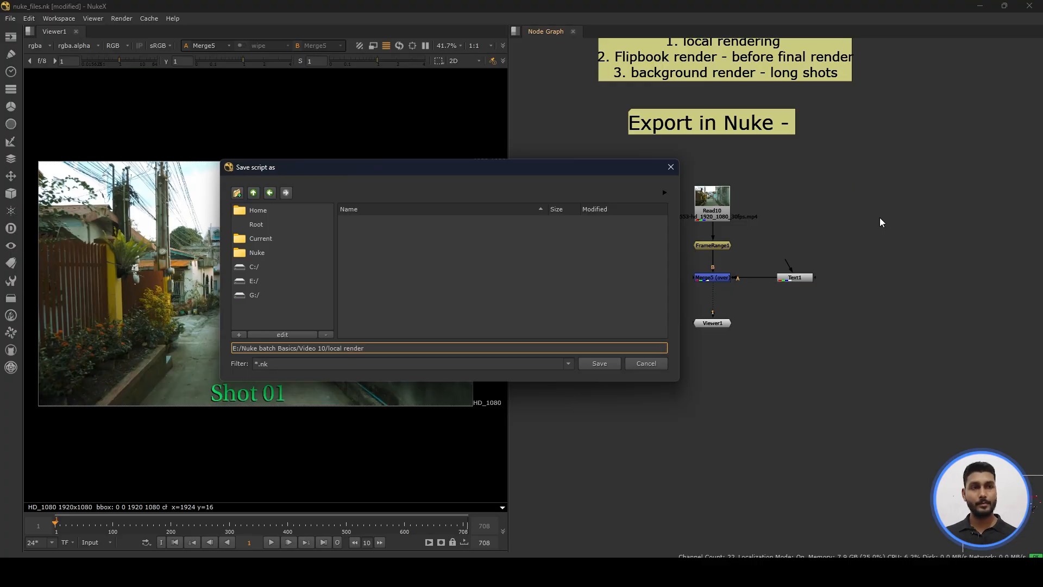
key(Return)
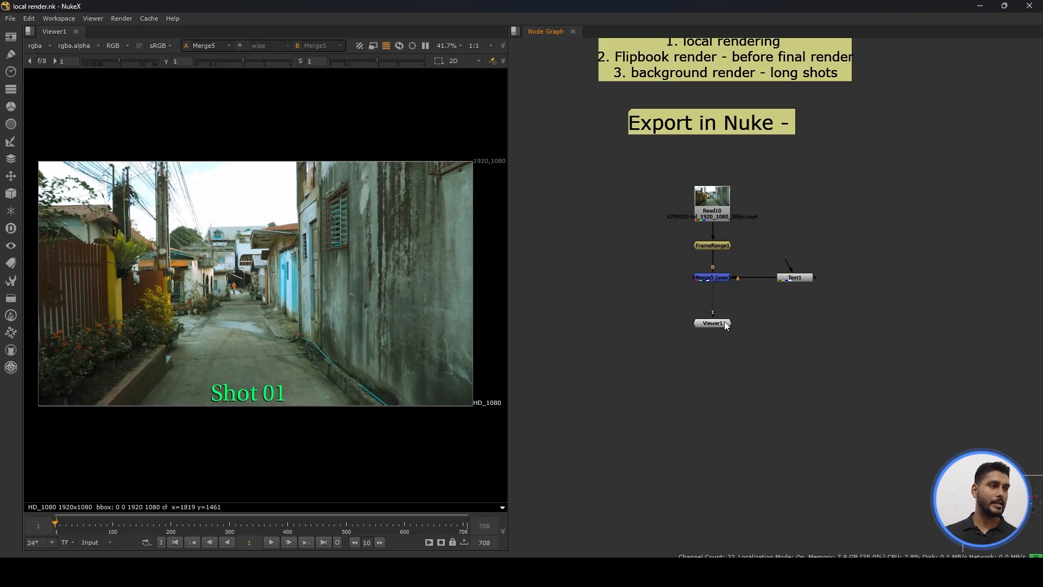
Move Viewer1 farther down beneath the Merge node to leave space between them, and deselect it
drag(726, 323, 726, 377)
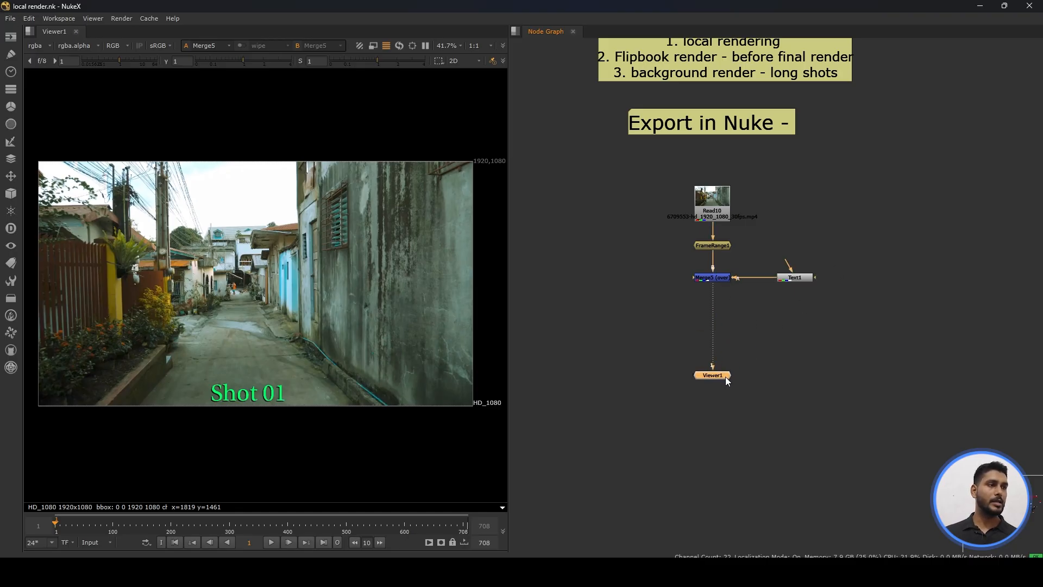
click(731, 353)
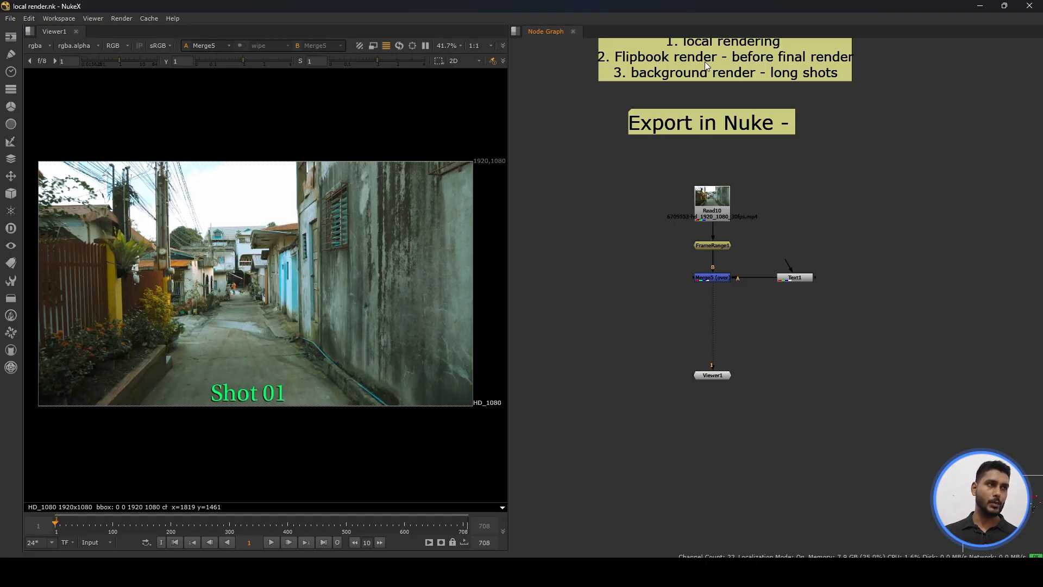
Move Viewer1 slightly up toward the Merge node and leave all nodes deselected
middle_drag(733, 125, 731, 165)
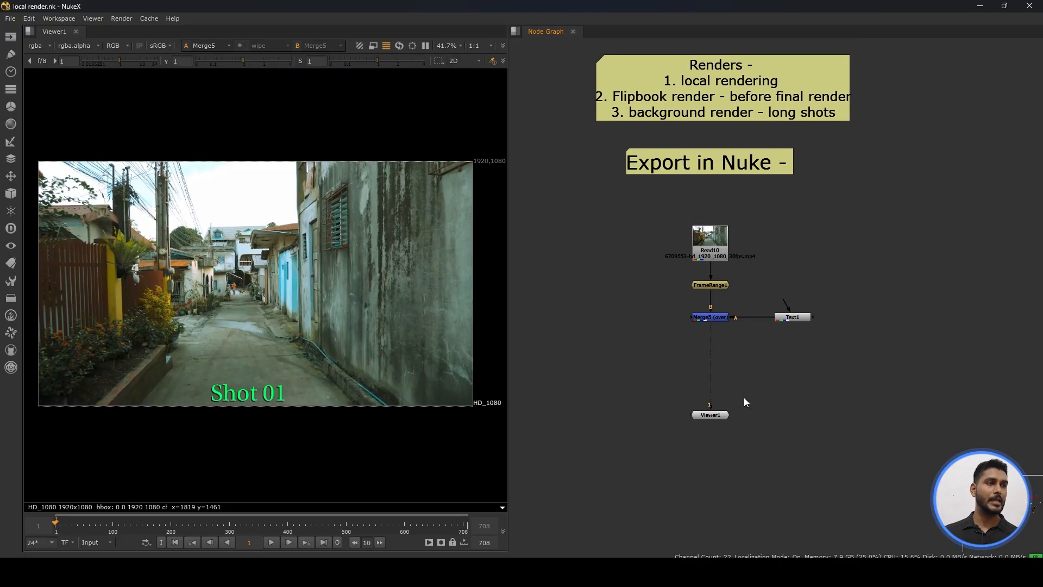
drag(715, 418, 713, 404)
click(793, 318)
click(764, 353)
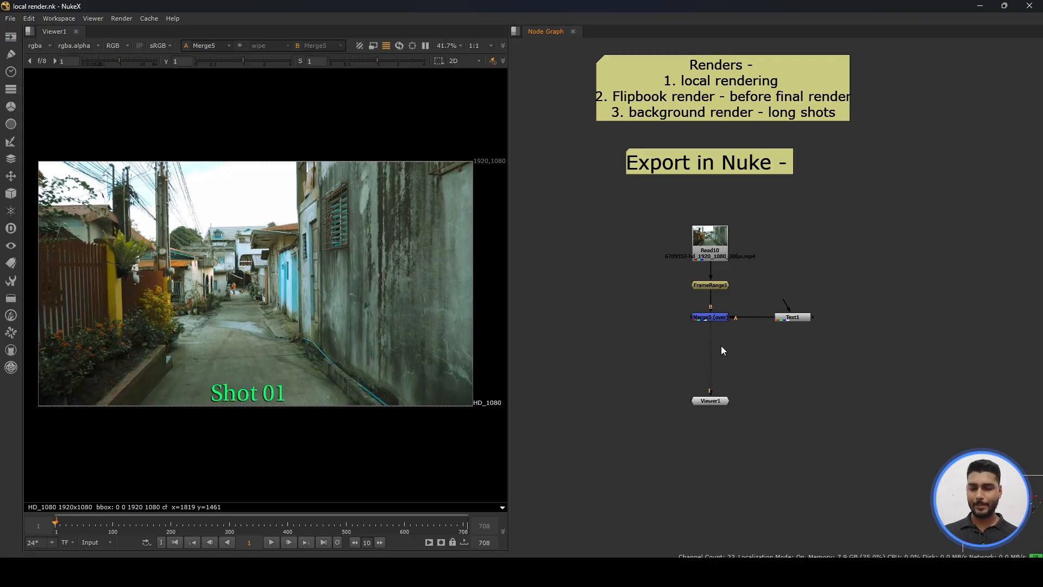
Search for the Write node, add it unconnected beside the Merge branch, close its properties and delete it
key(Tab)
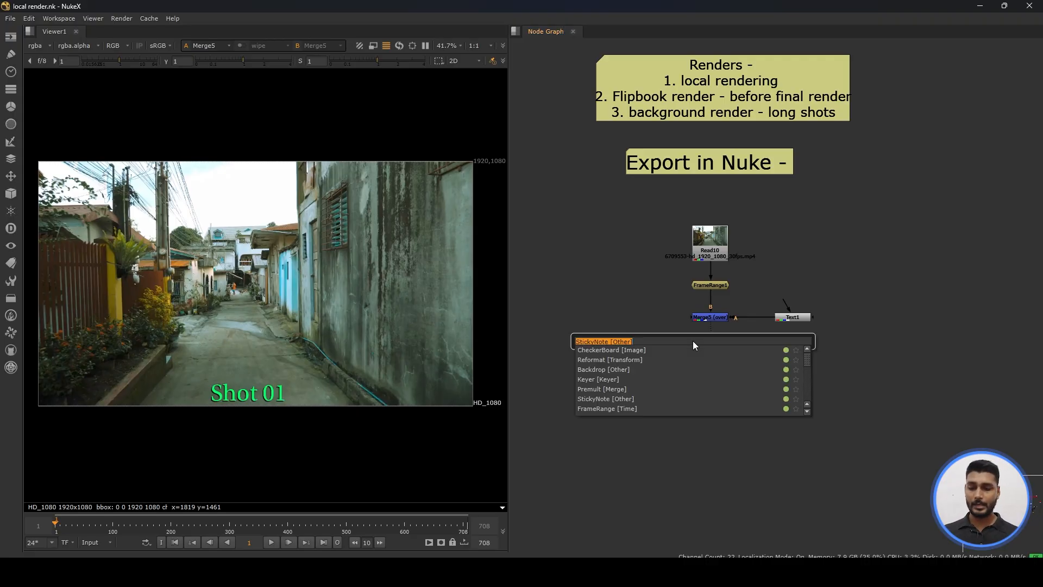
text(write)
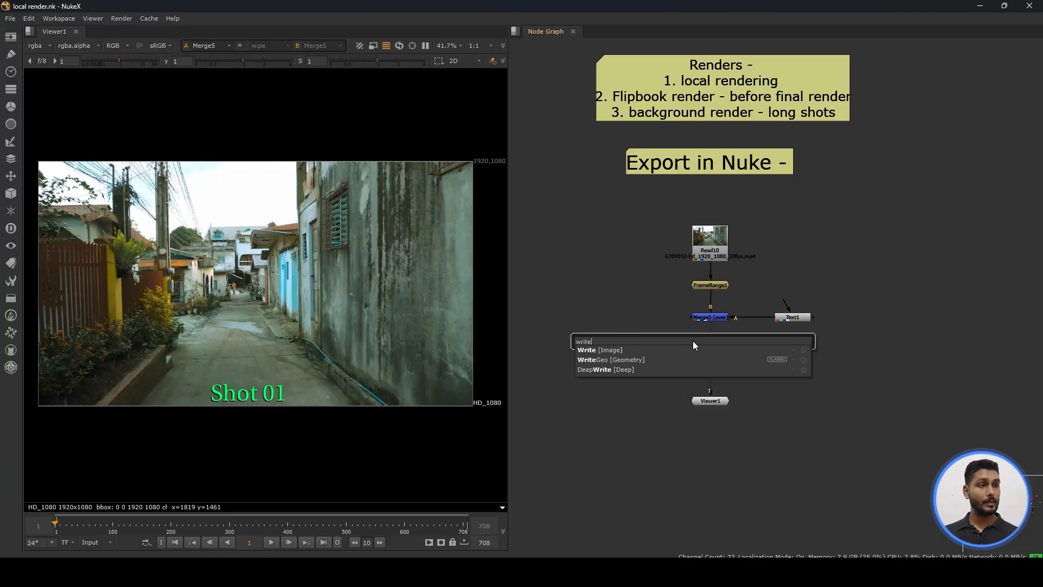
key(Down)
key(Down)
key(Up)
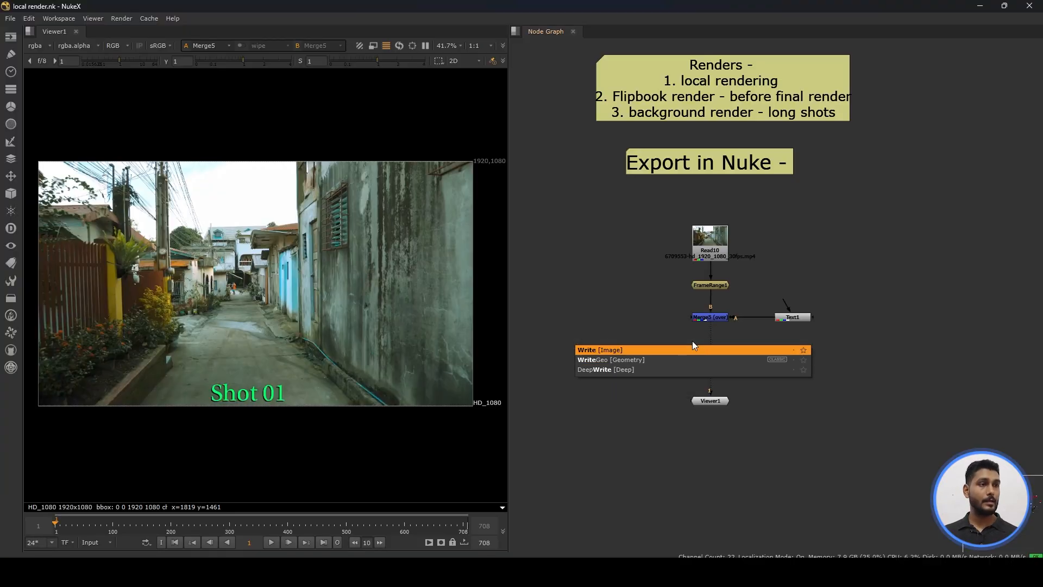
key(Return)
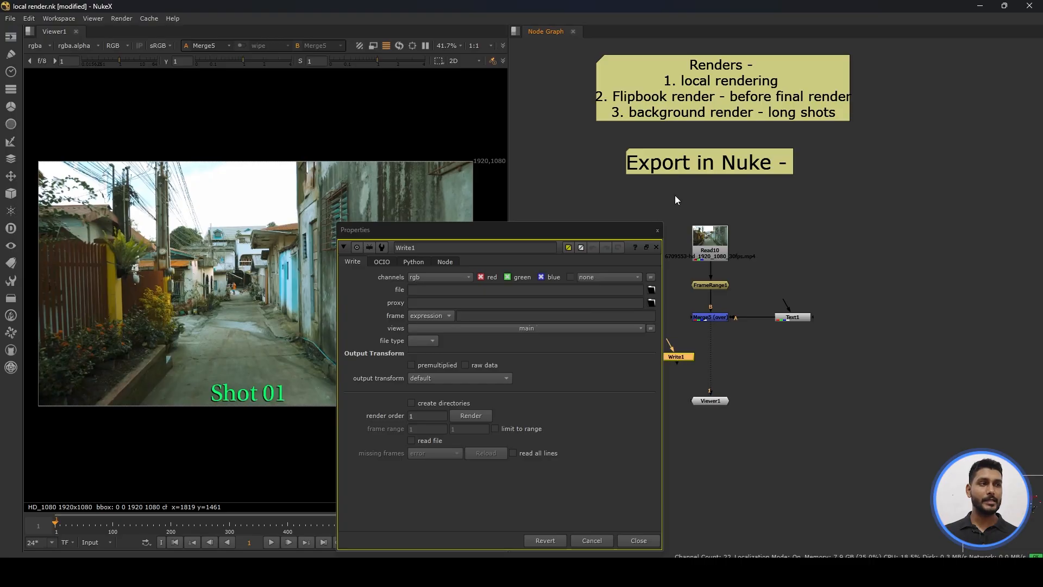
click(657, 230)
drag(630, 344, 703, 389)
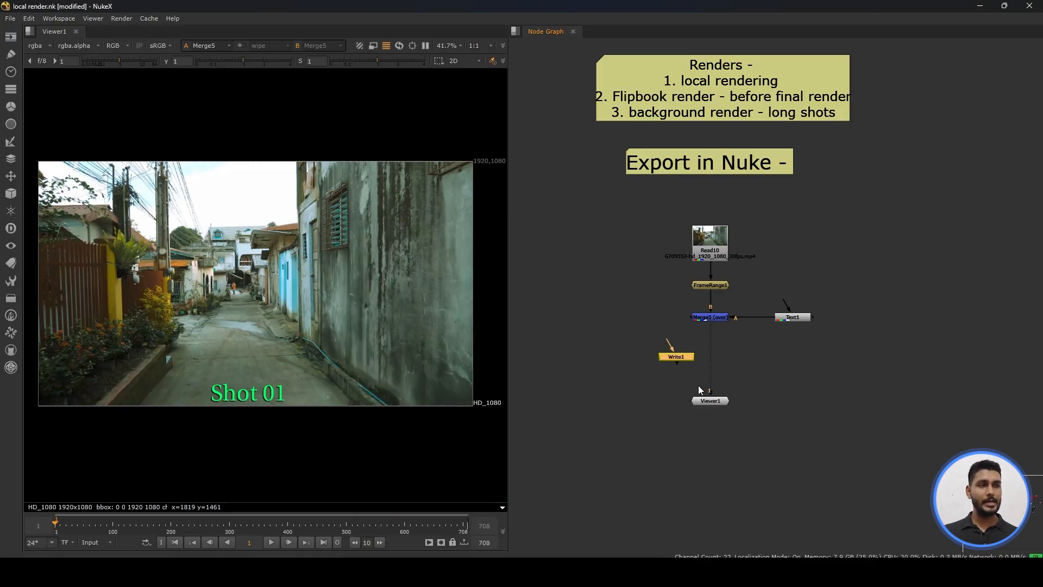
key(Delete)
Add another unconnected Write node directly, delete it again, and look up Write among the image nodes
key(w)
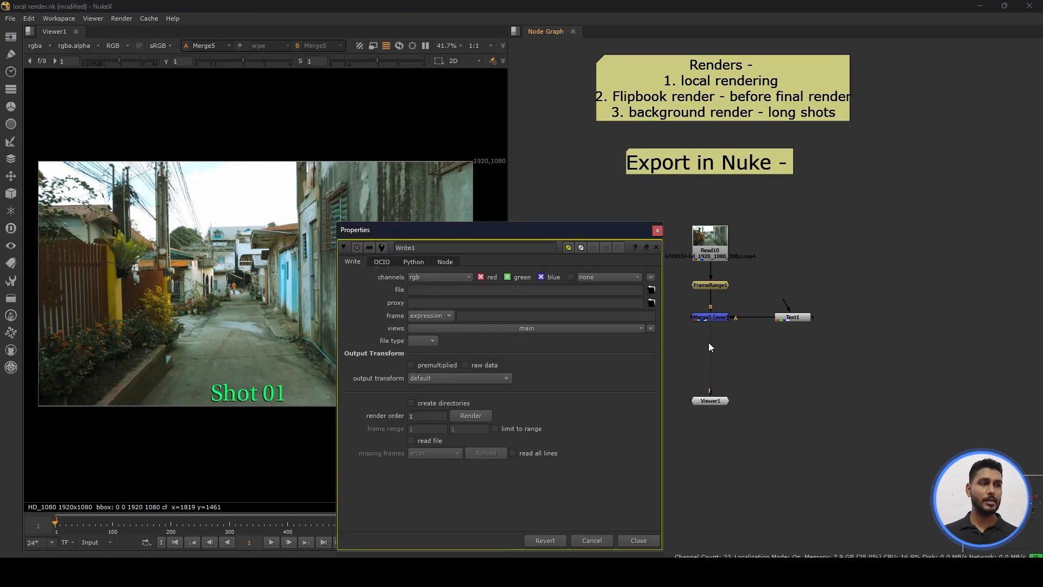
drag(640, 245, 519, 256)
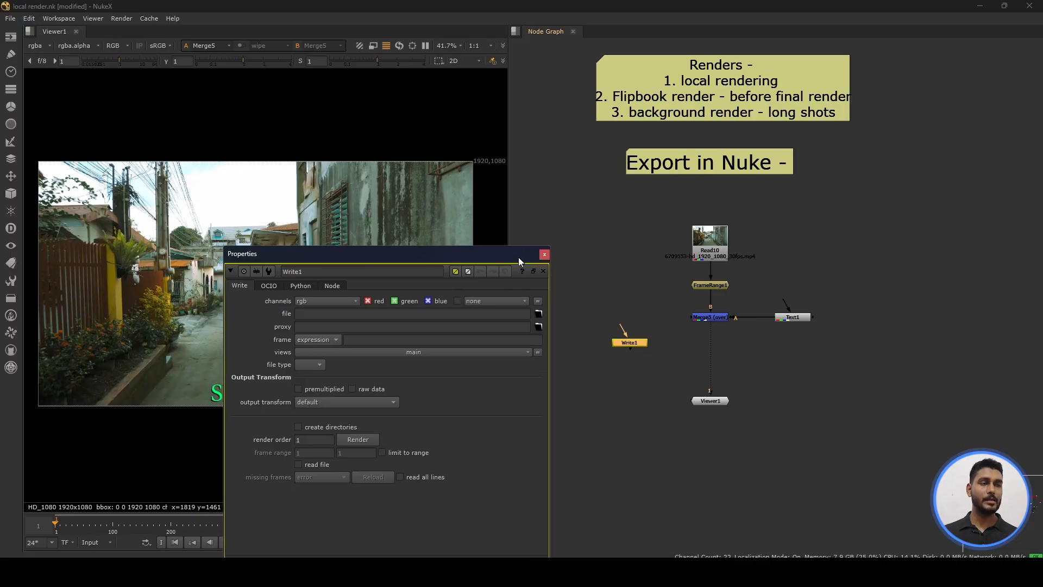
click(545, 252)
drag(626, 343, 650, 369)
key(Delete)
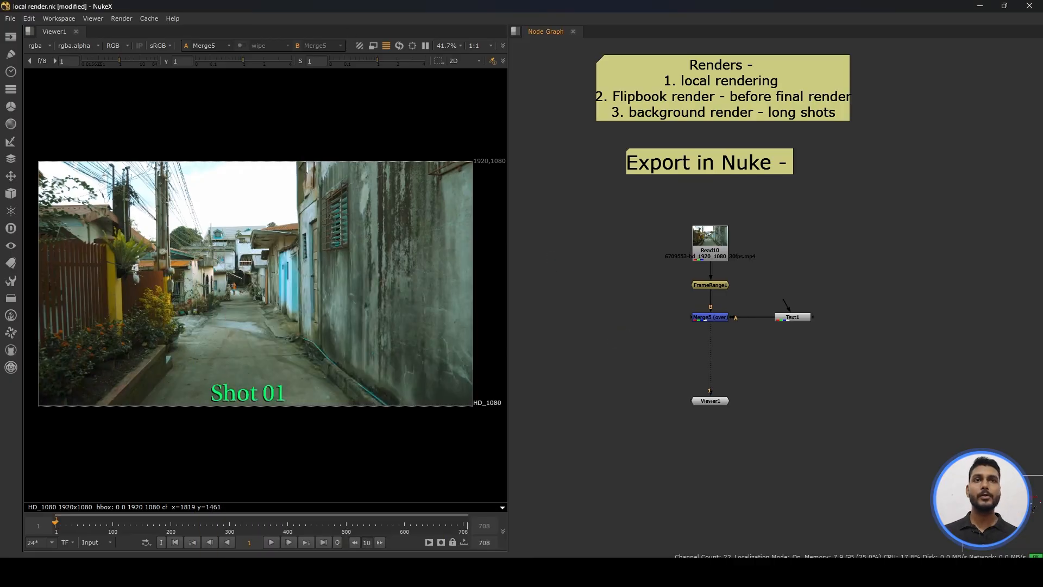
click(11, 38)
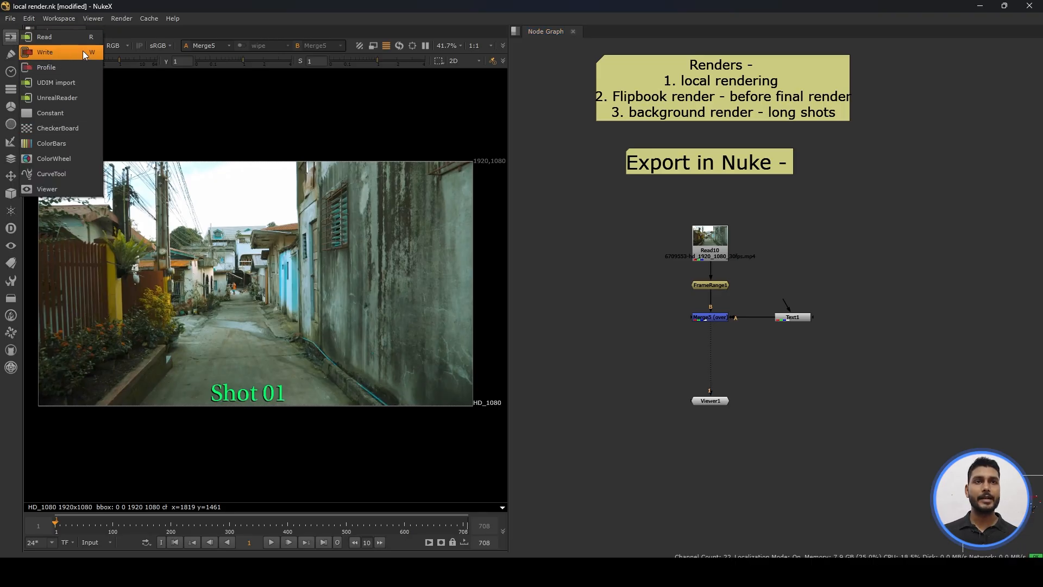
click(620, 233)
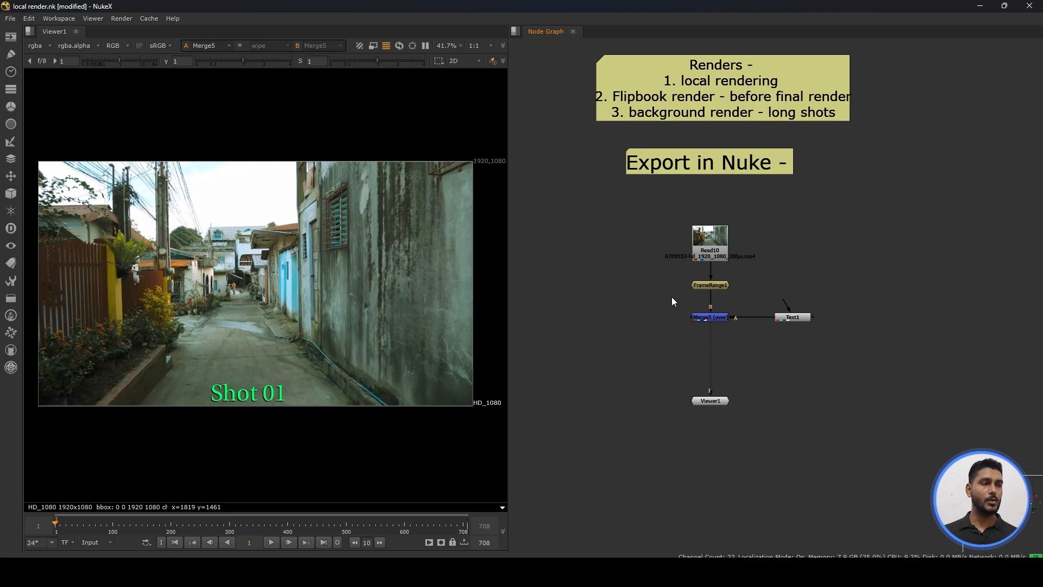
Insert a Write node between Merge5 and Viewer1, and move its properties window clear of the node branch
drag(671, 301, 732, 343)
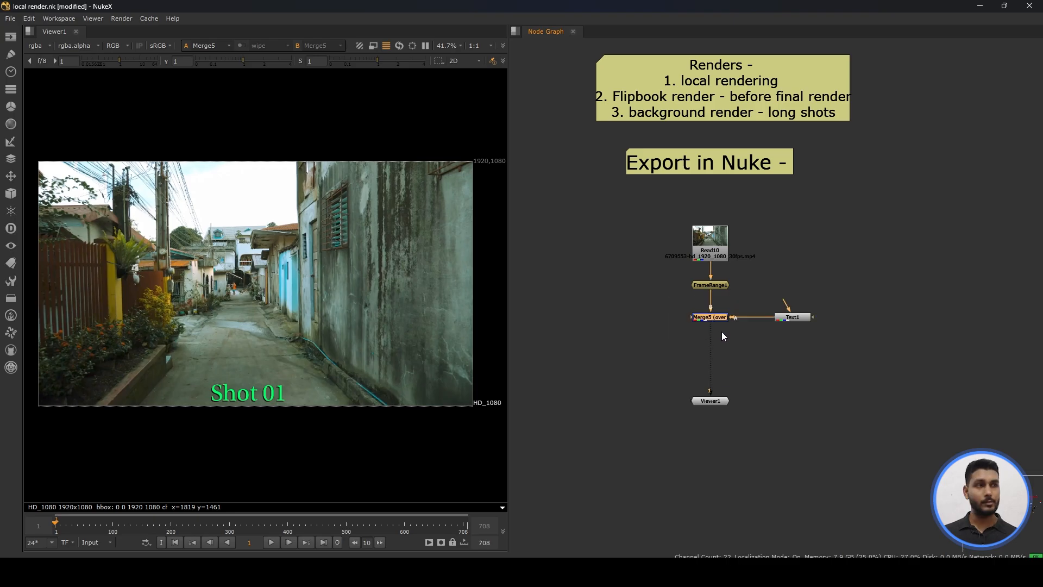
key(w)
click(714, 332)
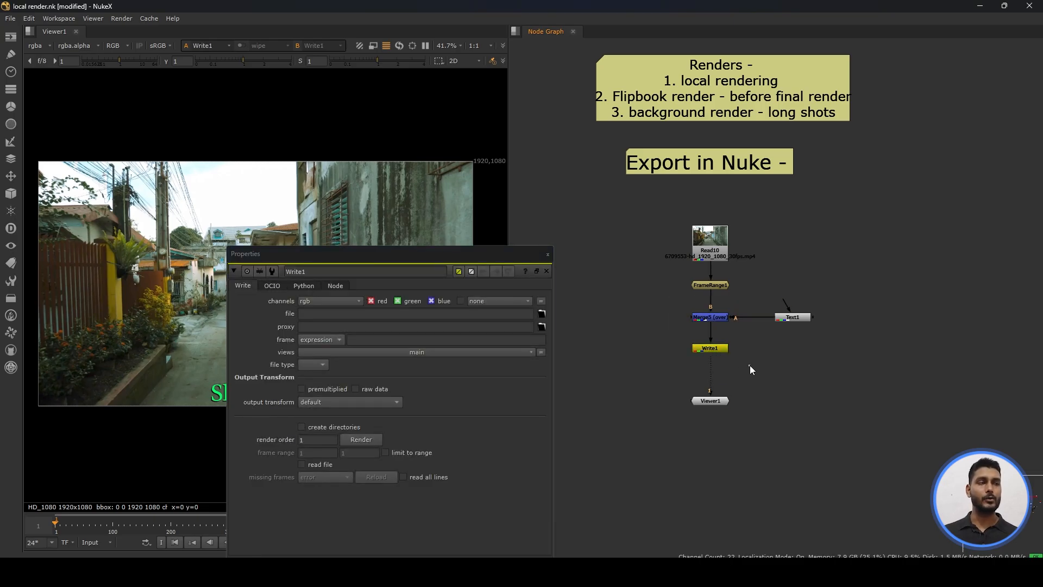
drag(465, 254, 560, 161)
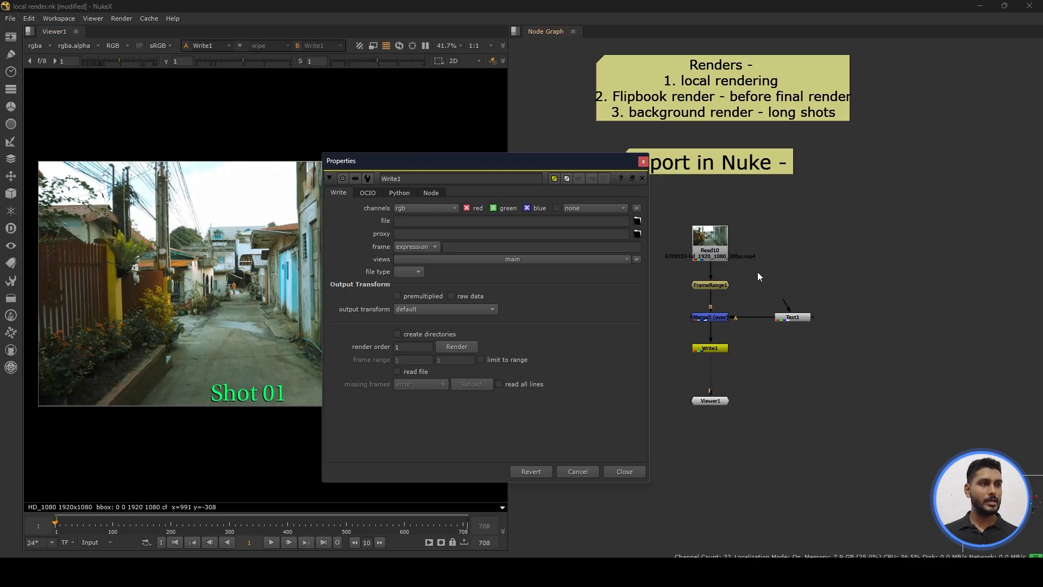
drag(759, 273, 667, 297)
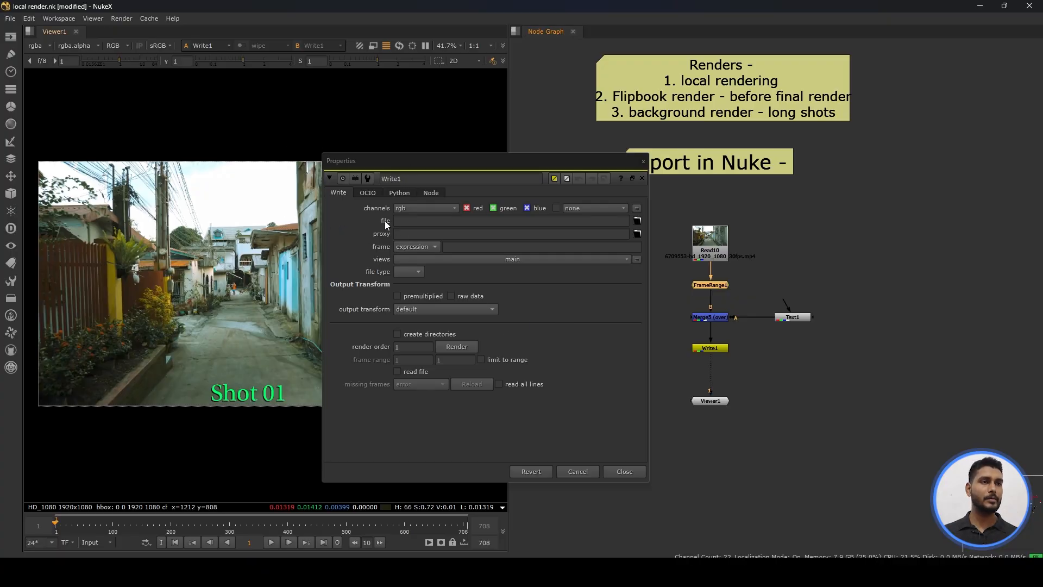
Browse for the Write node's output location and create a "local render" folder inside E:/Nuke batch Basics/Video 10/
click(635, 221)
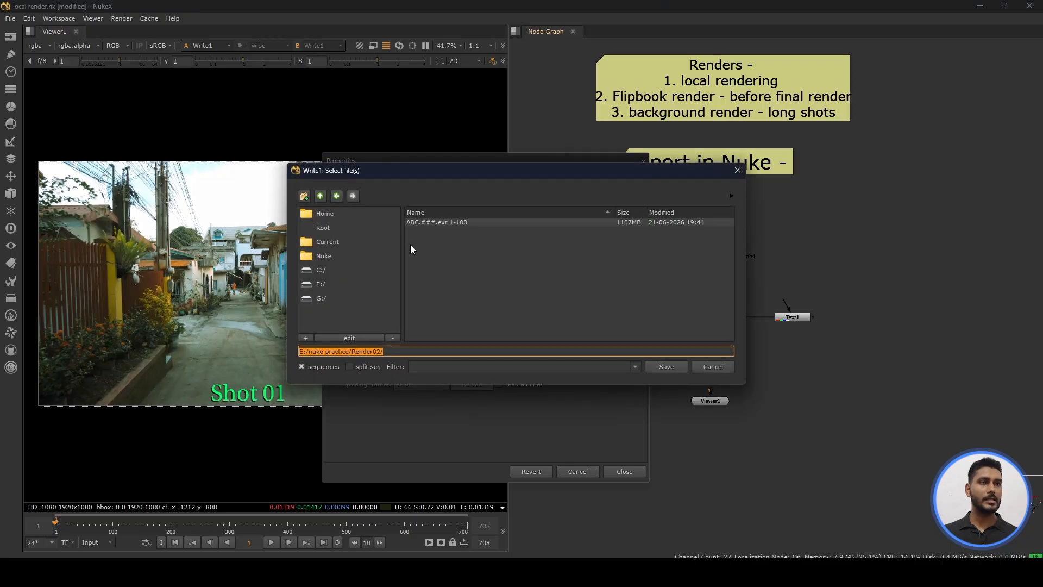
click(344, 211)
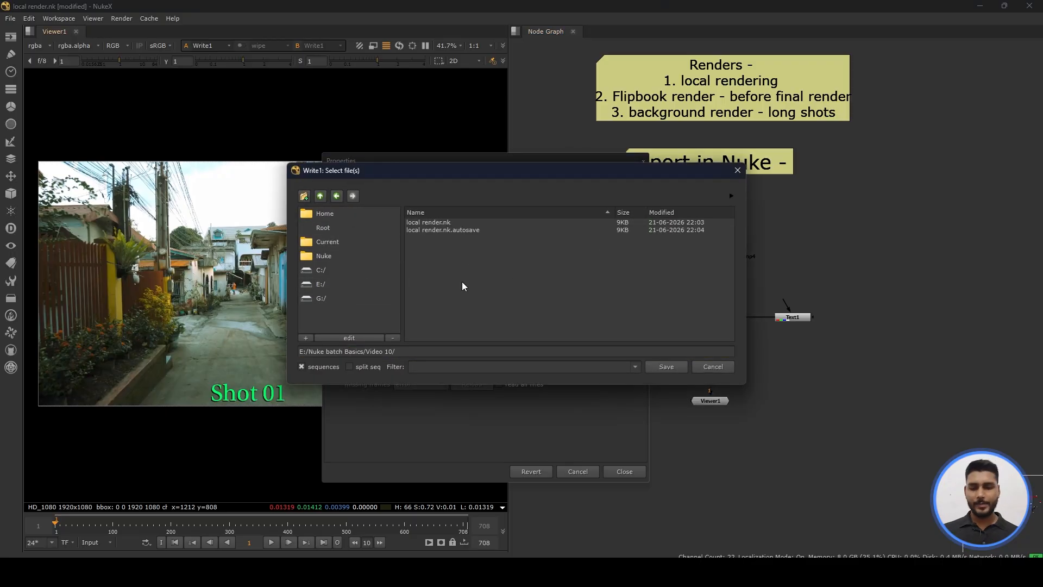
click(303, 196)
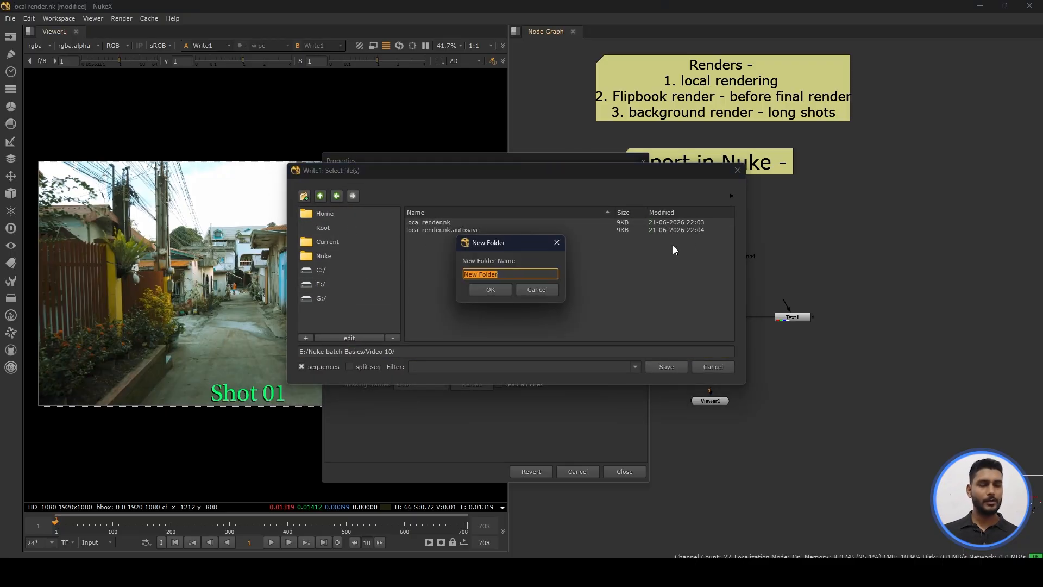
text(de)
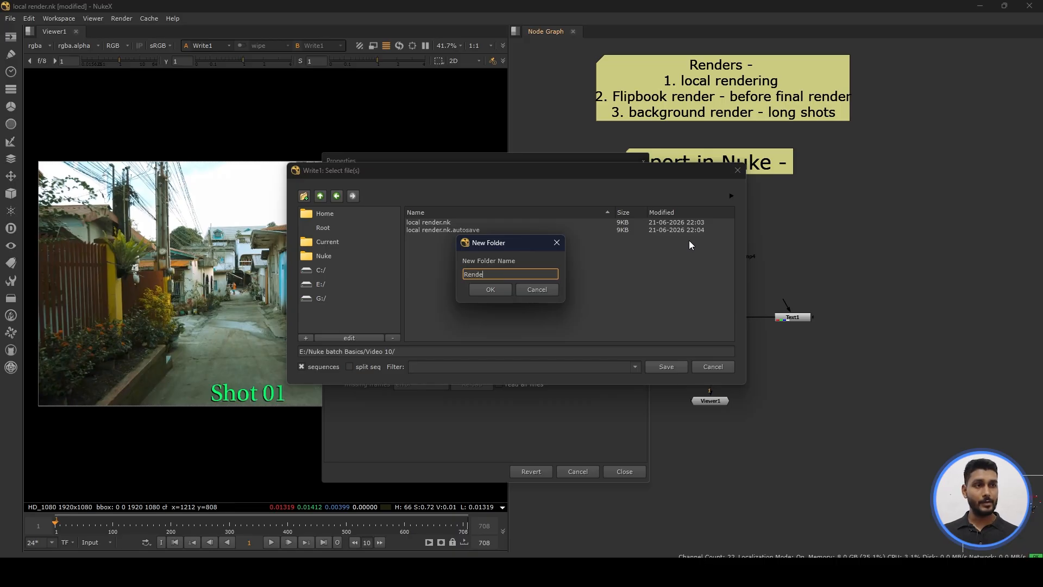
key(BackSpace)
key(BackSpace)
key(BackSpace)
key(BackSpace)
key(BackSpace)
text(local r)
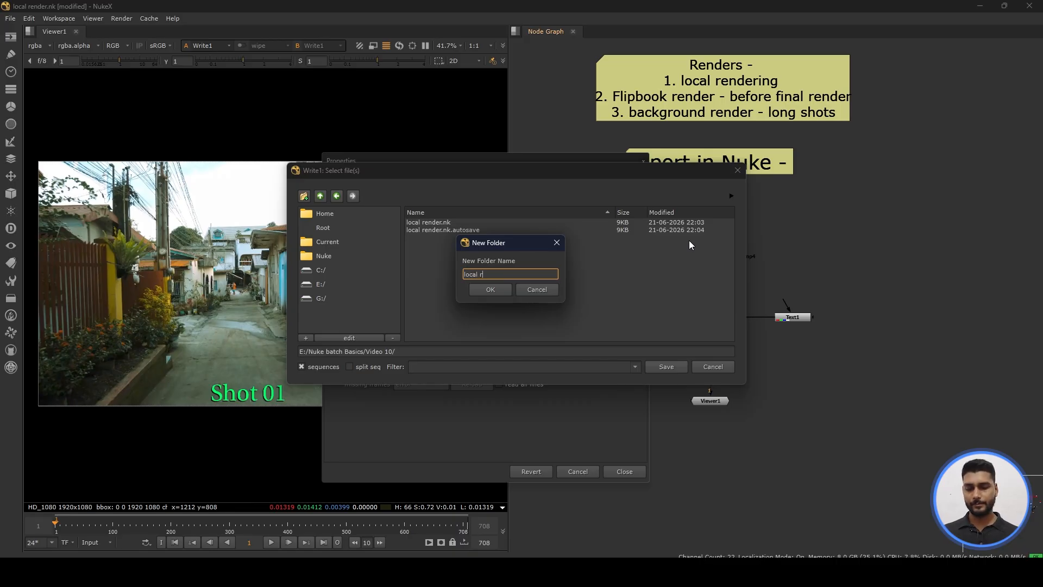
text(ender)
key(Return)
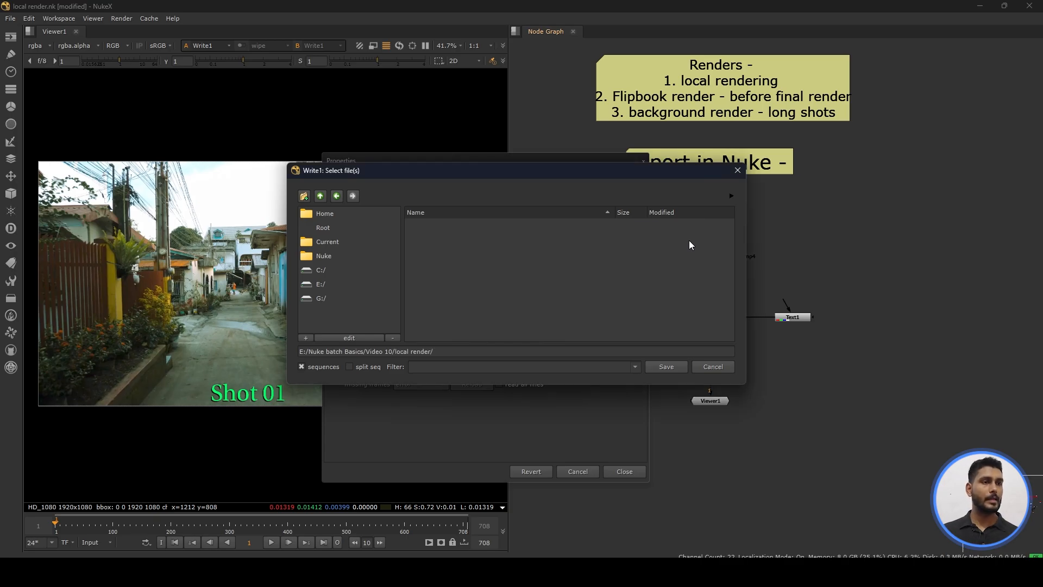
Name the output sequence Shot01_####.jpeg in the local render folder and save it as the Write node's file path
click(455, 352)
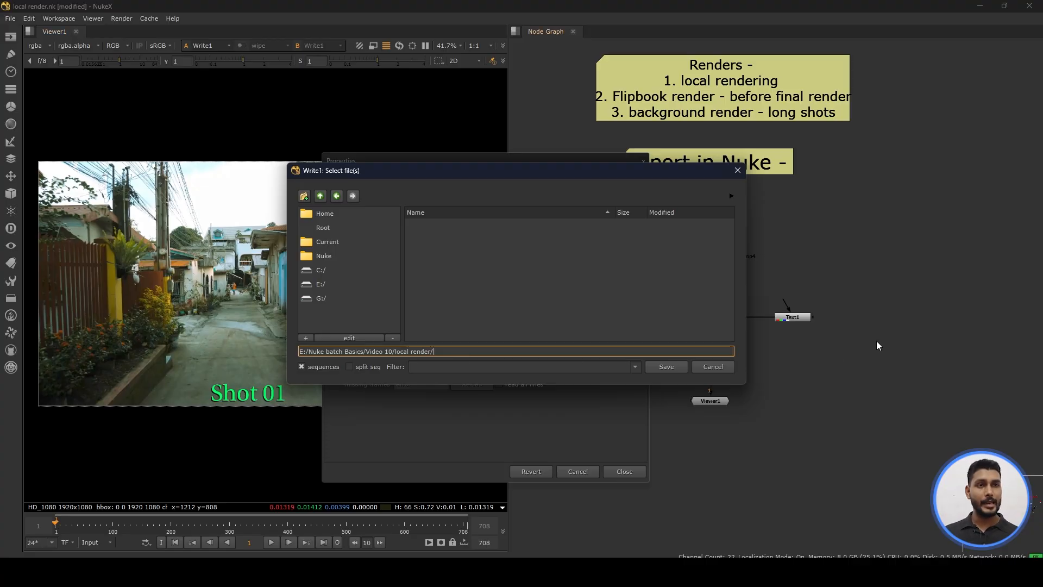
text(Shot01_)
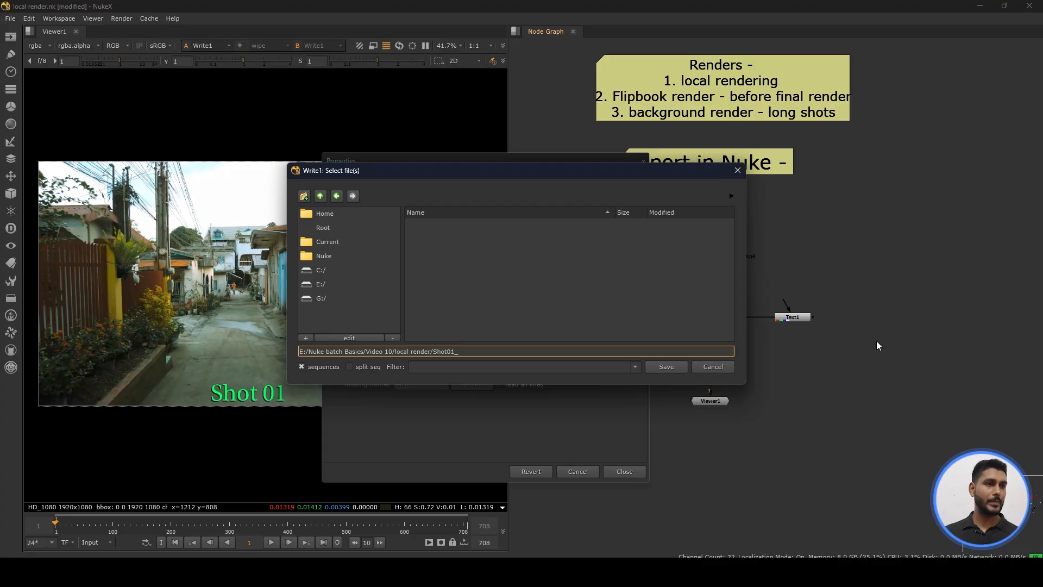
text(###)
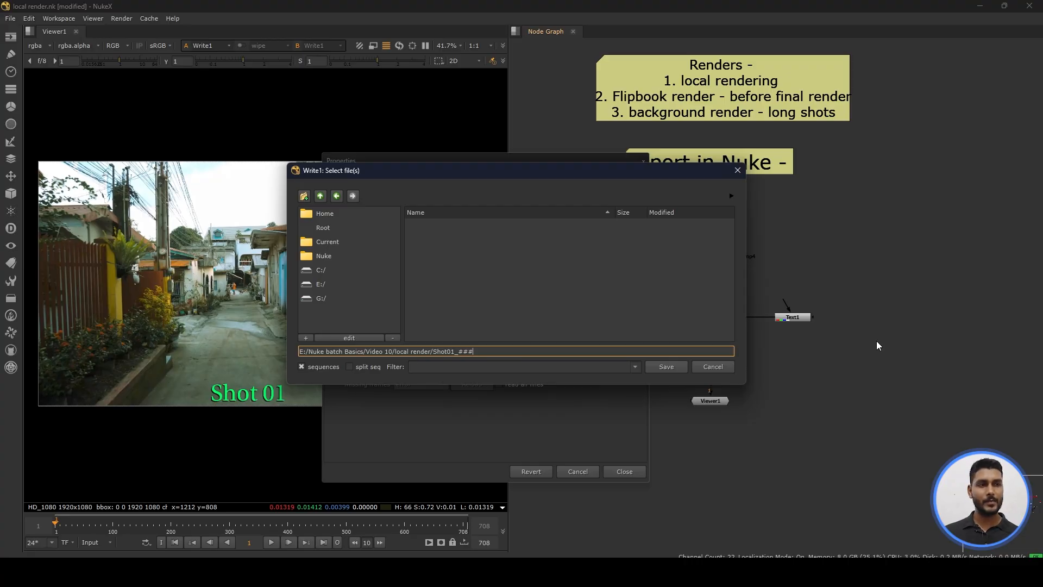
text(#)
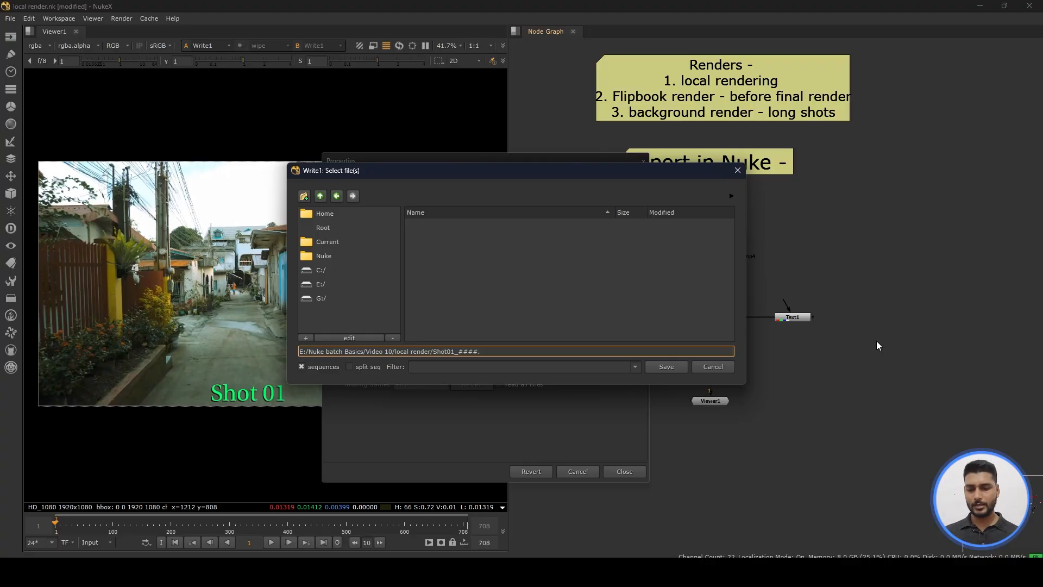
text(.jp)
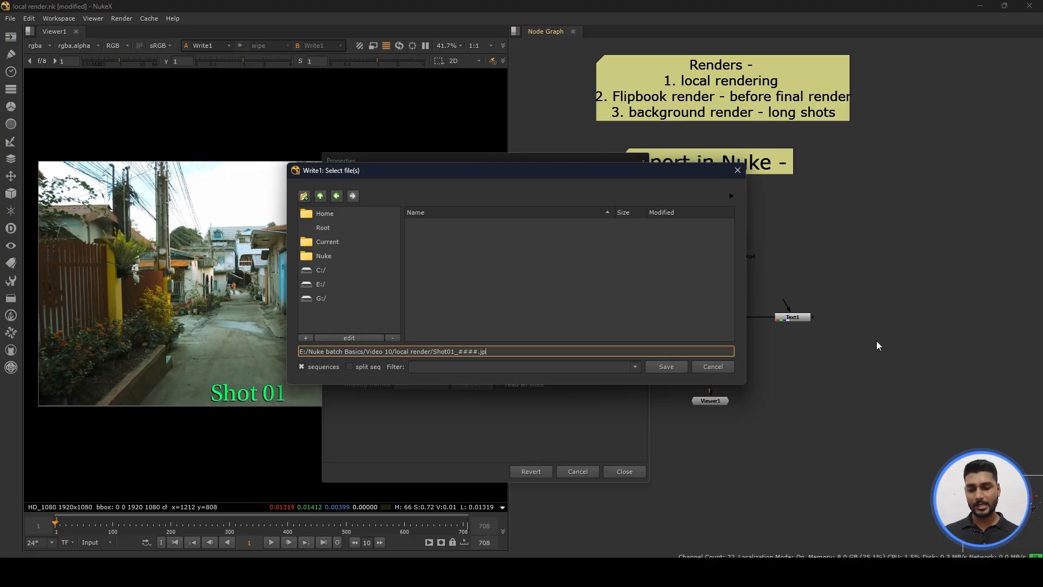
text(eg)
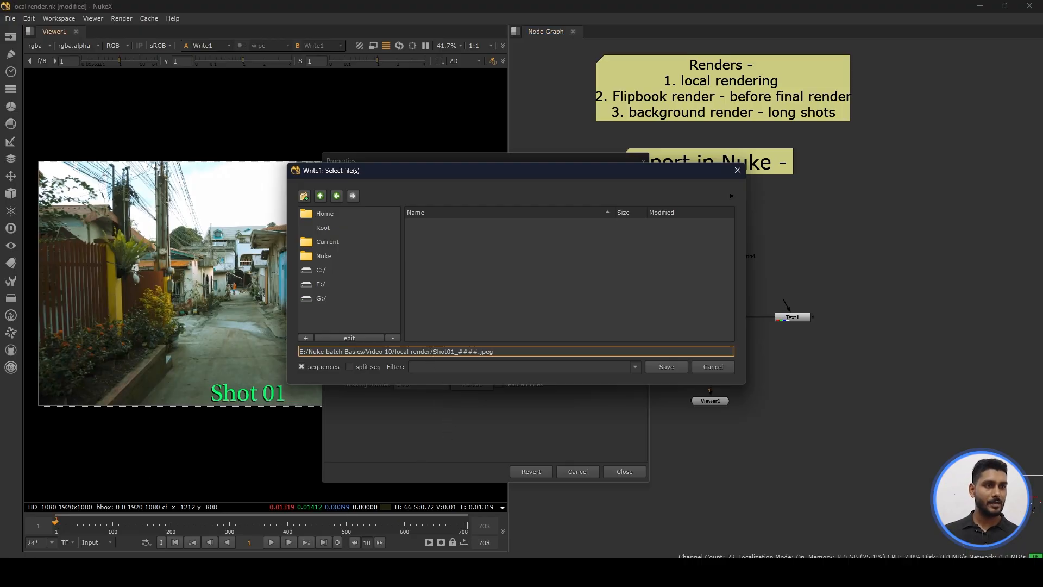
mouse_move(432, 351)
mouse_down()
mouse_move(497, 352)
mouse_move(433, 352)
mouse_up()
click(497, 351)
drag(506, 354, 434, 352)
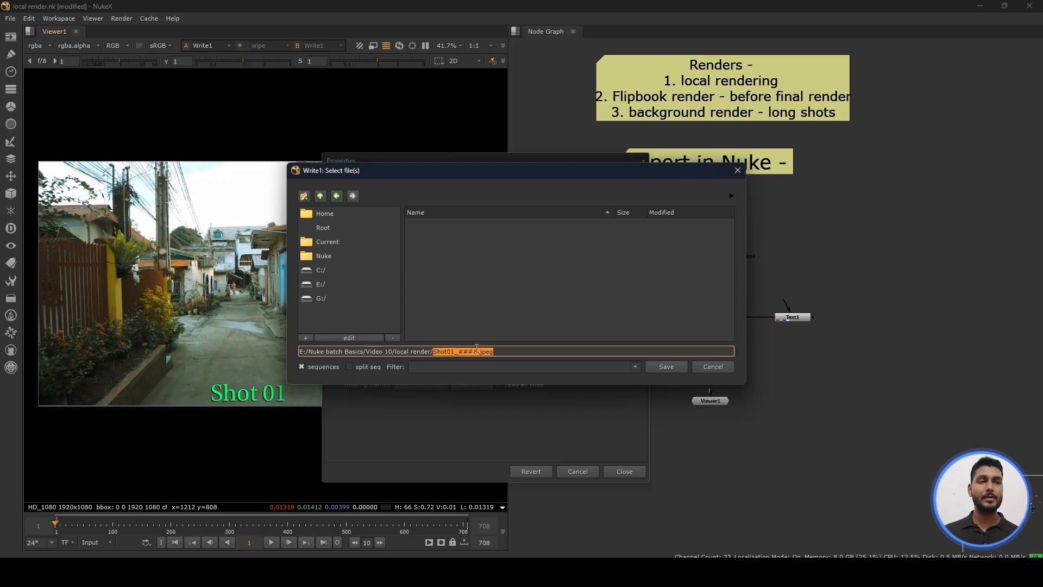
click(503, 351)
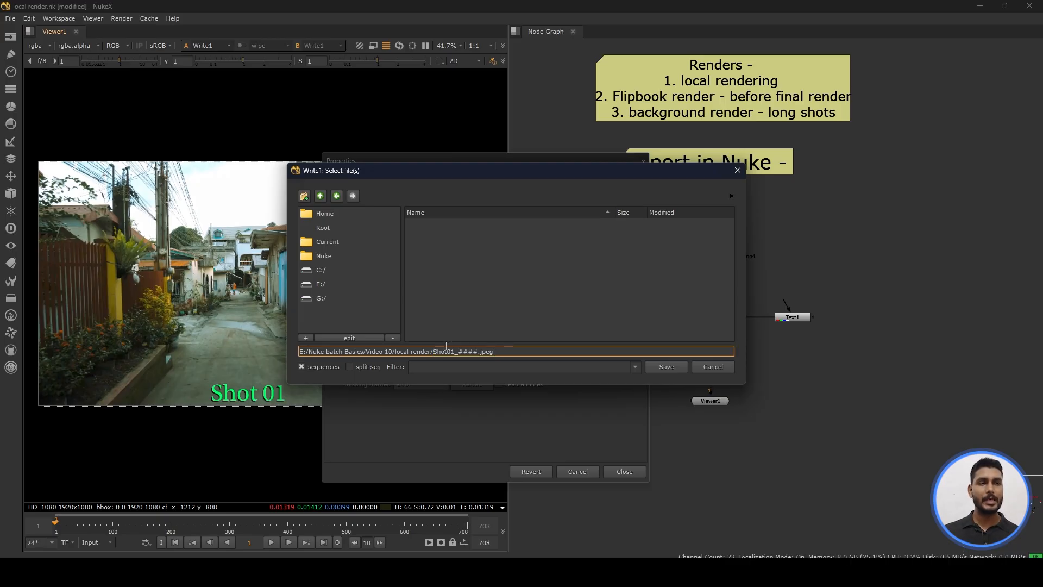
drag(433, 348, 503, 351)
click(529, 345)
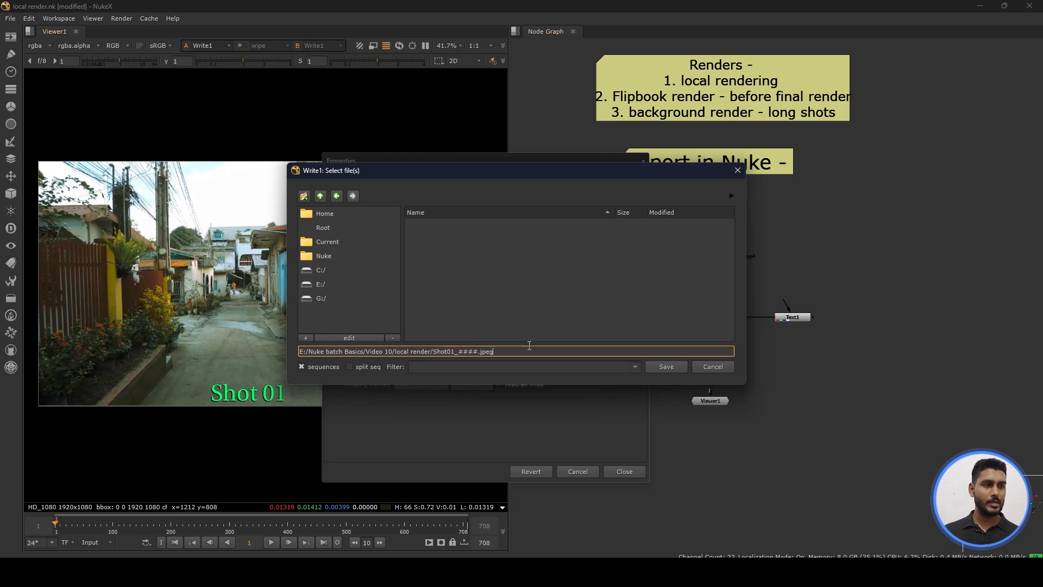
click(667, 367)
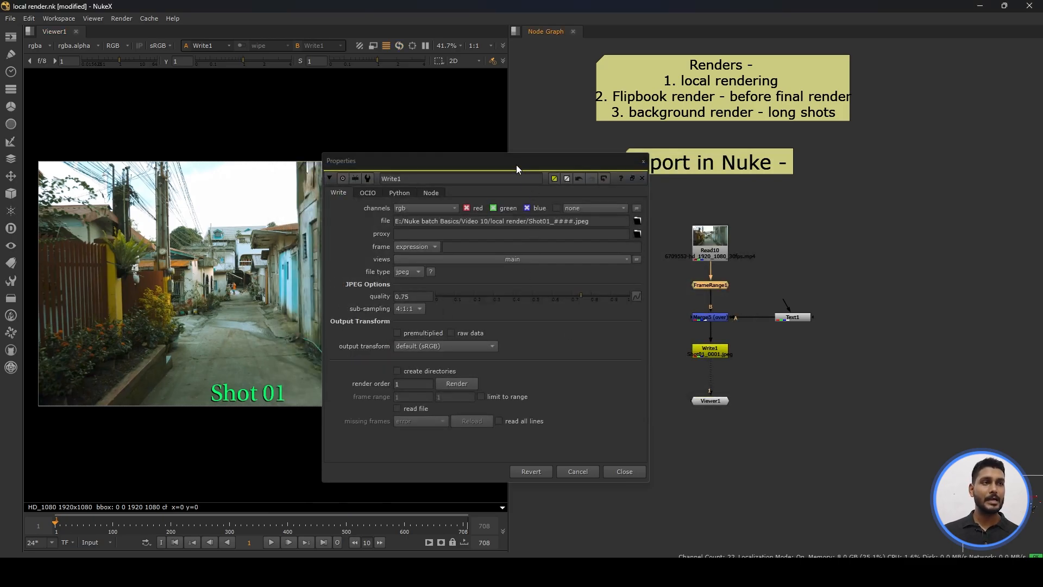
Review the file types available for the Write node and leave the selection as jpeg
drag(517, 165, 540, 129)
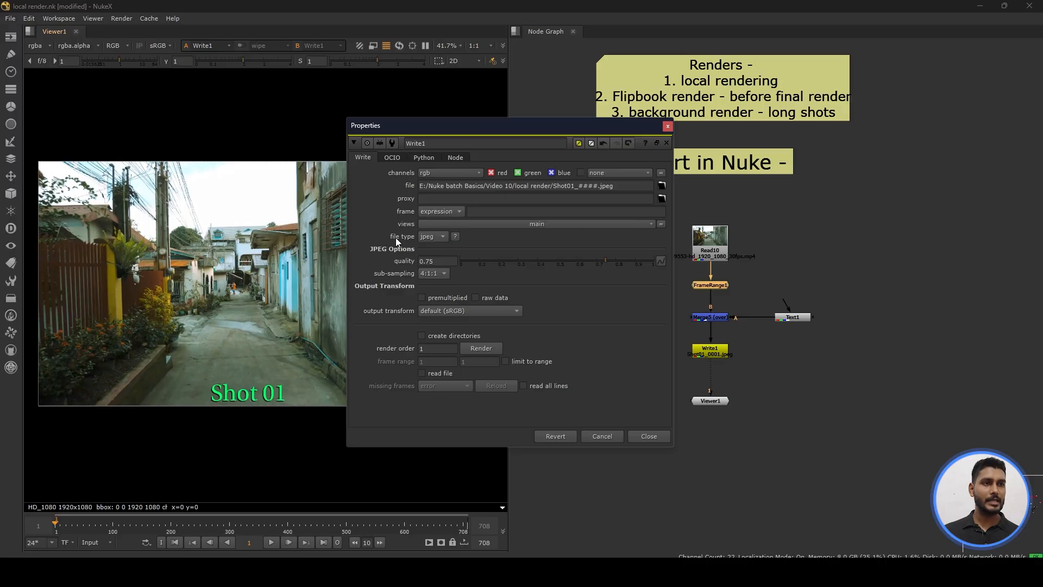
click(432, 238)
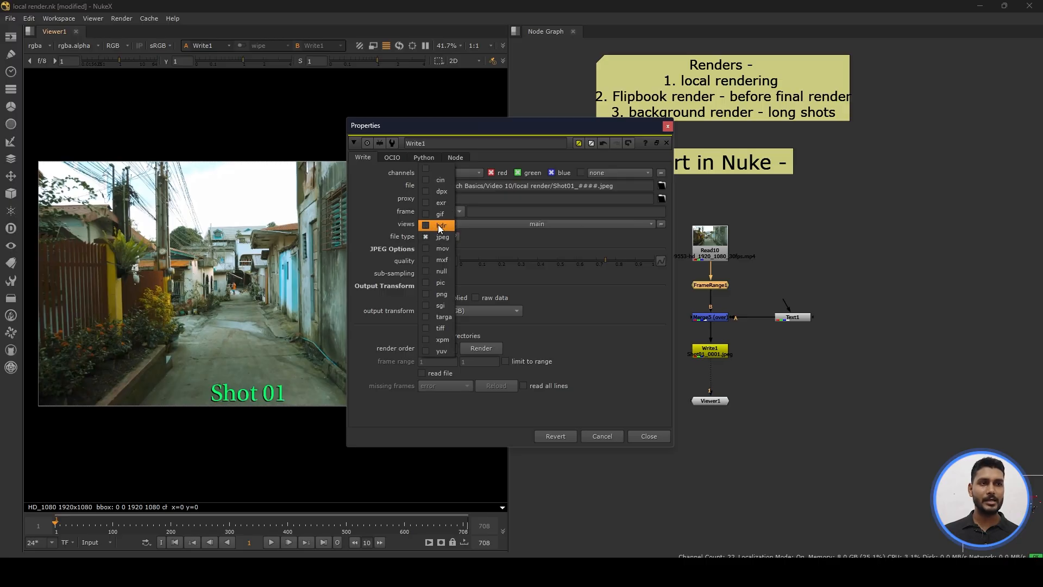
click(511, 239)
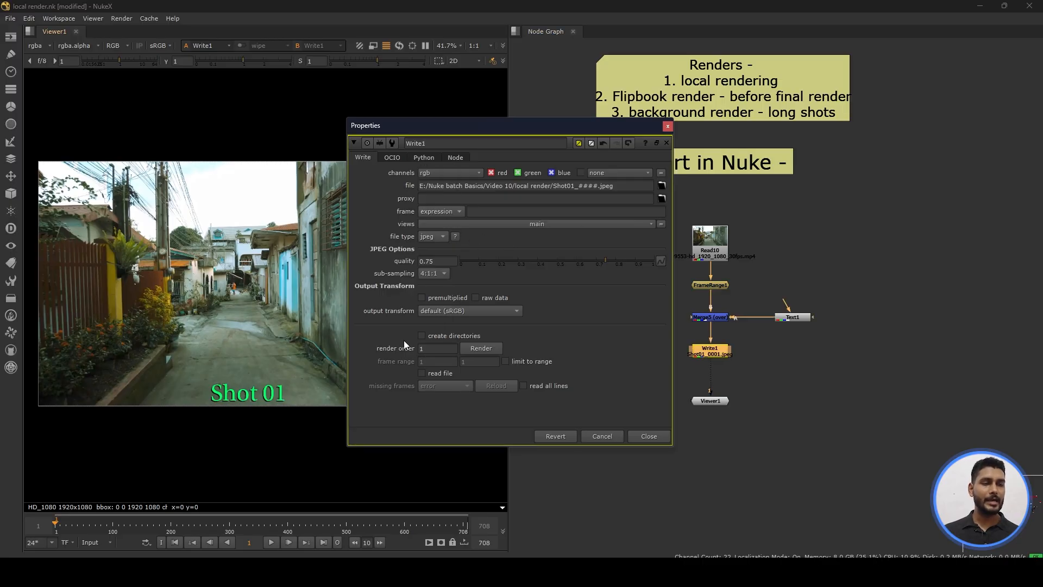
Render the Write node's JPEG sequence with a custom frame range of 1-50
click(481, 348)
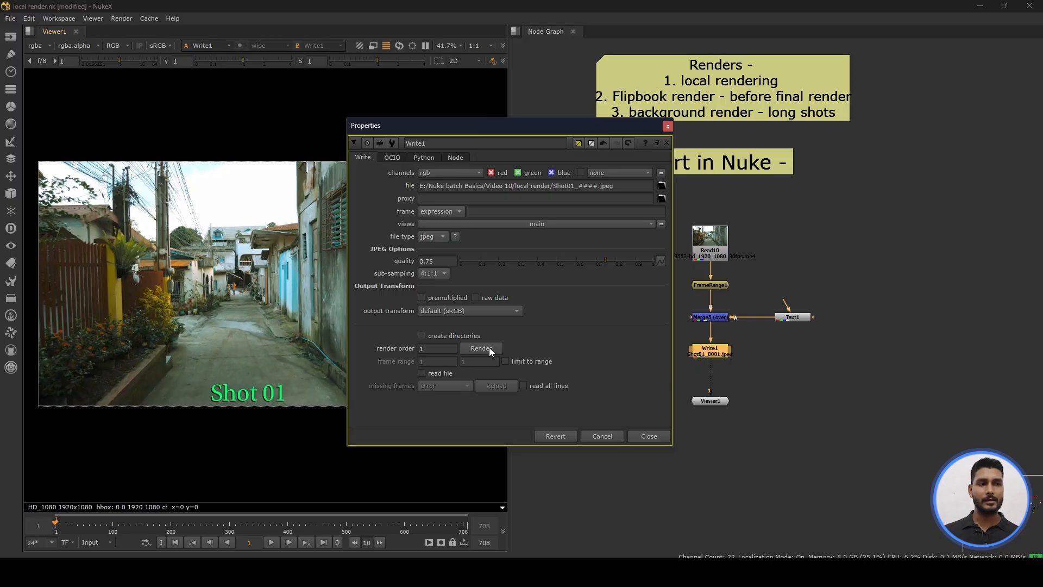
drag(506, 232, 470, 229)
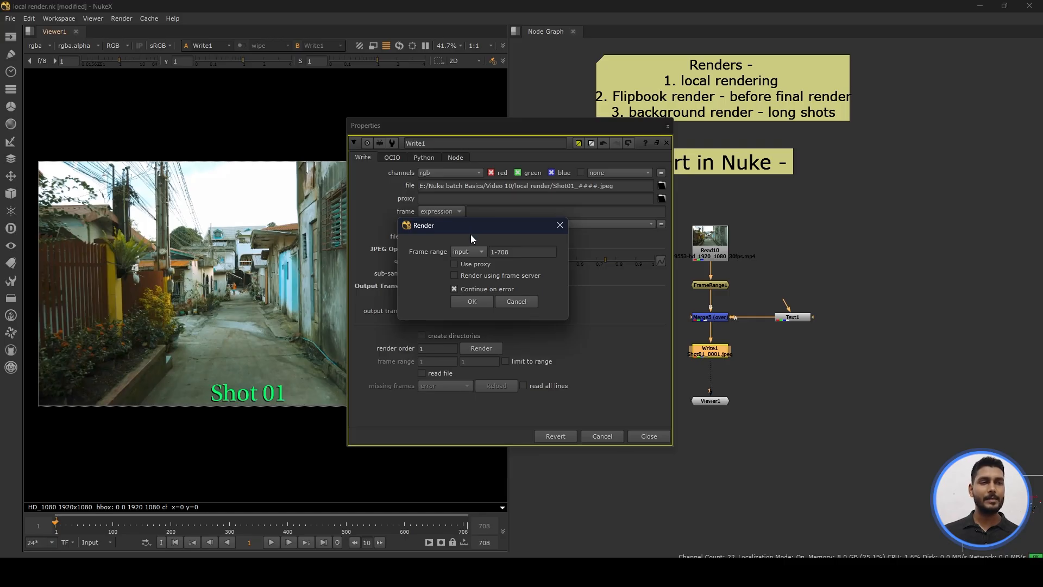
click(477, 251)
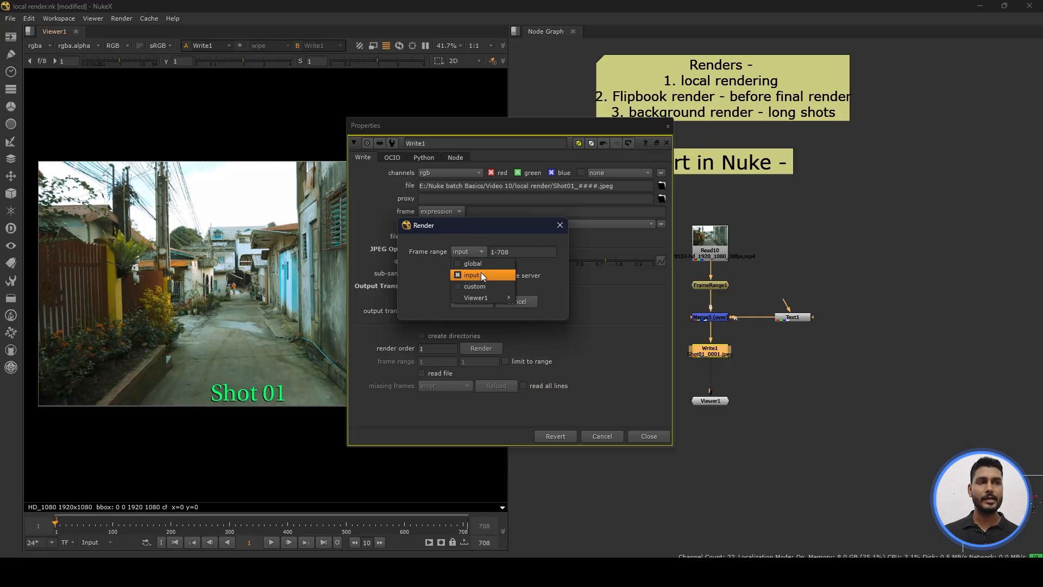
click(484, 287)
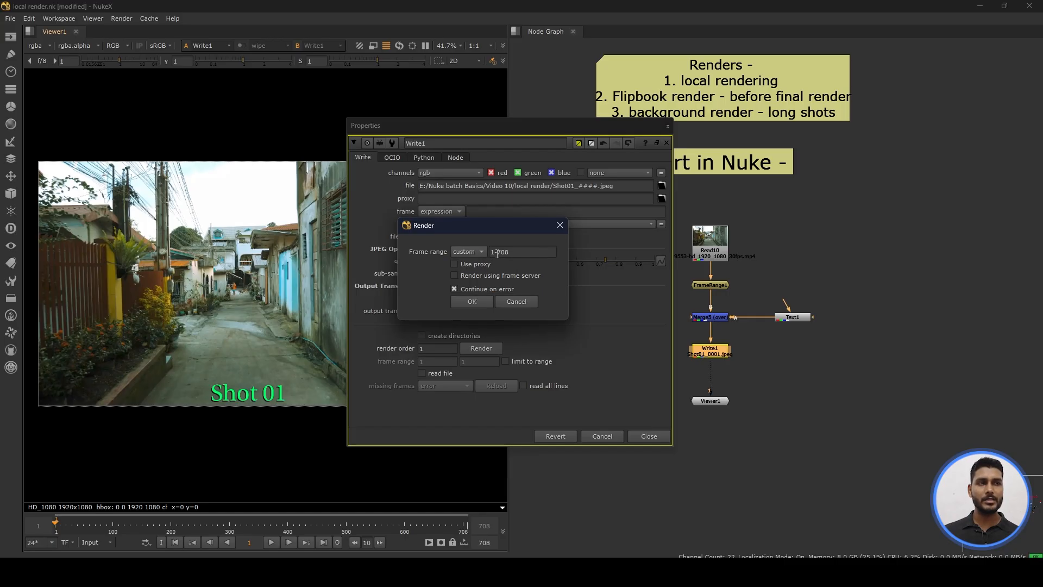
drag(496, 252, 525, 251)
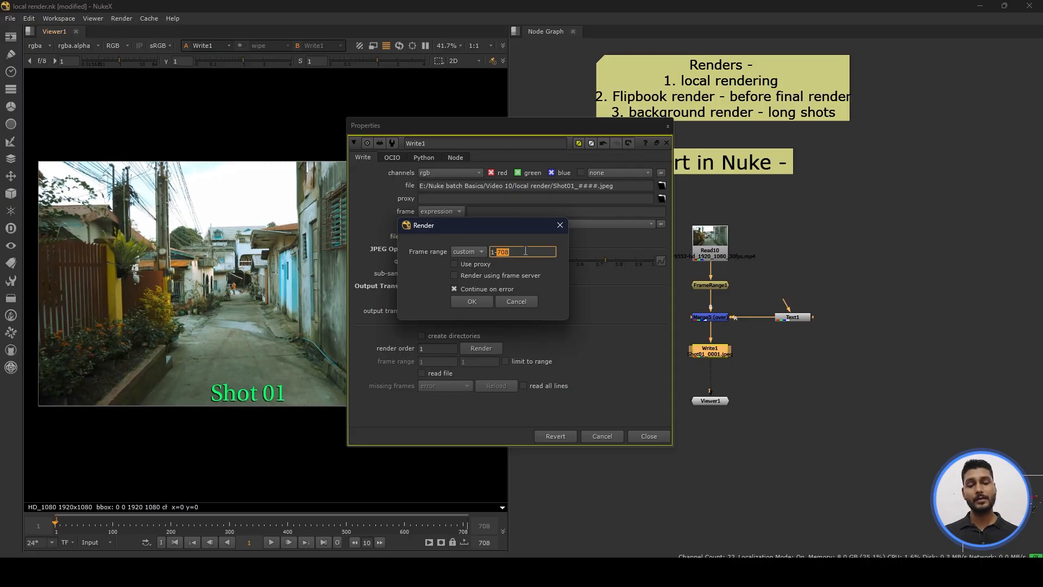
text(50)
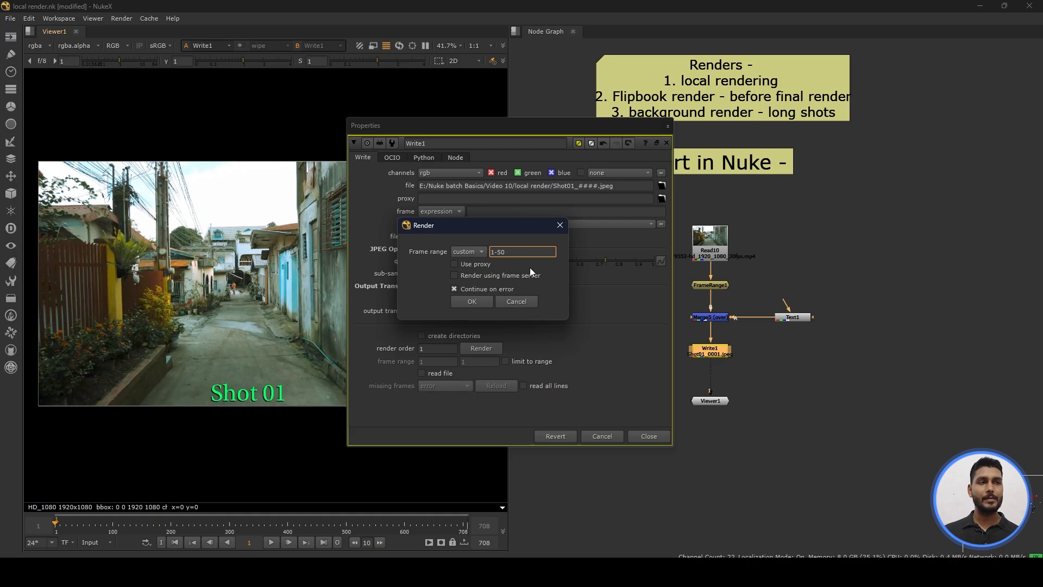
click(482, 300)
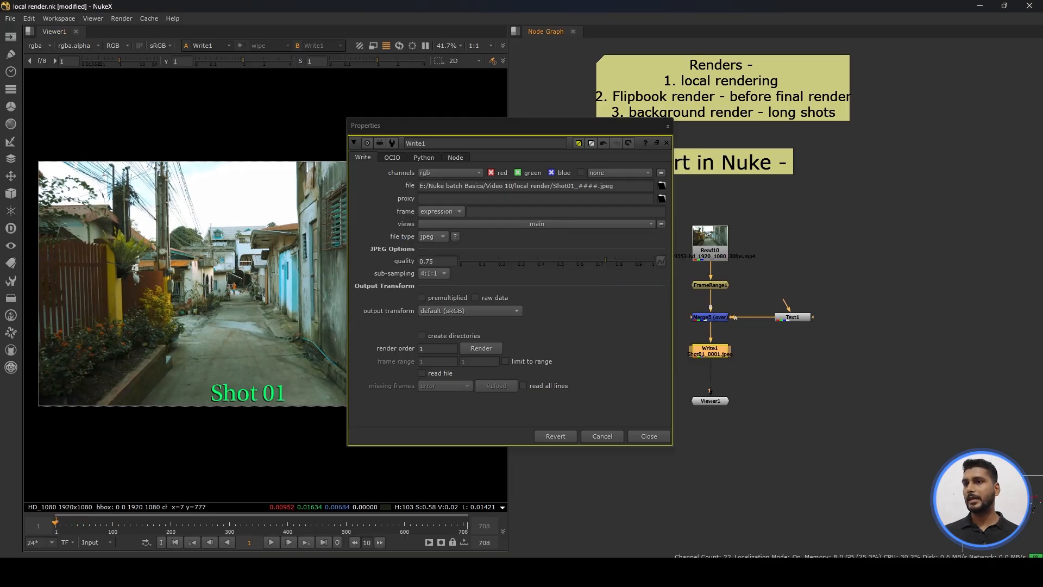
Switch to File Explorer and inspect the rendered Shot01 frames in the local render folder inside Video 10
key(alt+Tab)
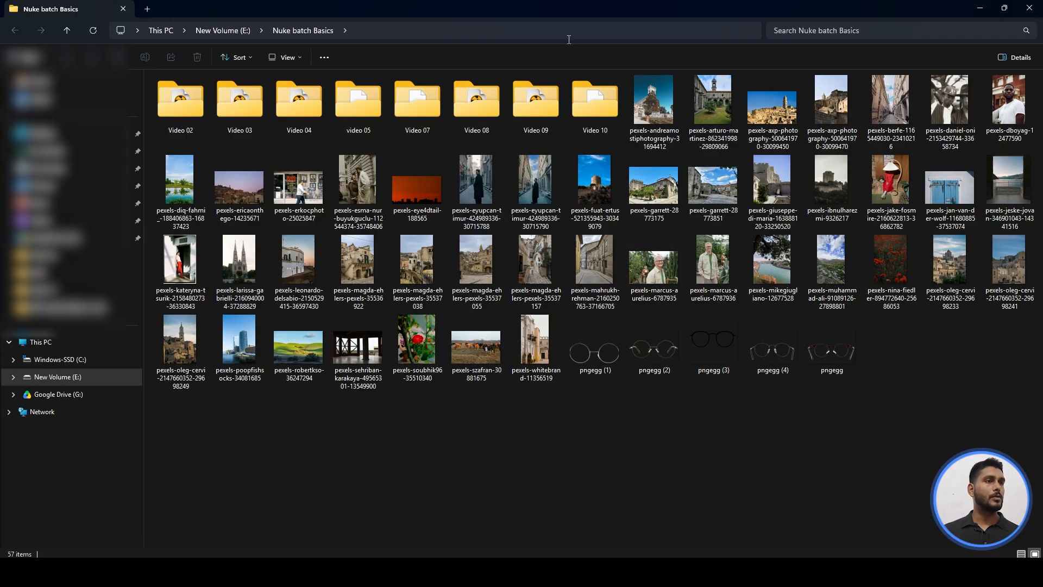
double_click(587, 103)
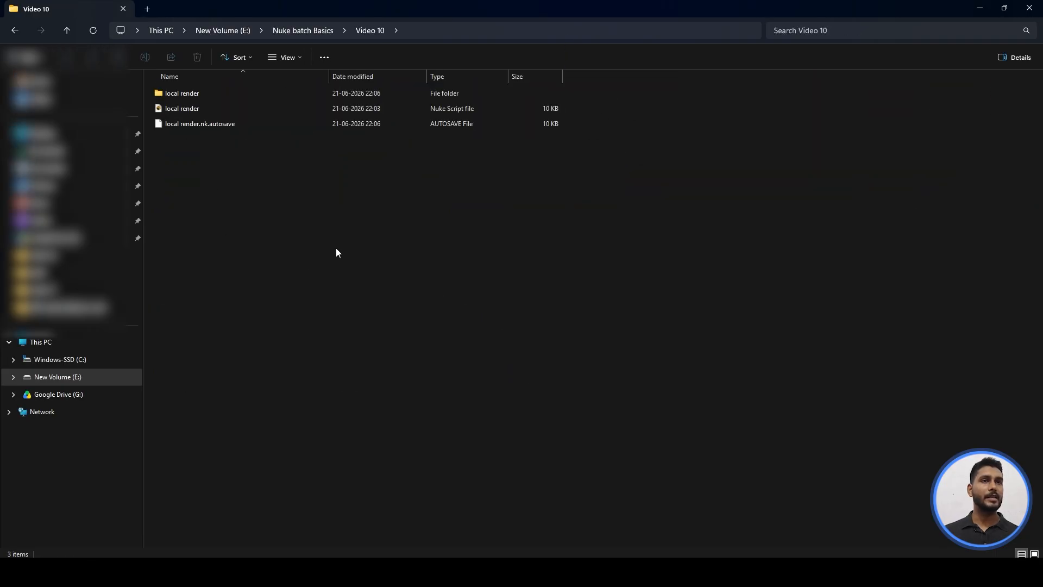
ctrl+scroll(307, 184, up, 5)
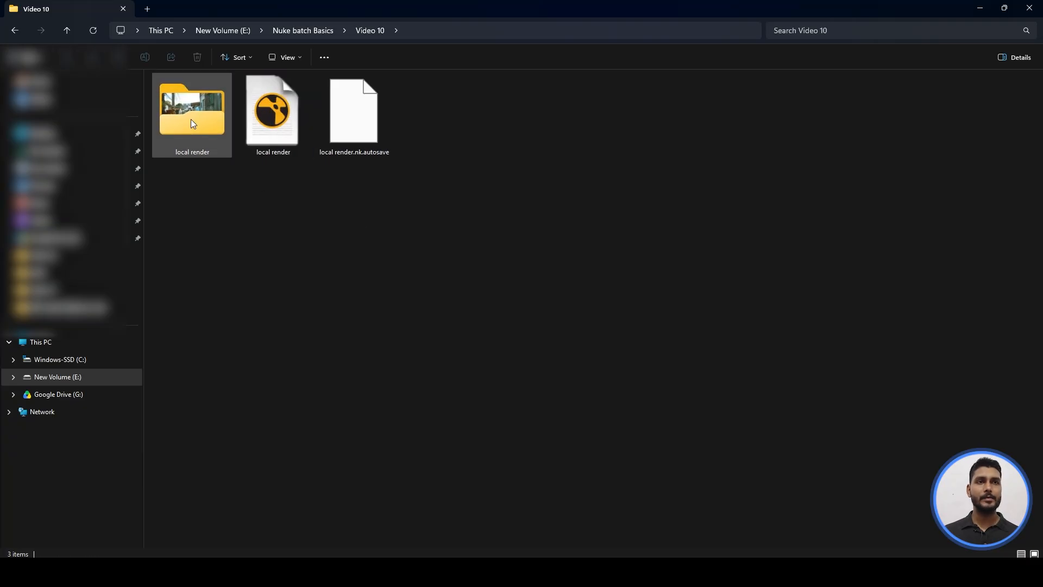
mouse_move(191, 119)
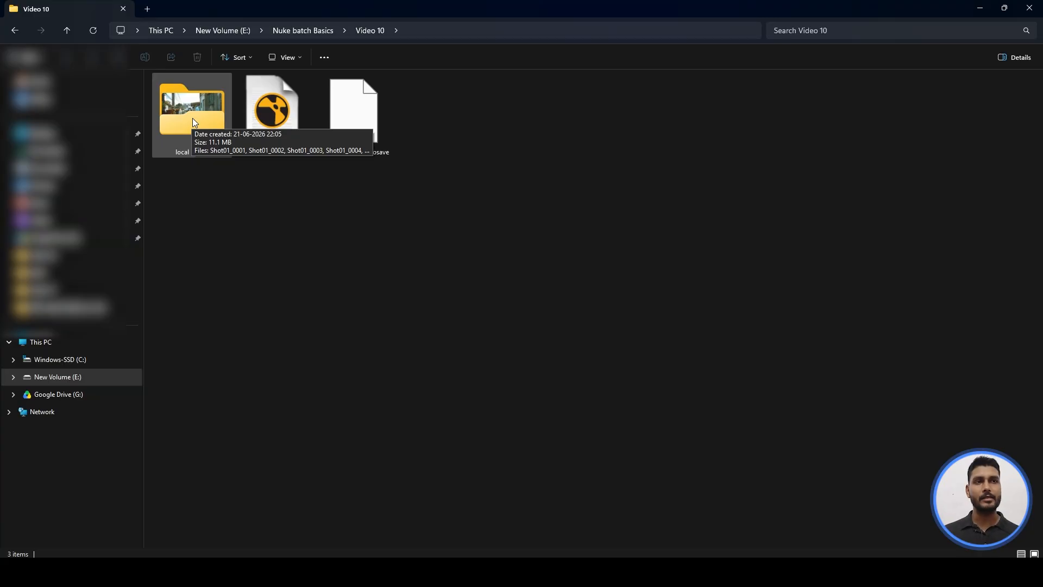
double_click(193, 119)
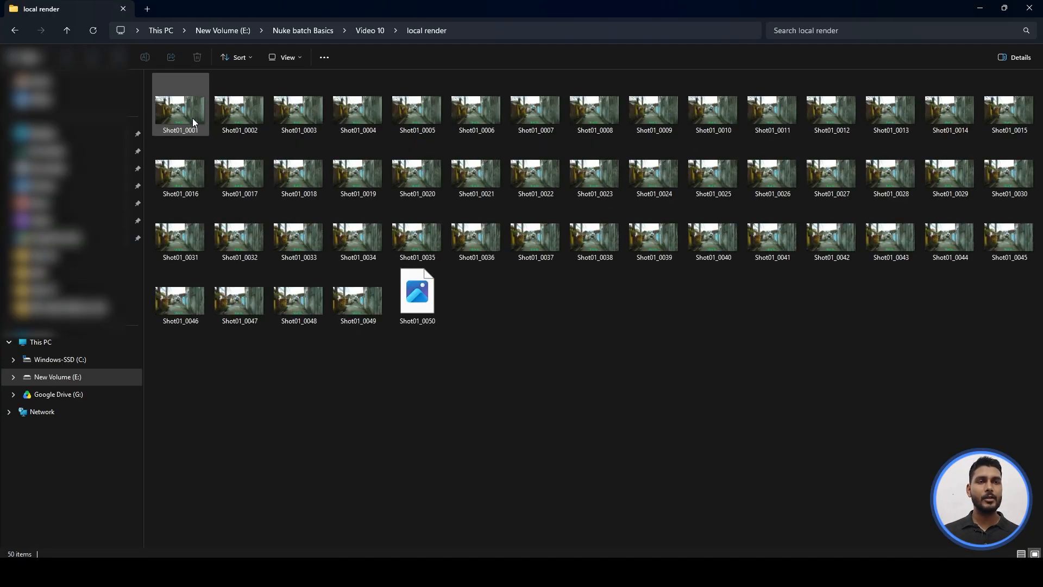
mouse_move(188, 135)
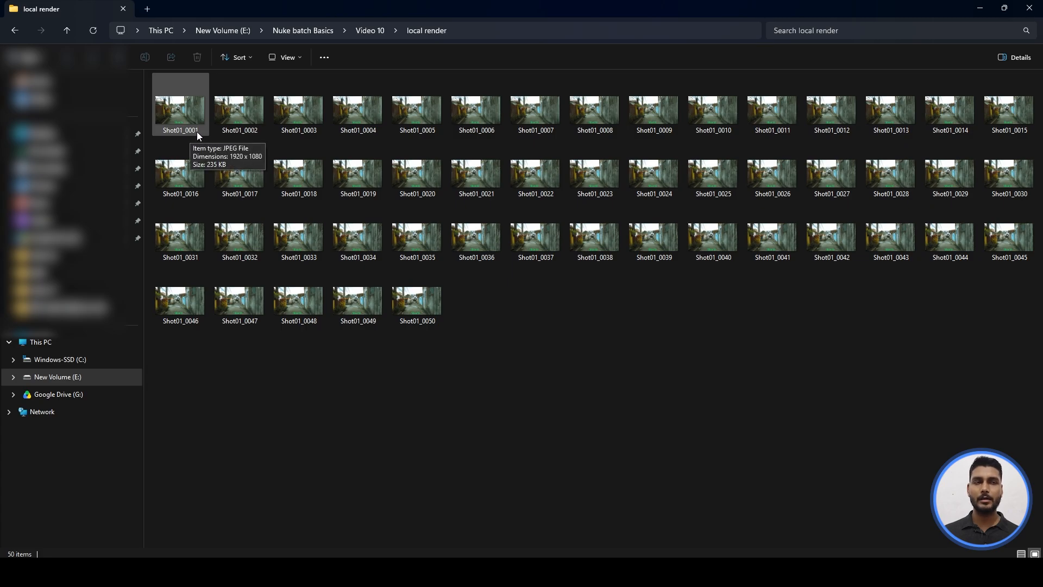
click(16, 31)
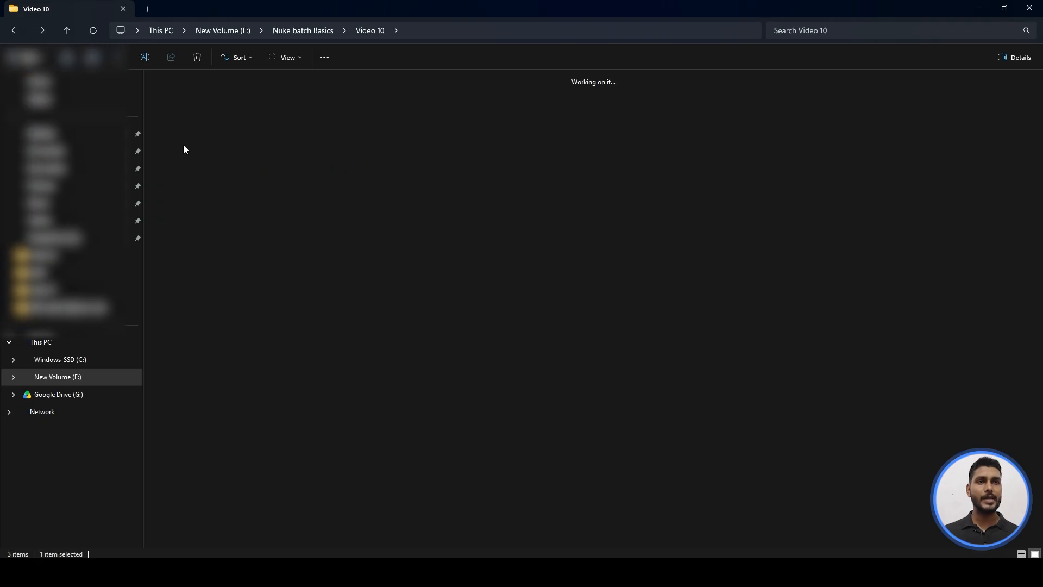
double_click(175, 134)
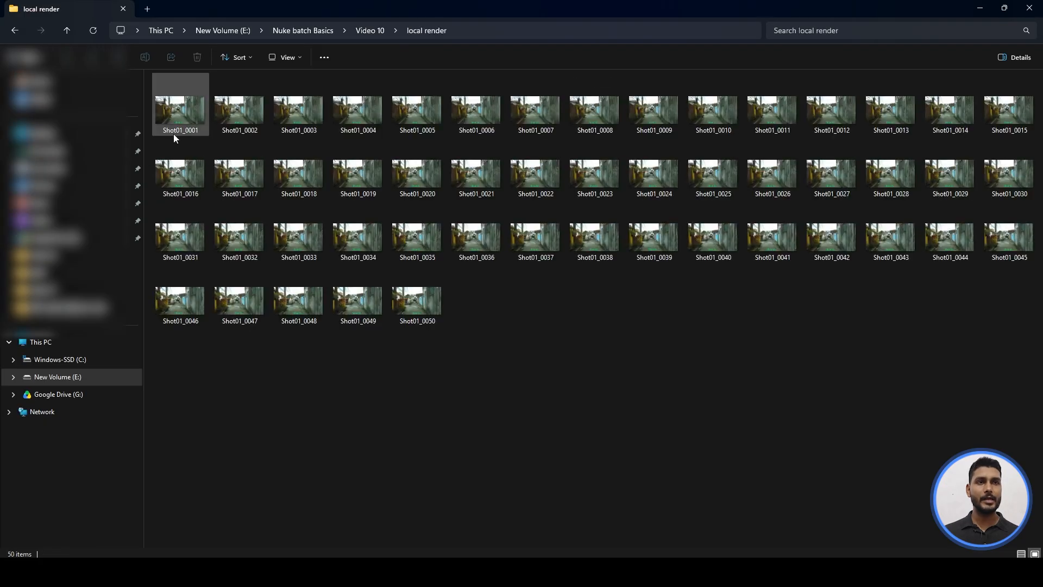
Bring the local render folder from Video 10 into Nuke's node graph, close the Write properties, and place the new Read node and Viewer1 left of the branch
click(14, 33)
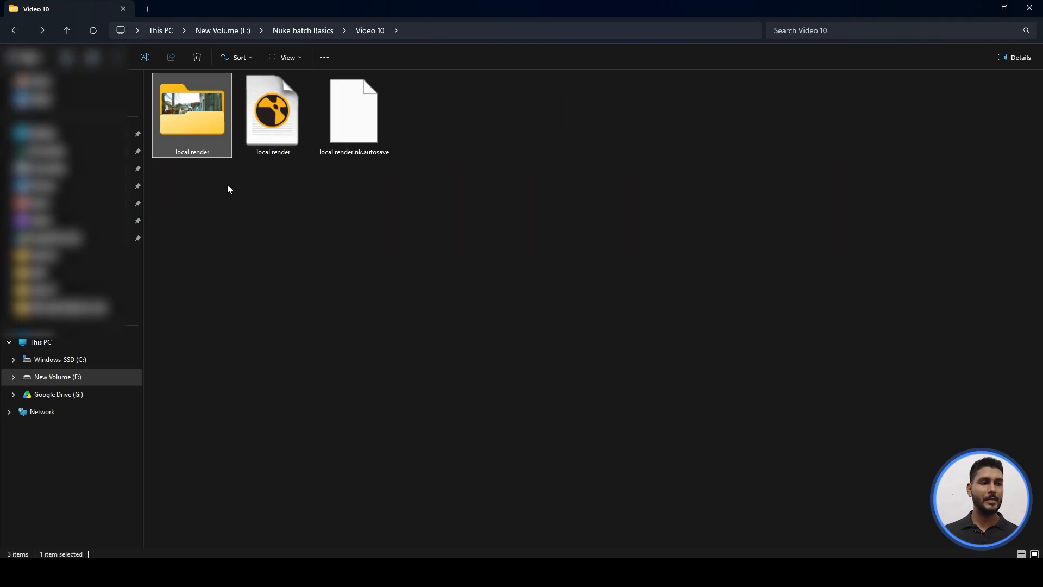
drag(189, 100, 847, 271)
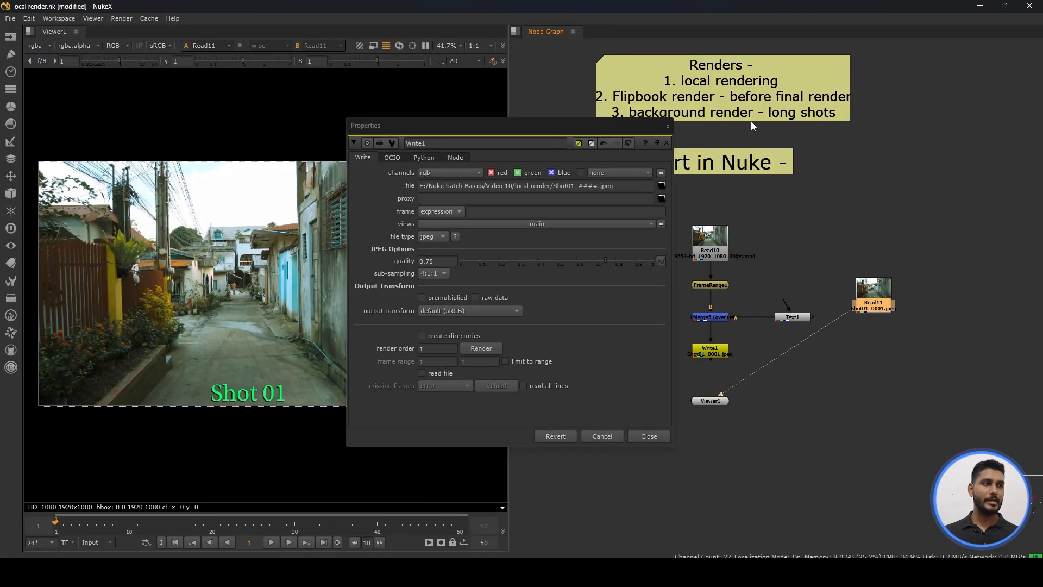
click(668, 126)
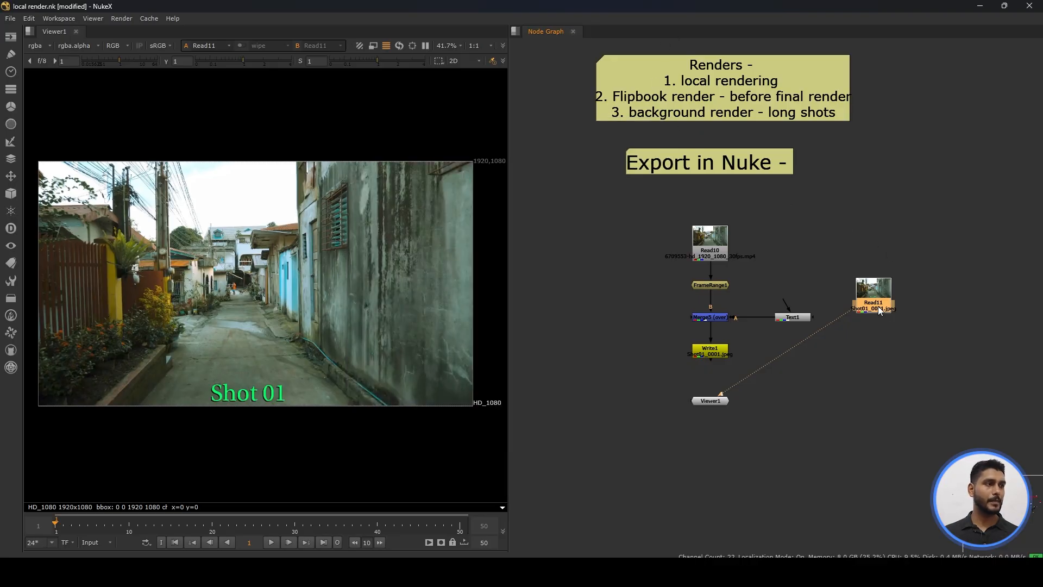
drag(878, 306, 578, 351)
drag(703, 404, 700, 403)
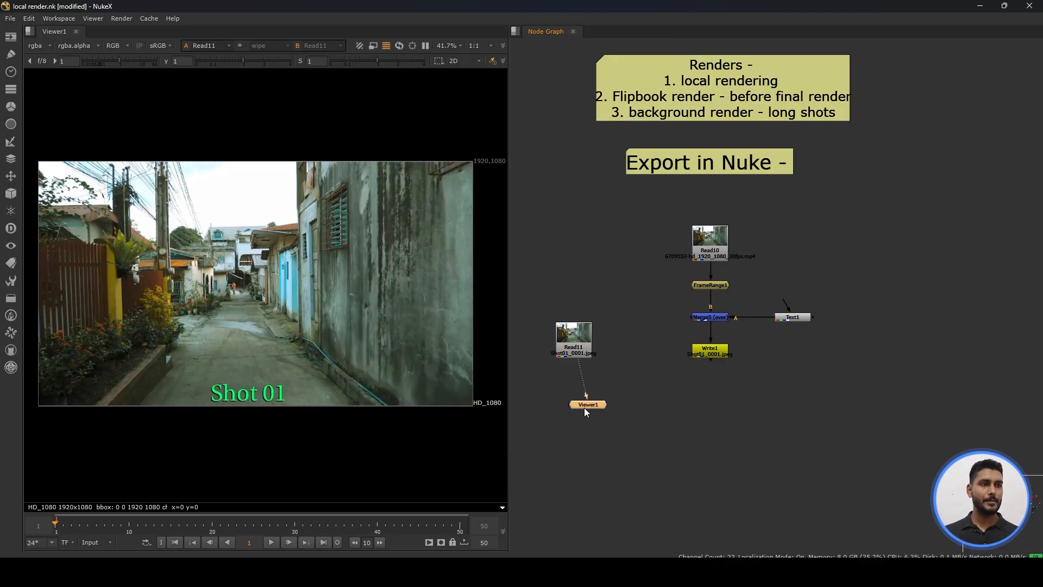
drag(584, 407, 574, 425)
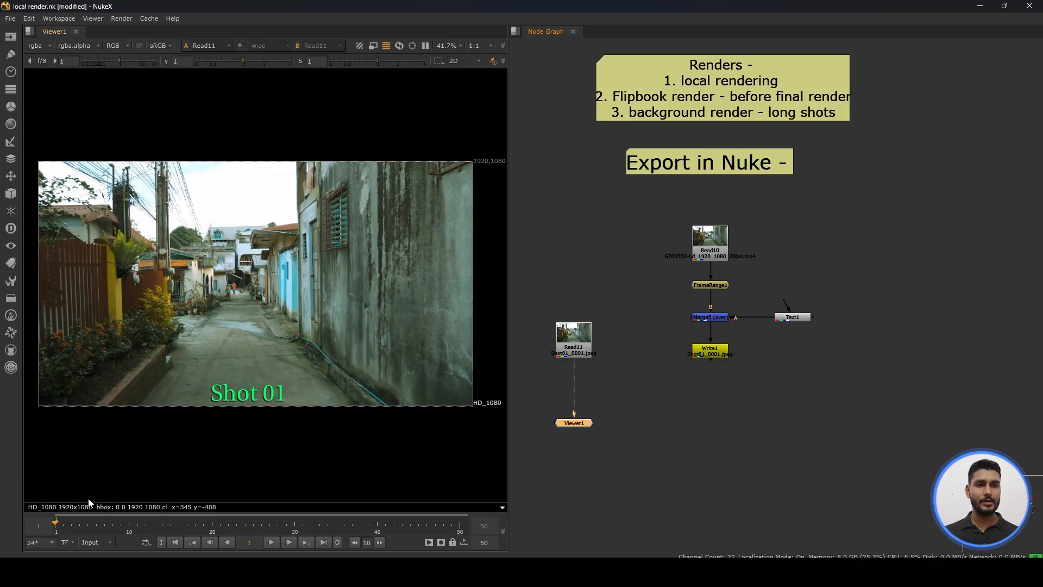
Play back the rendered Shot01 sequence in the viewer, then return to the first frame
click(269, 543)
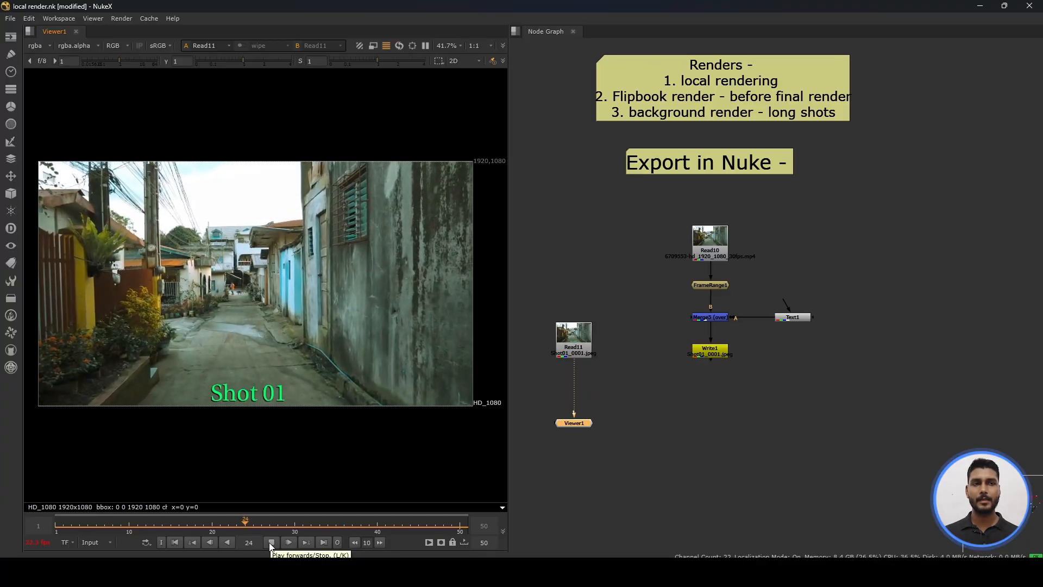
click(270, 542)
click(175, 542)
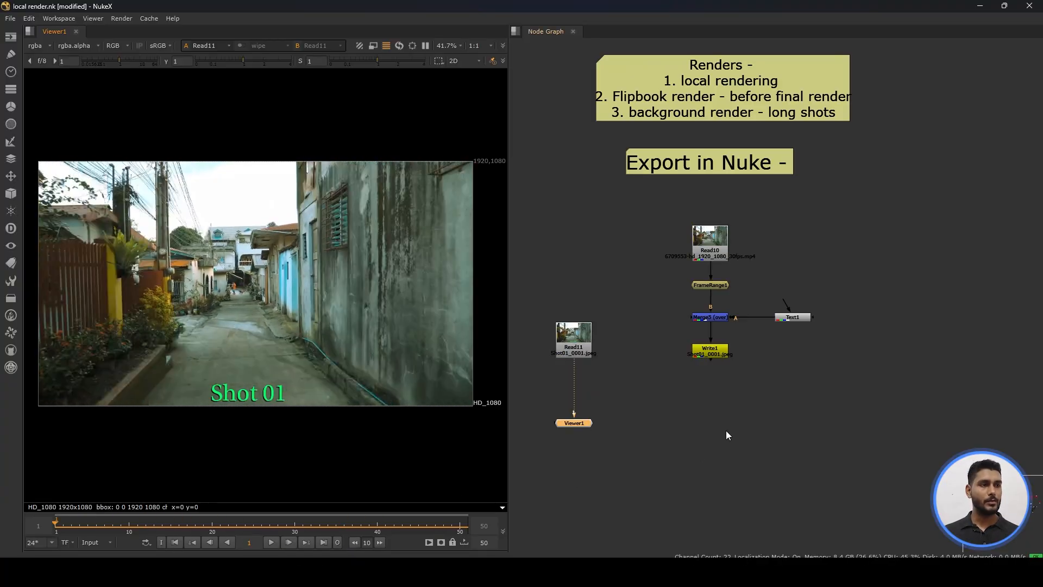
Move the rendered sequence's Read node and Viewer1 together farther up and away from the Write branch
drag(626, 289, 532, 444)
click(673, 351)
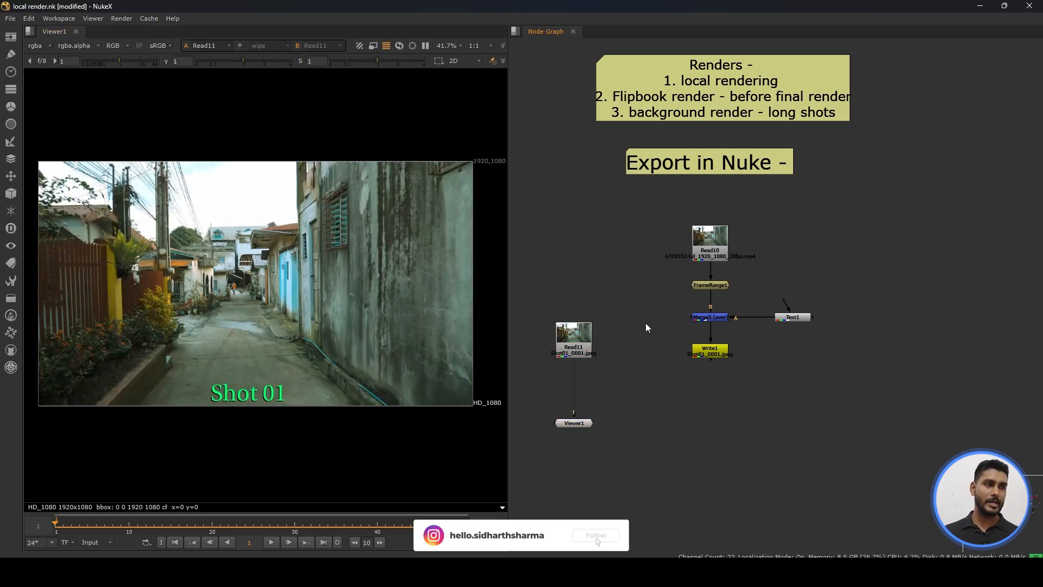
drag(633, 288, 498, 448)
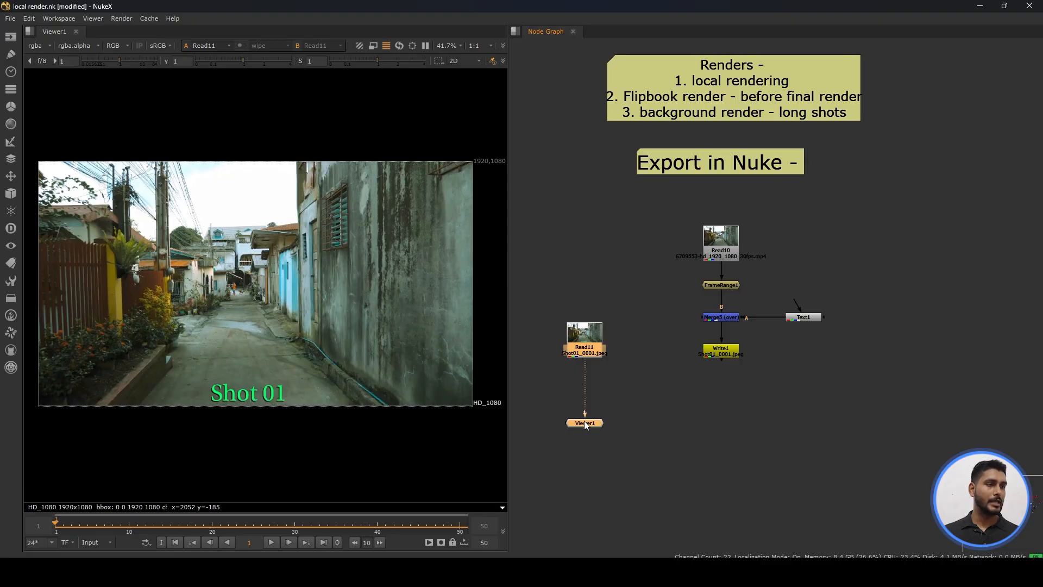
drag(586, 426, 560, 313)
click(643, 405)
Add a StickyNote in the empty area right of the Read10 node
middle_drag(876, 230, 833, 277)
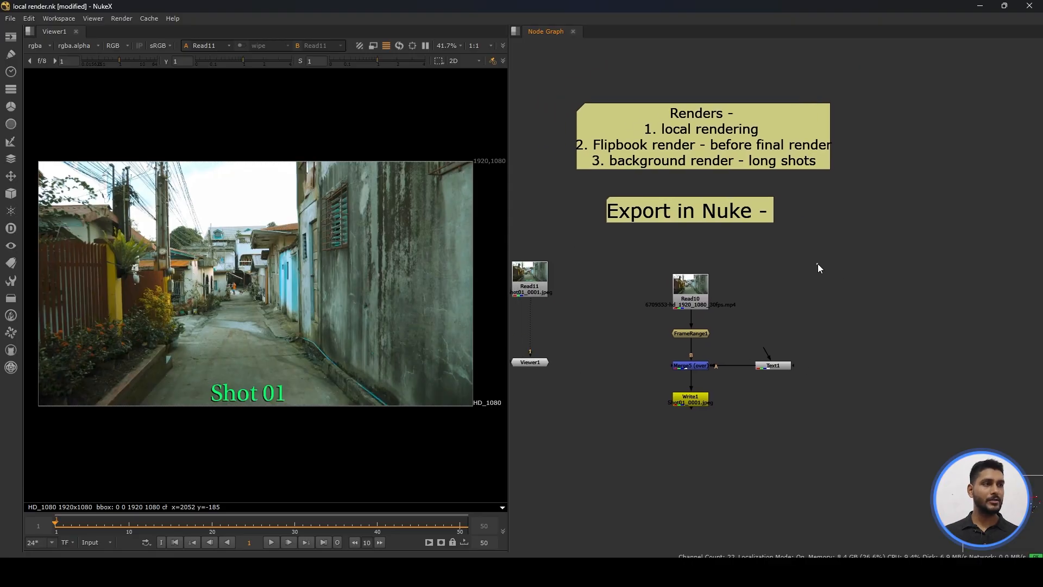
key(Tab)
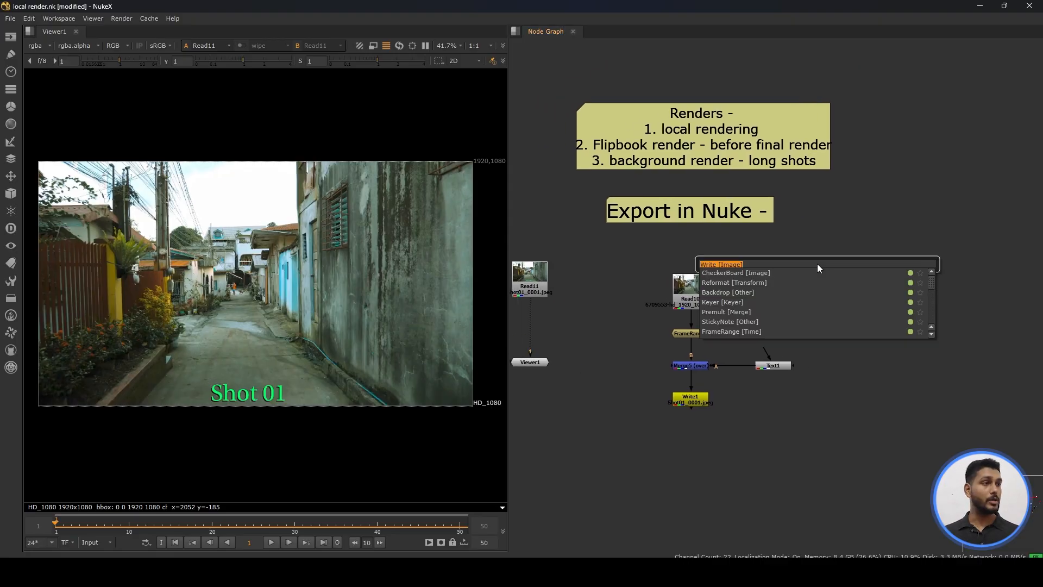
text(stc)
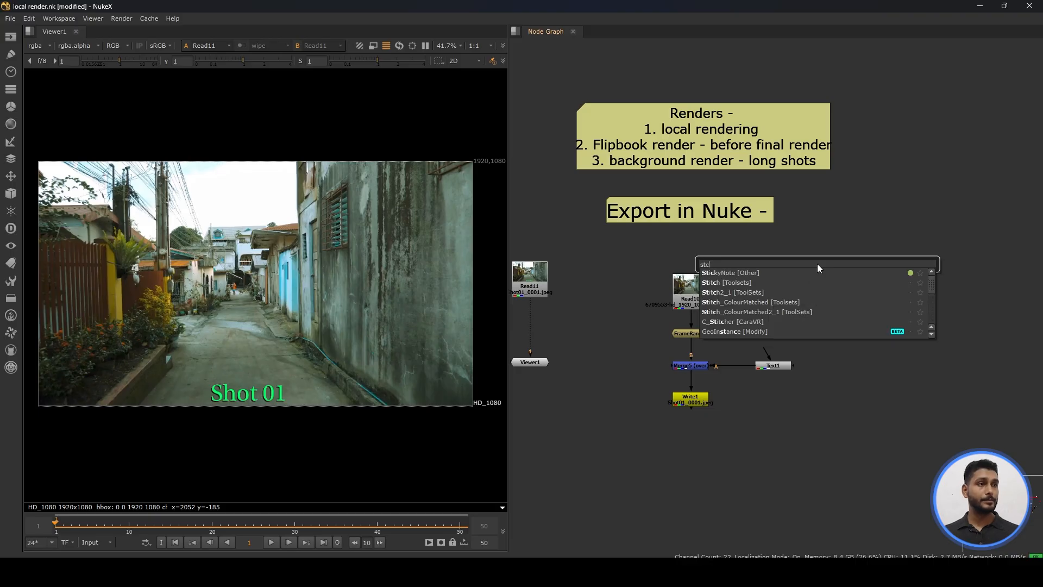
text(k)
key(Return)
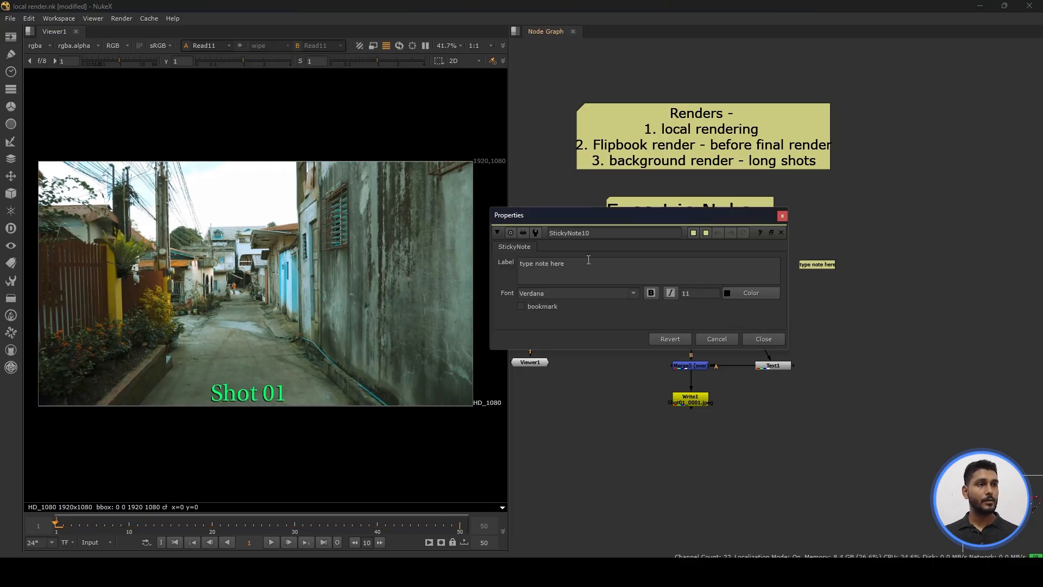
Replace the new sticky note's placeholder label with the heading "Naming convention -"
drag(589, 260, 493, 267)
text(NAming)
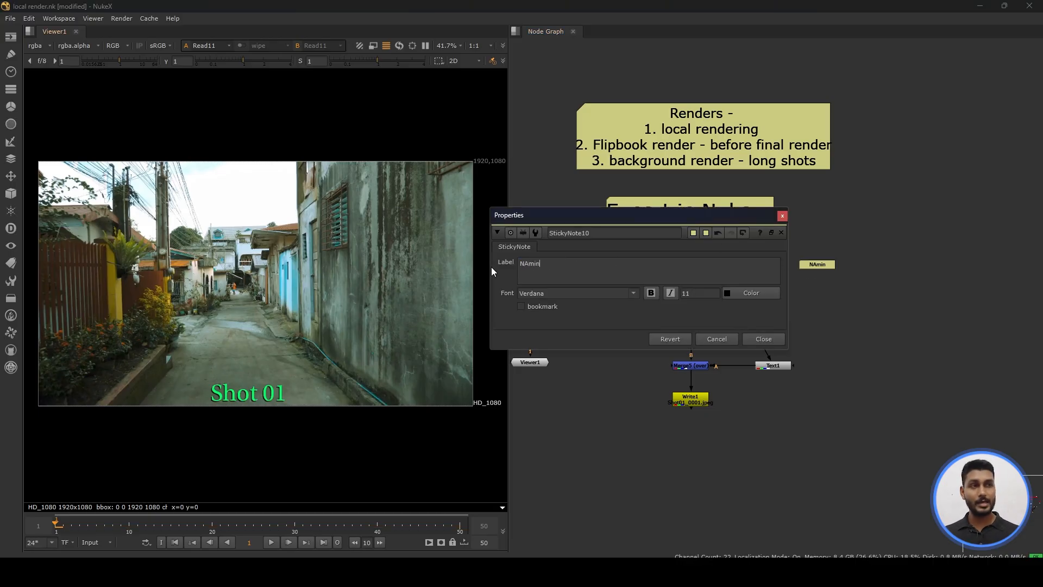
key(BackSpace)
key(BackSpace)
key(BackSpace)
key(BackSpace)
key(BackSpace)
key(BackSpace)
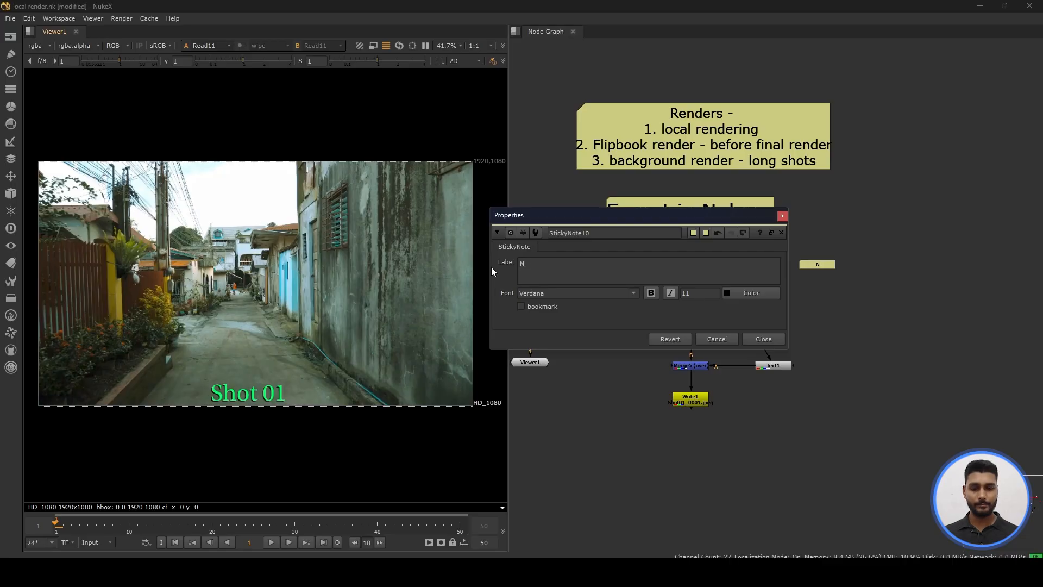
text(aming convention -)
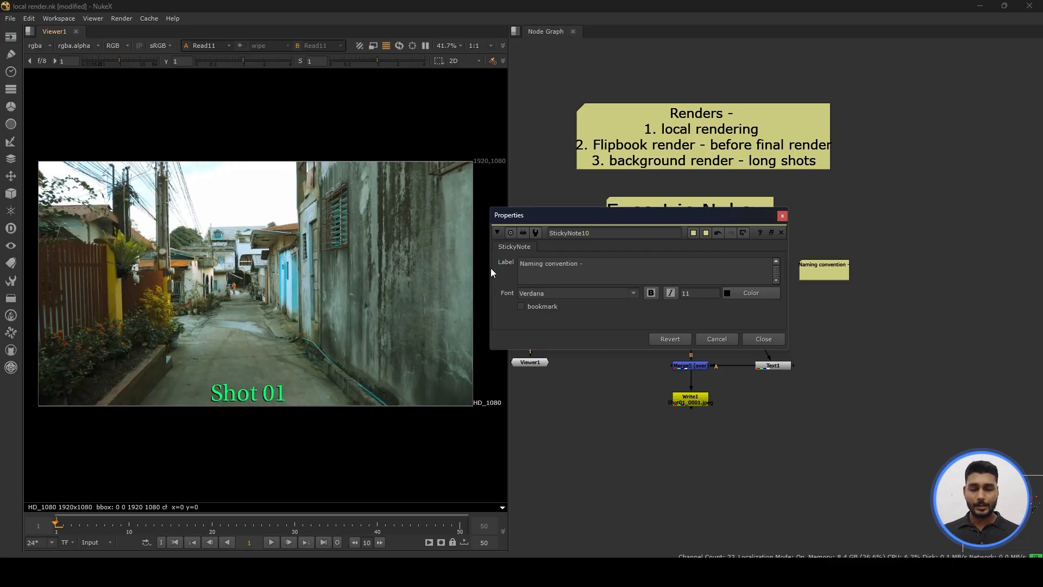
key(BackSpace)
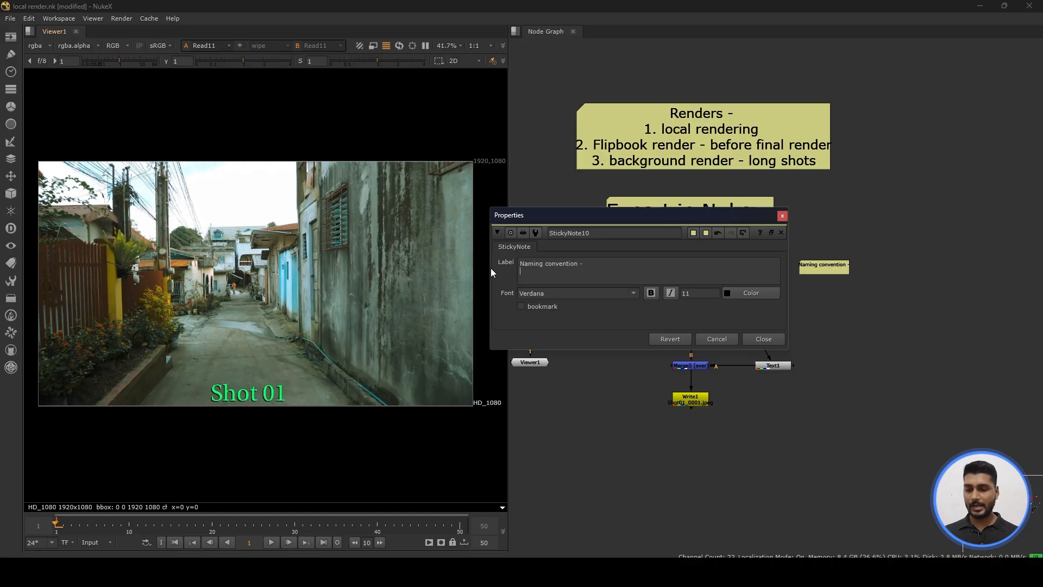
Add the line "Shotname_####.FOrmat of the image sequence" below the heading in the naming convention note's label
key(Return)
text(S)
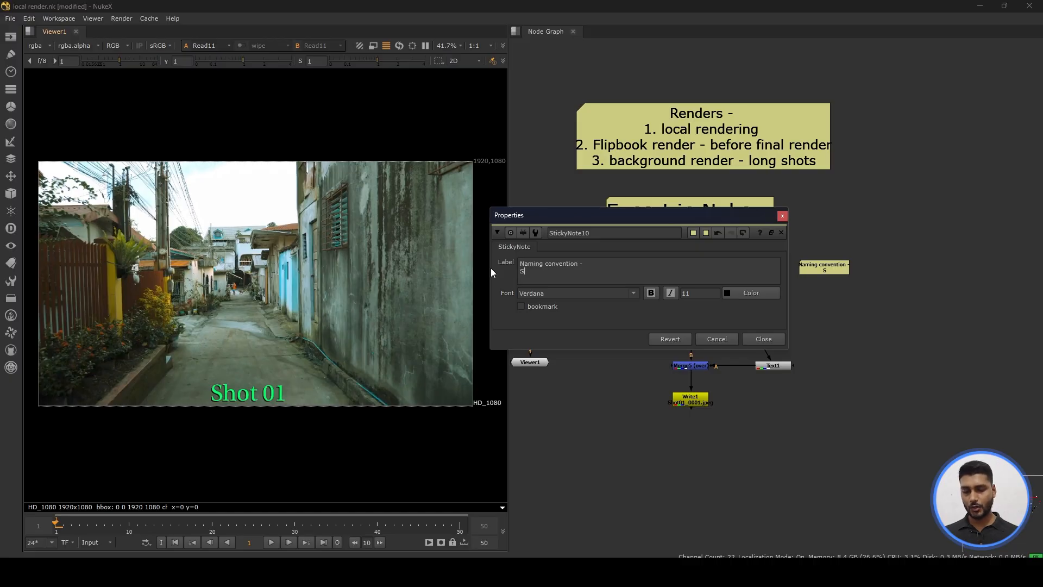
text(hotname_)
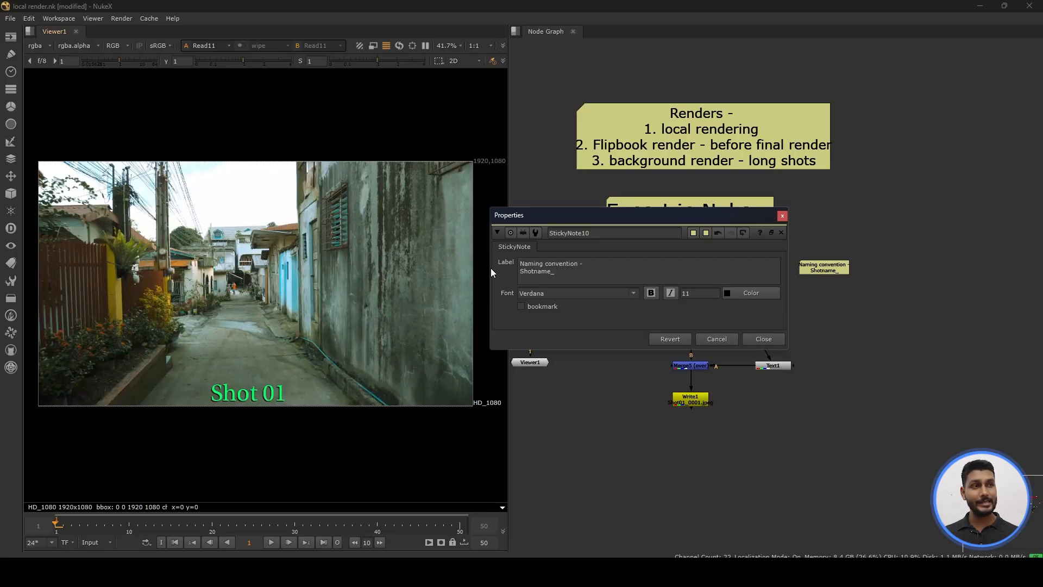
text(####)
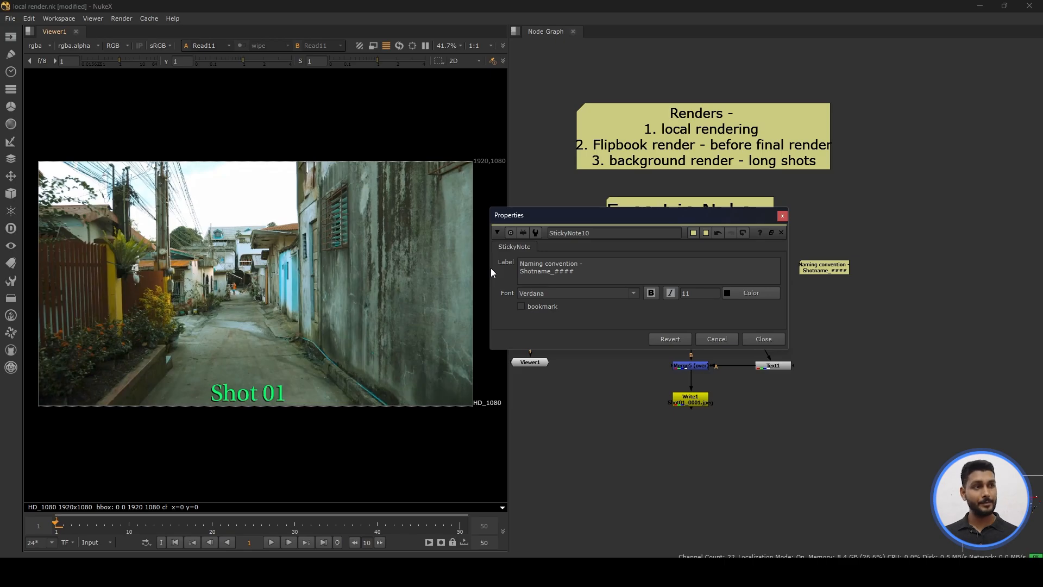
text(.)
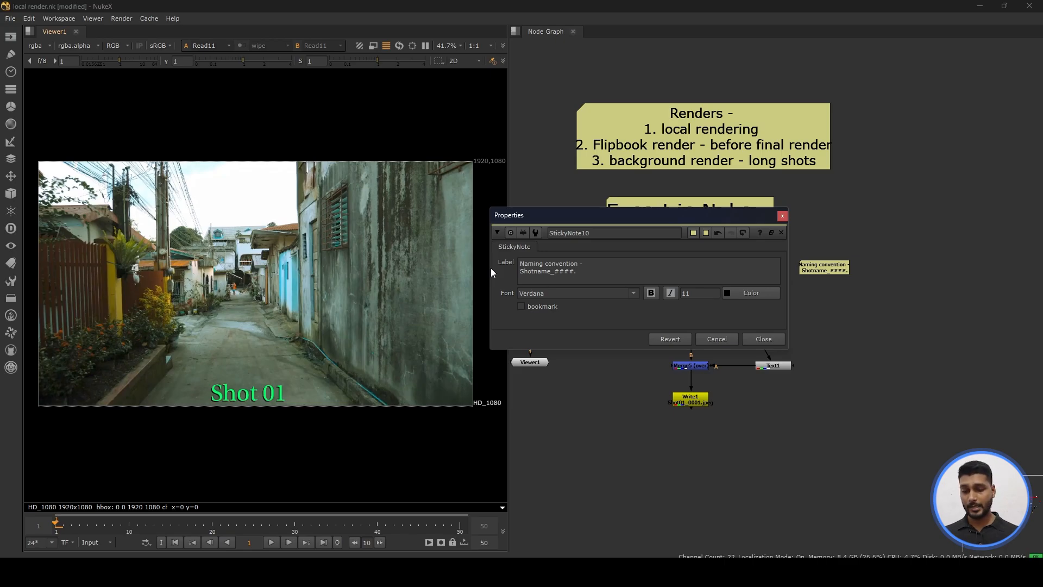
text(FOrmat of )
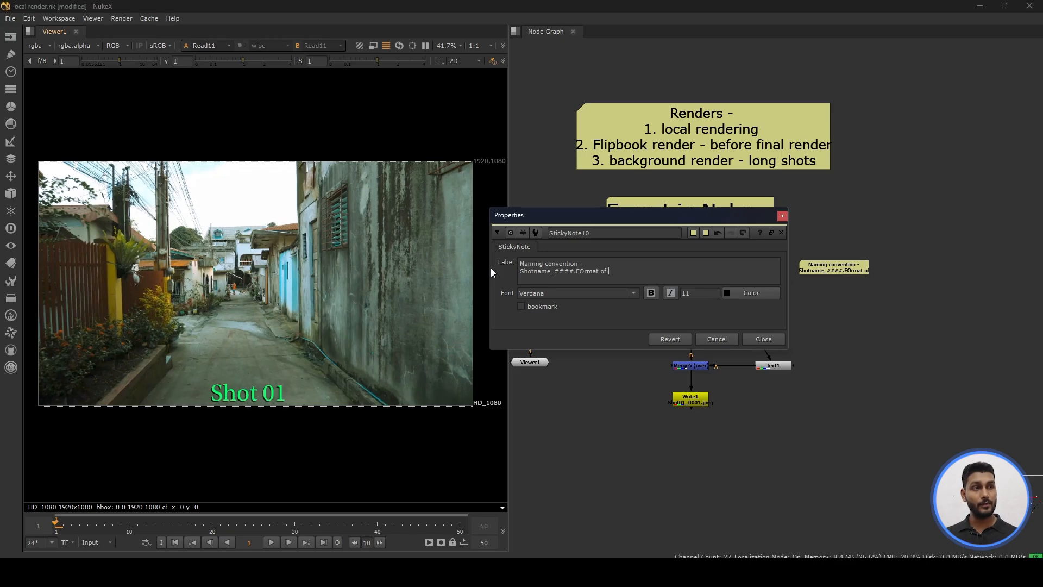
text(the imag)
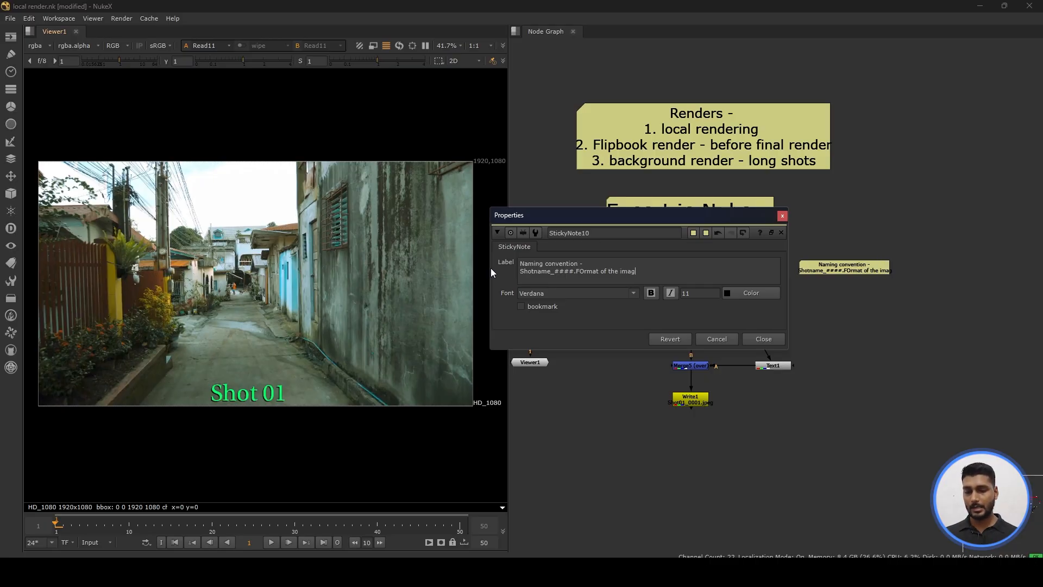
text(e sequen)
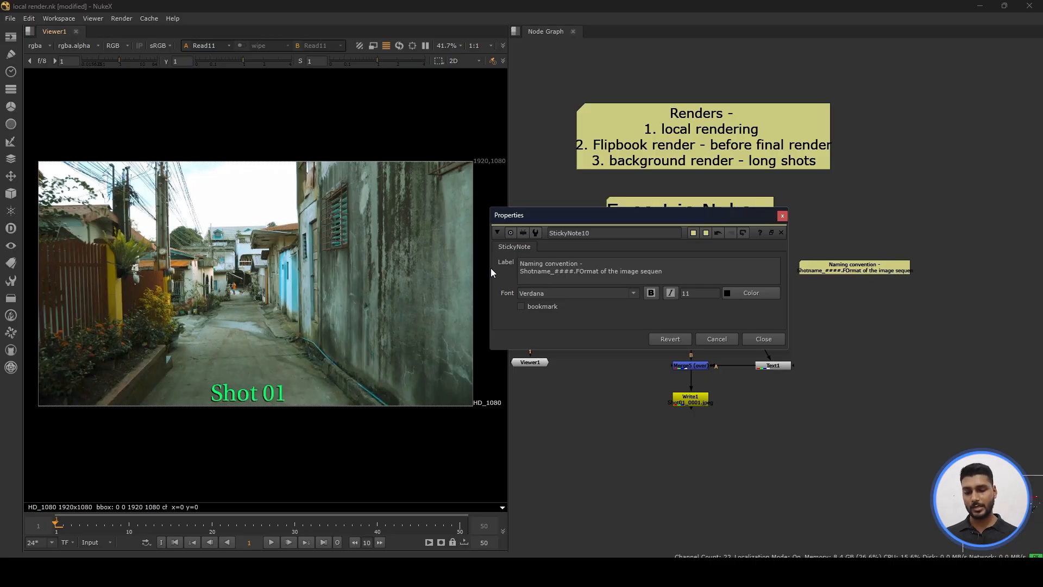
text(ce)
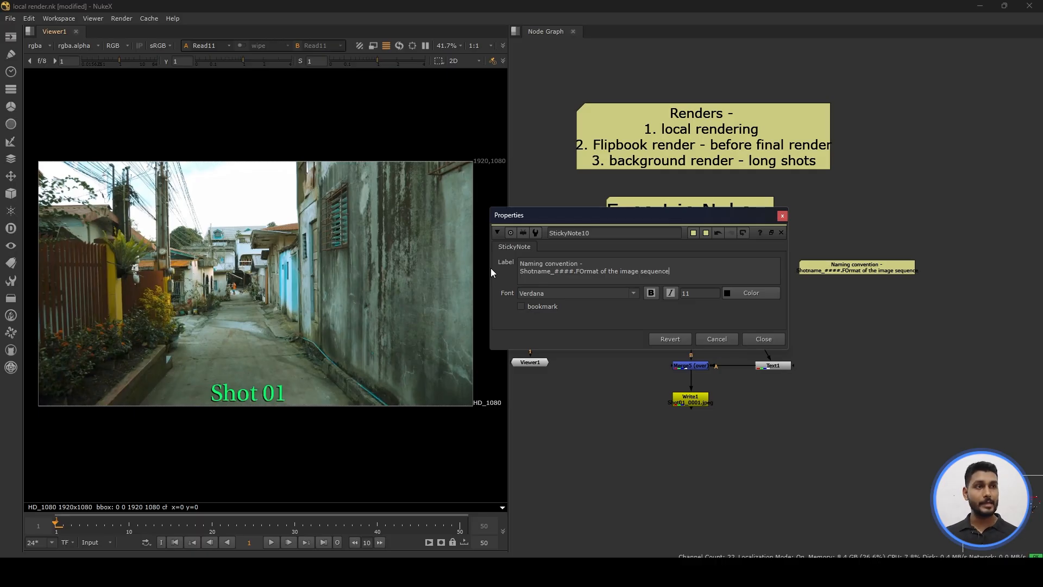
Add a third line with the example "Eg - shot01_##.exr" to the naming convention note's label
key(Return)
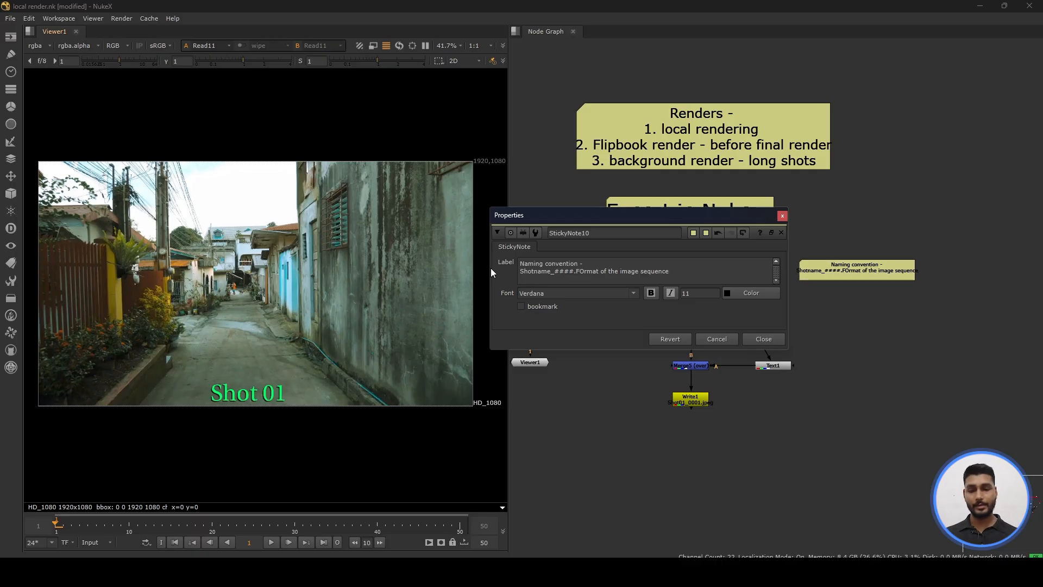
text(Eg)
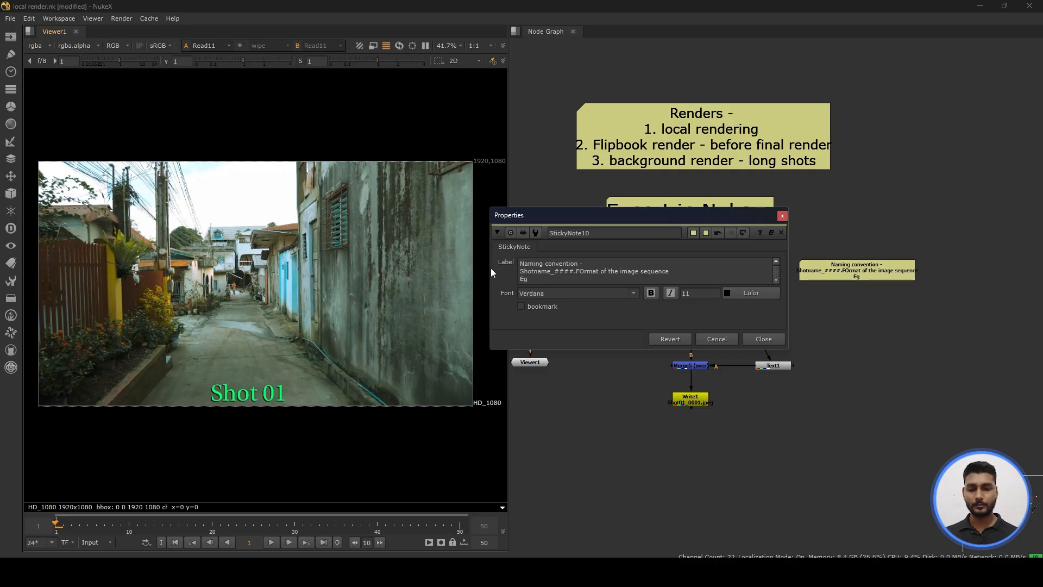
text( - shot01)
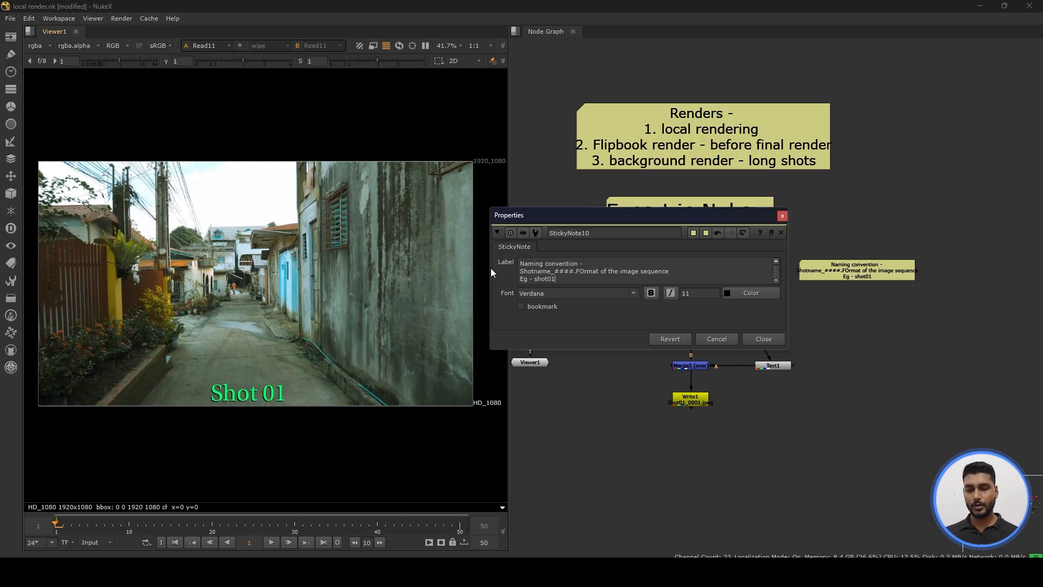
text(_)
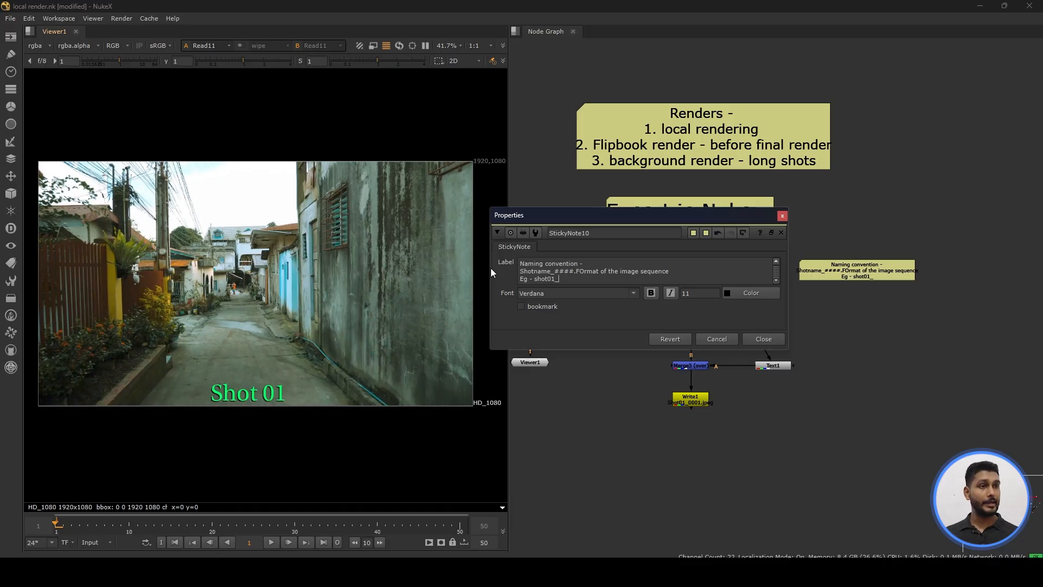
text(##)
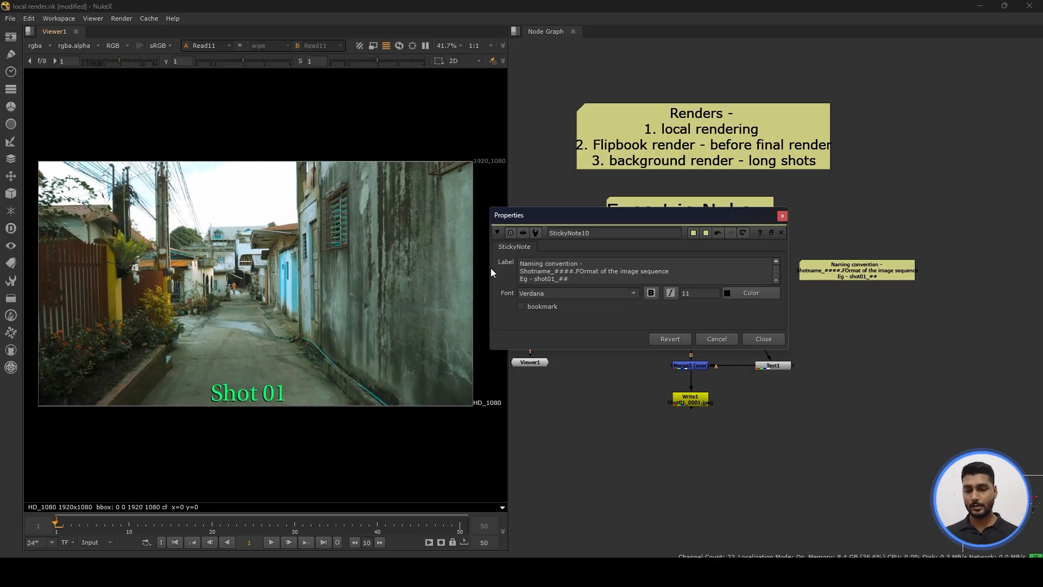
text(.exr)
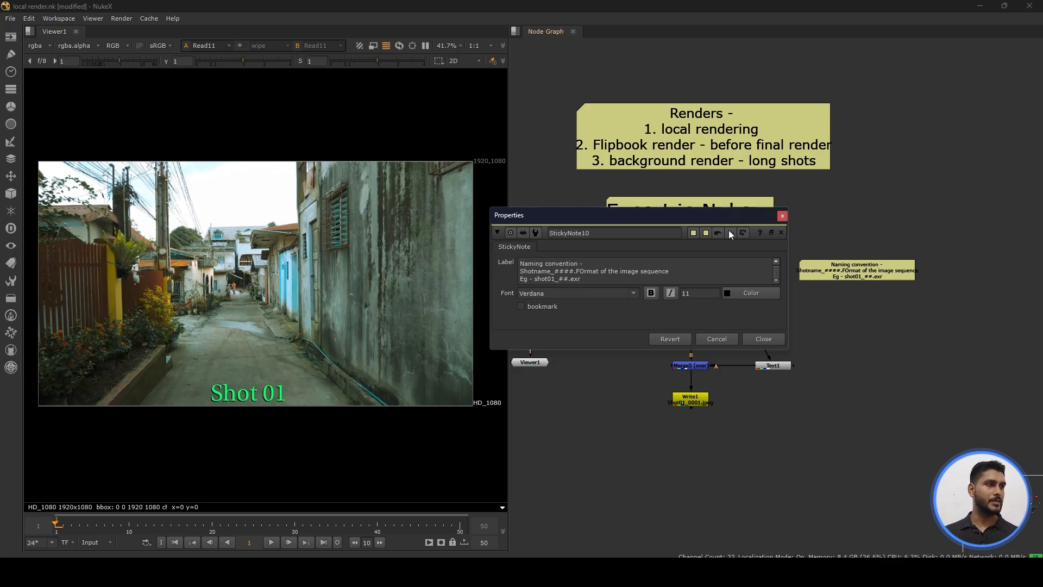
Set the naming convention note's font size to 19
click(687, 296)
scroll(687, 298, up, 7)
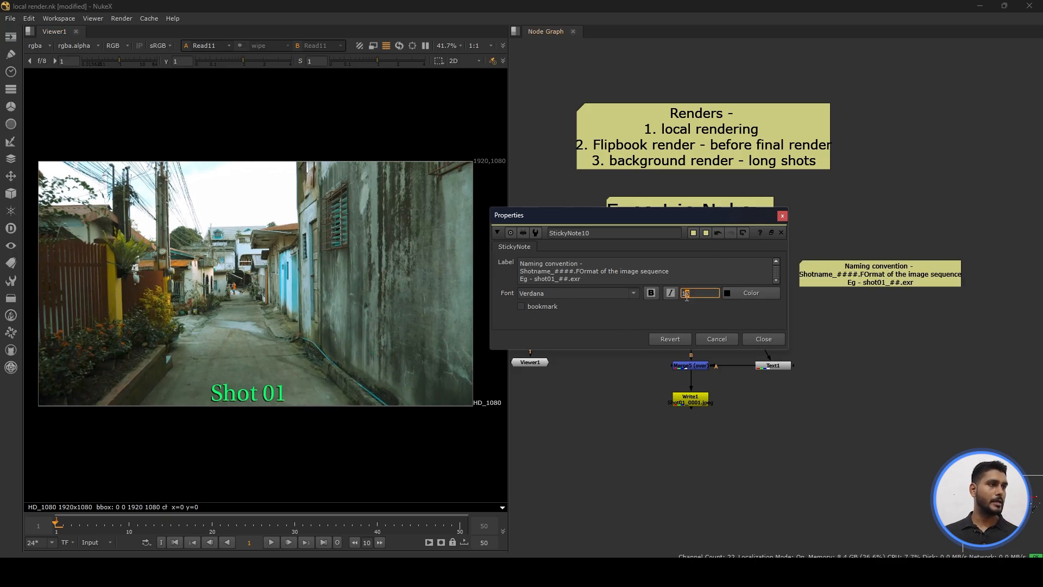
scroll(687, 297, up, 1)
scroll(687, 298, down, 1)
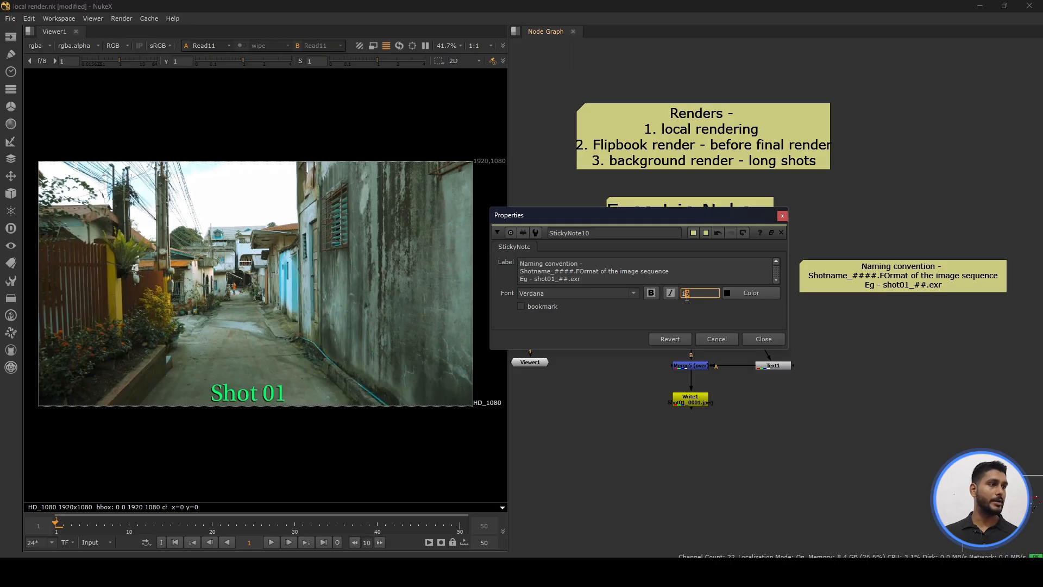
Correct the capitalisation of "Format" in the note's second line and close the note's properties
click(585, 272)
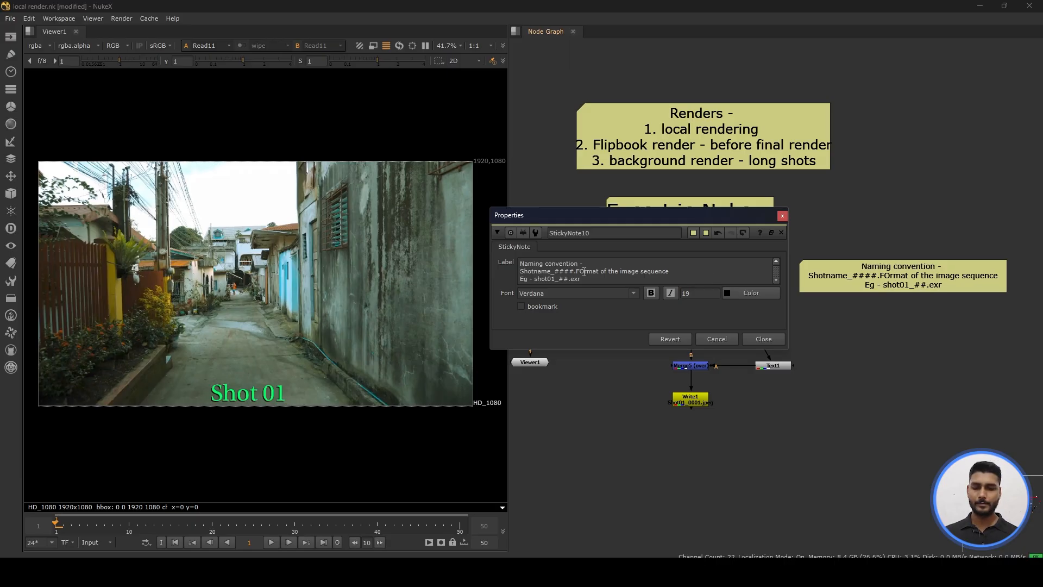
key(BackSpace)
text(o)
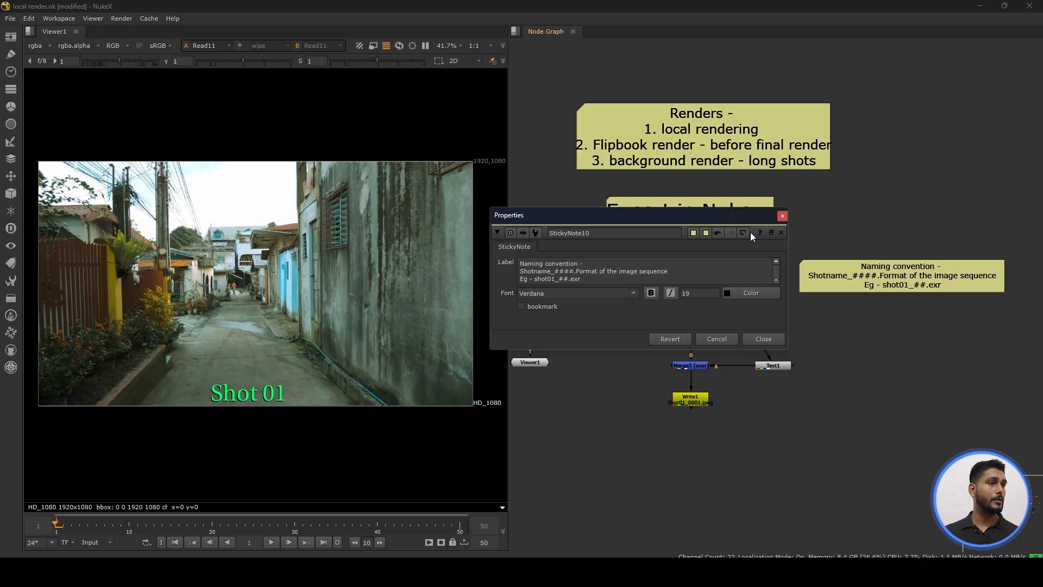
click(784, 216)
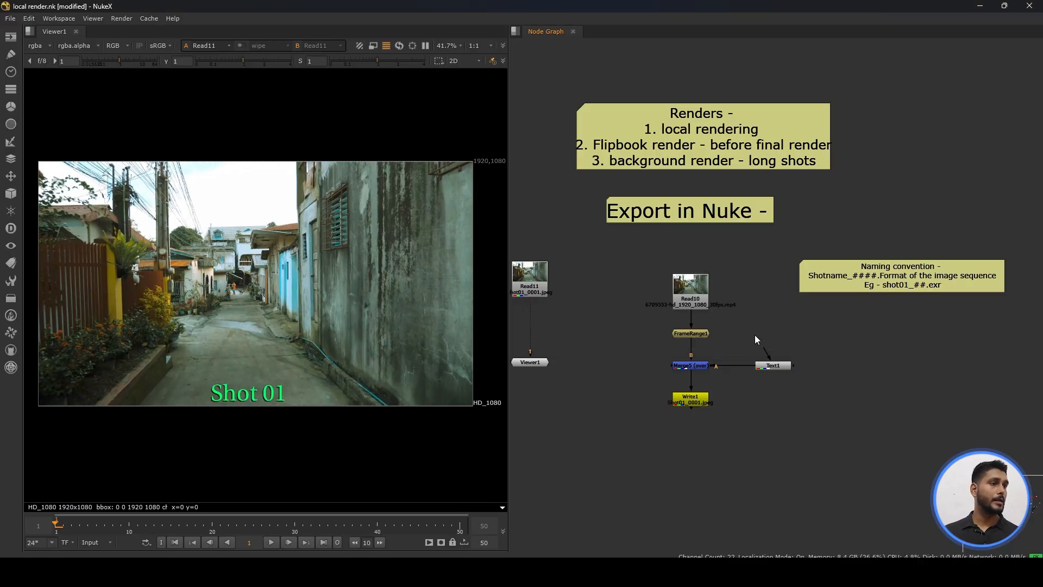
Connect Viewer1 to the Merge node and place it below, with Write1 moved aside to the left of the branch
scroll(754, 335, up, 1)
scroll(753, 331, down, 2)
middle_drag(753, 329, 770, 281)
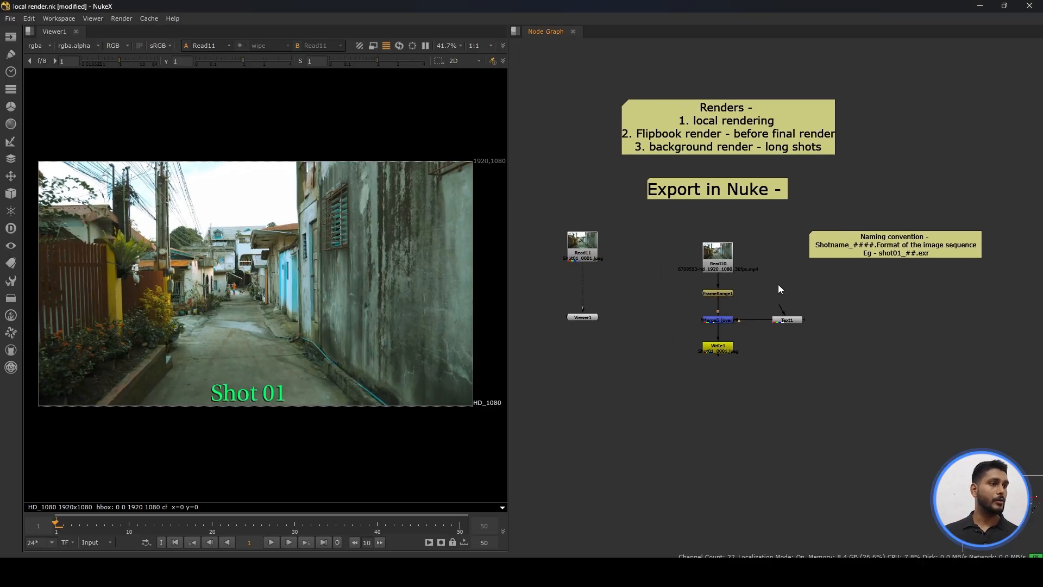
click(716, 349)
drag(716, 349, 664, 344)
click(717, 320)
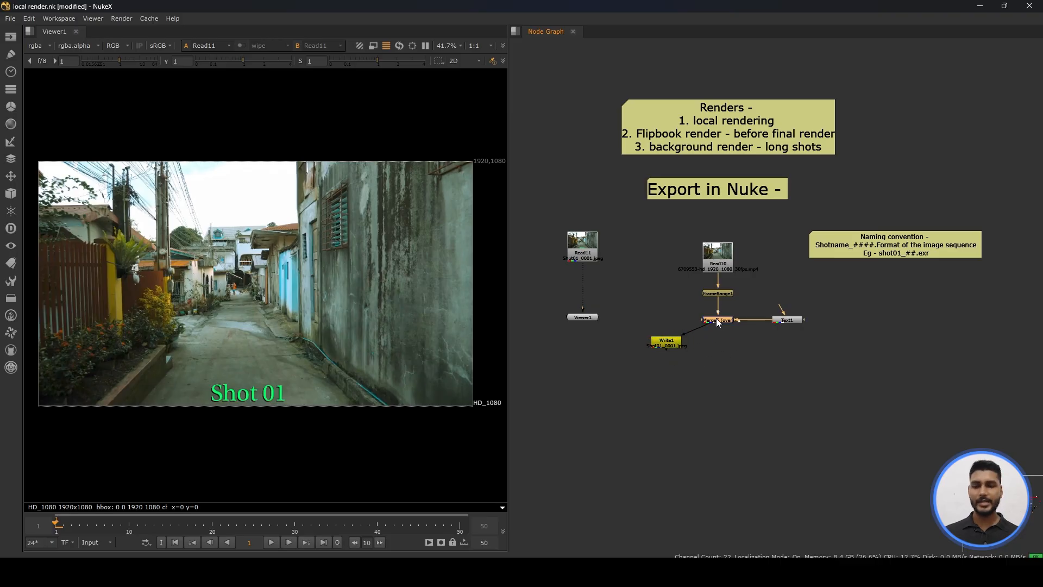
key(1)
drag(595, 317, 724, 385)
drag(677, 343, 646, 340)
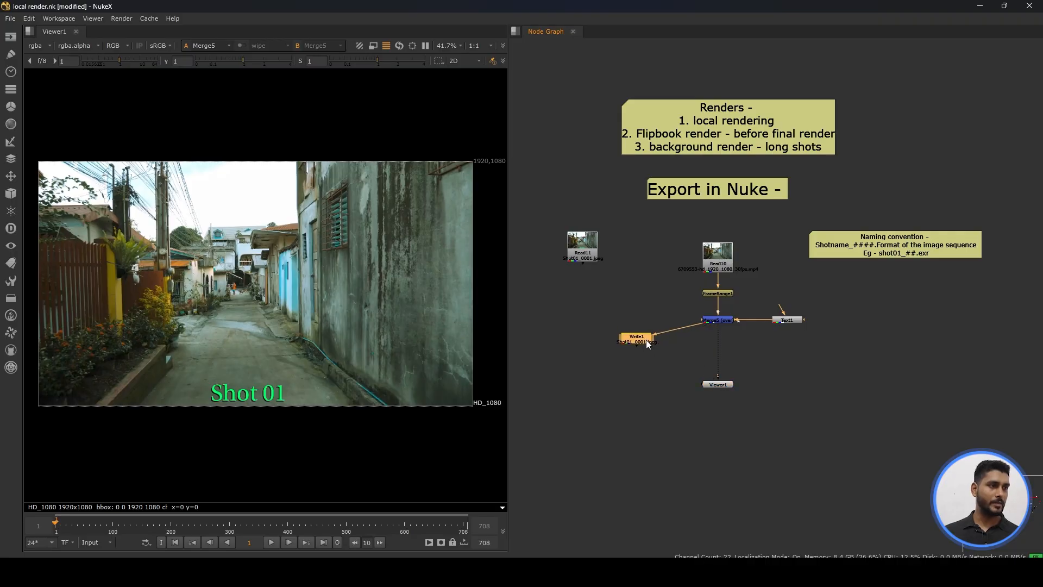
Insert a second Write node between the Merge node and Viewer1, keeping its properties clear of the node branch
click(726, 332)
key(w)
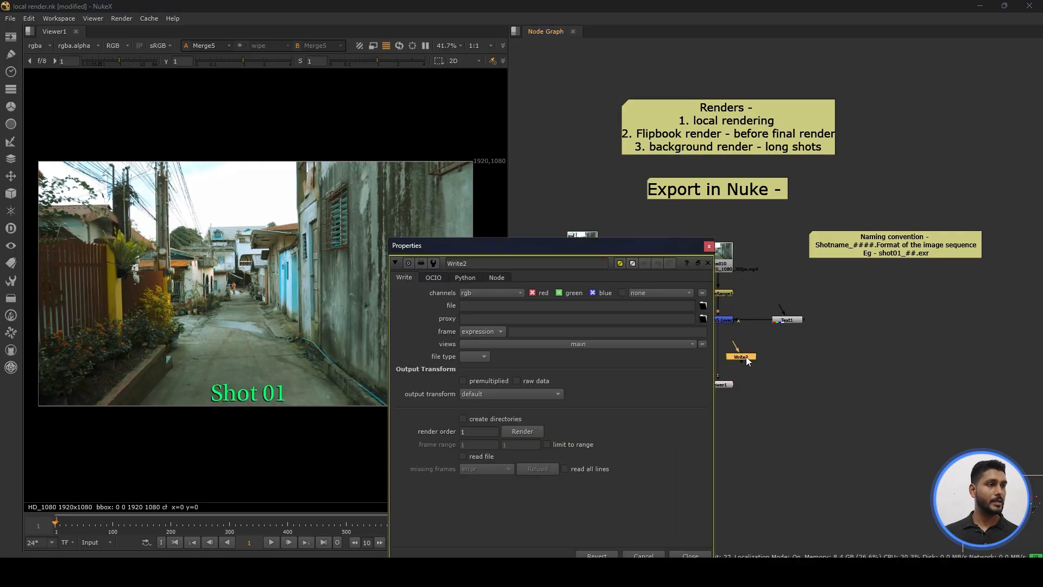
drag(641, 246, 557, 154)
middle_drag(723, 338, 755, 346)
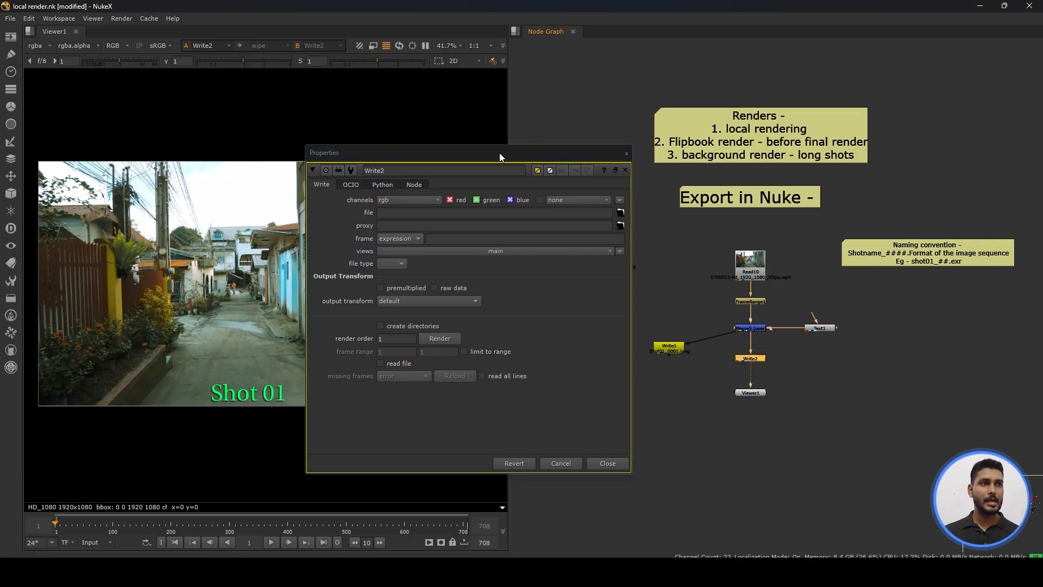
drag(500, 152, 542, 119)
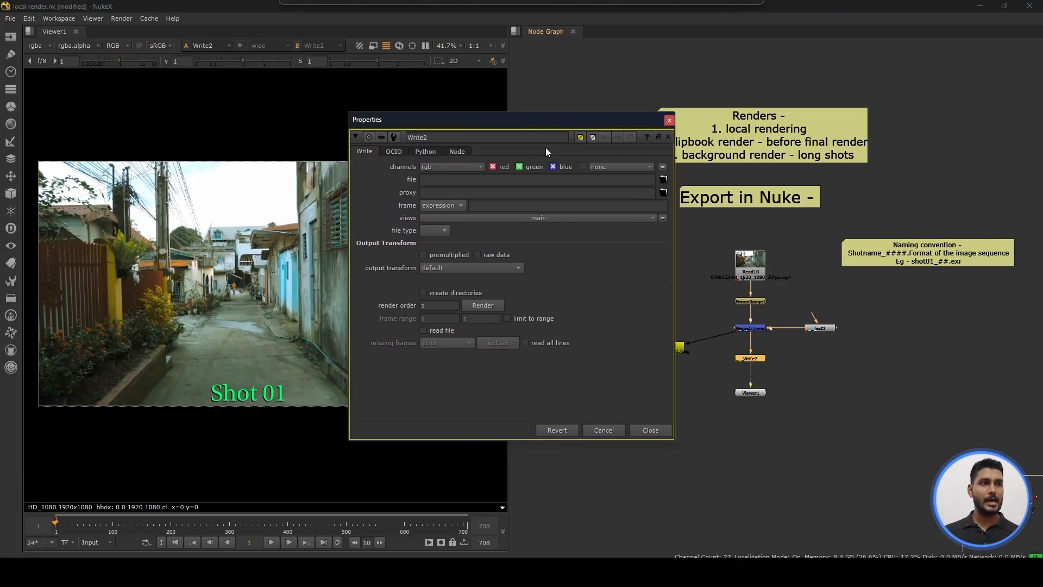
Open the file browser for the new Write node's output path in the Video 10 folder
click(661, 178)
click(320, 196)
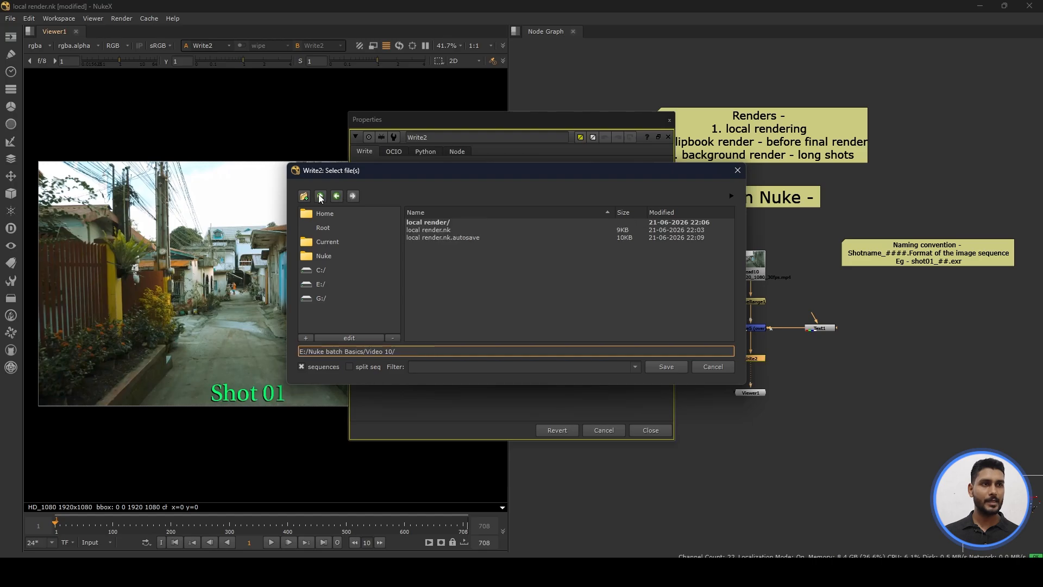
click(322, 196)
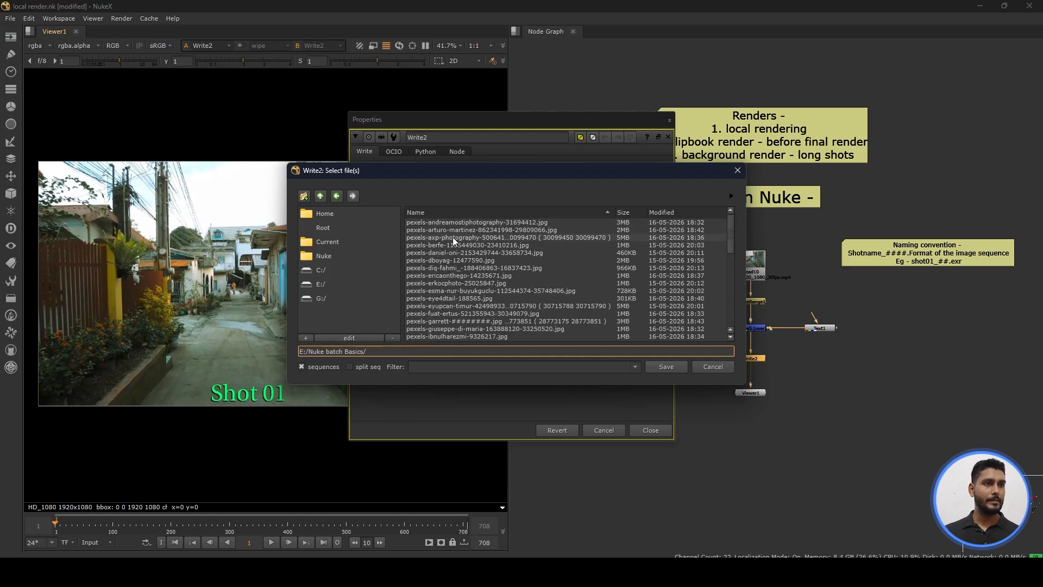
scroll(485, 259, down, 6)
double_click(459, 329)
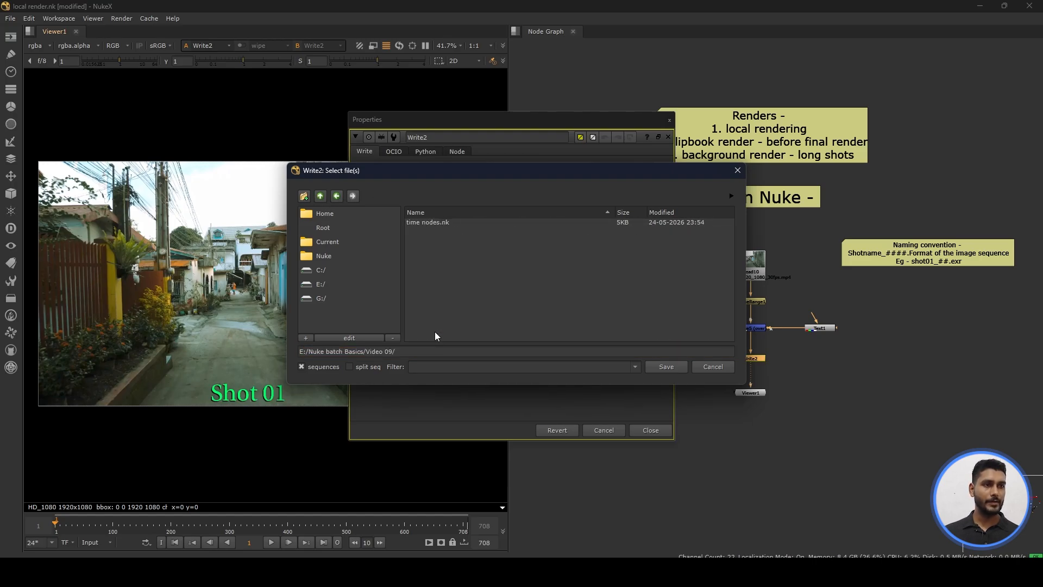
click(321, 196)
scroll(489, 321, down, 5)
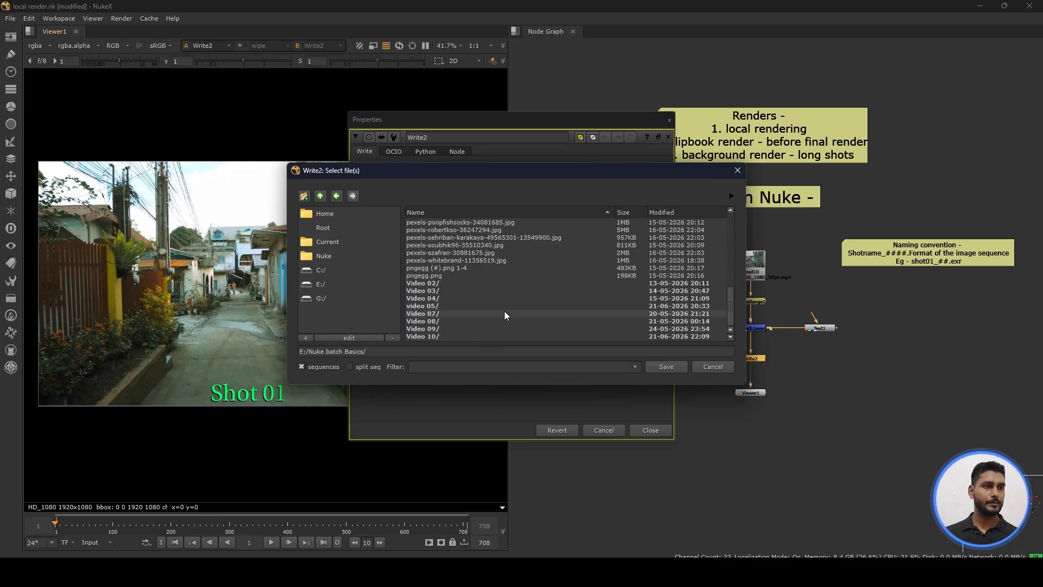
double_click(438, 335)
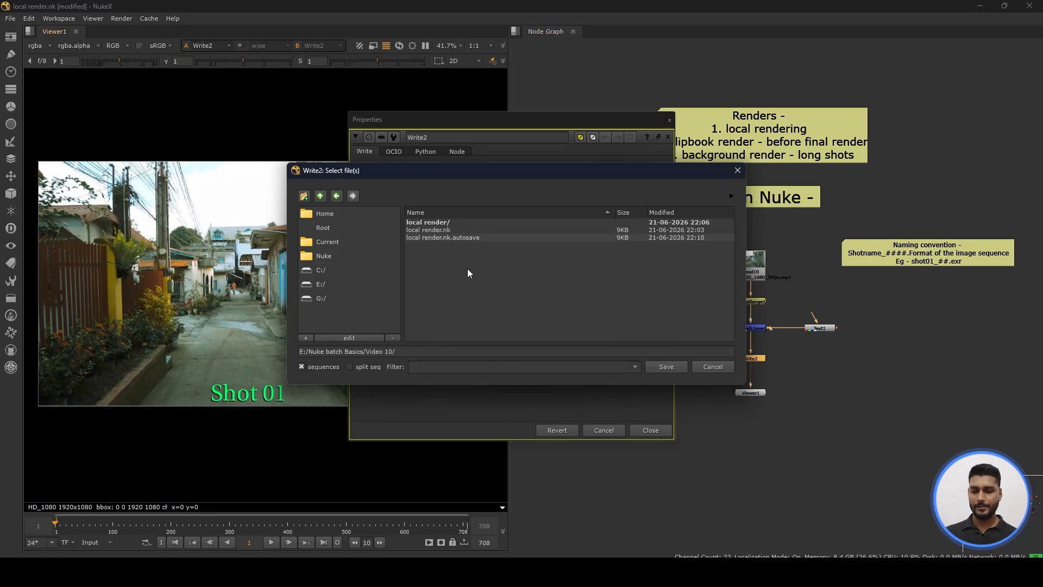
Create a folder named "Local render 02" inside the Video 10 folder for the new output
click(304, 196)
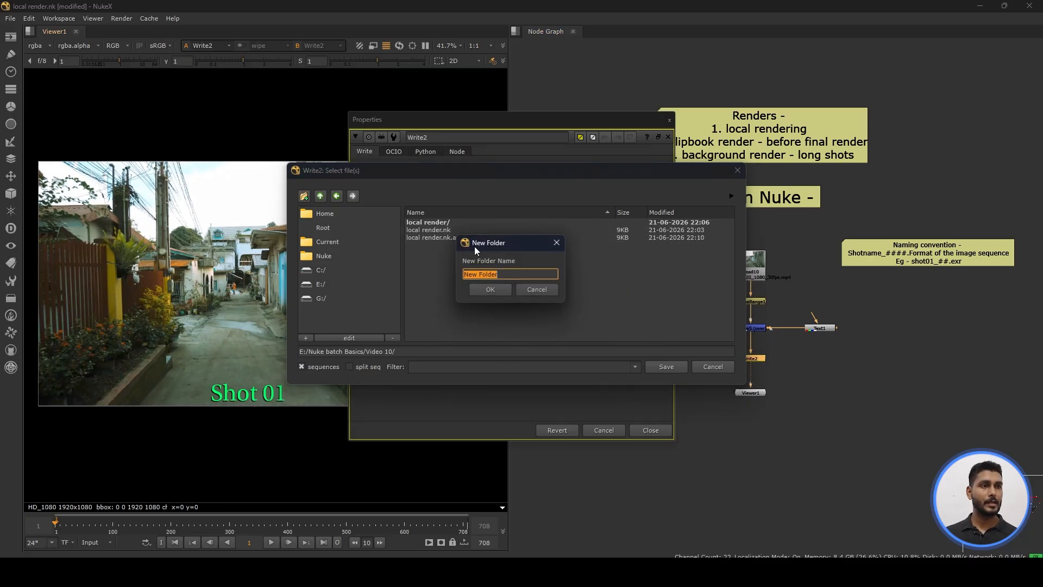
text(Local re)
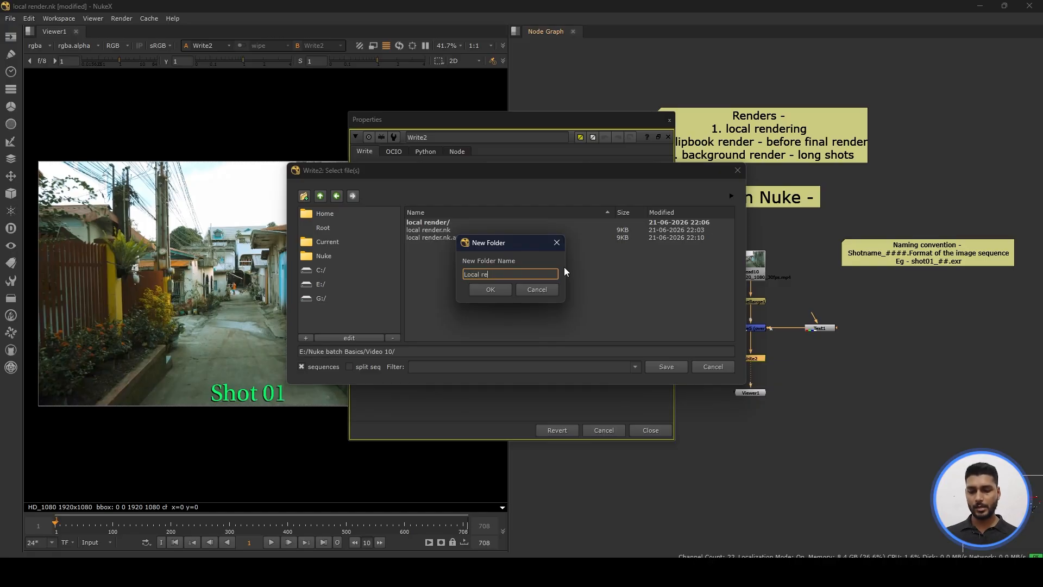
text(nder 02)
key(Return)
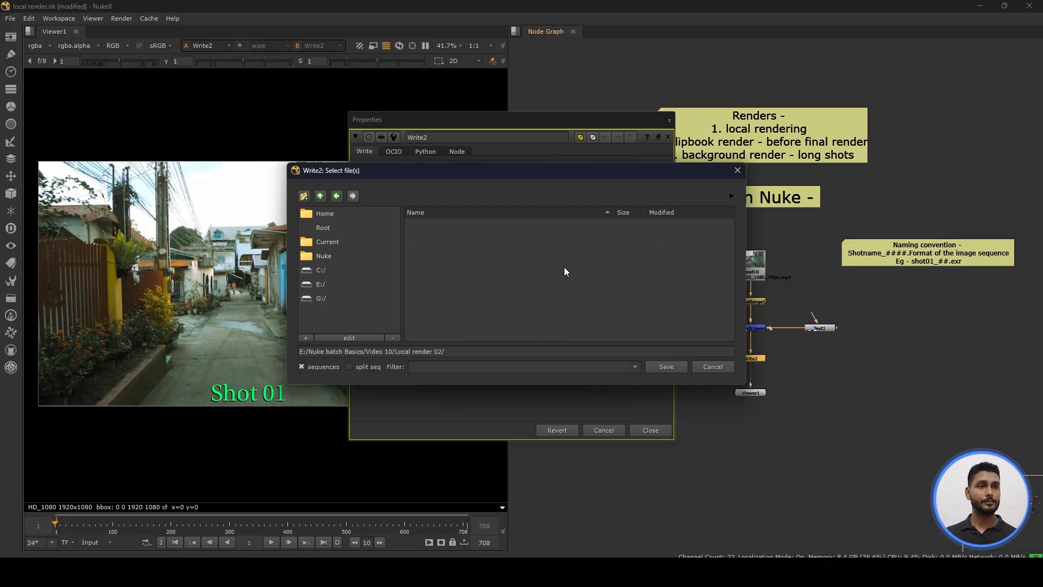
Set the new Write node's output file to Shot01_##.exr inside the Local render 02 folder
click(486, 353)
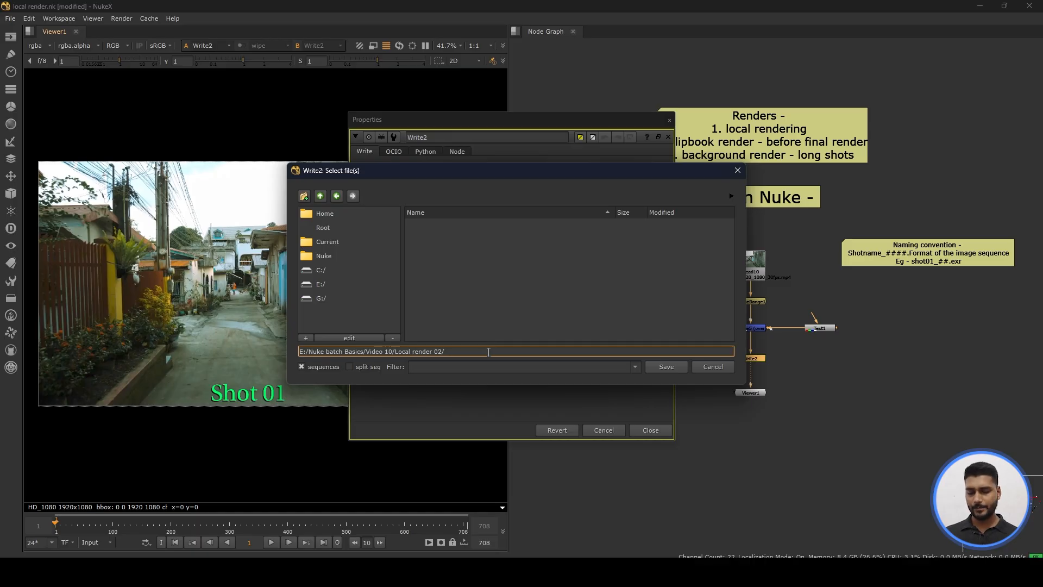
text(Shot01)
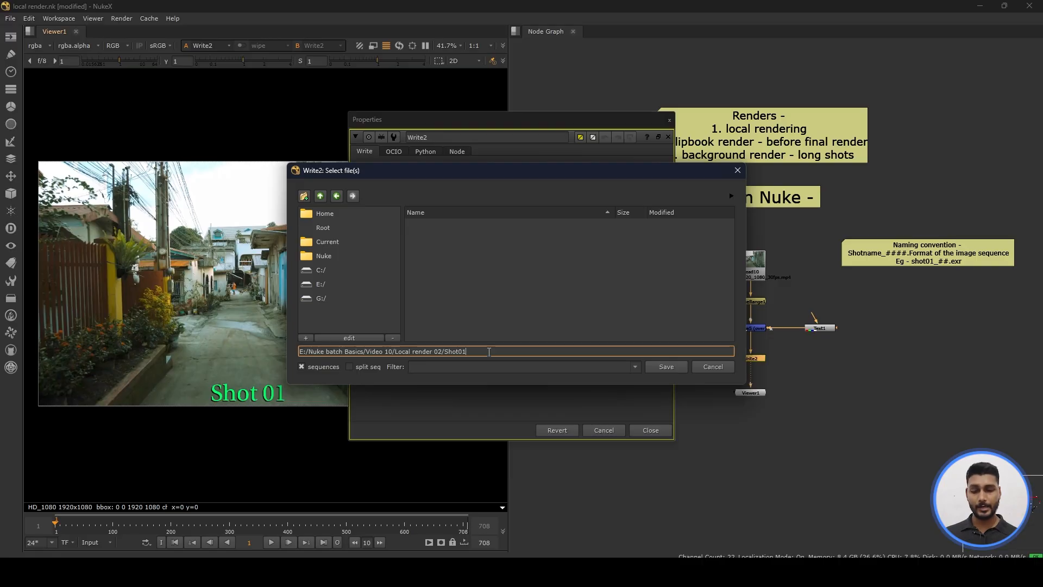
text(_####)
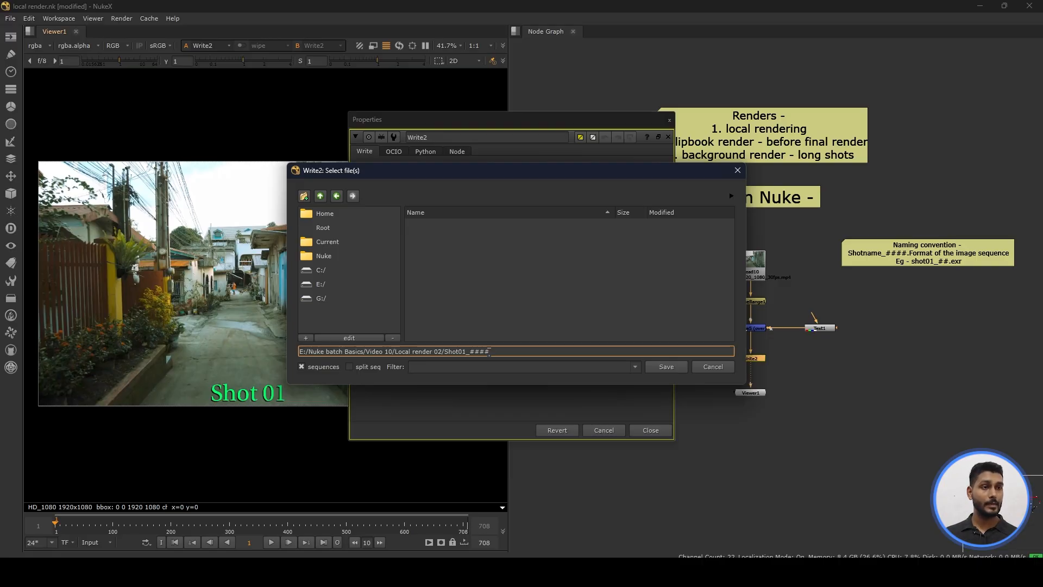
key(BackSpace)
key(BackSpace)
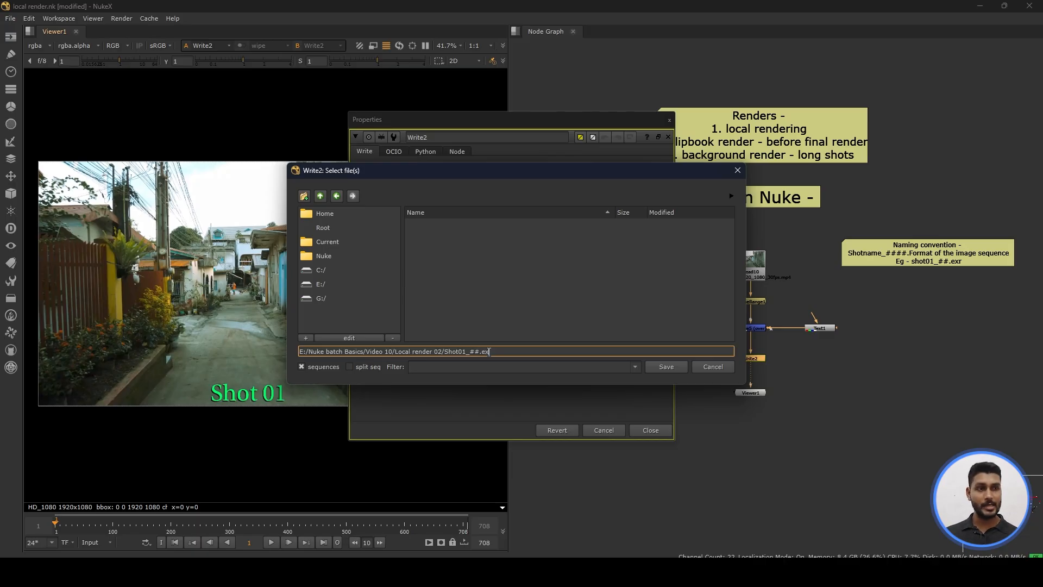
text(.exr)
key(Return)
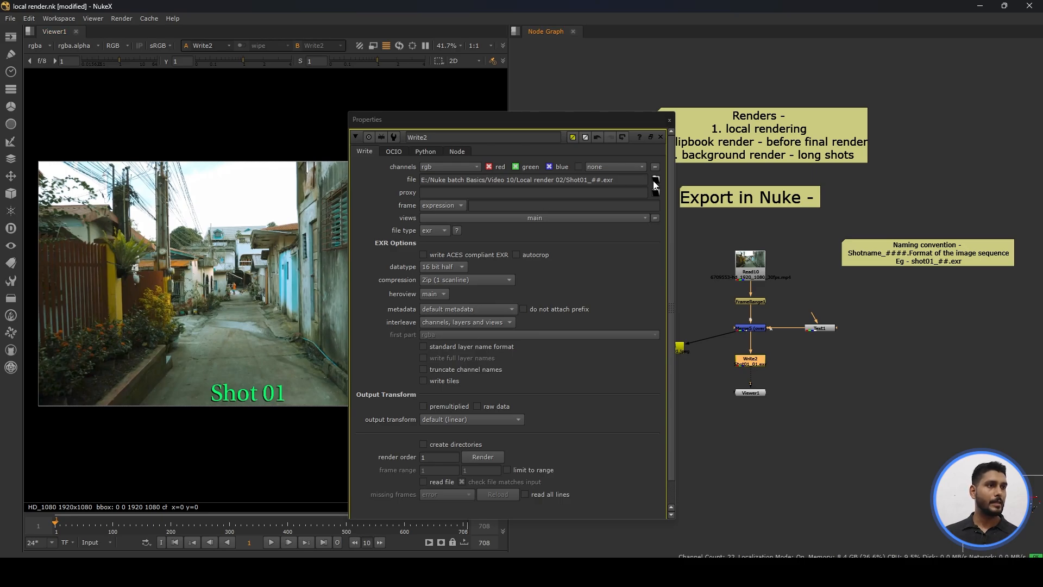
Change the new Write node's output file to Shot01_##.png and render the custom frame range 1-50
click(656, 180)
click(490, 352)
drag(491, 352, 481, 352)
text(png)
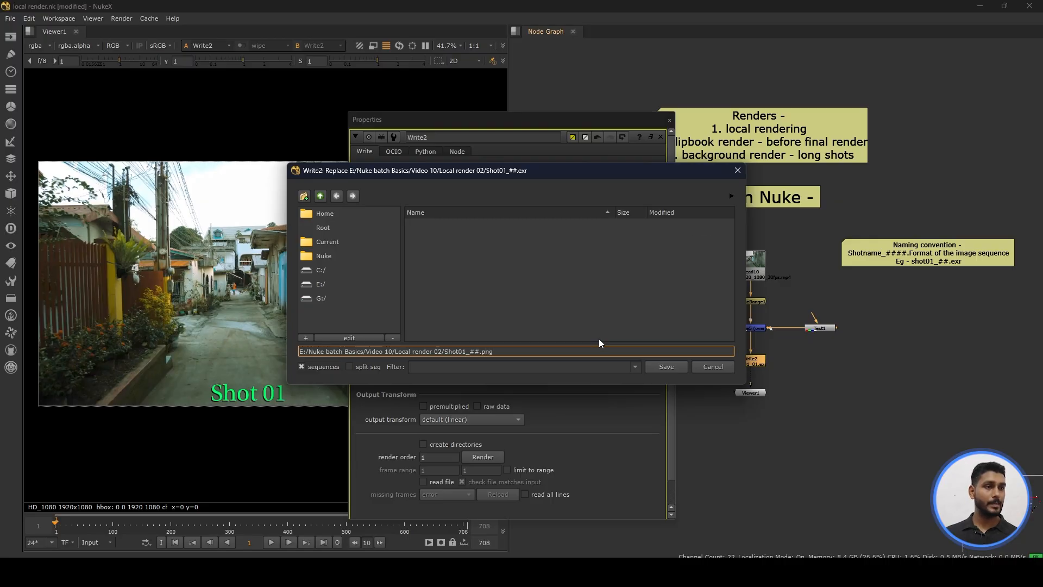
key(Return)
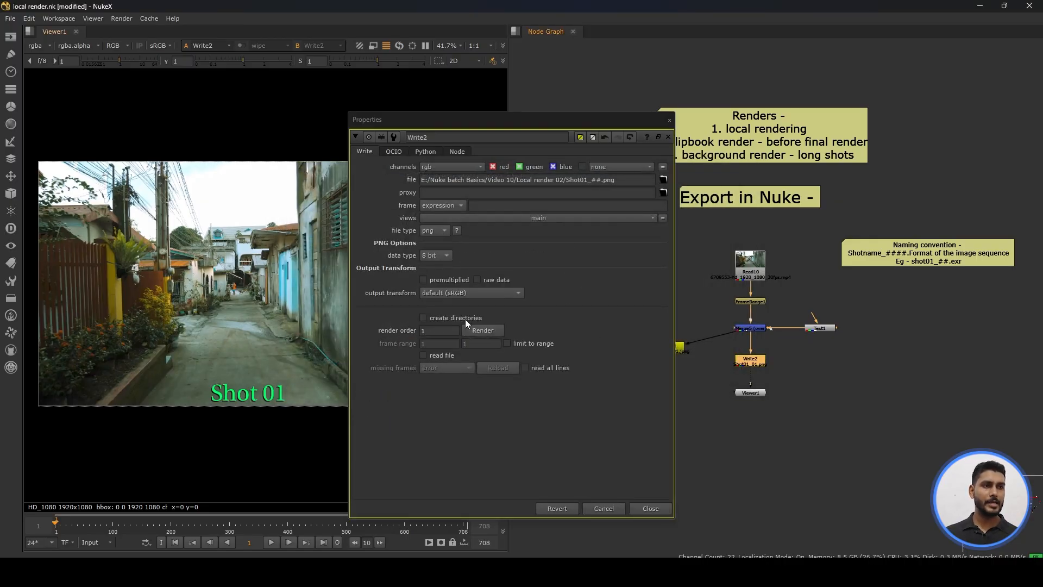
click(491, 328)
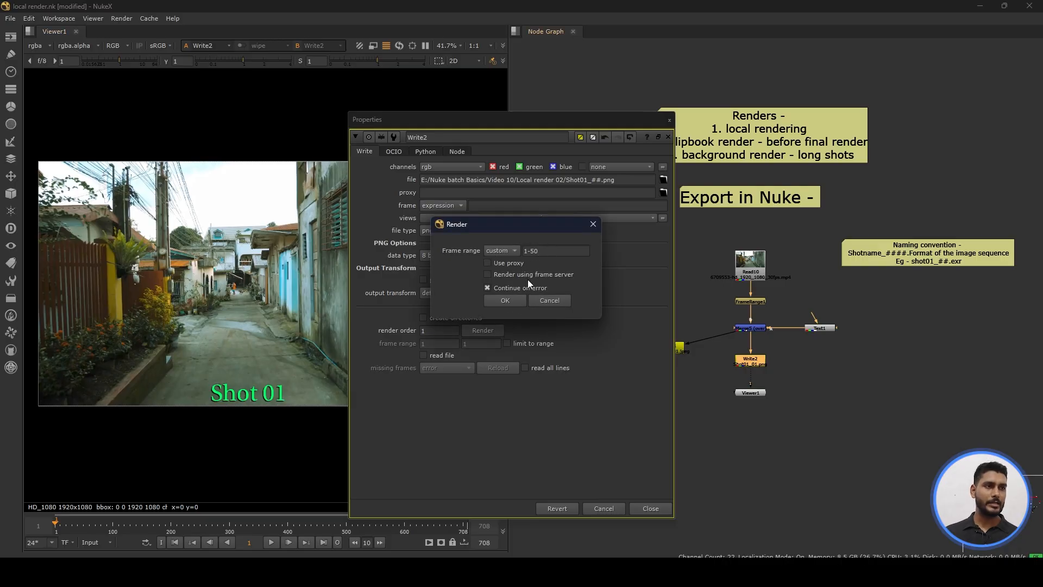
click(505, 300)
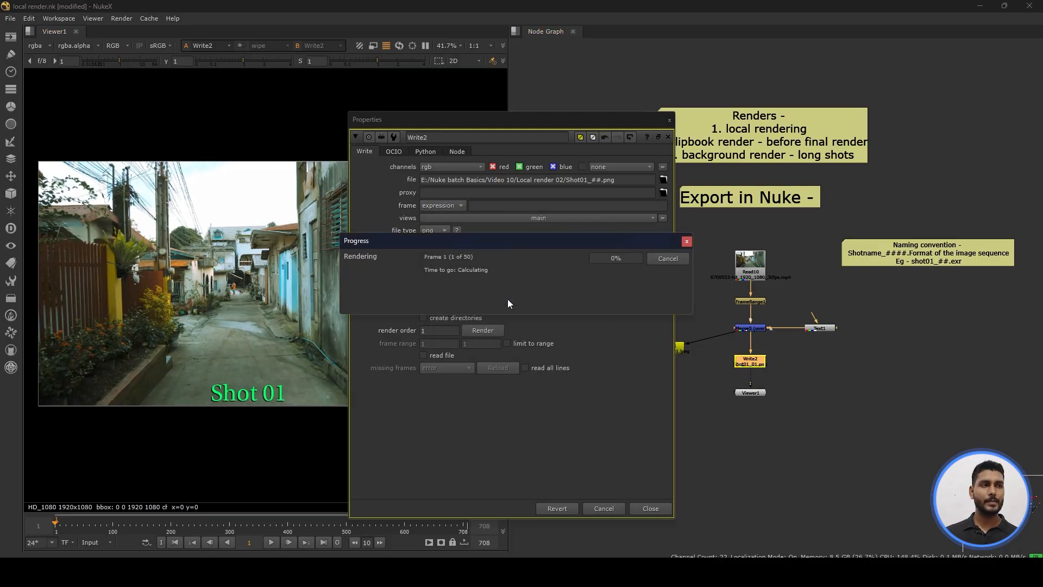
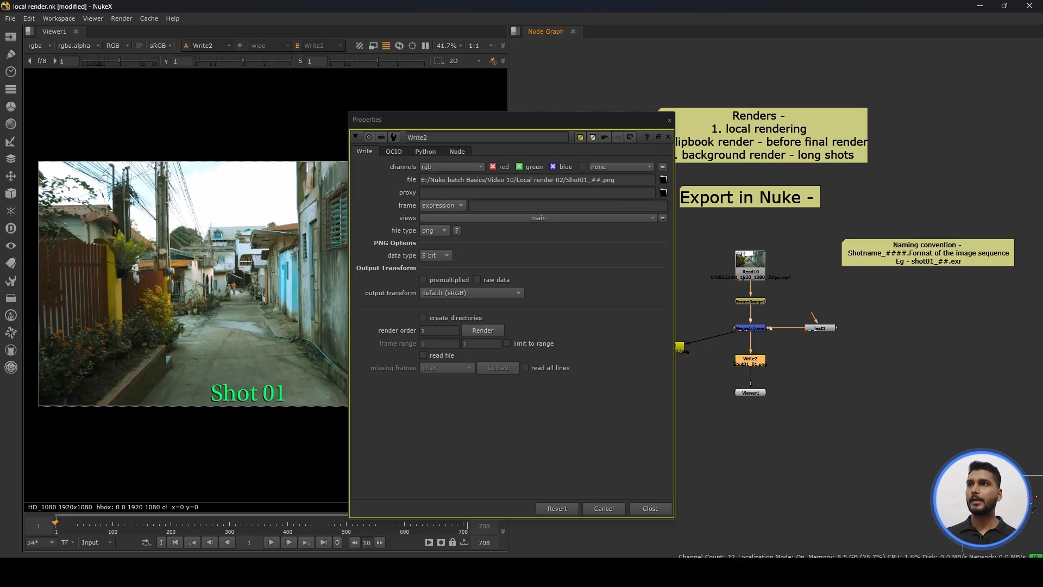
Switch to File Explorer, inspect the rendered frames in Local render 02, and compare its size with the local render folder
click(456, 573)
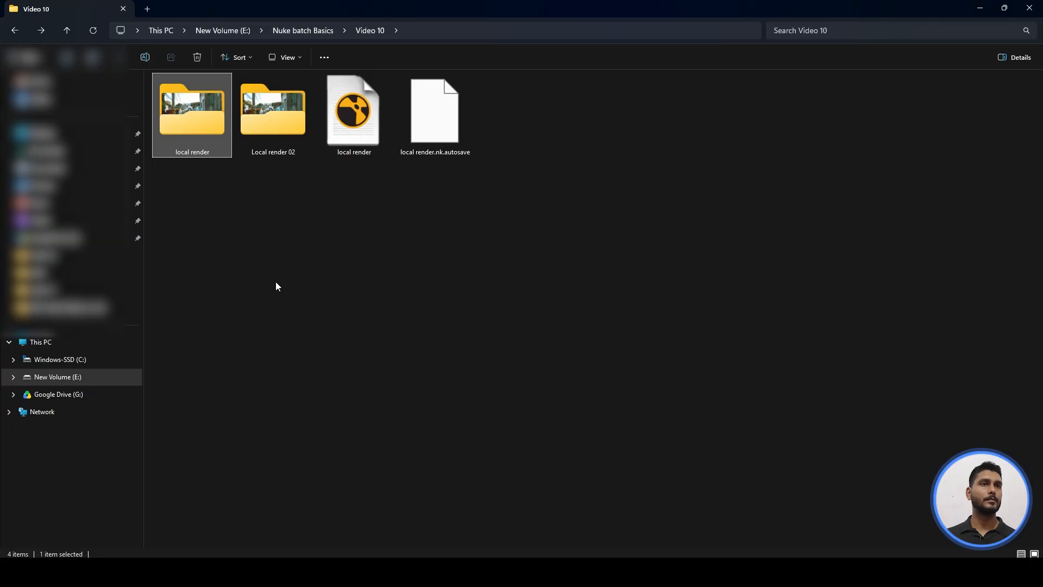
click(276, 284)
double_click(280, 114)
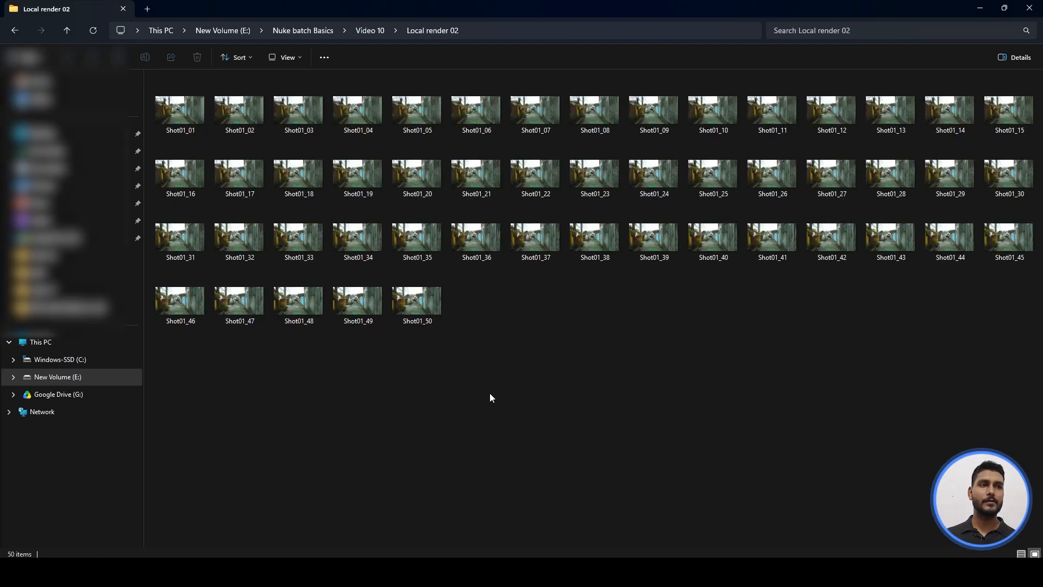
click(15, 30)
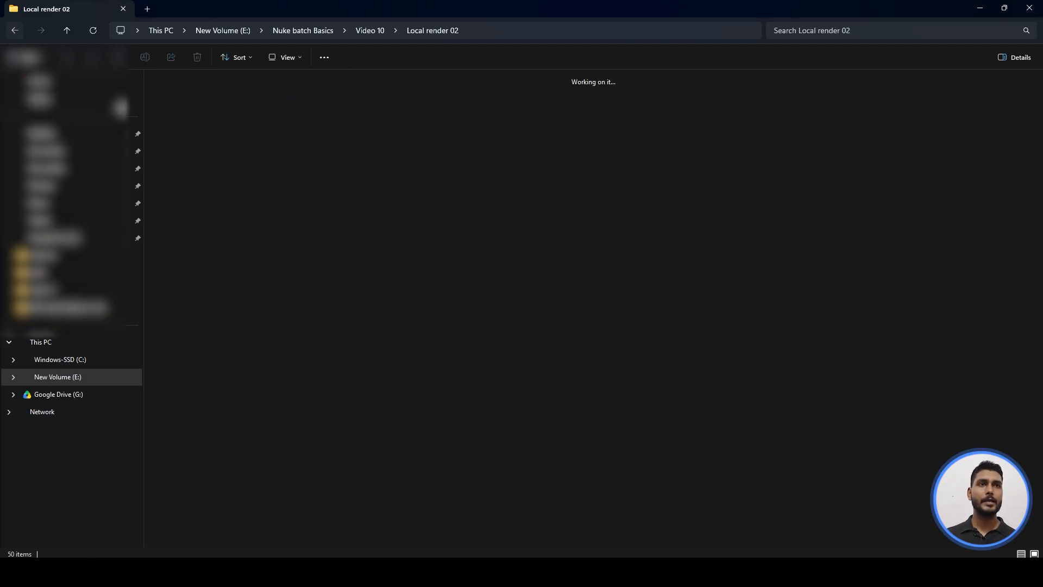
click(312, 197)
mouse_move(274, 130)
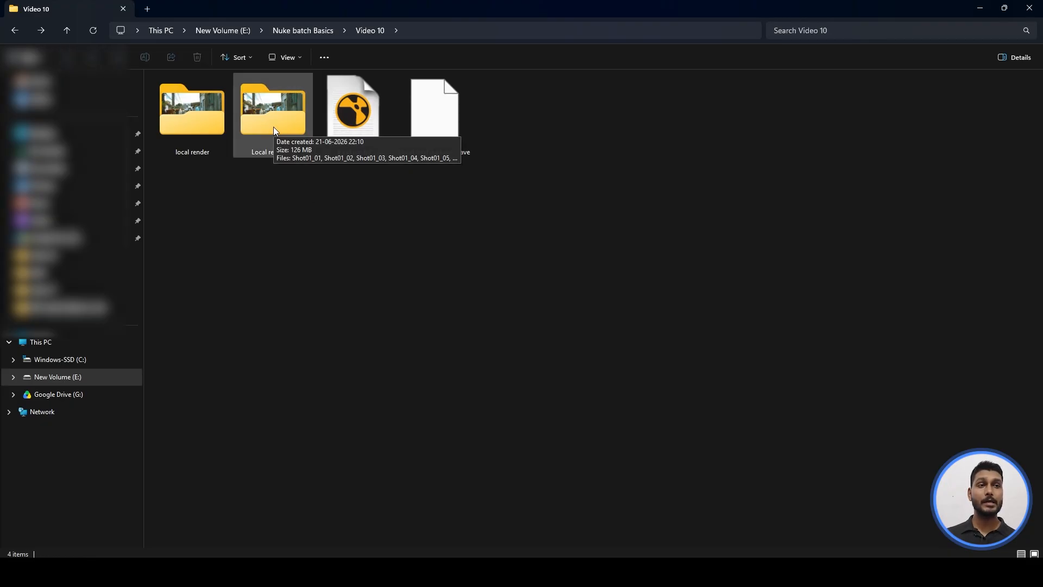
mouse_move(204, 123)
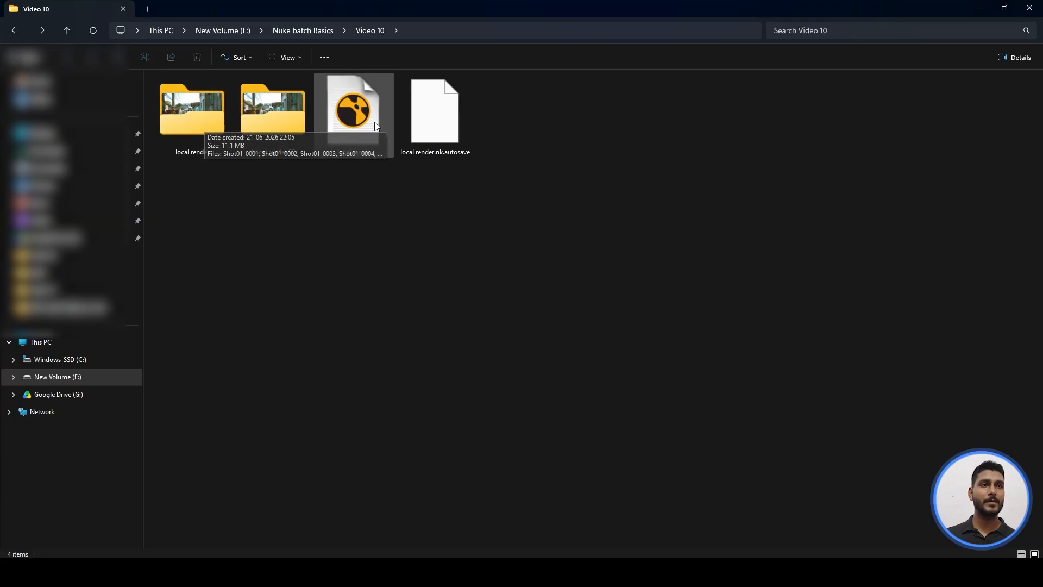
Import the Local render 02 folder into Nuke's node graph as a sequence viewed through Viewer1, with the properties closed and Viewer1 lower down
click(279, 106)
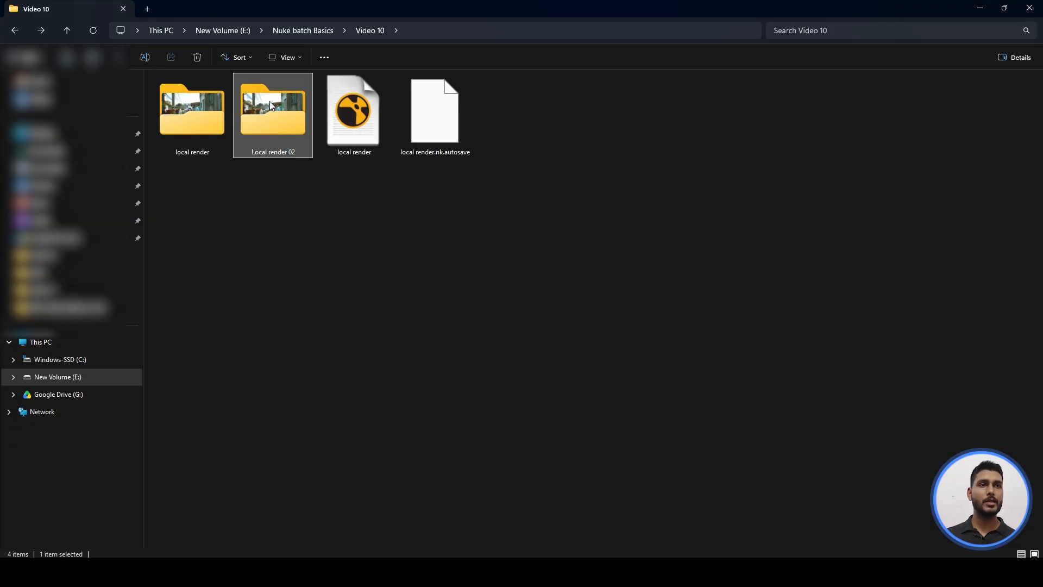
drag(266, 105, 602, 334)
click(670, 120)
drag(750, 392, 747, 414)
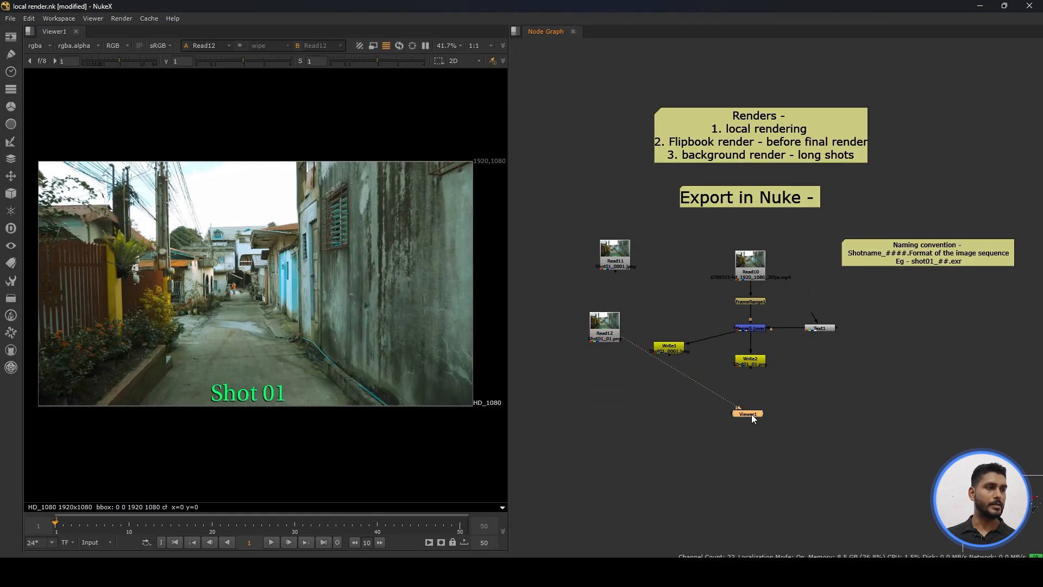
Play back the imported PNG sequence in the viewer, stop it, and return to the first frame
click(271, 542)
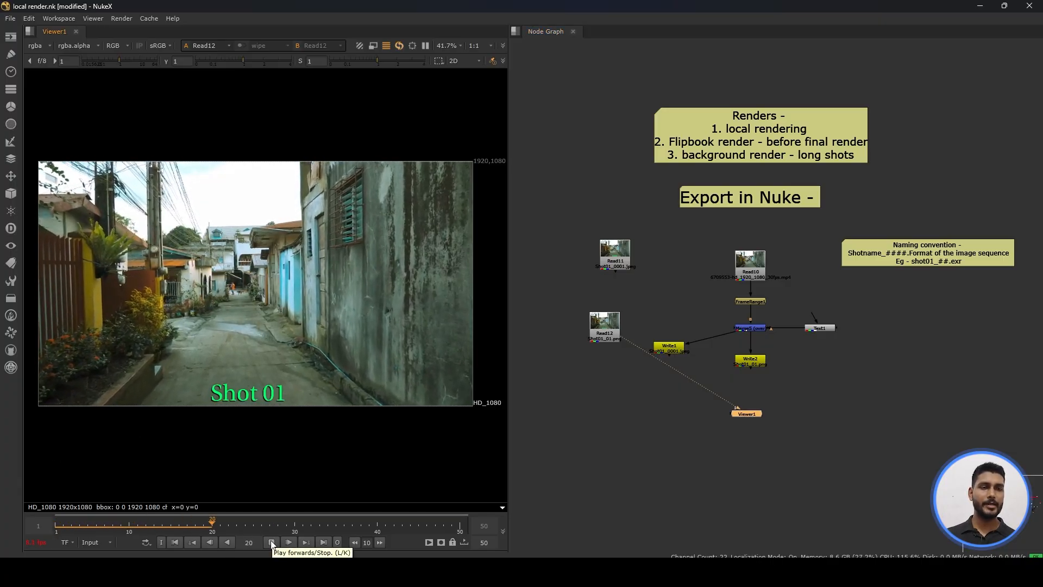
click(271, 541)
click(171, 541)
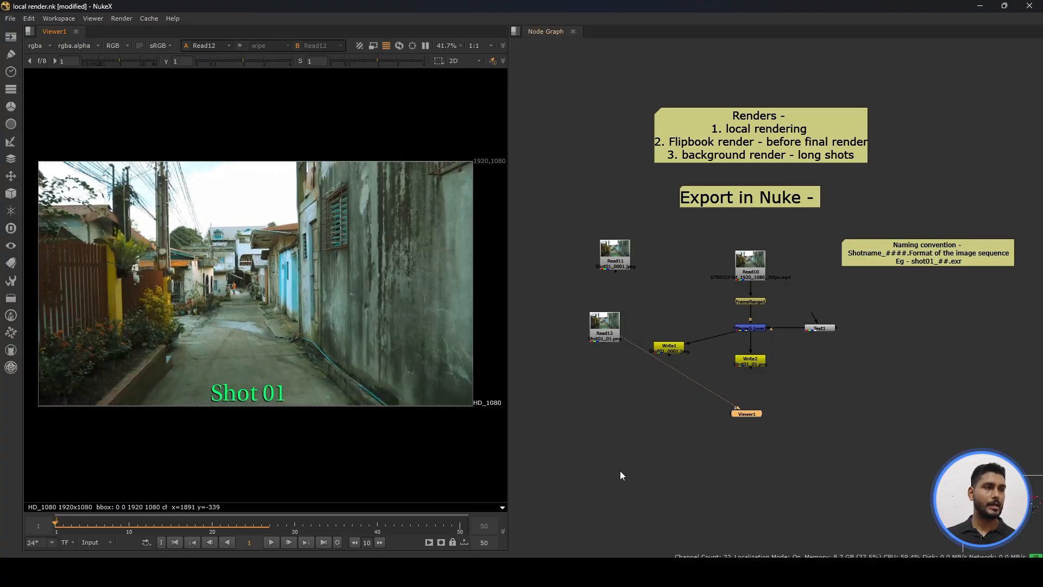
Reconnect Viewer1 to Write2 and tidy the graph, placing Read12 beside Read11 and spacing out Viewer1 and Read10
click(621, 471)
middle_drag(768, 395, 763, 392)
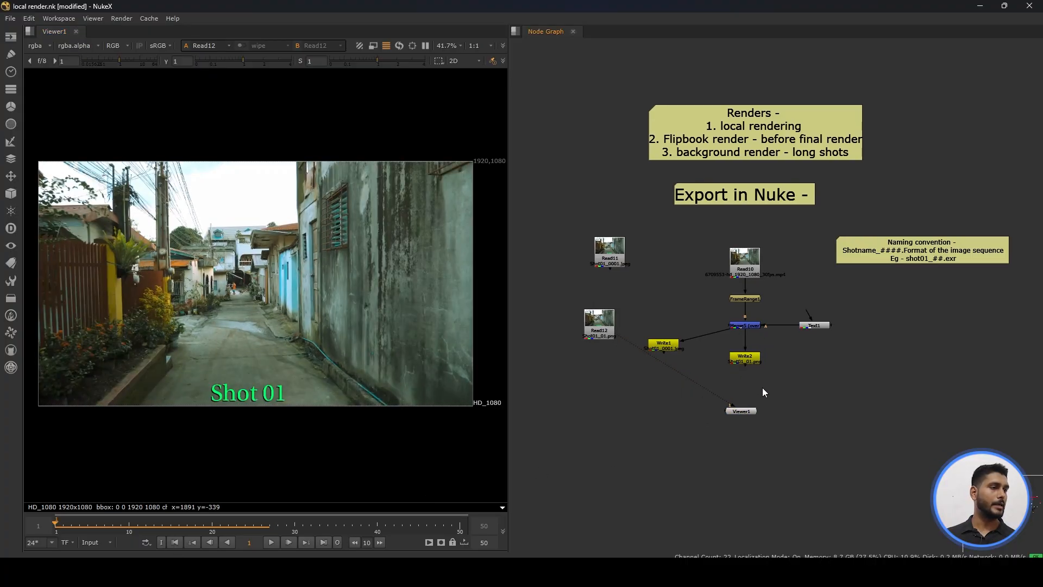
drag(747, 412, 759, 433)
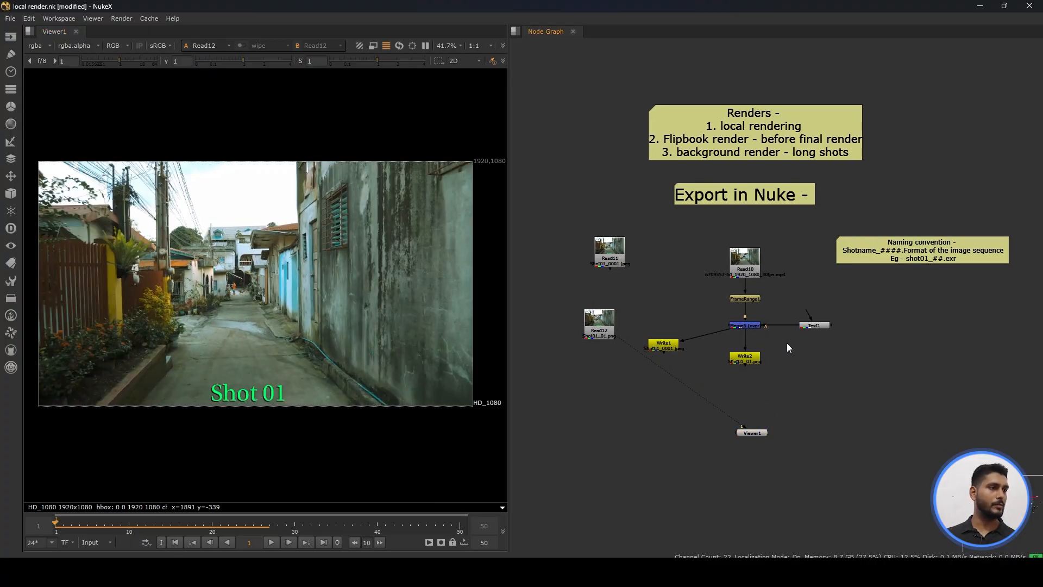
drag(759, 269, 750, 253)
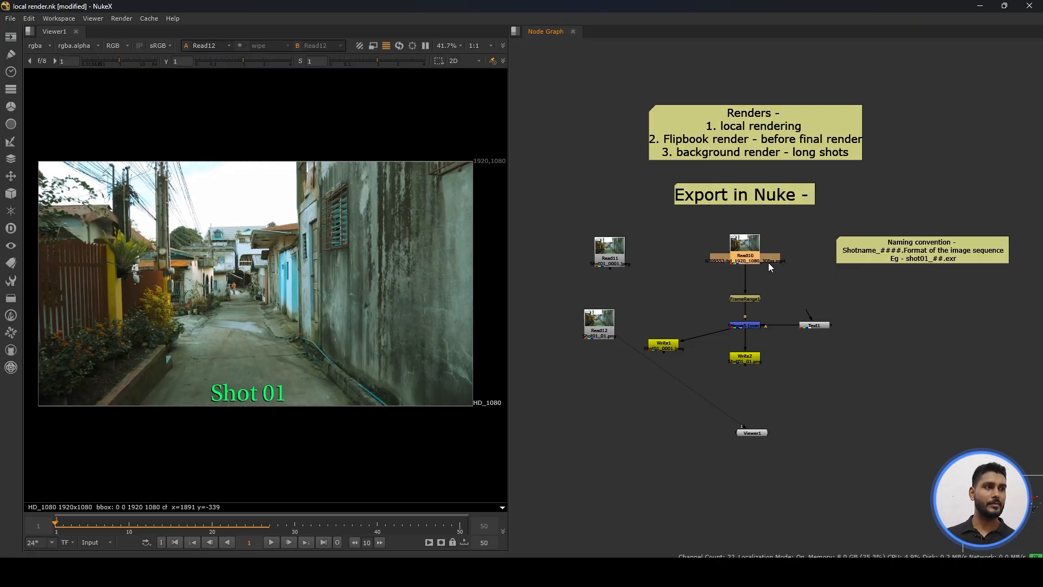
drag(612, 341, 749, 362)
drag(613, 324, 566, 247)
click(650, 308)
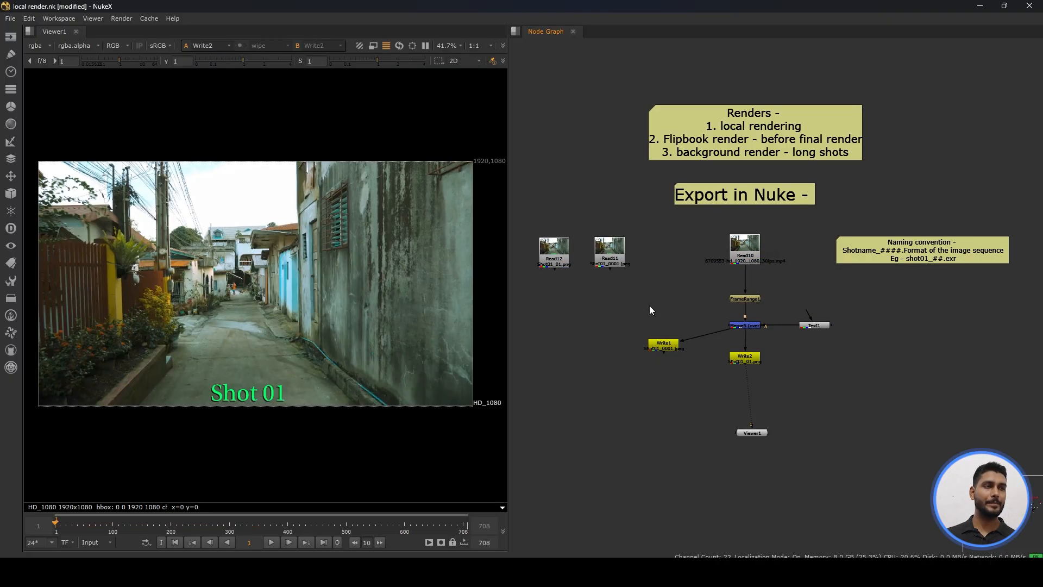
Extract Write2 from the Merge branch and place it to the left of Write1
click(758, 358)
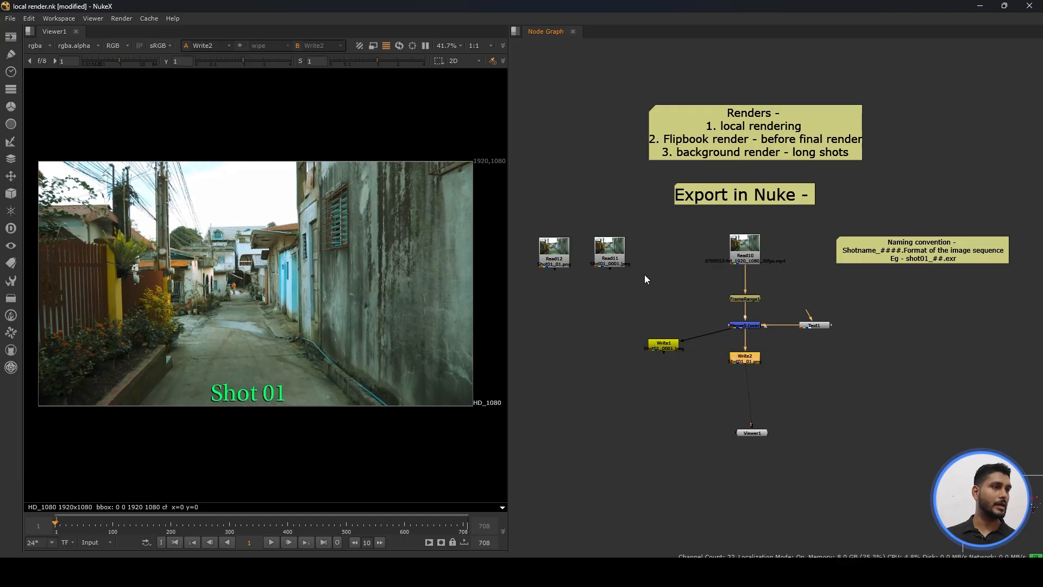
key(ctrl+shift+x)
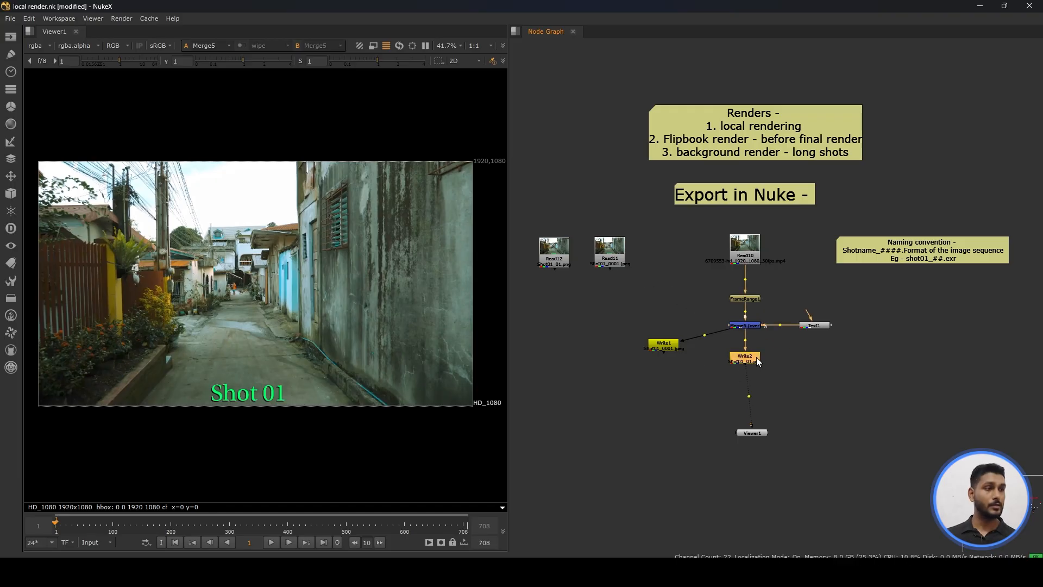
drag(769, 360, 579, 356)
click(749, 374)
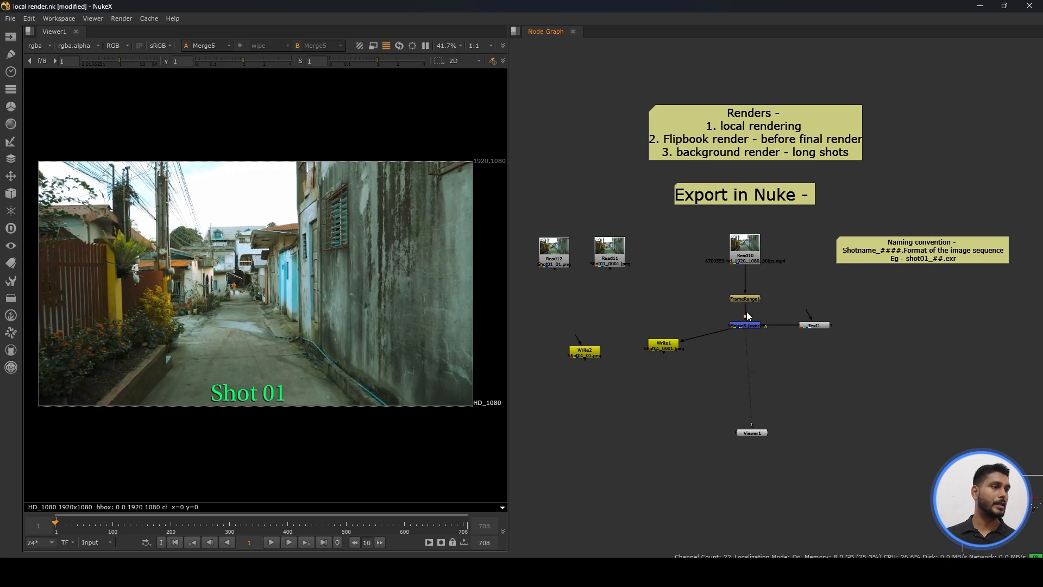
mouse_move(748, 325)
mouse_down()
mouse_move(754, 347)
mouse_move(756, 329)
mouse_up()
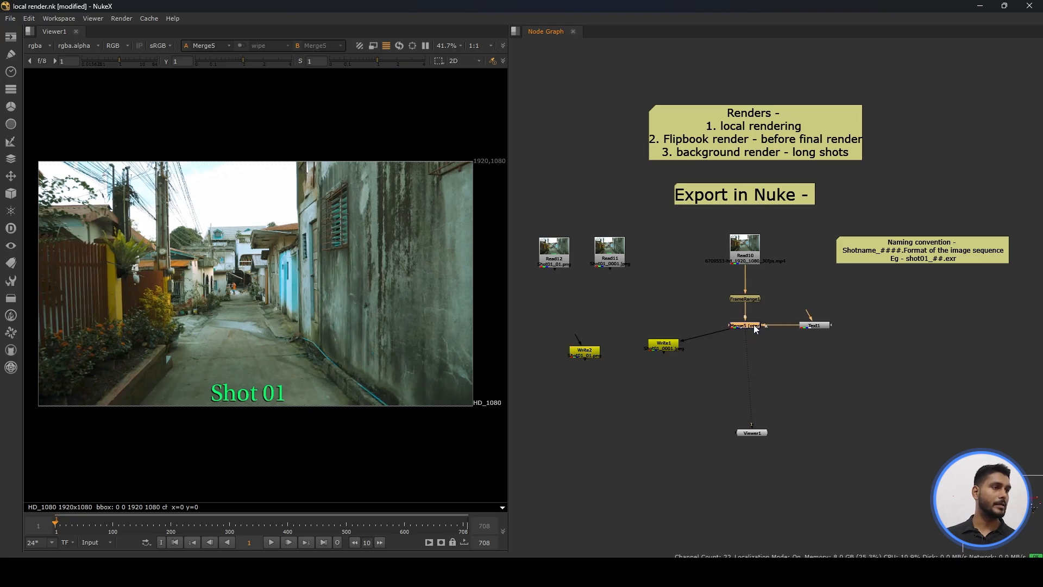
Import the pngegg (5).png image below Write1 and show it in Viewer1
click(774, 362)
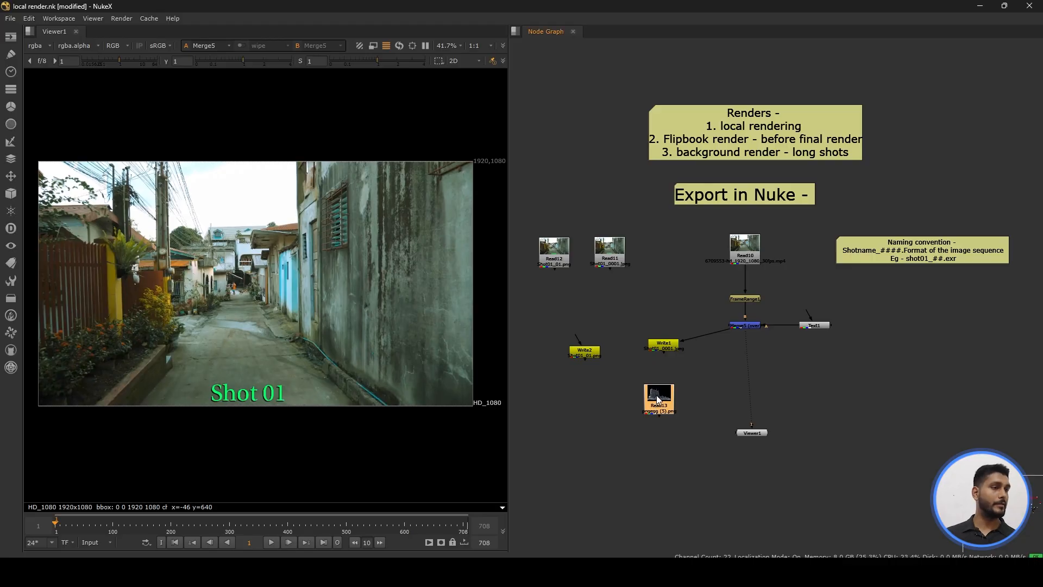
key(1)
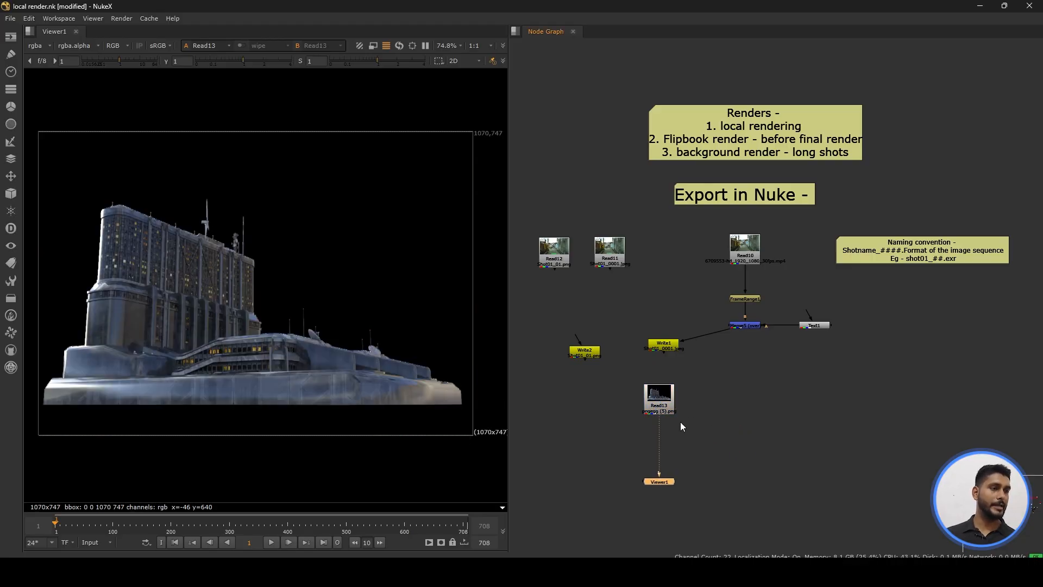
middle_drag(684, 413, 680, 377)
Insert a Premult node between the pngegg (5).png Read node and Viewer1, and close its properties
click(652, 361)
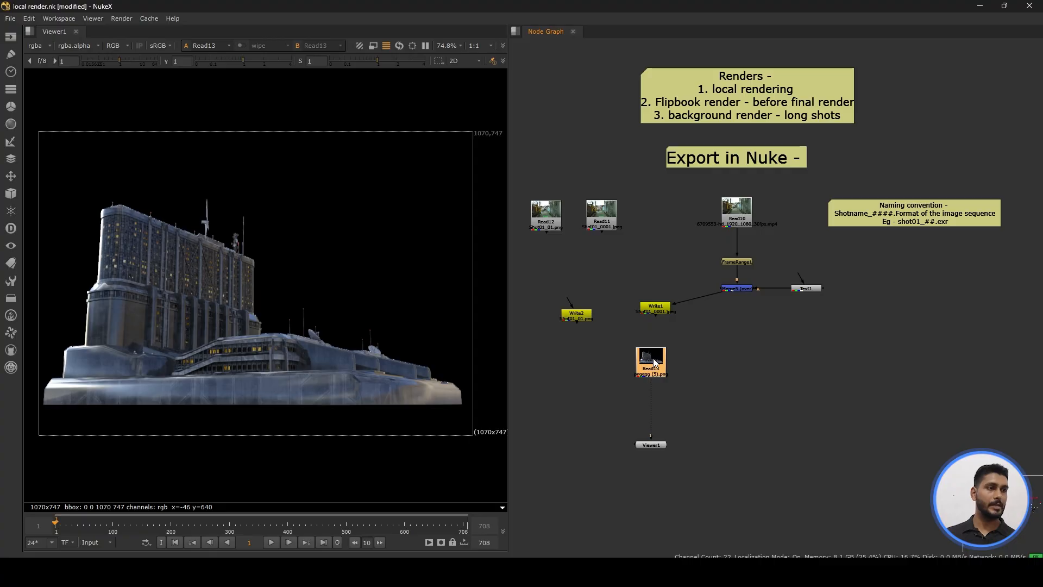
key(Tab)
text(premul)
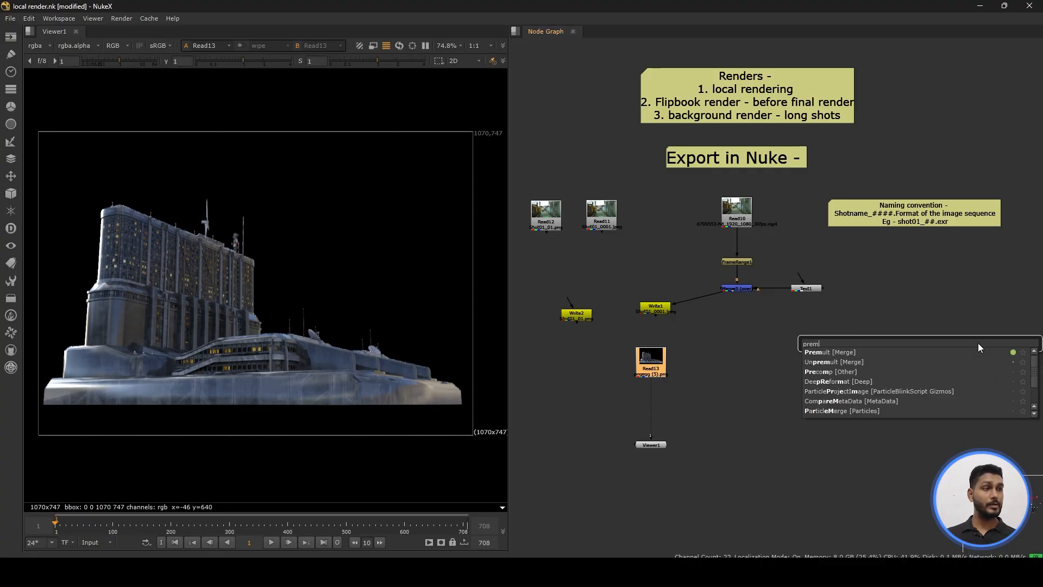
key(Return)
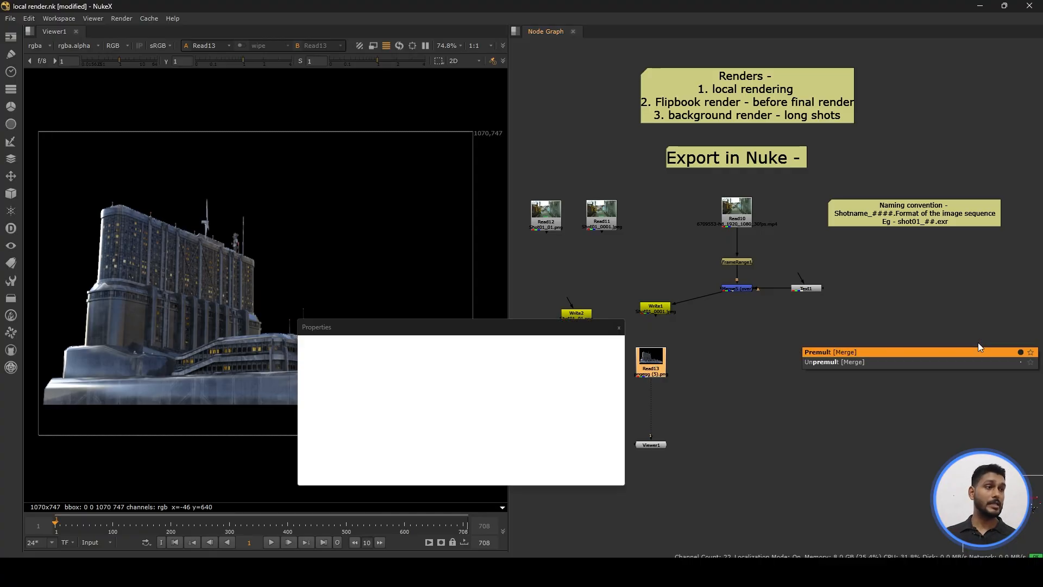
click(618, 343)
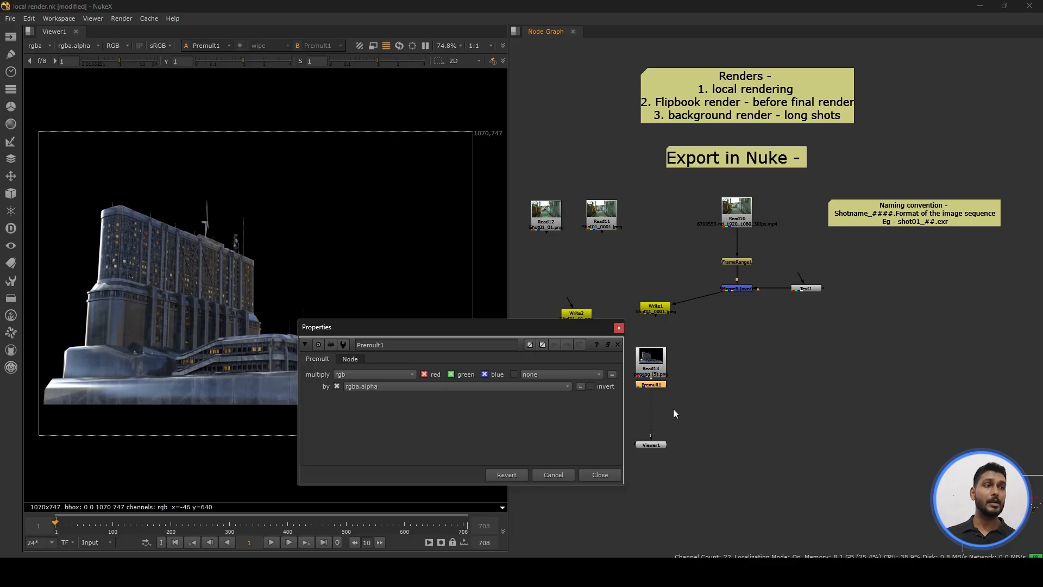
scroll(655, 401, up, 5)
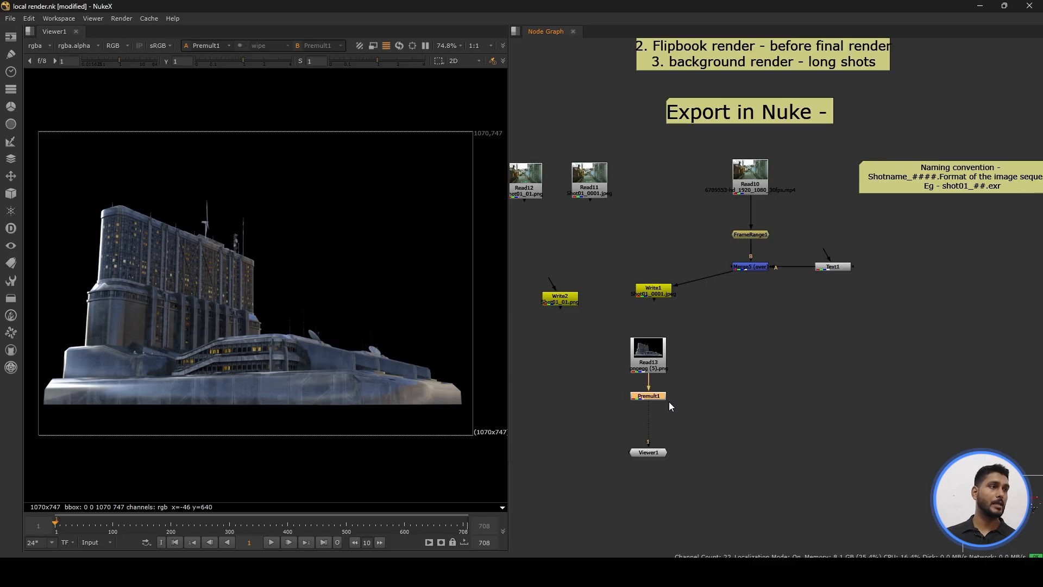
scroll(744, 347, up, 3)
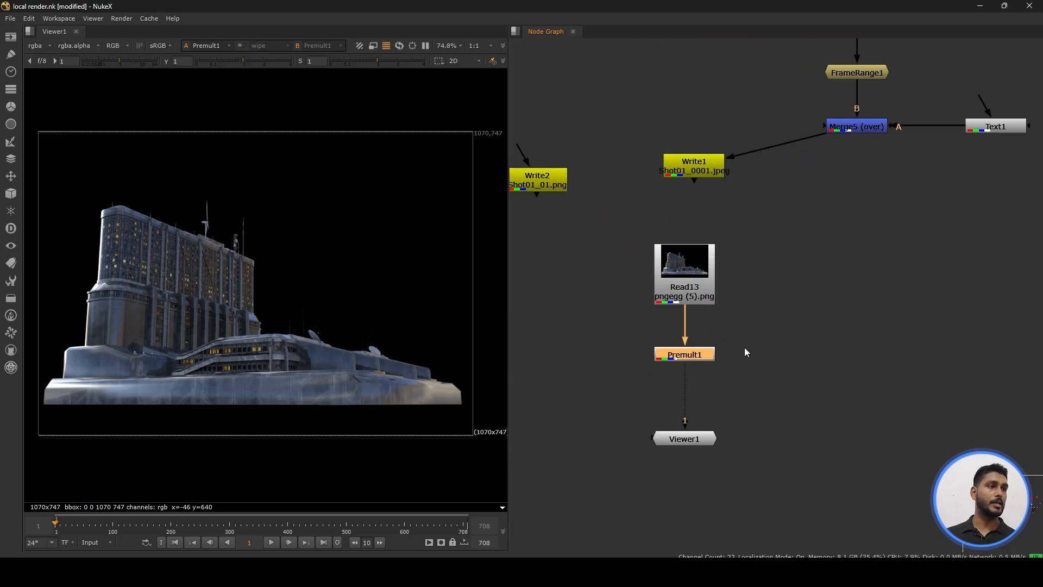
Move Viewer1 down to make room and insert a Write node between Premult1 and Viewer1
click(794, 376)
drag(723, 437, 719, 499)
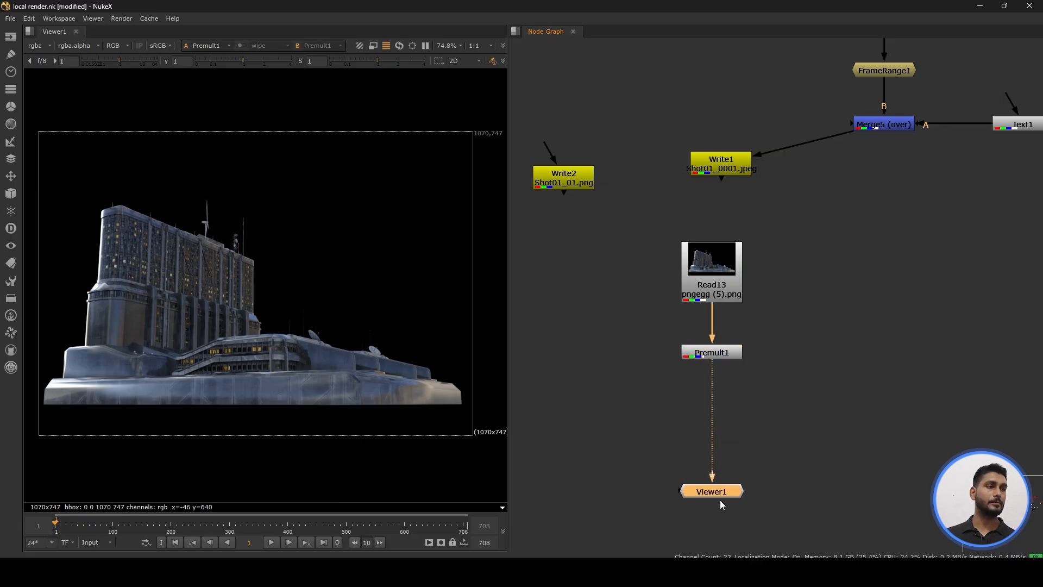
scroll(769, 383, down, 2)
drag(799, 316, 604, 411)
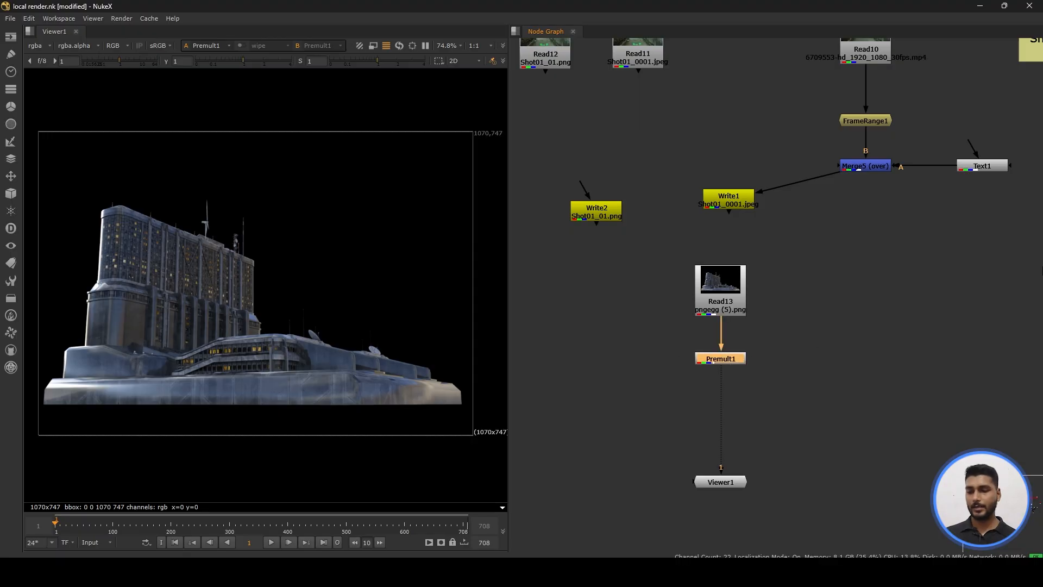
key(w)
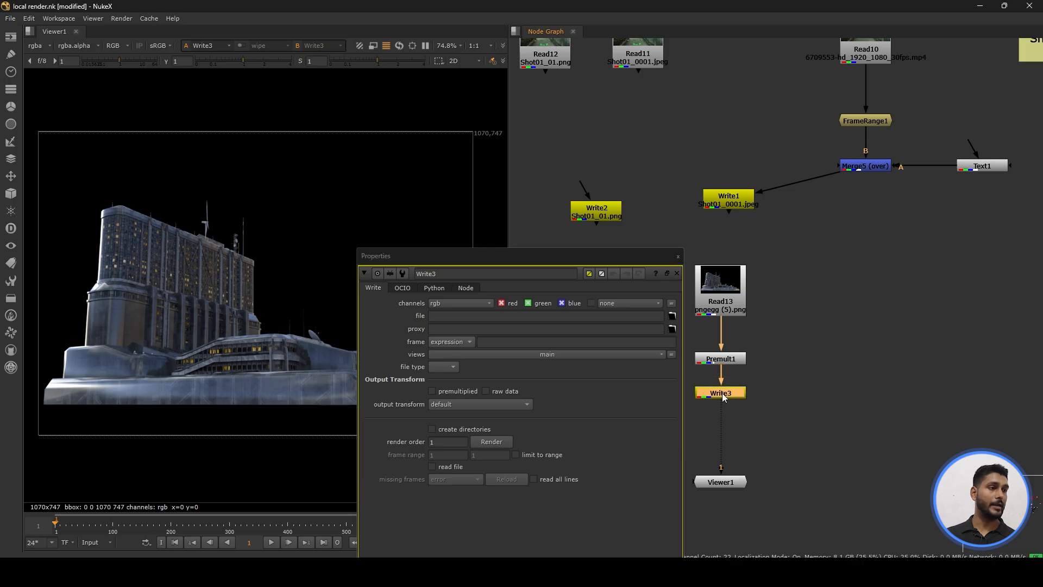
drag(726, 410, 723, 408)
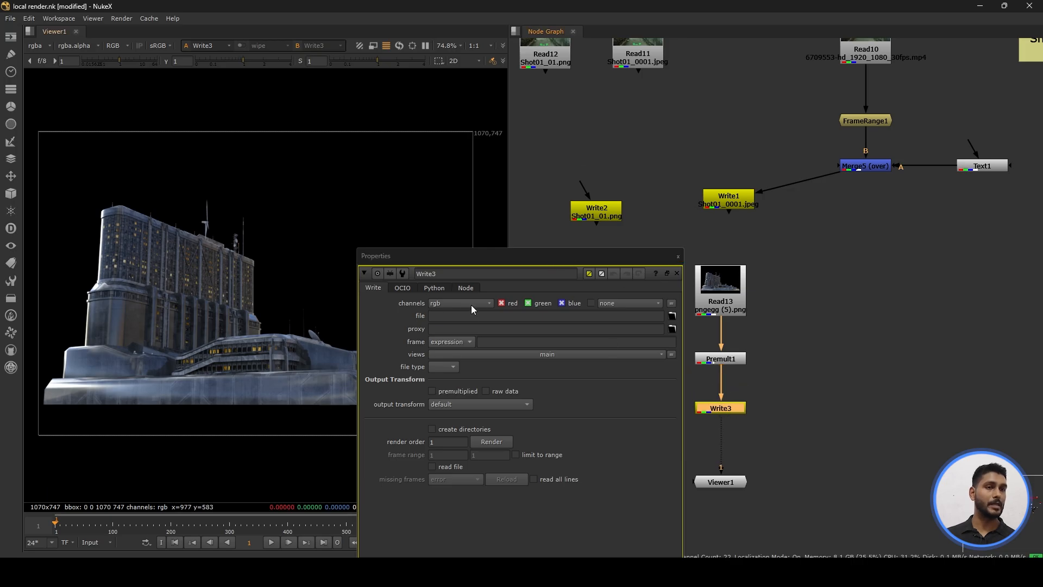
Browse for Write3's output location and create a new folder named local render 03 in the Video 10 folder
drag(487, 262, 460, 166)
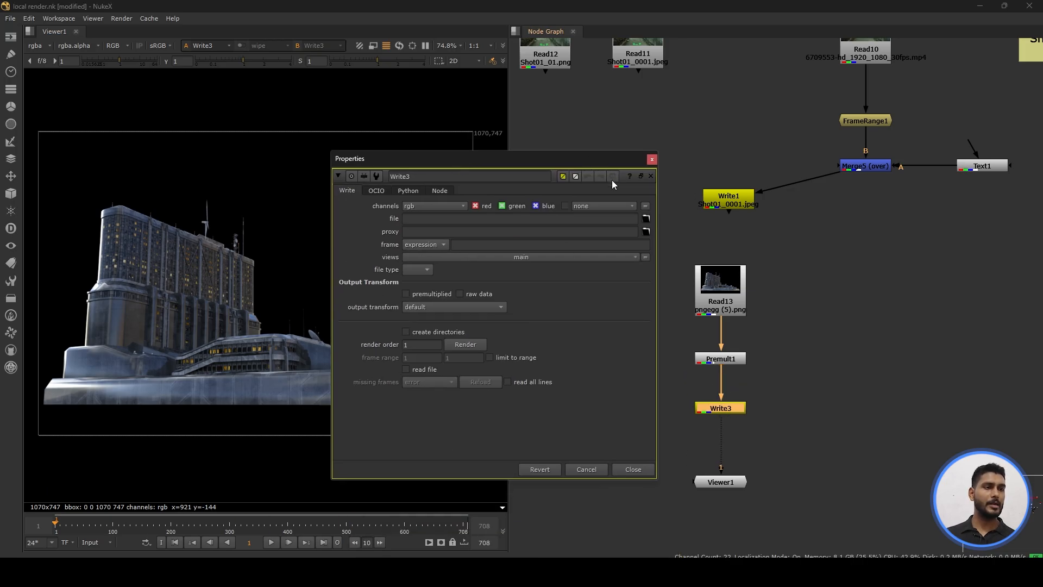
click(646, 219)
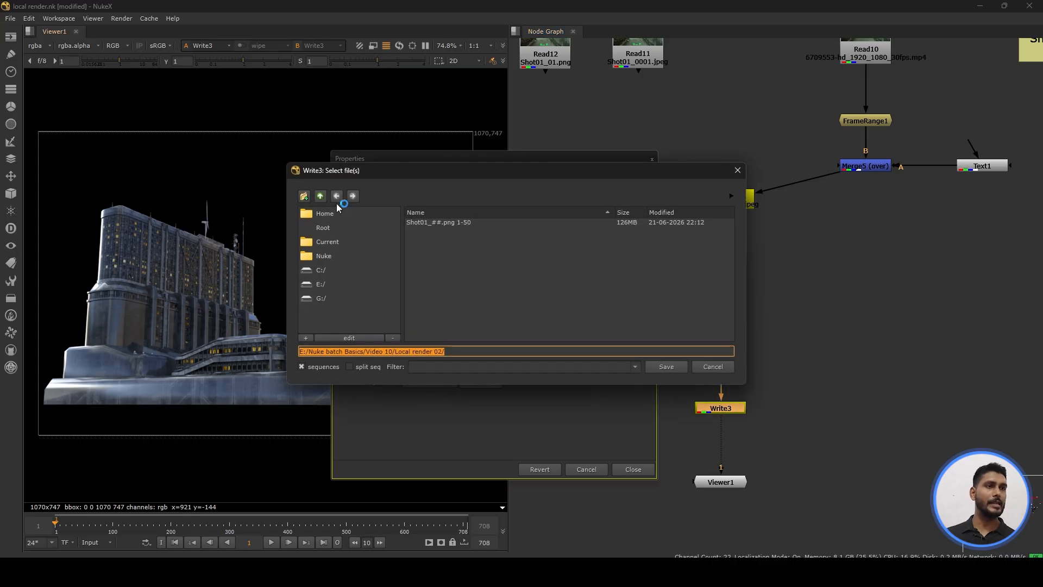
click(320, 196)
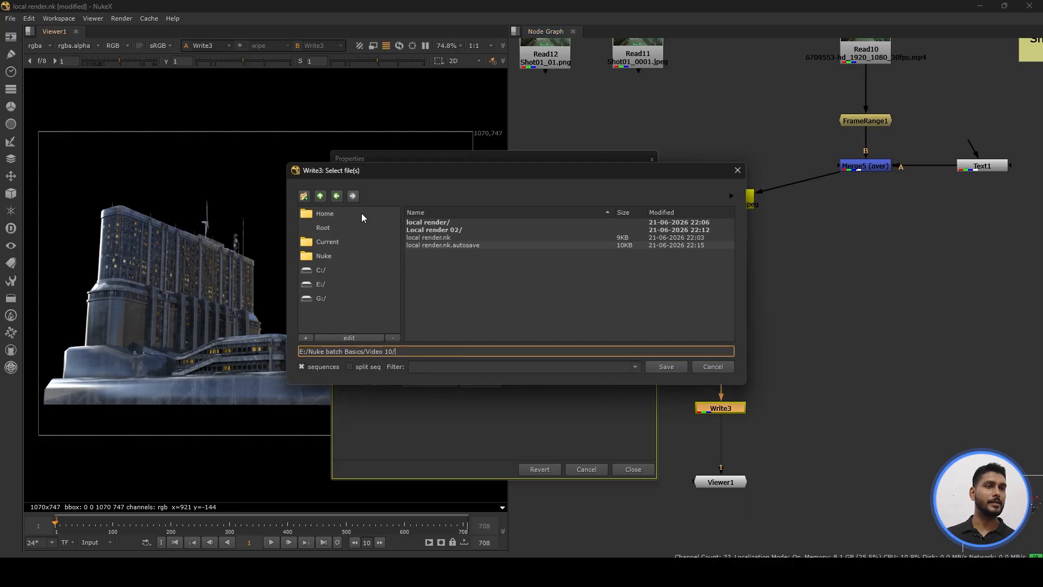
click(305, 196)
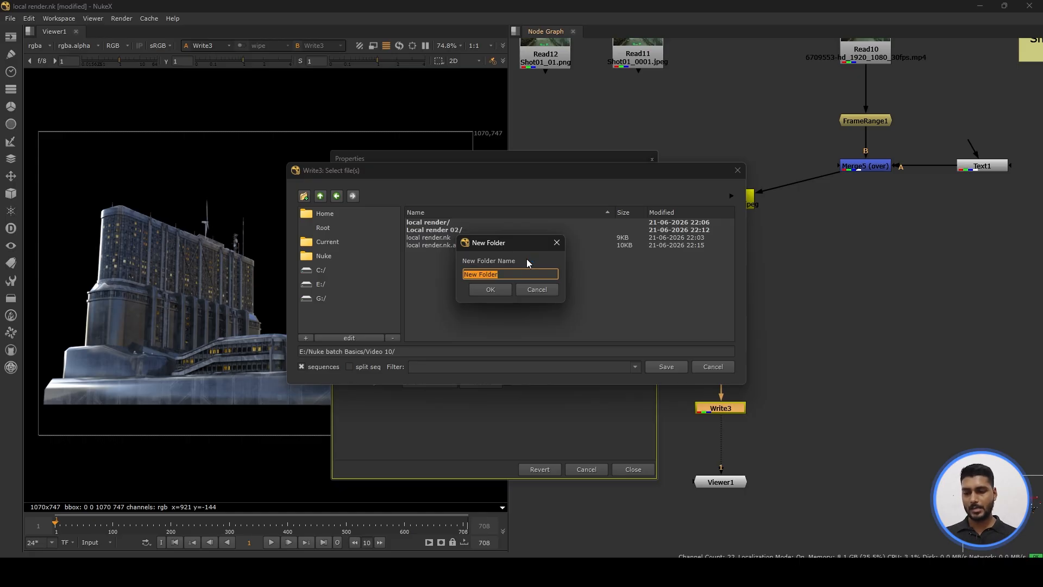
text(local render 03)
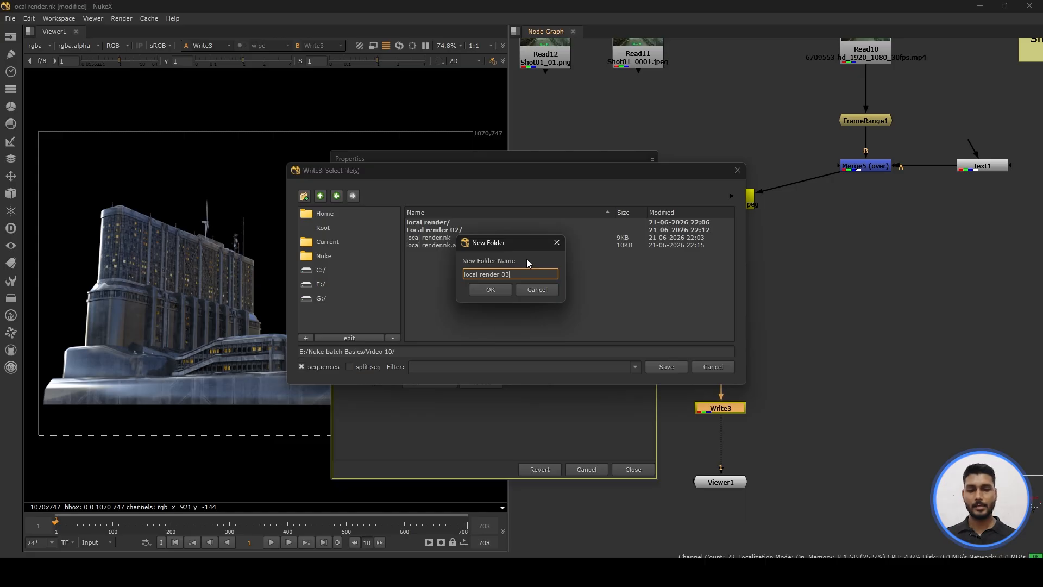
key(Return)
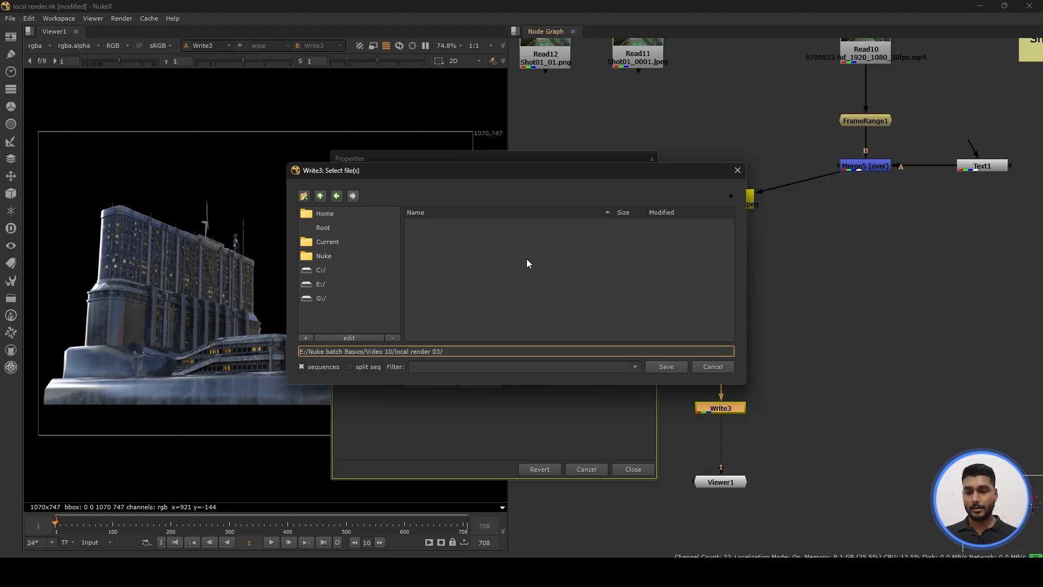
Name Write3's output file Ship_##.png inside the local render 03 folder and save the path
text(Shi)
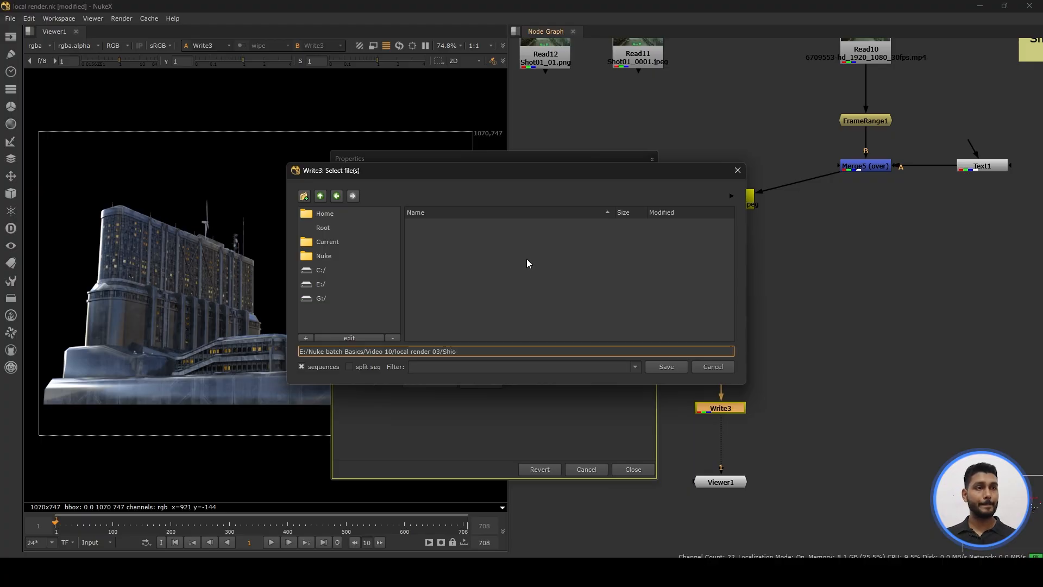
text(p_###)
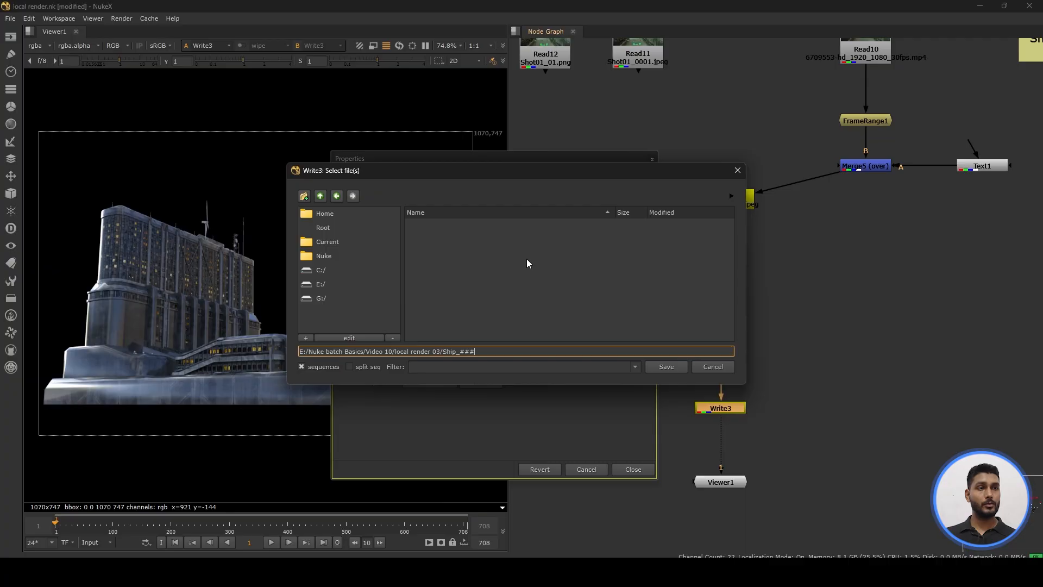
key(BackSpace)
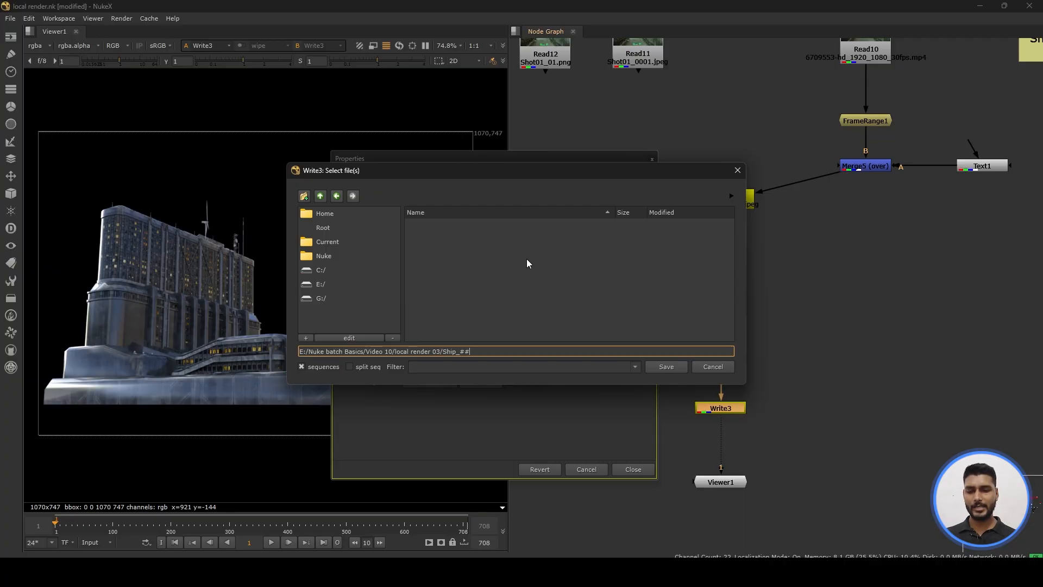
text(.pn)
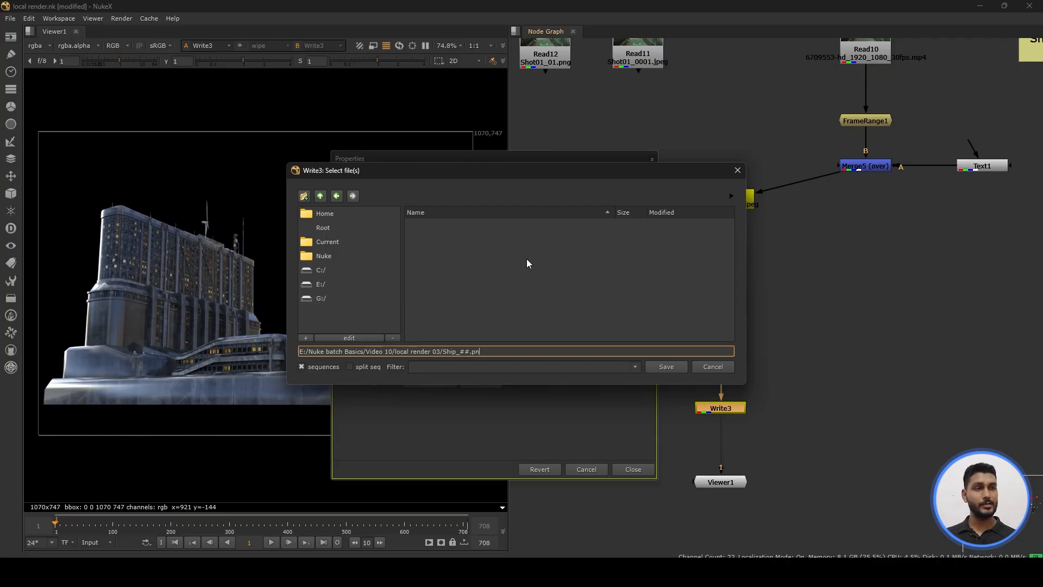
text(g)
click(683, 370)
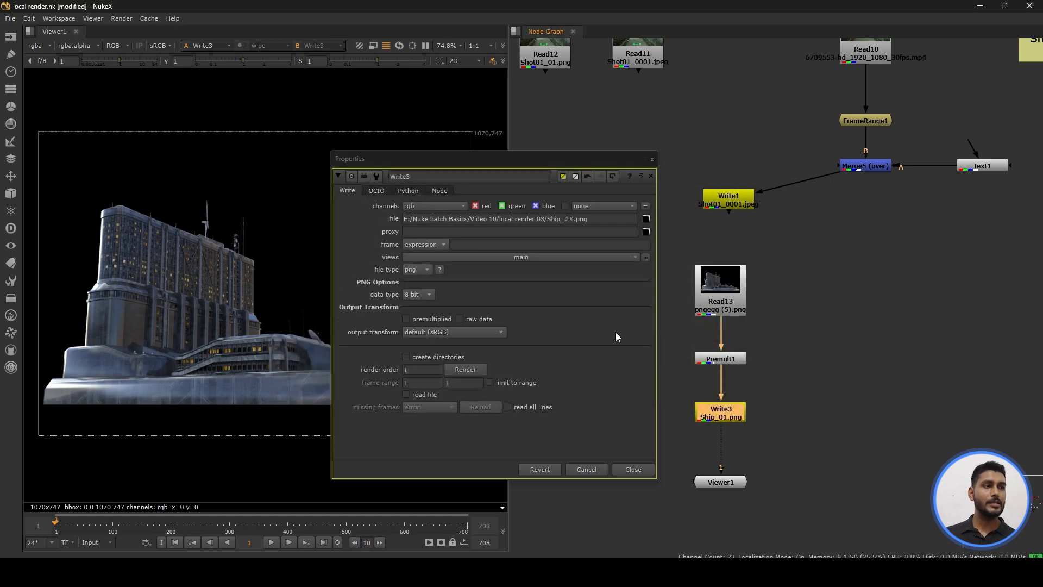
Set Write3's channels to rgba and render the custom frame range 1-10
click(432, 206)
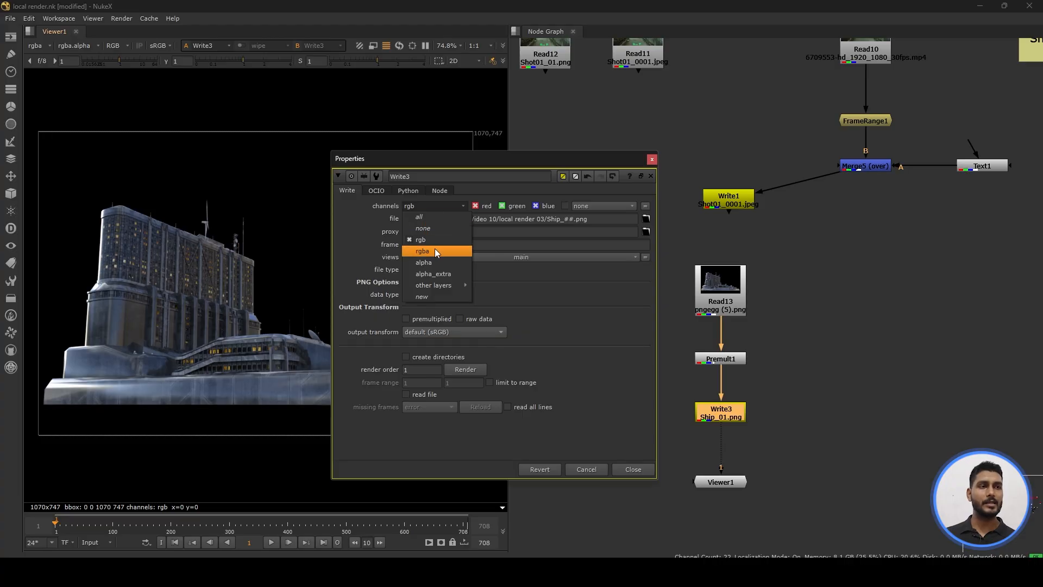
click(429, 253)
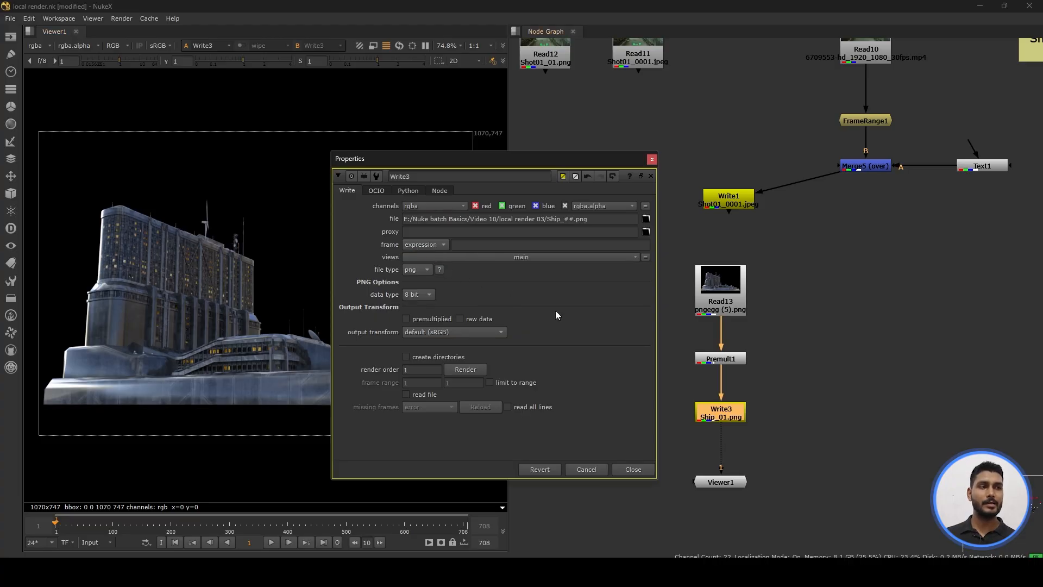
scroll(723, 422, up, 2)
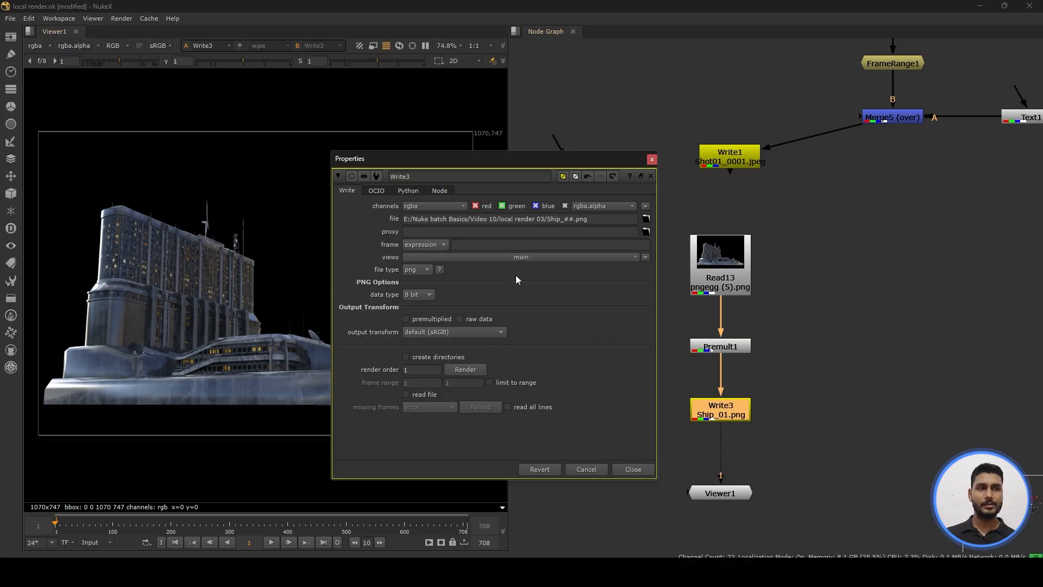
click(467, 369)
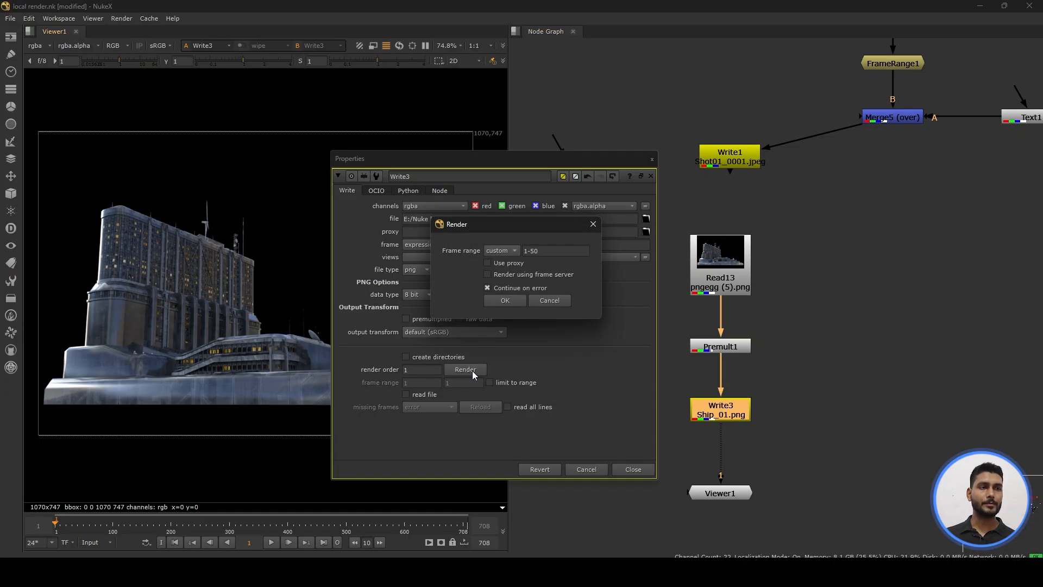
double_click(534, 251)
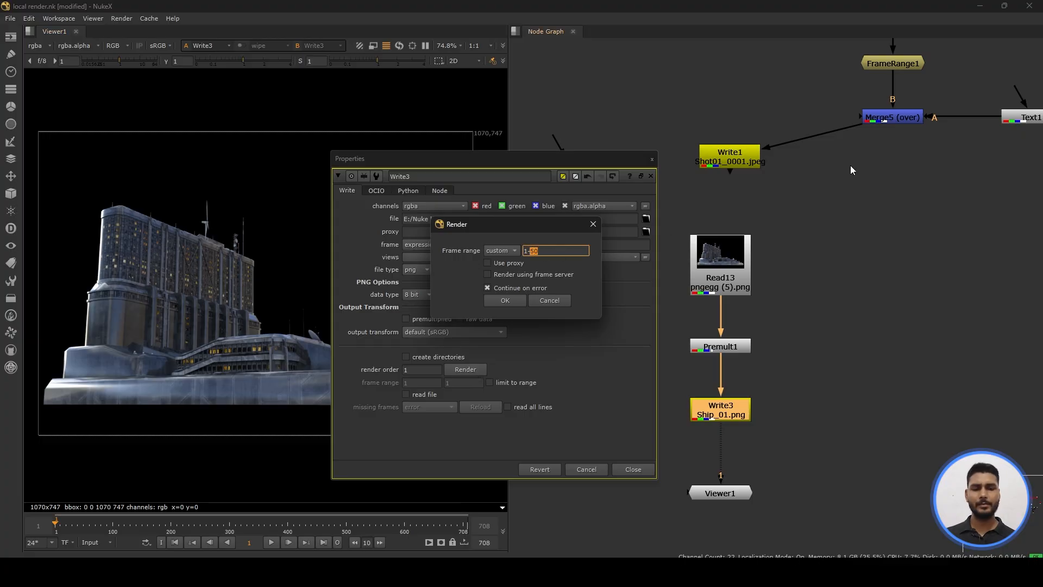
text(10)
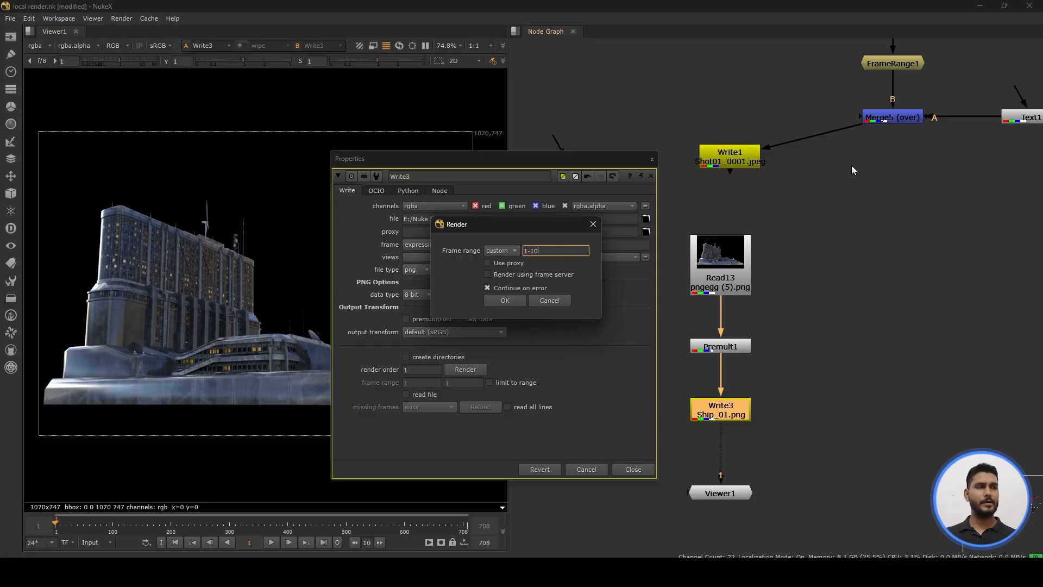
click(506, 300)
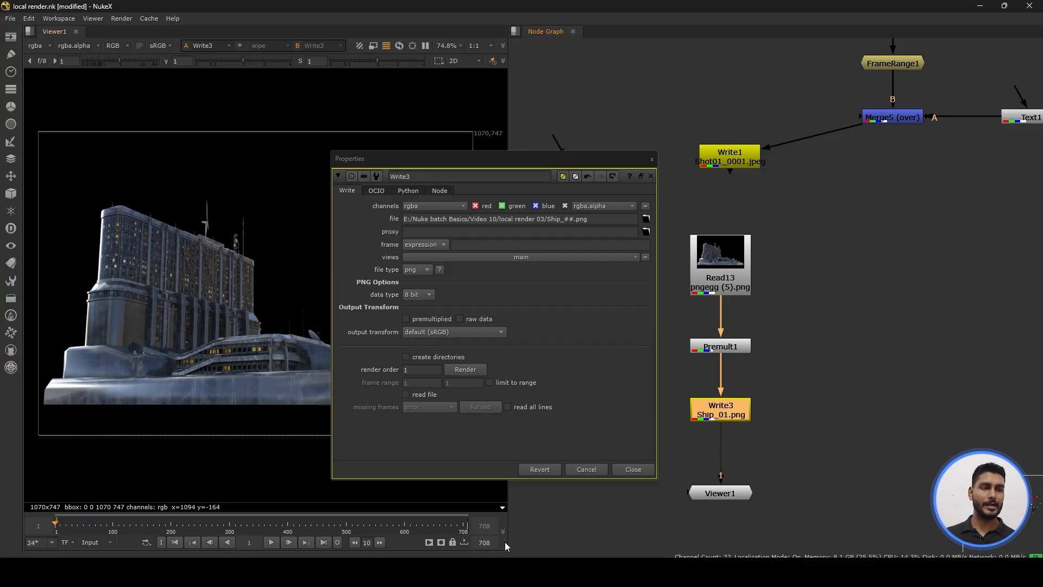
Switch to the Video 10 window in File Explorer and check the rendered Ship files in the local render 03 folder
click(511, 573)
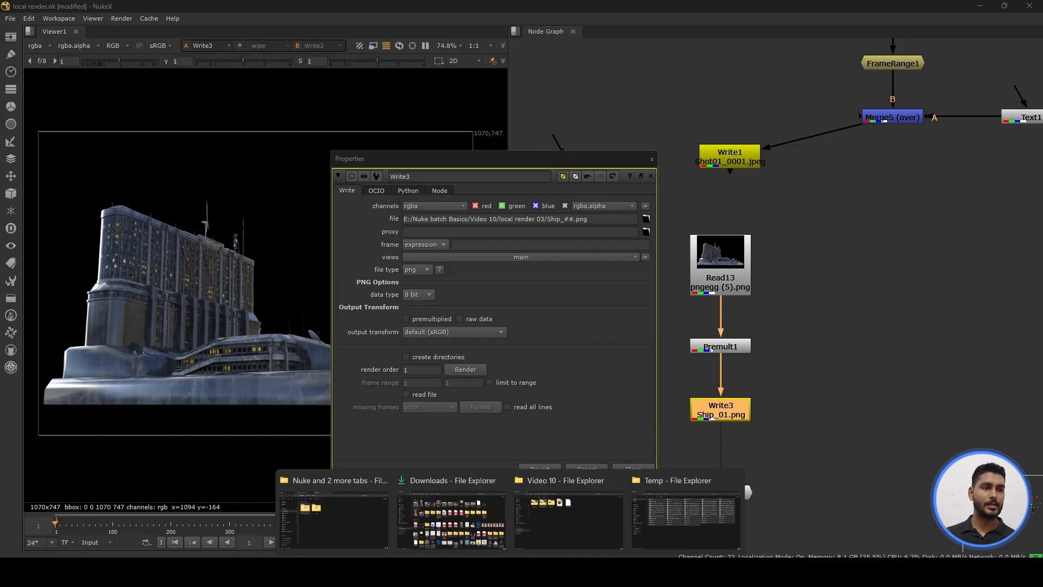
click(568, 516)
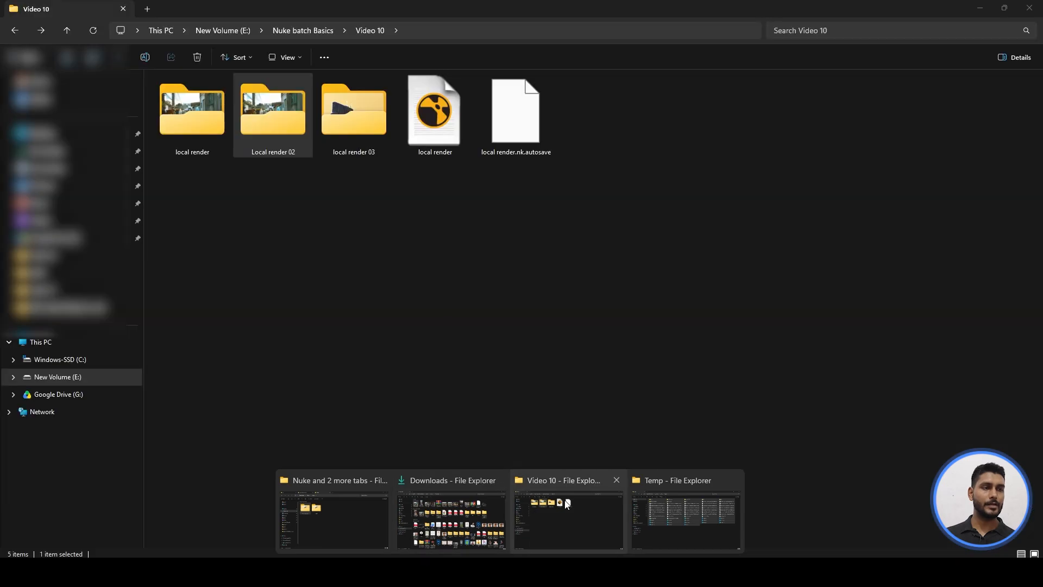
double_click(353, 140)
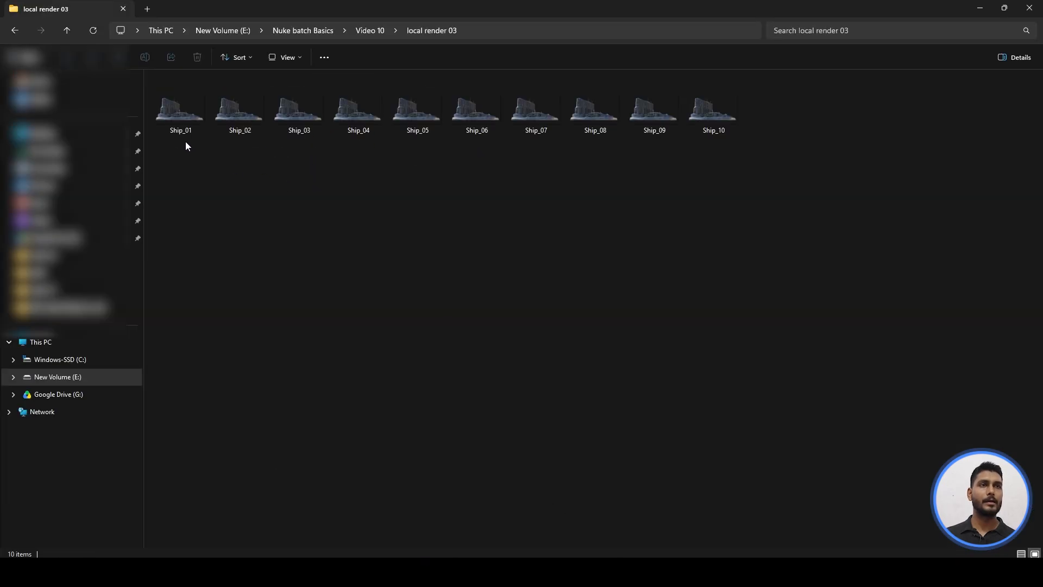
drag(186, 145, 722, 130)
click(625, 294)
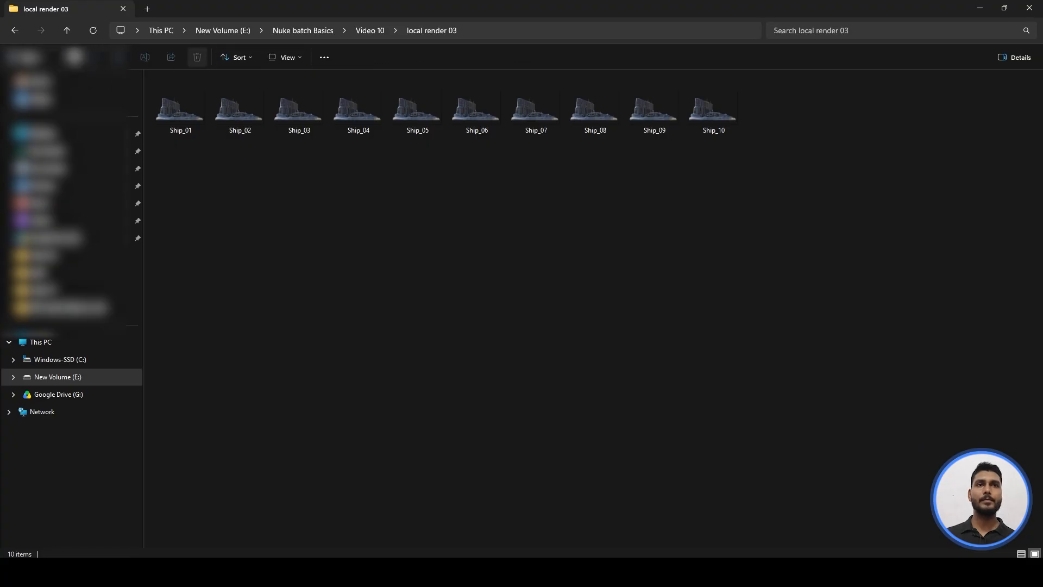
Import the local render 03 folder into the Nuke node graph beside Write3, close its properties, and show the sequence in Viewer1
click(15, 30)
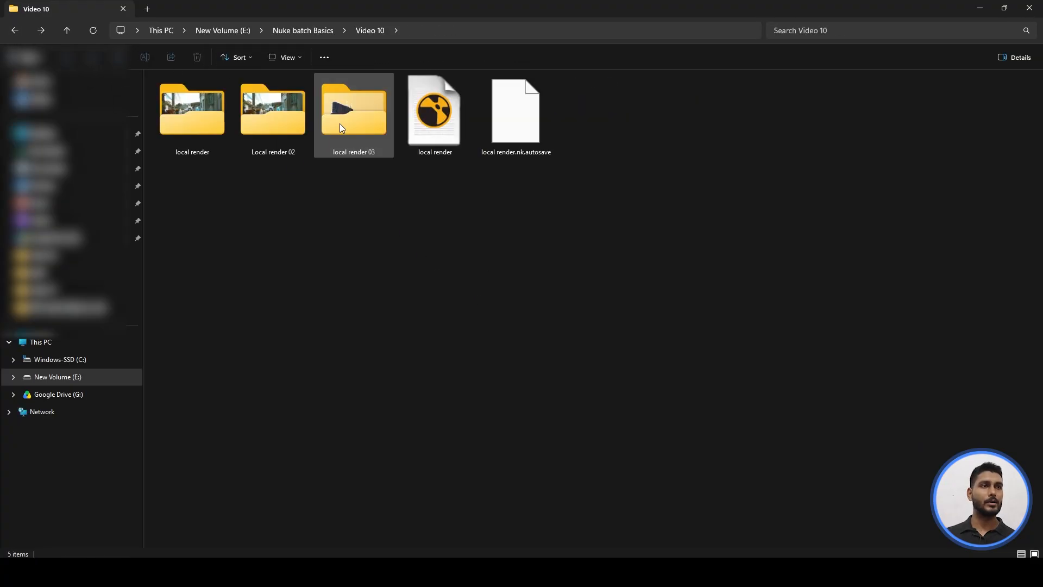
drag(358, 116, 588, 358)
click(652, 159)
click(683, 475)
drag(734, 497, 589, 467)
scroll(637, 374, down, 3)
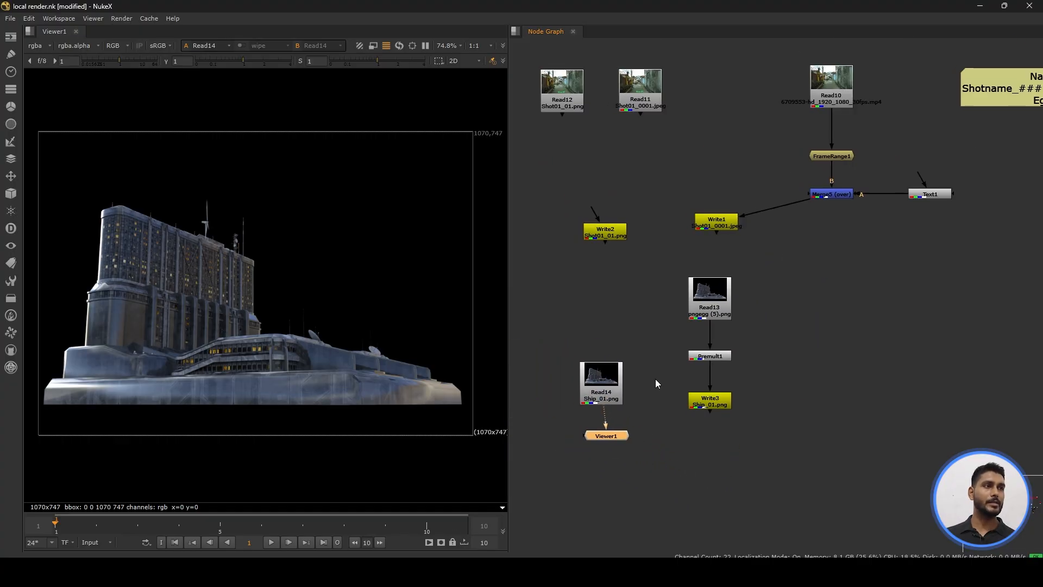
Place the Ship Read node beside Read13, and move the Shot01 jpeg Read11 node down to its left
drag(568, 139, 715, 158)
drag(640, 392, 645, 382)
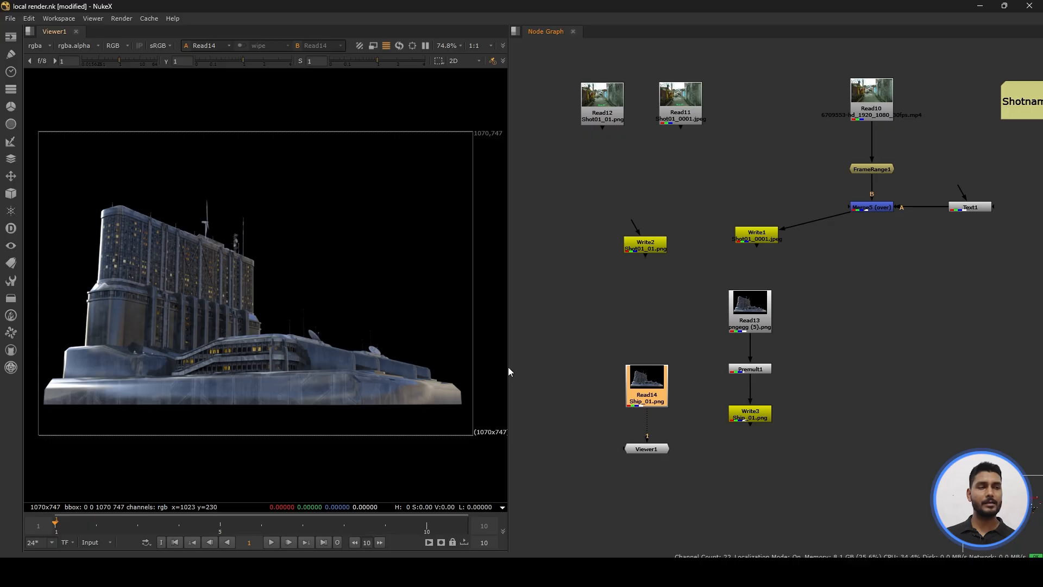
drag(654, 370, 653, 300)
click(687, 379)
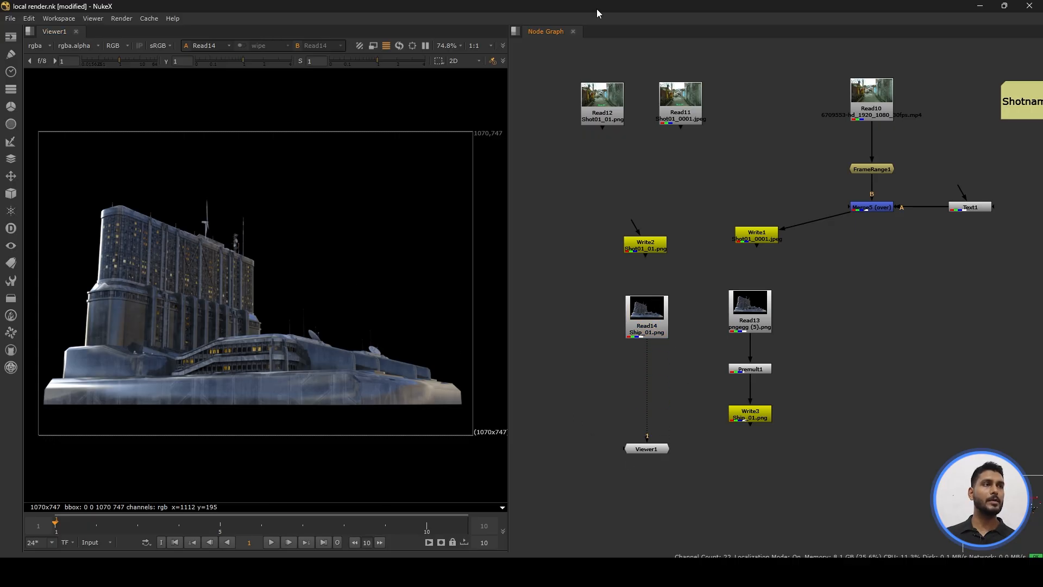
mouse_move(596, 107)
mouse_down()
mouse_move(569, 252)
mouse_move(595, 126)
mouse_up()
drag(681, 122, 565, 359)
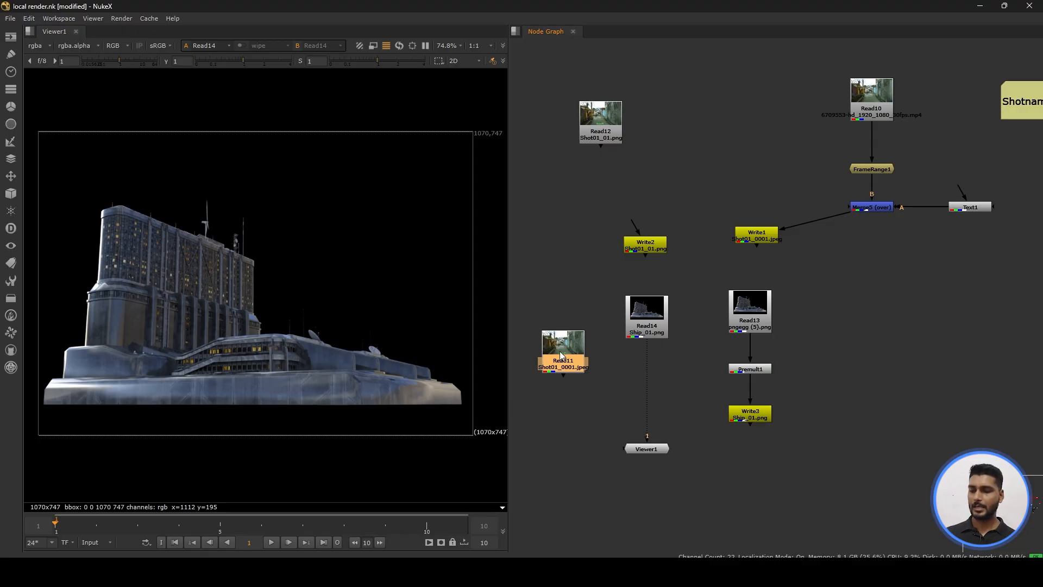
Add a Merge node below Read11 and Read14, with Read11 as input B and the Ship sequence as input A
key(m)
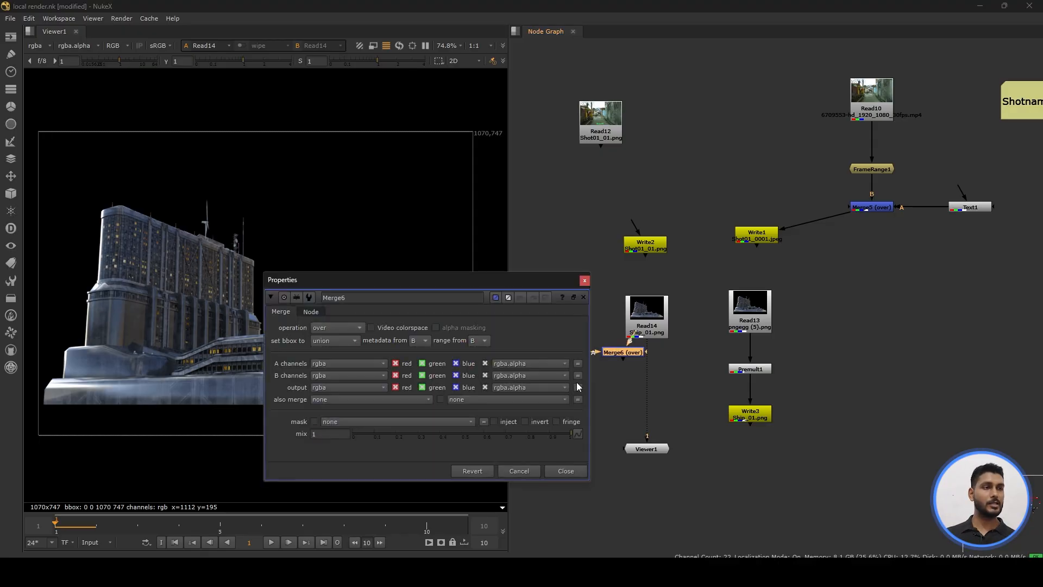
click(585, 280)
drag(623, 353, 660, 291)
key(ctrl)
drag(578, 411, 647, 320)
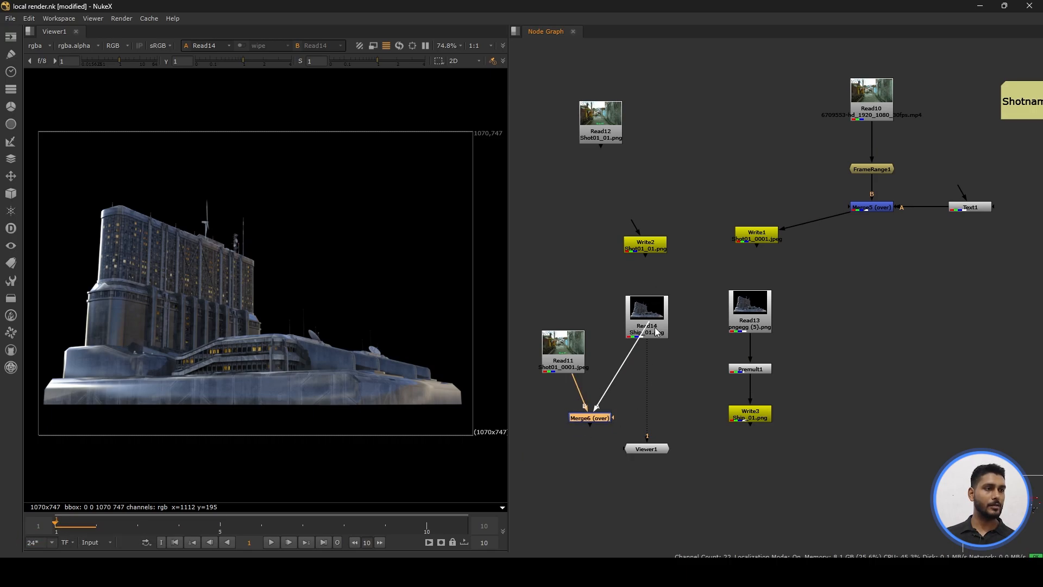
key(1)
drag(593, 408, 595, 409)
Connect Viewer1 to the new Merge node and place it directly below
drag(639, 435, 589, 416)
click(645, 446)
drag(646, 451, 593, 462)
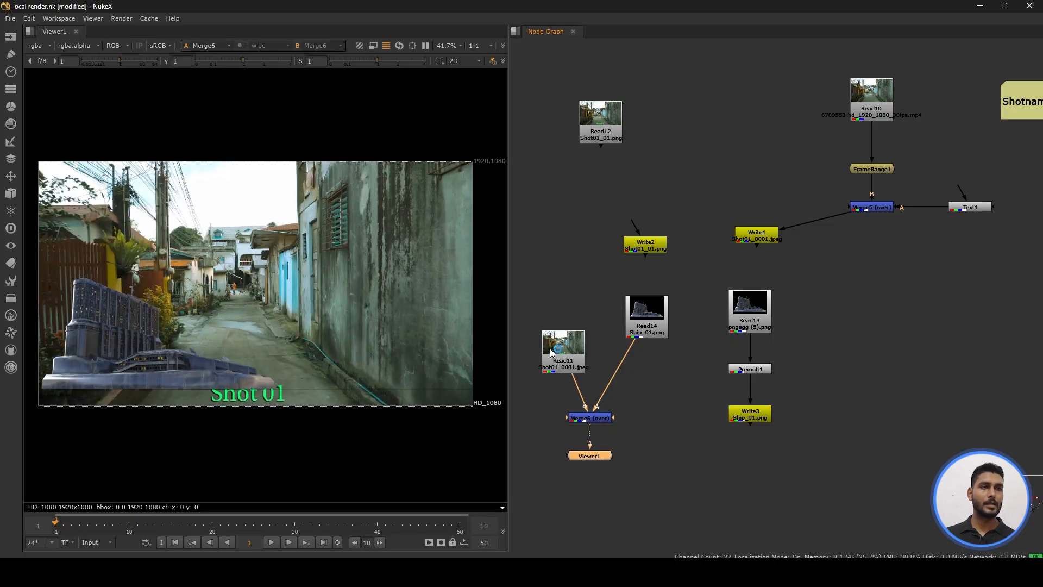
Insert a Reformat node after the Ship sequence Read14 at the 1920x1080 root format and close its properties
click(647, 315)
key(Tab)
text(ref)
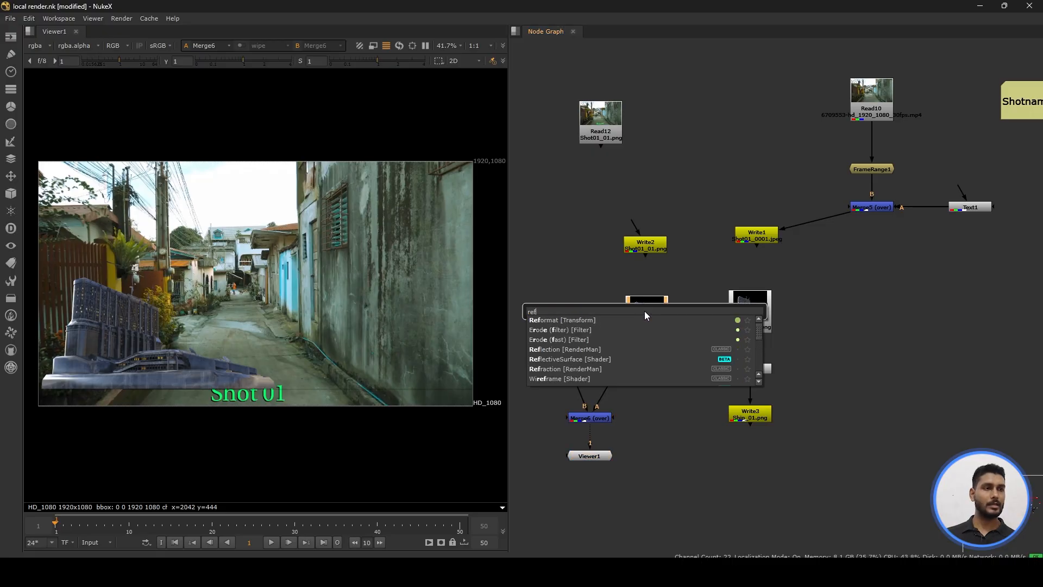
key(Return)
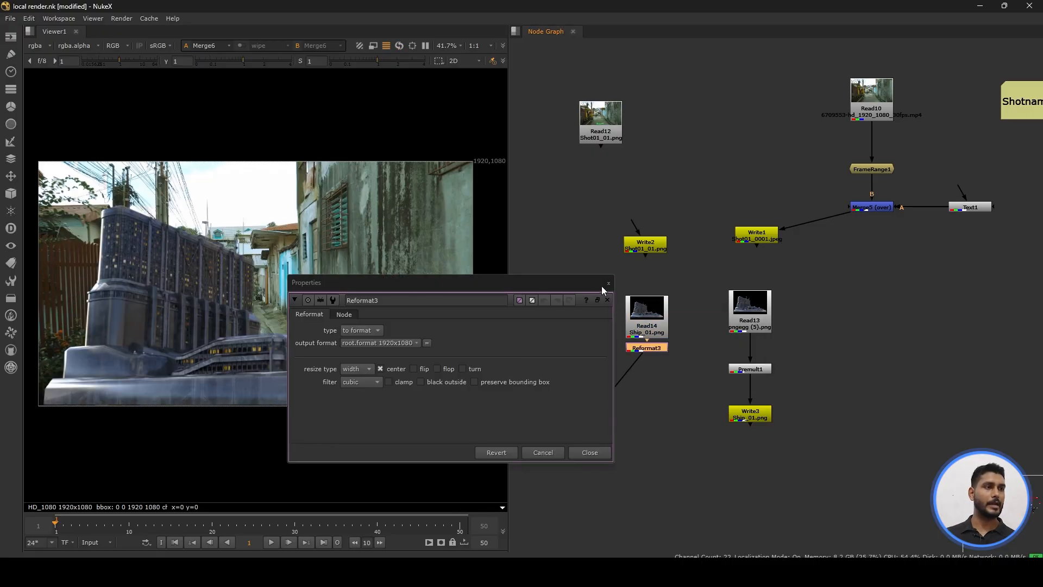
click(608, 290)
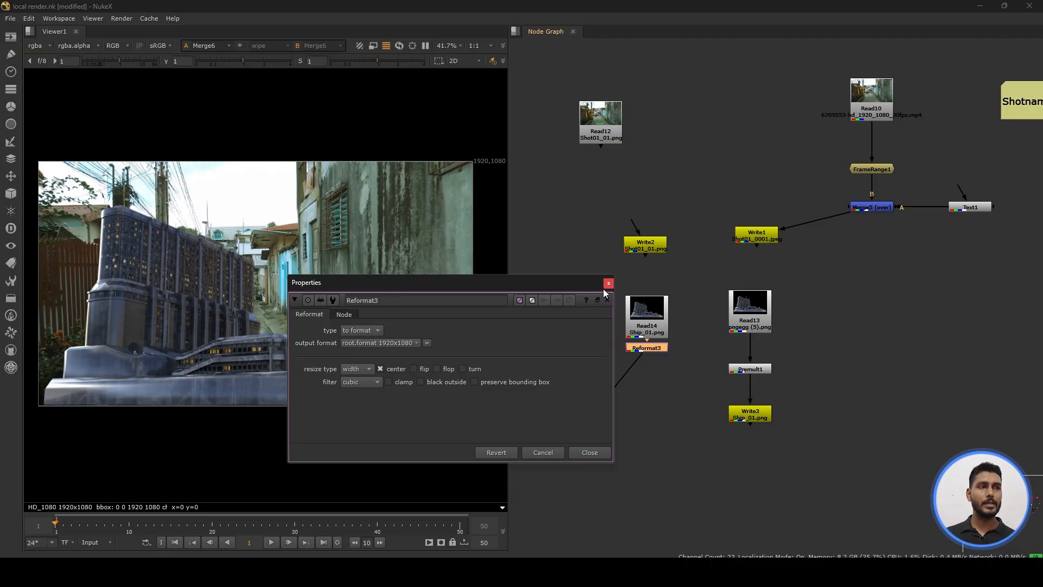
click(609, 283)
Align Read11 directly above Merge6, and place Read14 with its Reformat node beside the merge's A input
drag(560, 348, 587, 312)
drag(629, 275, 696, 375)
drag(650, 350, 679, 347)
click(682, 458)
click(692, 385)
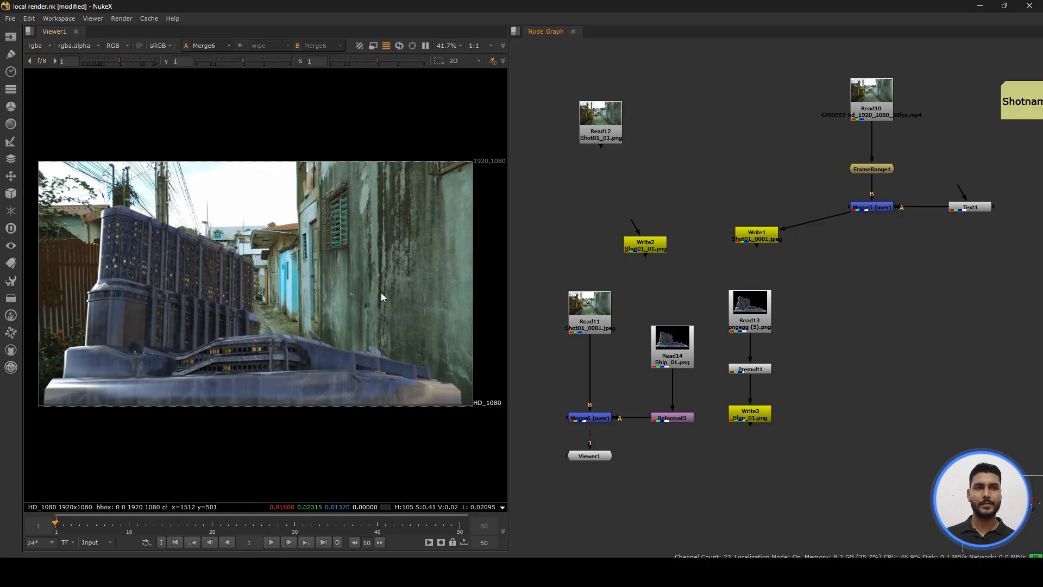
Show the Merge5 output in Viewer1 and move the viewer node away from Merge6 to below Merge5
middle_drag(804, 373, 786, 363)
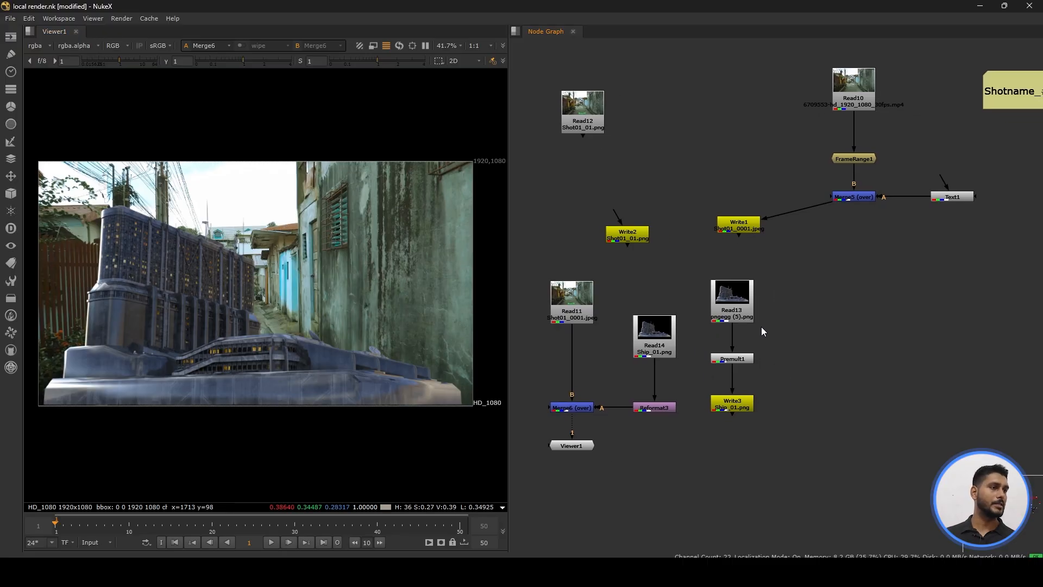
scroll(797, 227, down, 2)
click(810, 223)
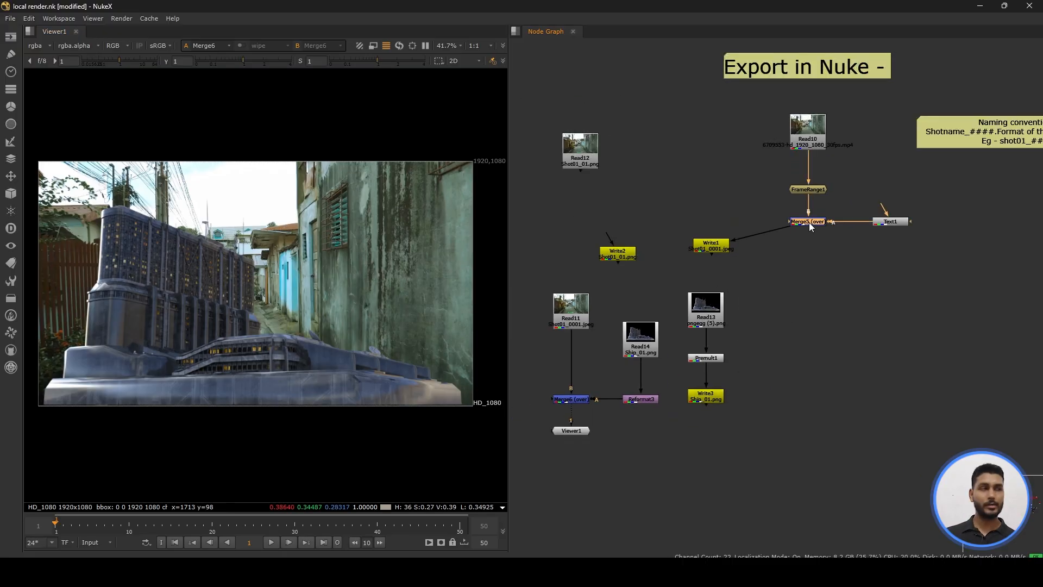
key(1)
drag(581, 433, 823, 352)
Move the Read11, Ship and Write3 branches farther left as a group, and align Viewer1 vertically under Merge5
drag(773, 272, 505, 489)
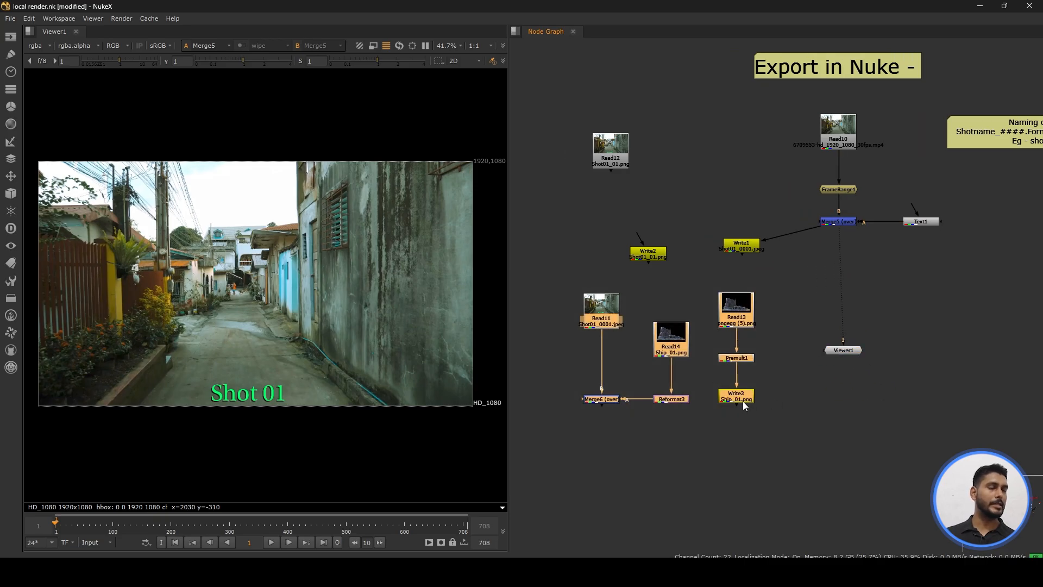
drag(743, 402, 620, 395)
click(789, 395)
middle_drag(845, 382, 729, 467)
drag(727, 434, 723, 434)
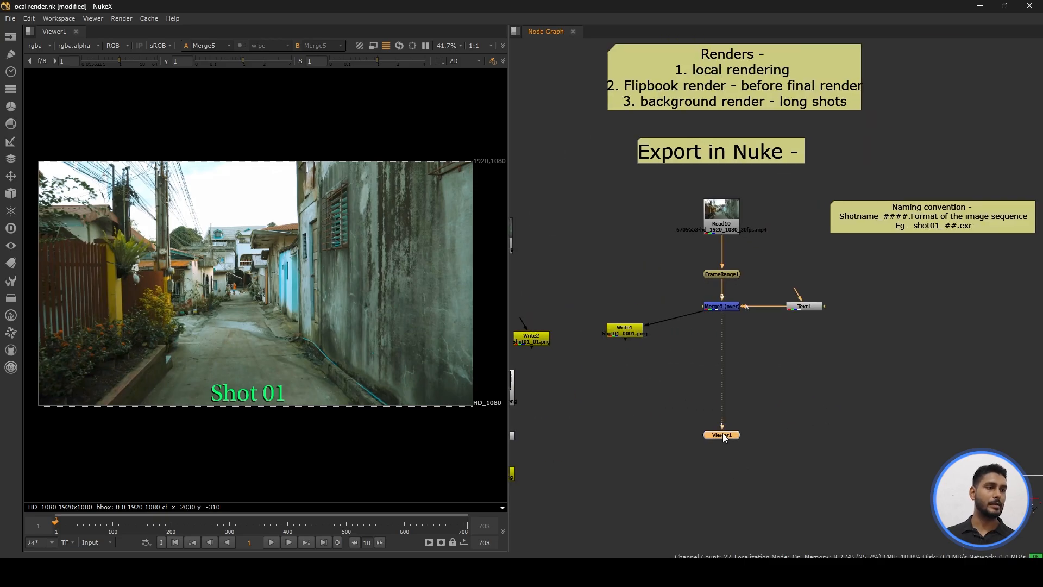
Add a Write node and insert it between Merge5 and Viewer1
click(743, 321)
key(w)
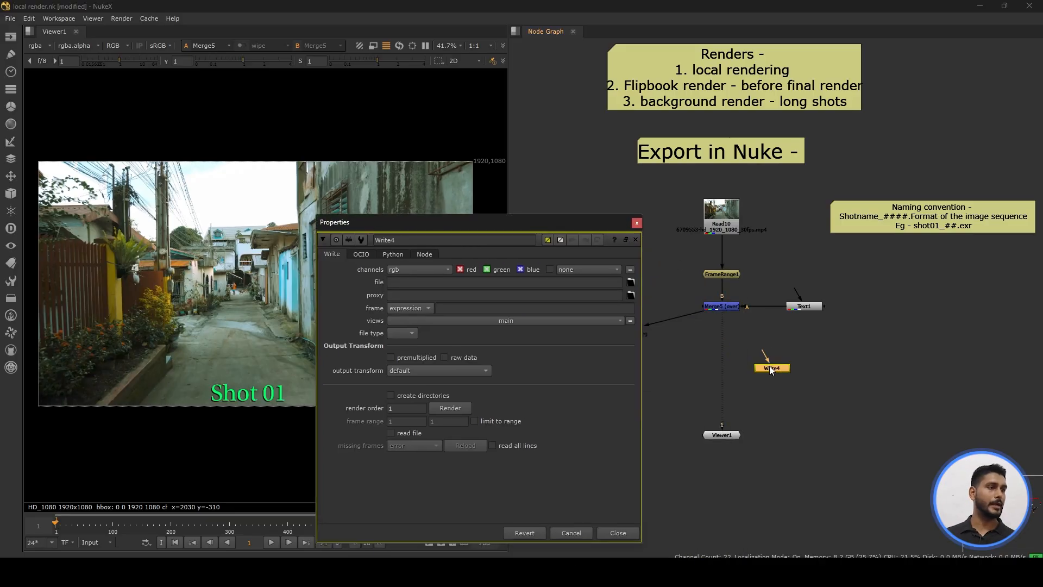
drag(772, 368, 721, 357)
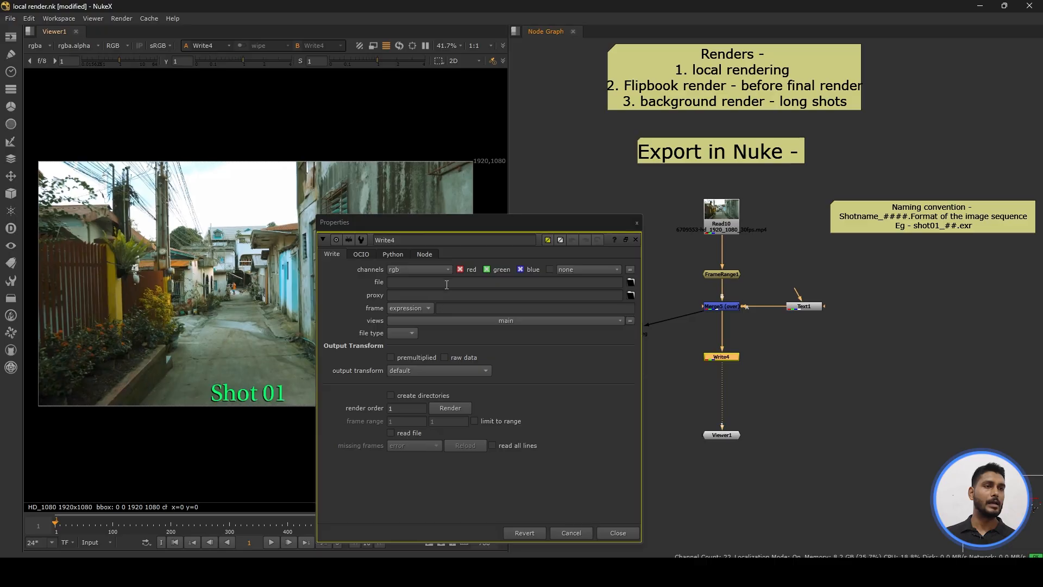
For the Write4 output file, create a folder named local render 04 inside the Video 10 folder
click(631, 282)
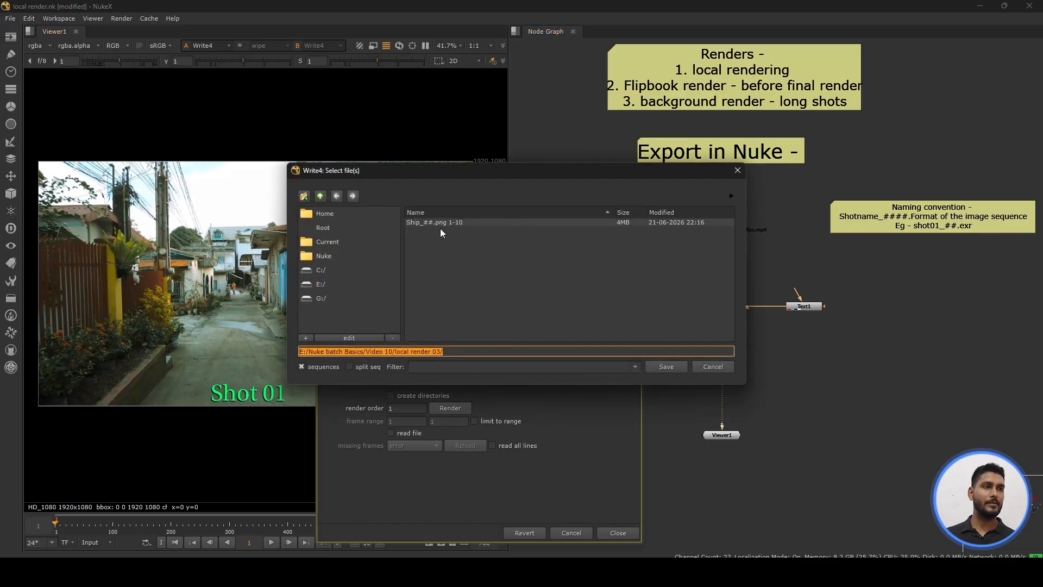
click(320, 195)
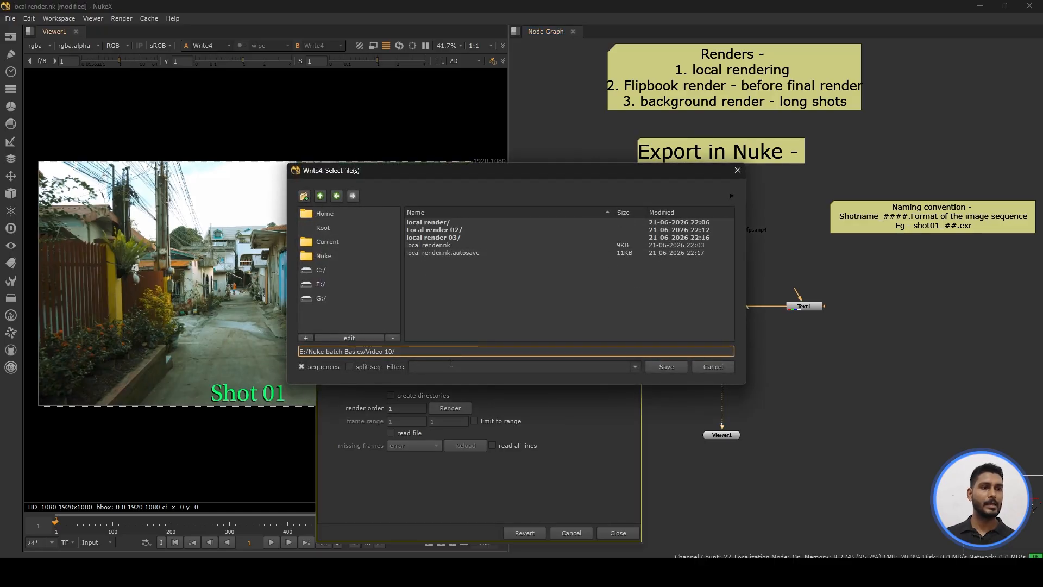
click(304, 196)
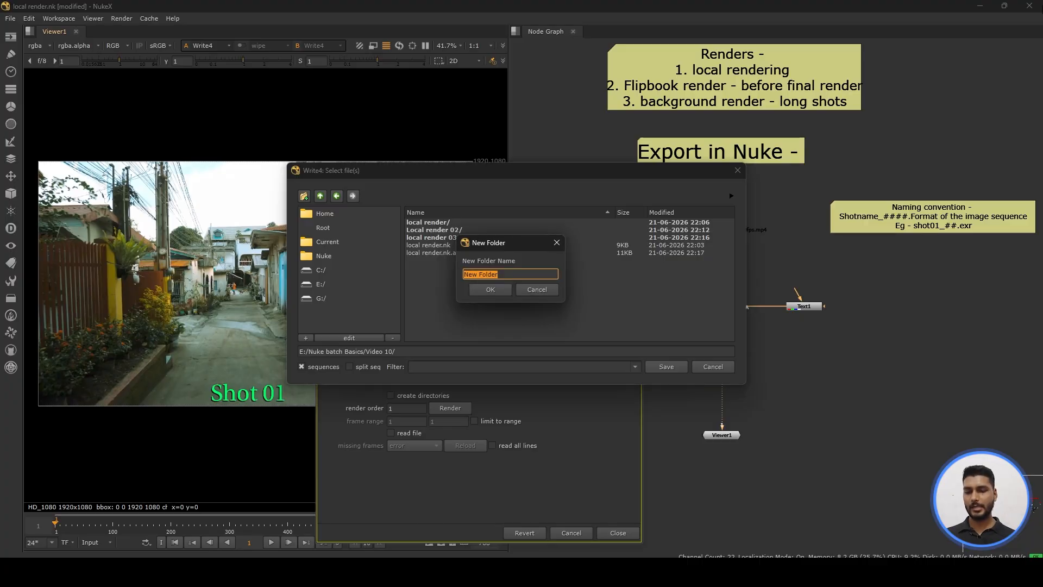
text(local render 04)
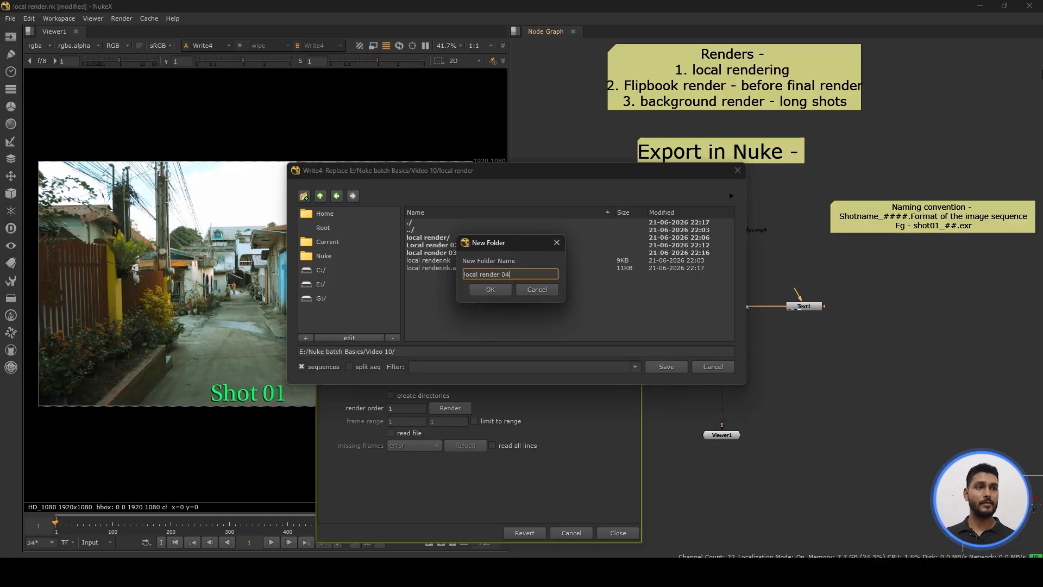
key(Return)
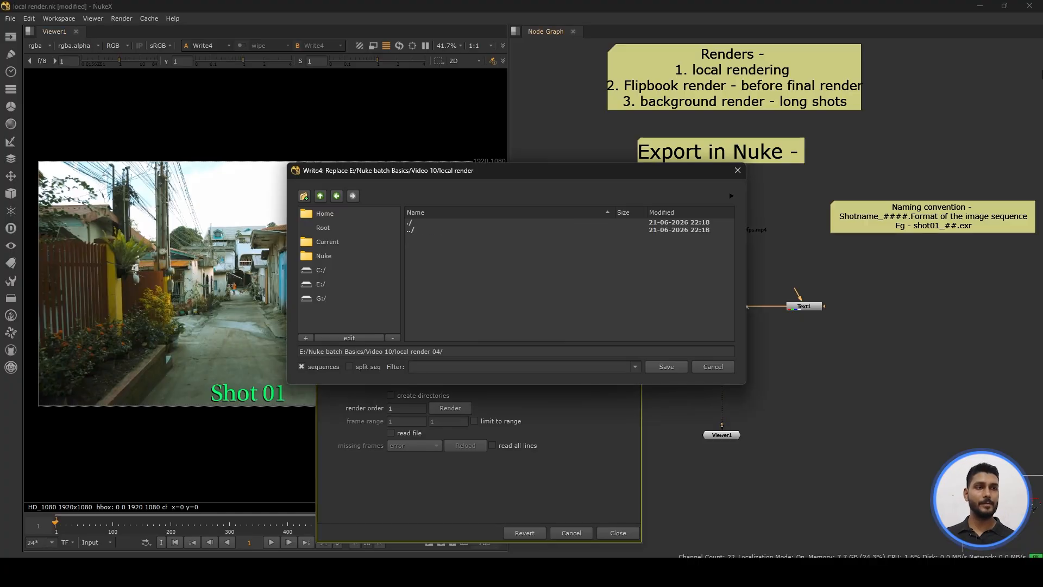
Set the Write4 output file to Shot01_##.exr in the local render 04 folder
click(466, 351)
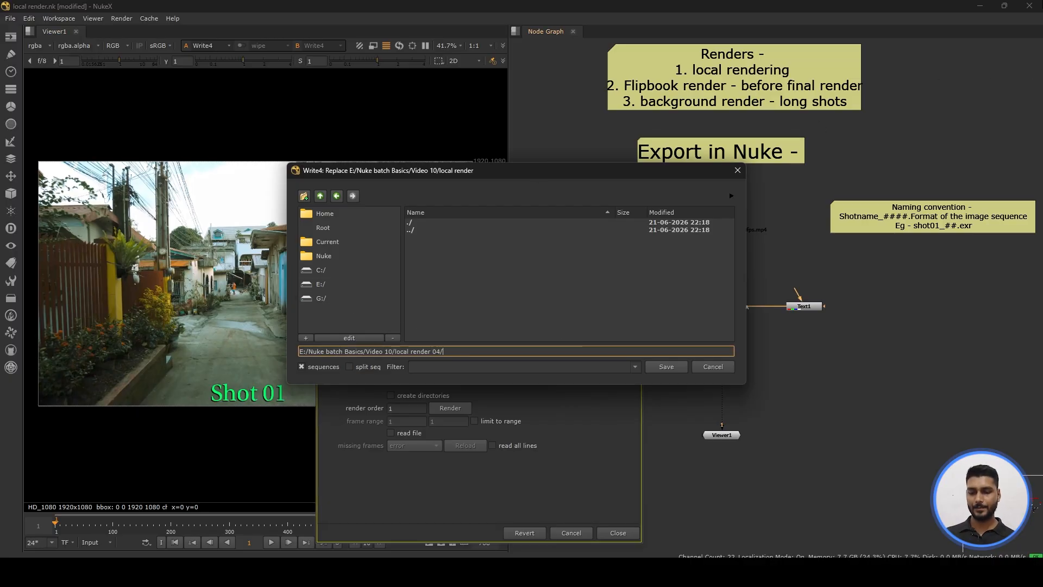
text(Shot01)
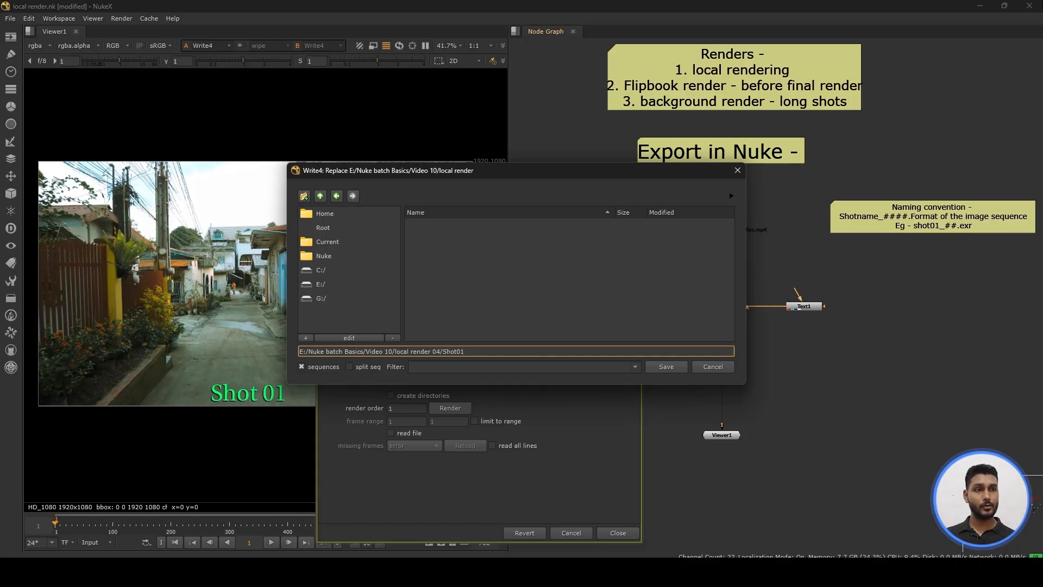
text(_#)
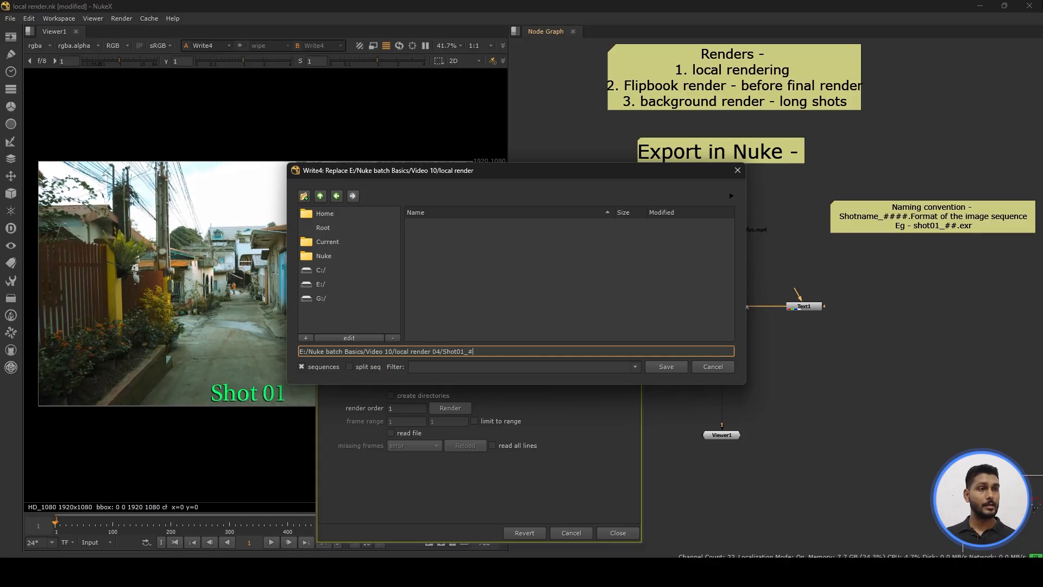
text(#.exr)
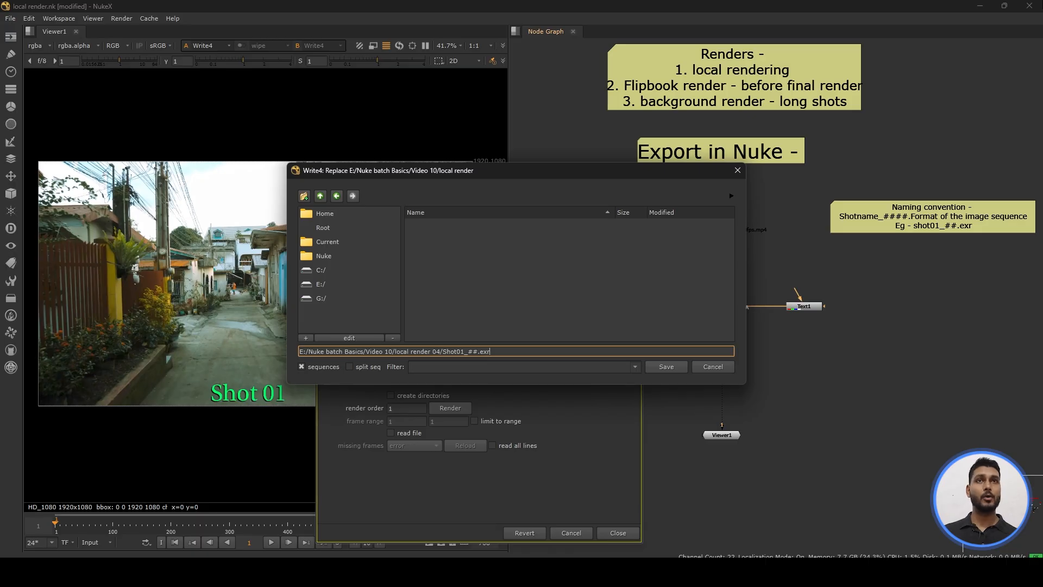
key(Return)
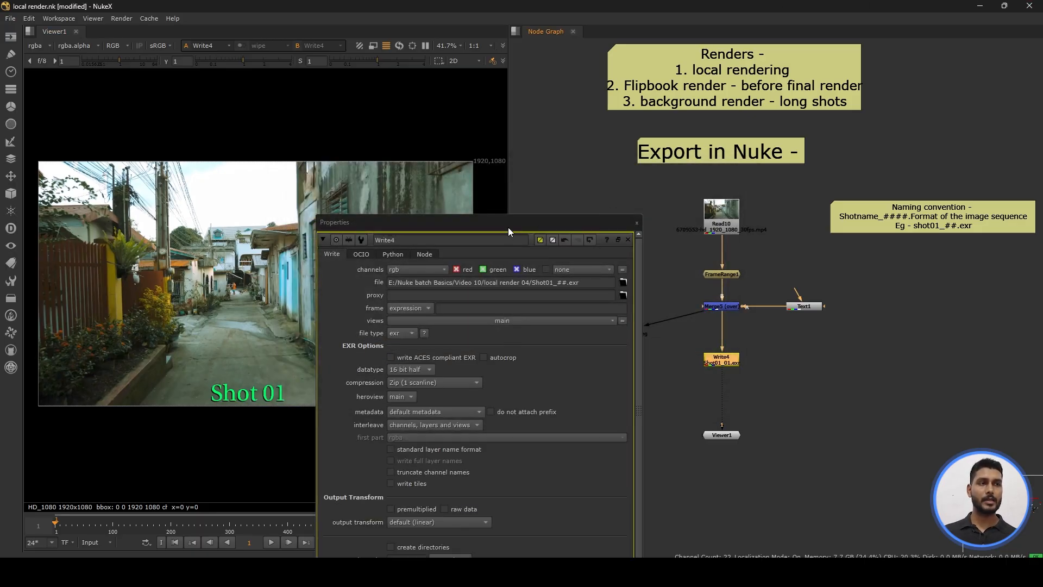
Render Write4 as a 16 bit half EXR sequence over the custom frame range 1-10
drag(507, 228, 544, 91)
drag(527, 102, 520, 102)
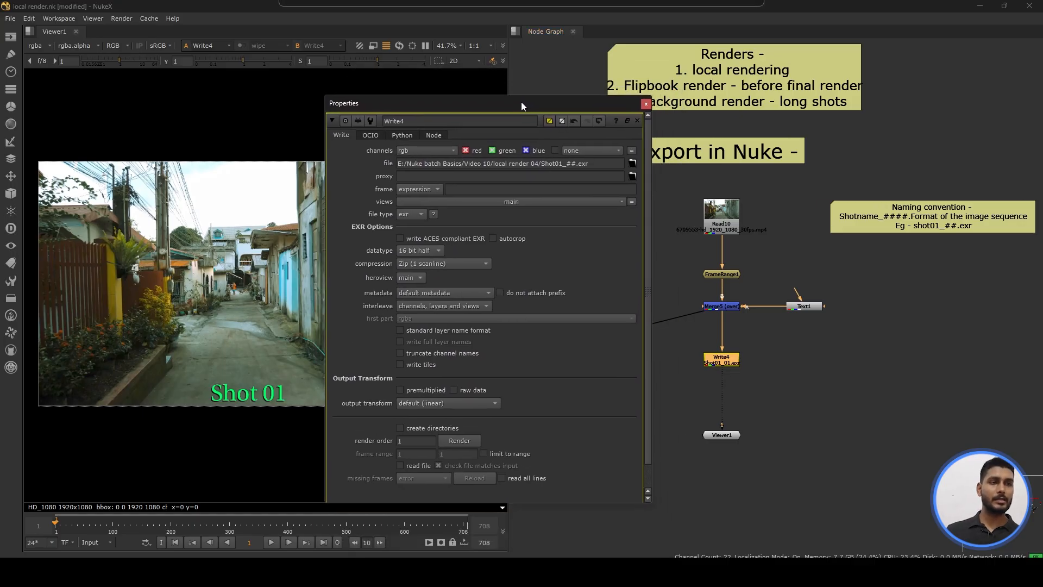
scroll(552, 343, down, 1)
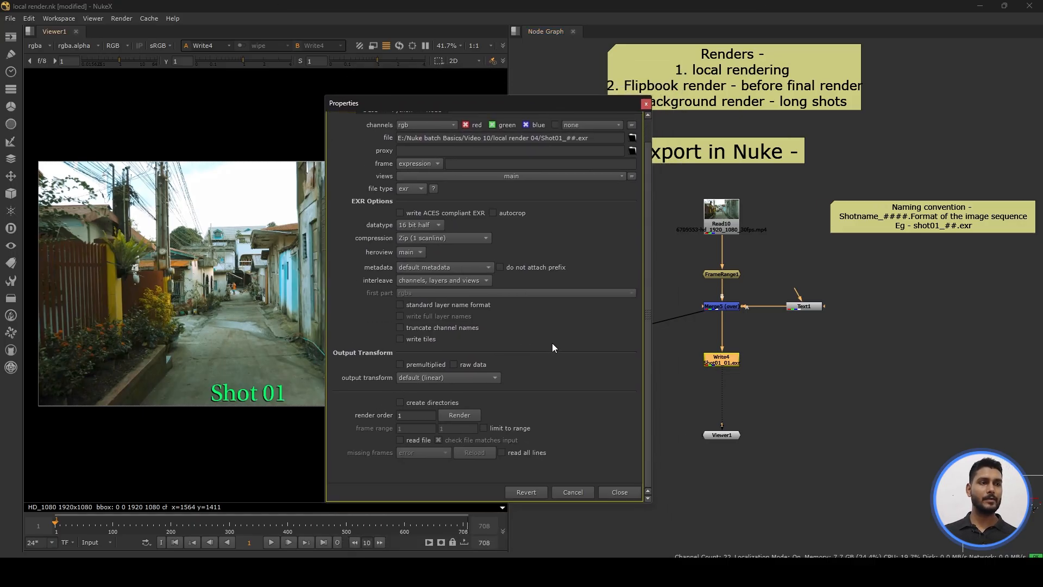
scroll(552, 344, up, 1)
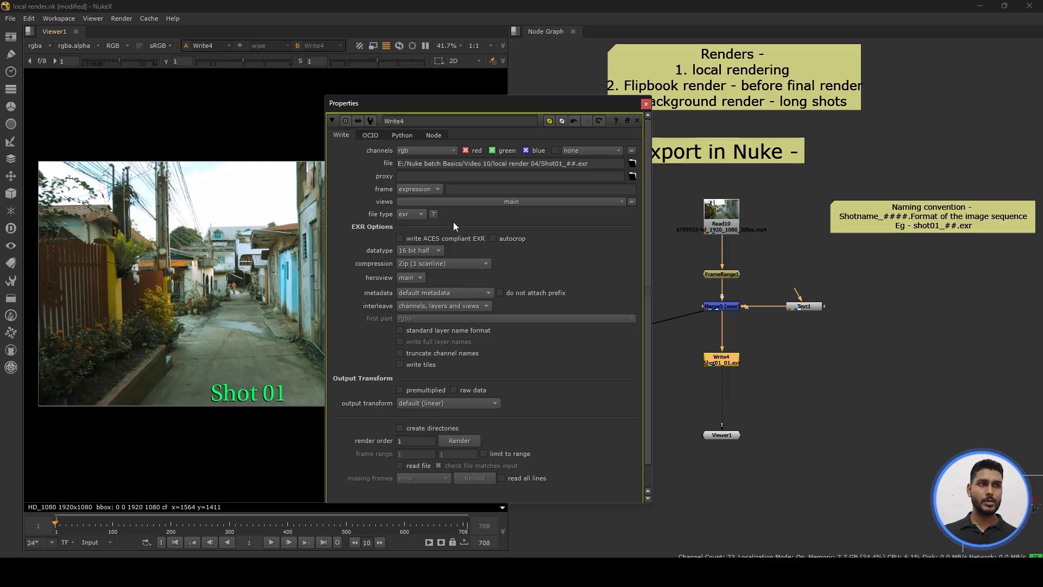
scroll(557, 376, down, 1)
click(460, 416)
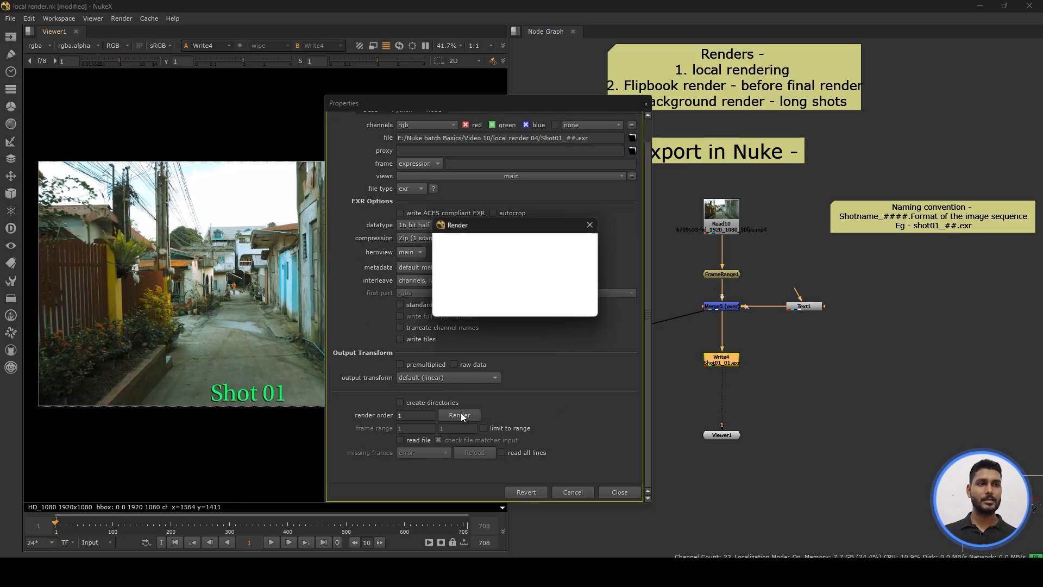
drag(517, 227, 492, 228)
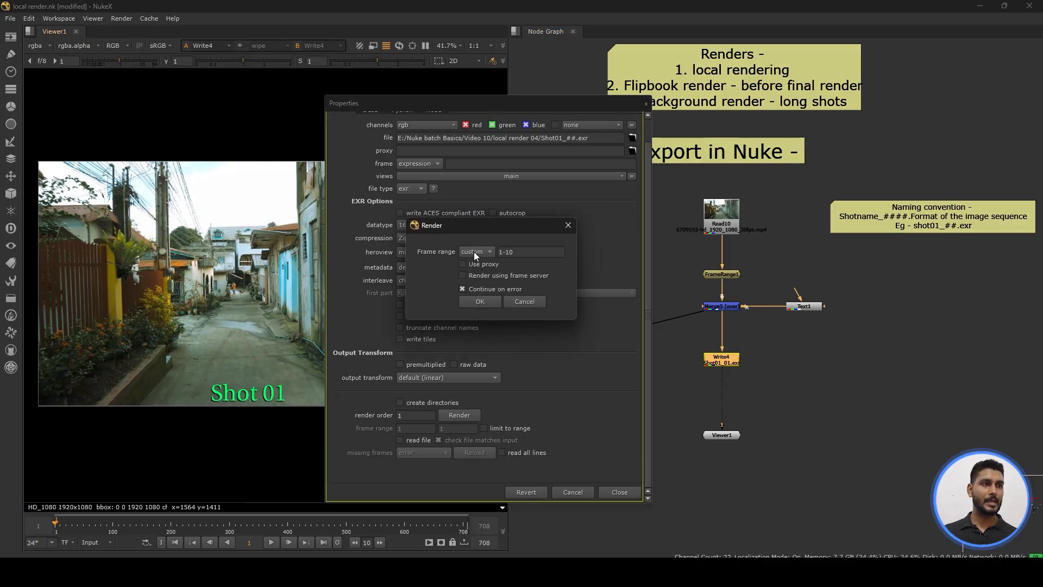
click(494, 302)
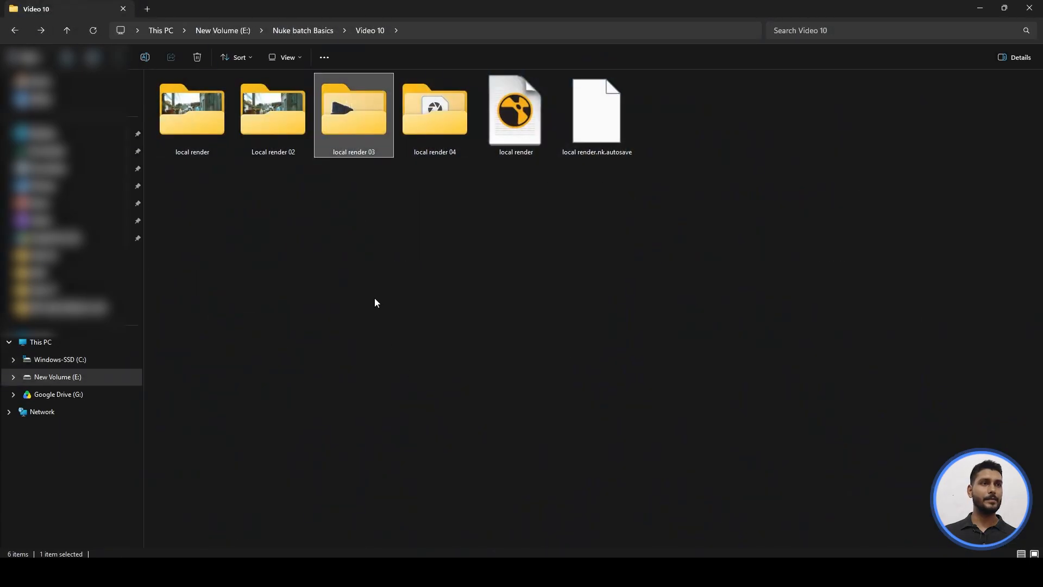
In File Explorer, check the EXR files and their total size in local render 04, and compare with the other render folders
double_click(431, 138)
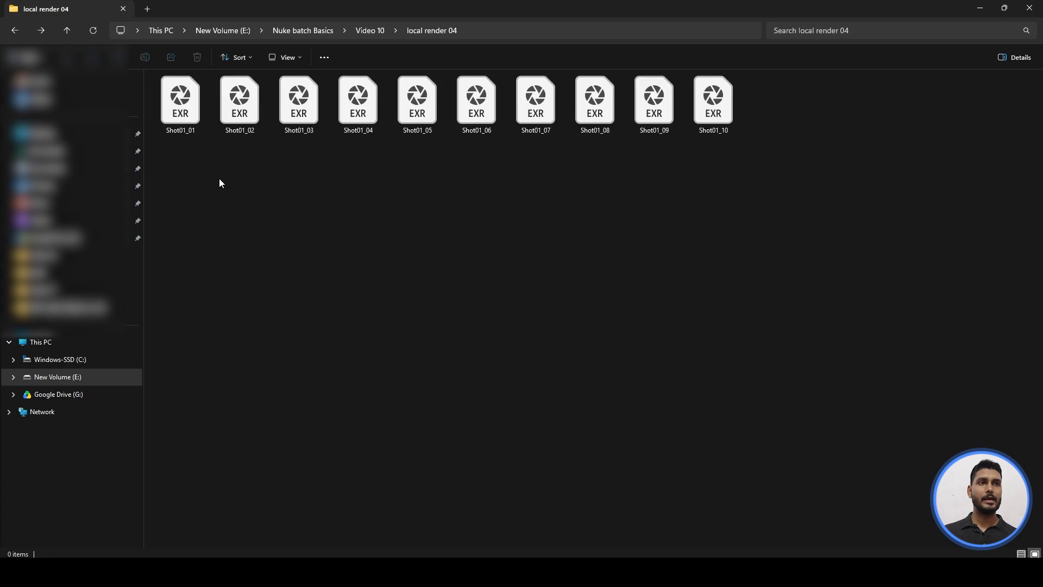
drag(169, 167, 774, 101)
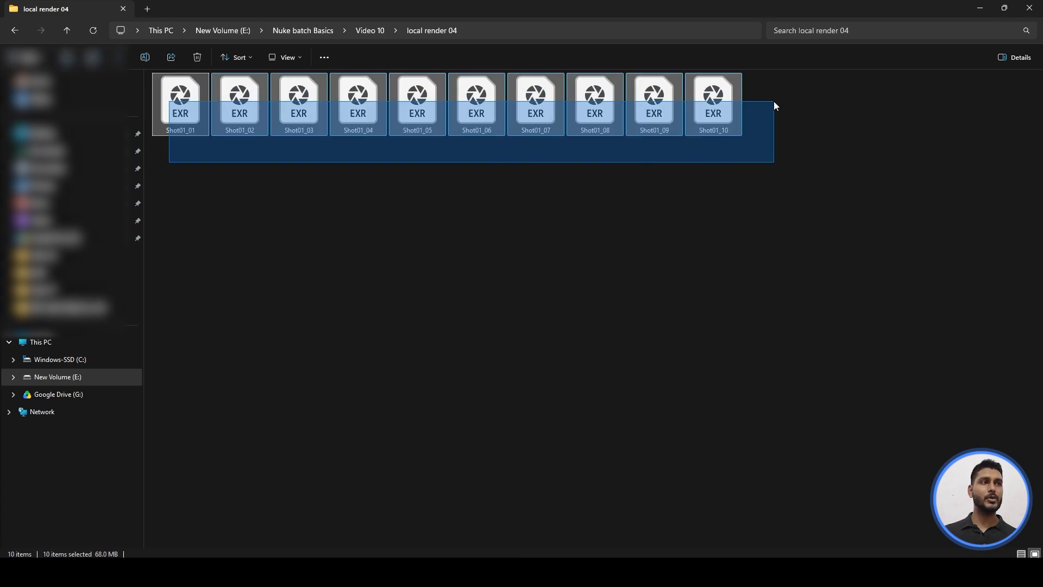
click(15, 30)
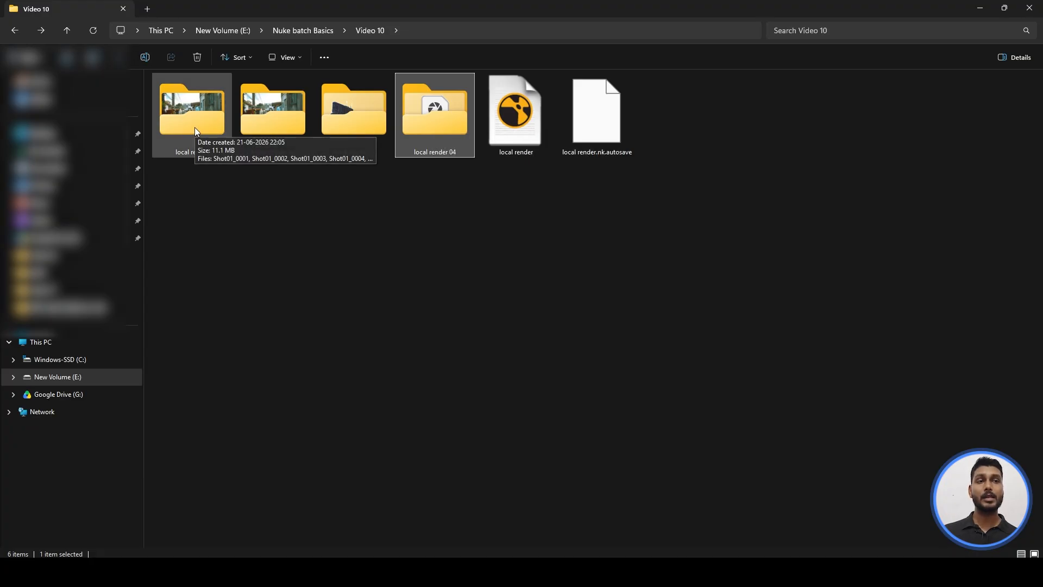
click(457, 208)
drag(445, 259, 447, 163)
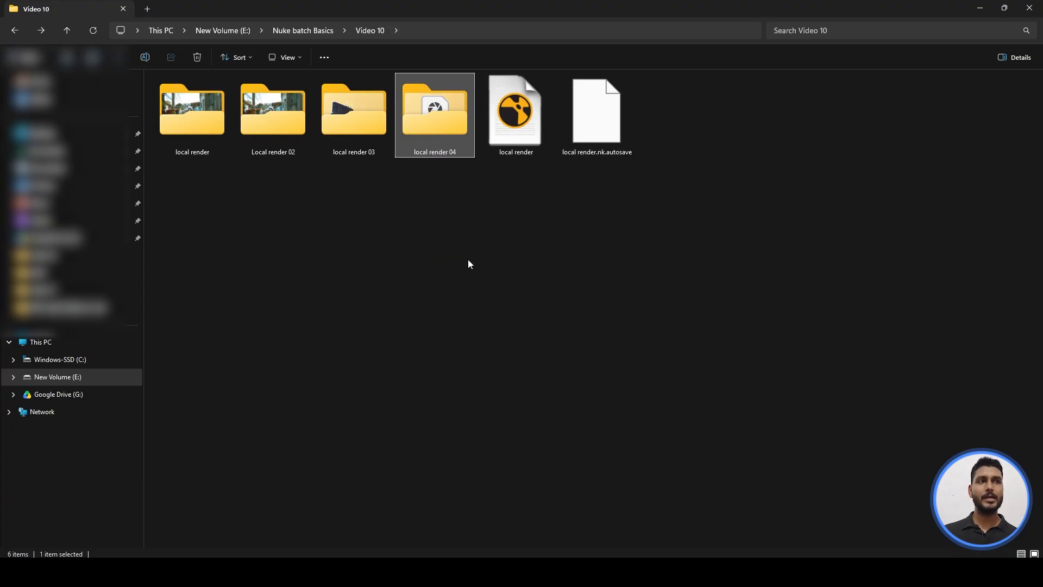
click(515, 355)
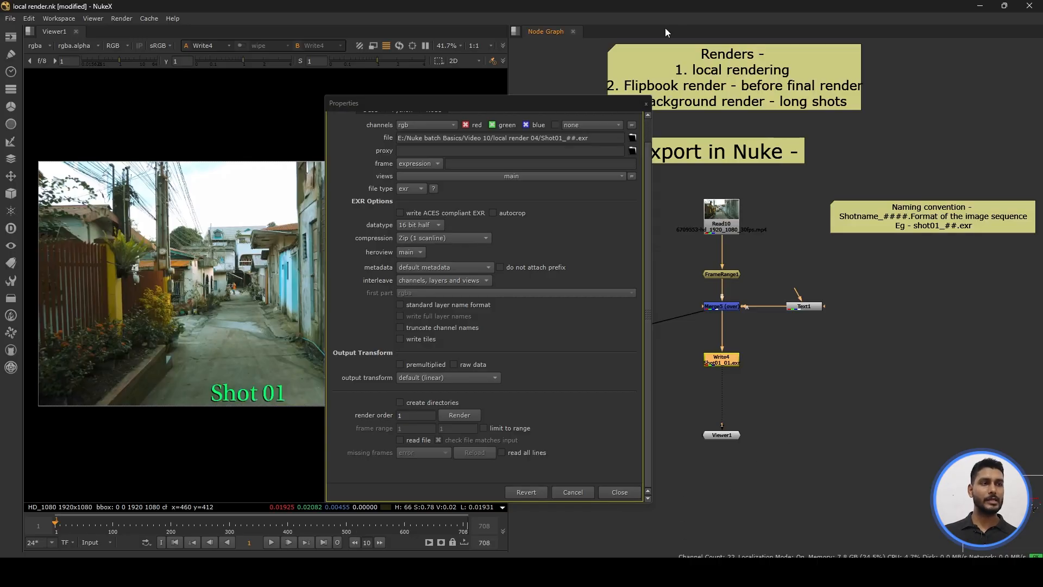
Close the Write4 properties and select the Naming convention note in the node graph
click(645, 104)
middle_drag(731, 327, 633, 350)
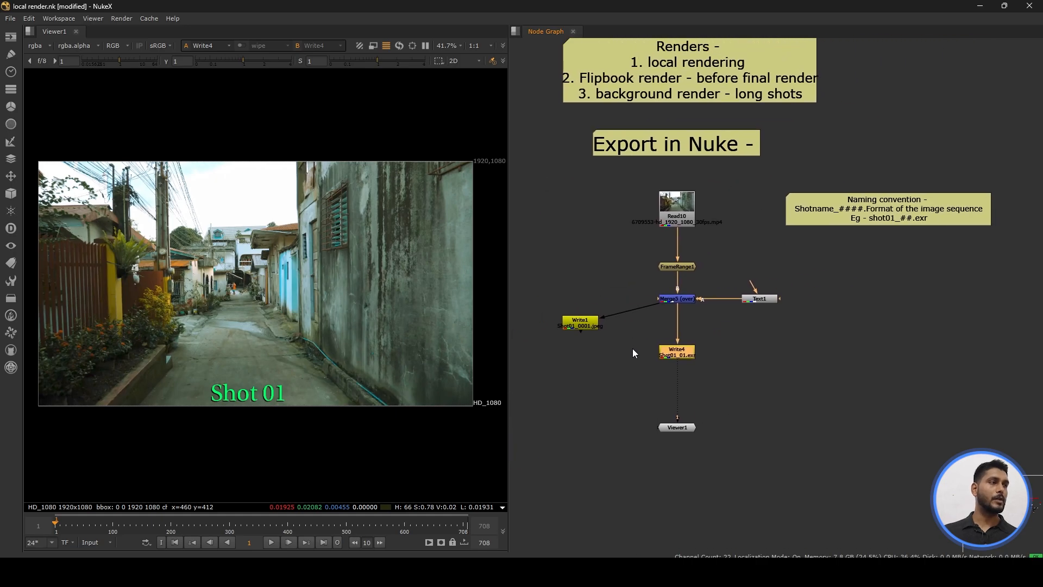
click(848, 206)
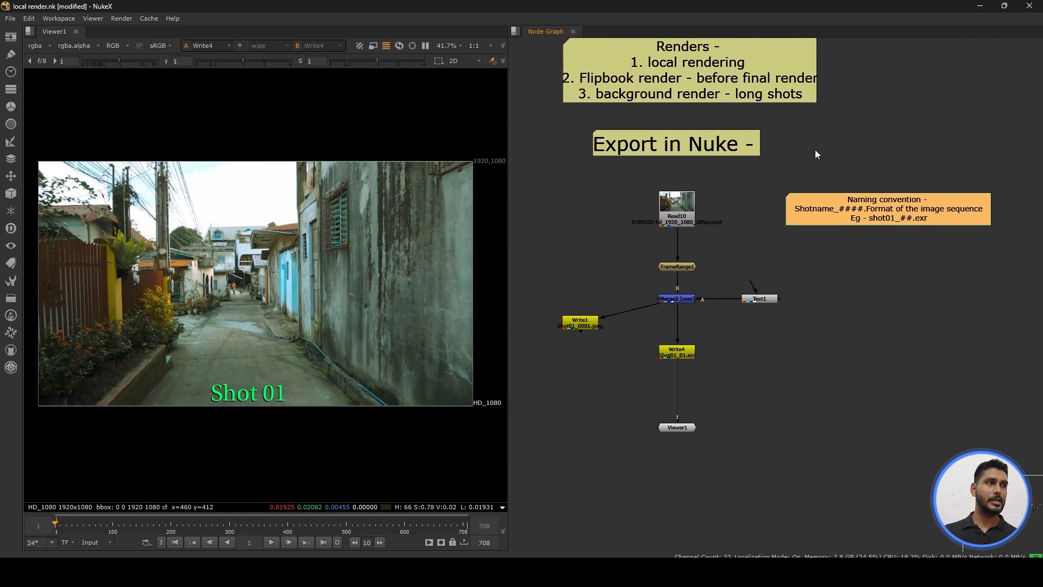
middle_drag(815, 149, 816, 191)
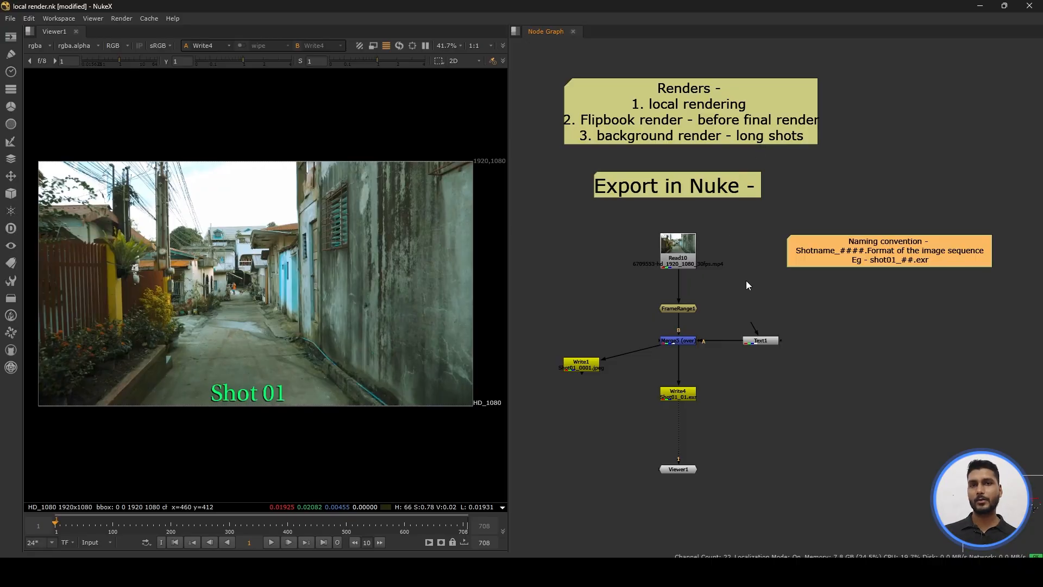
View the Reformat2 output at the end of the neighbouring comp tree in Viewer1
middle_drag(746, 281, 827, 201)
middle_drag(703, 254, 784, 264)
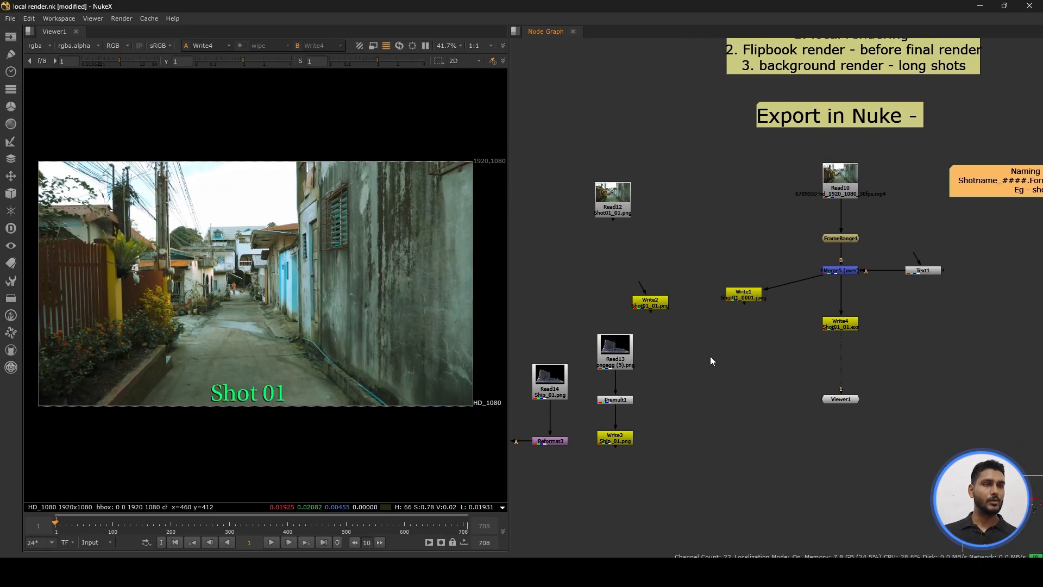
scroll(709, 357, down, 5)
middle_drag(700, 345, 712, 299)
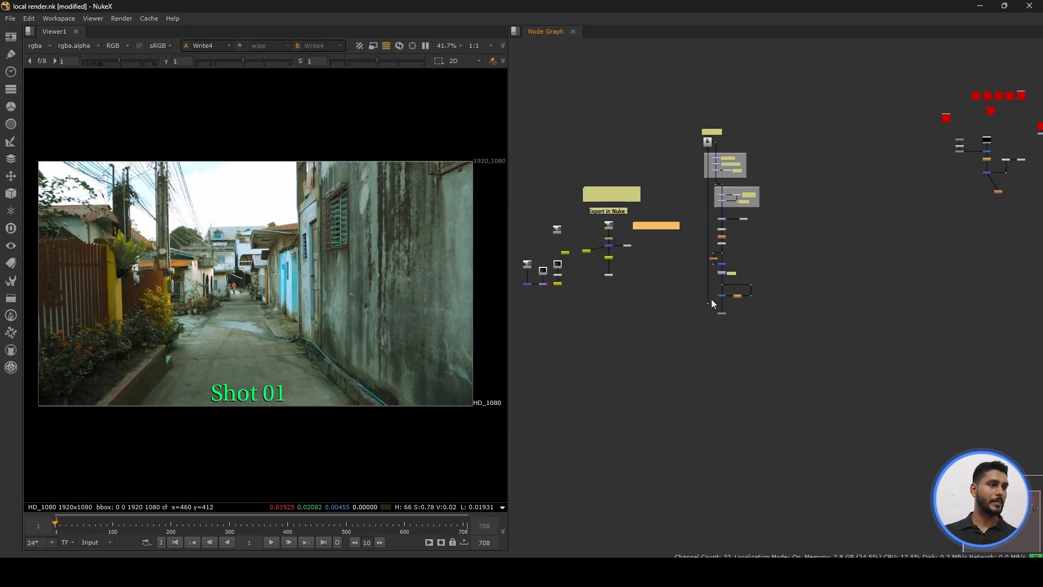
scroll(713, 303, up, 4)
click(733, 327)
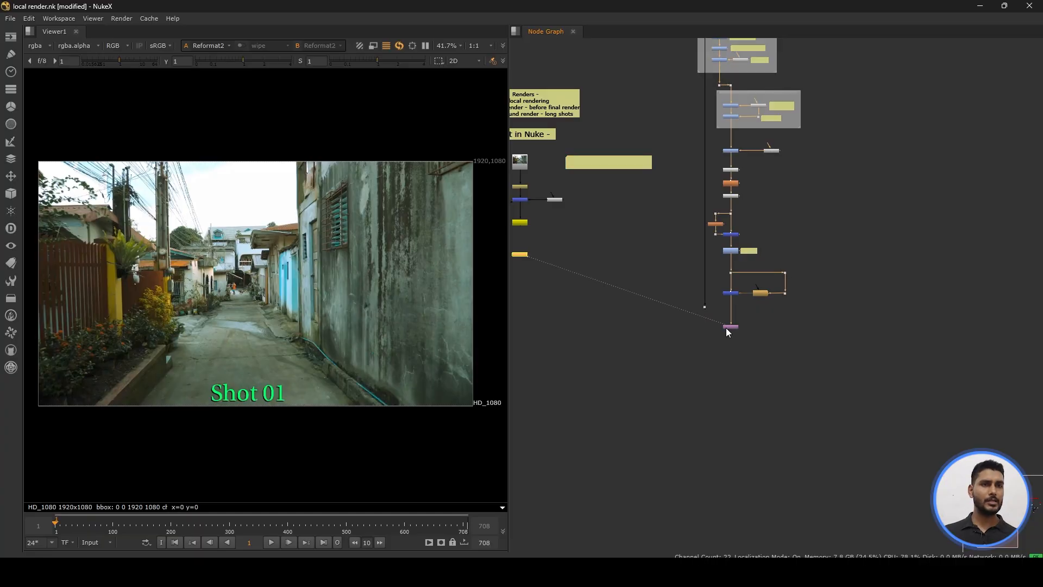
click(520, 254)
key(1)
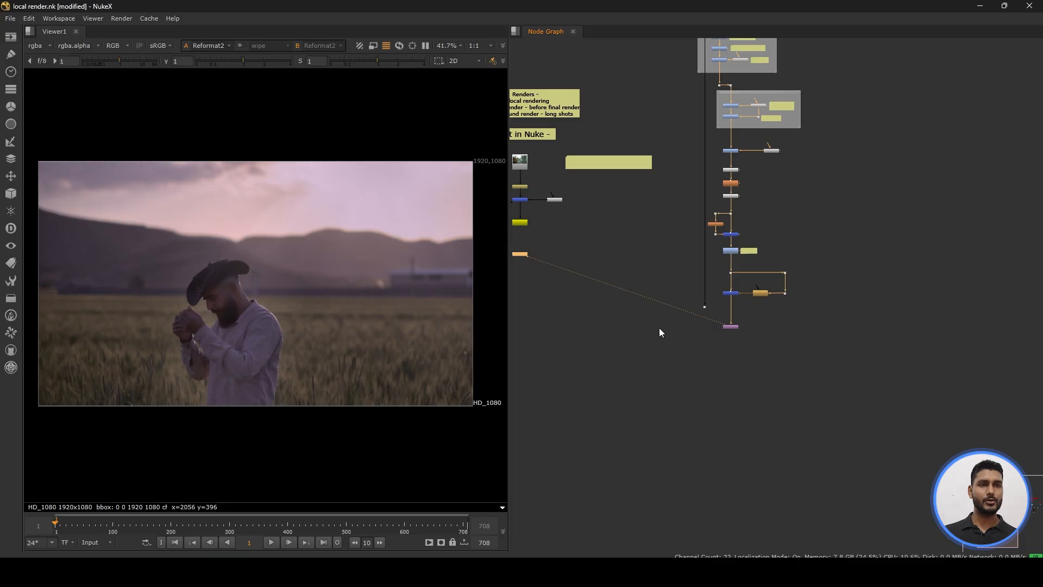
Return Viewer1 to the Write4 output of the Shot 01 branch and clear the node selection
middle_drag(684, 304, 833, 367)
click(668, 284)
key(1)
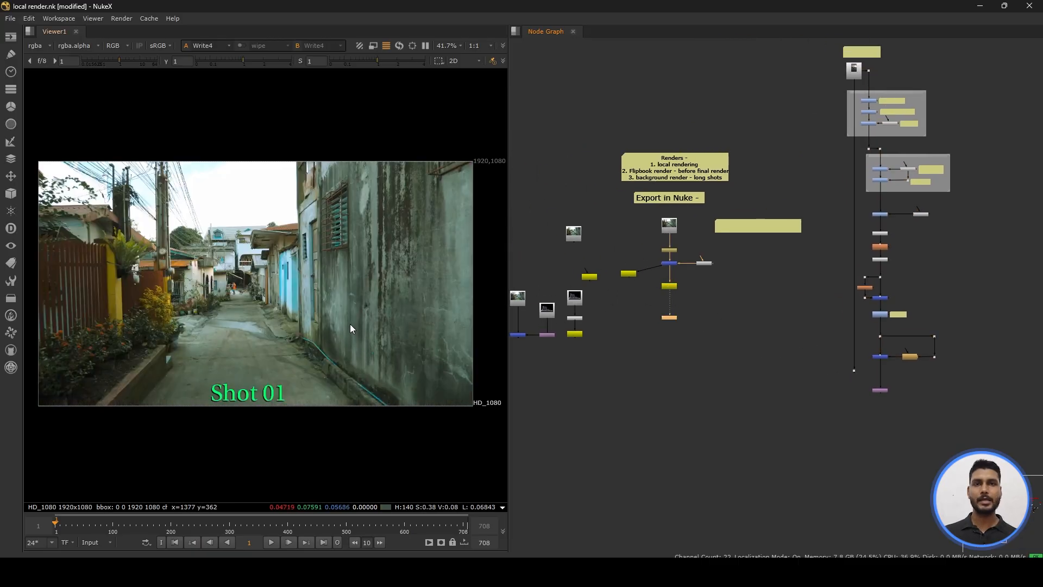
click(653, 350)
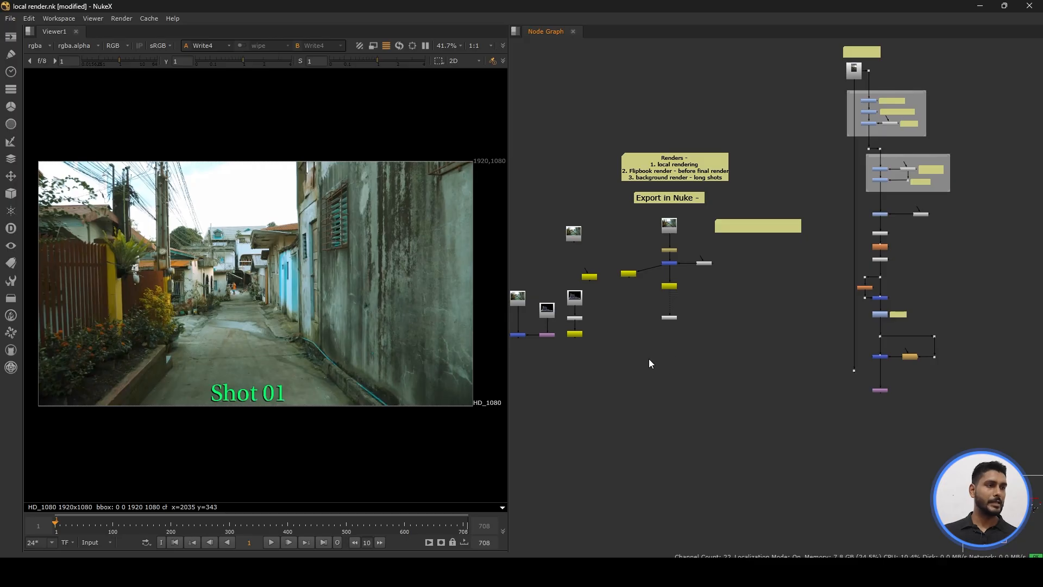